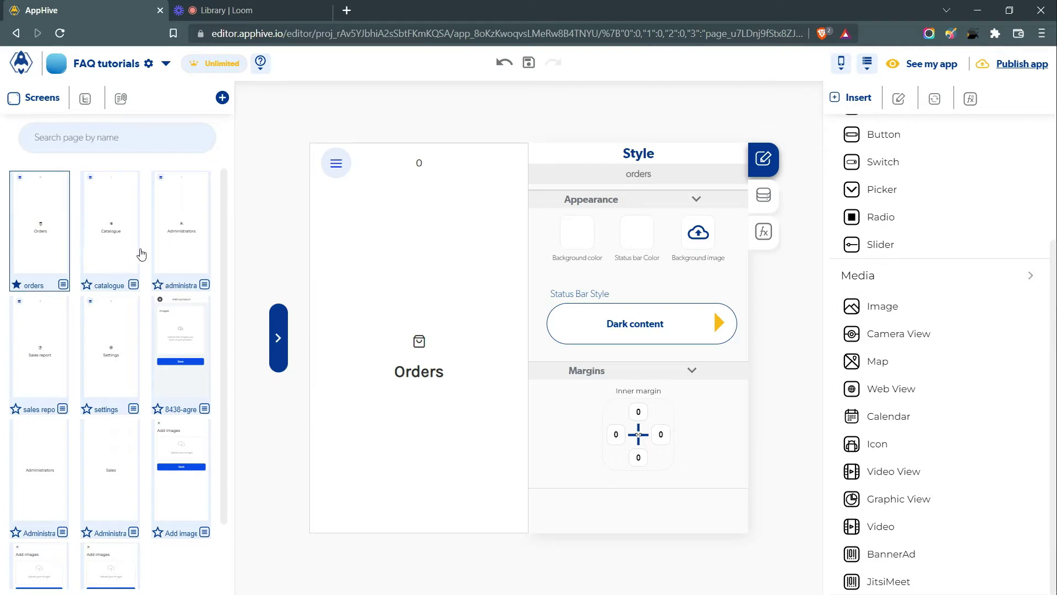
# Look through the orders, catalogue, administrators, sales report and settings screens one after another.
pyautogui.click(413, 369)
pyautogui.click(101, 230)
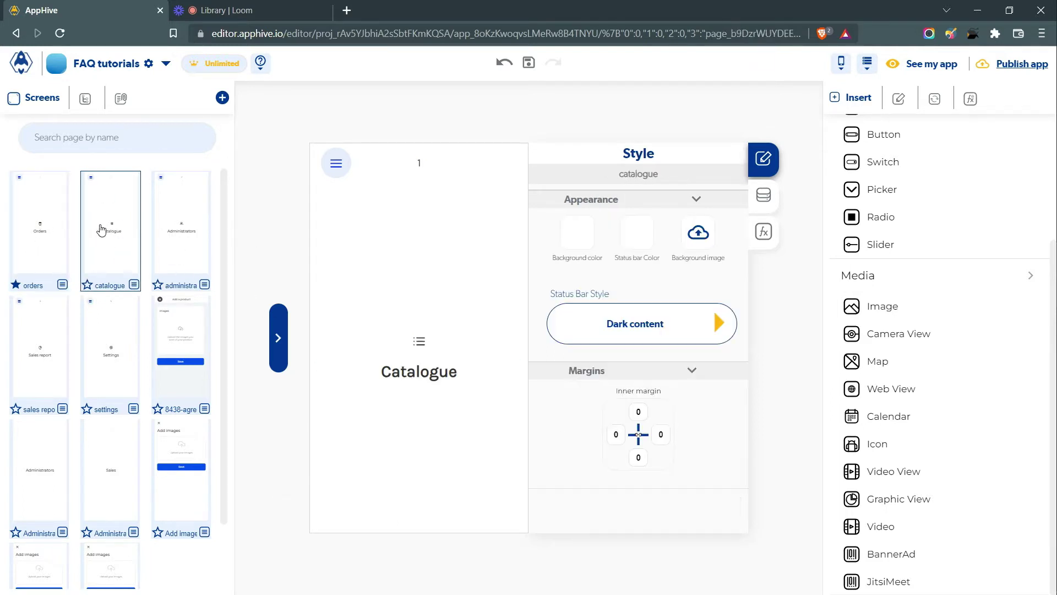
pyautogui.click(177, 224)
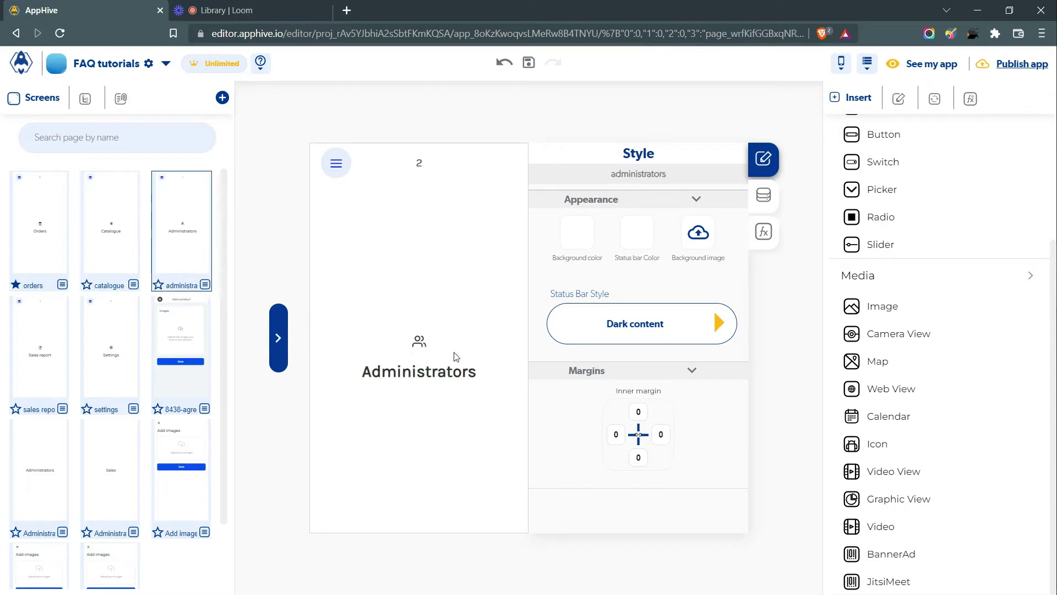
pyautogui.click(51, 349)
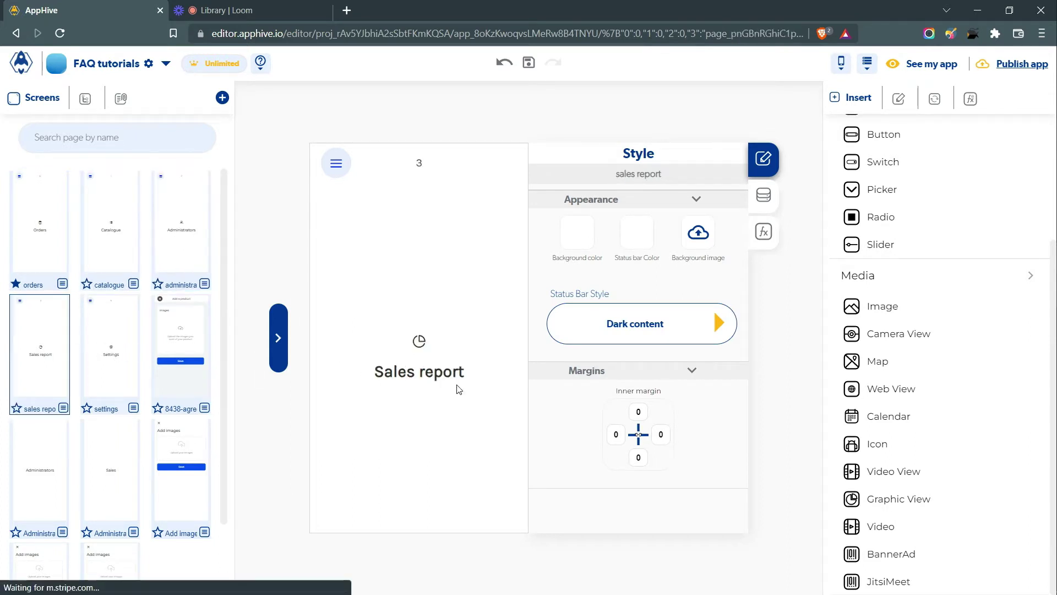
pyautogui.click(123, 346)
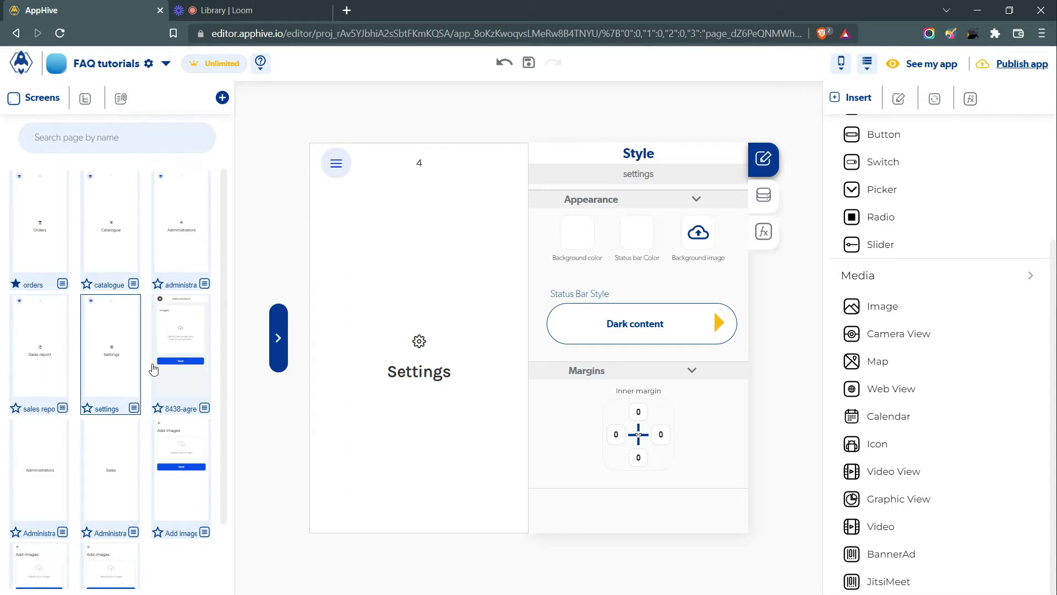
# Check the index number in the header of the settings, sales report, administrators and orders screens.
pyautogui.click(421, 165)
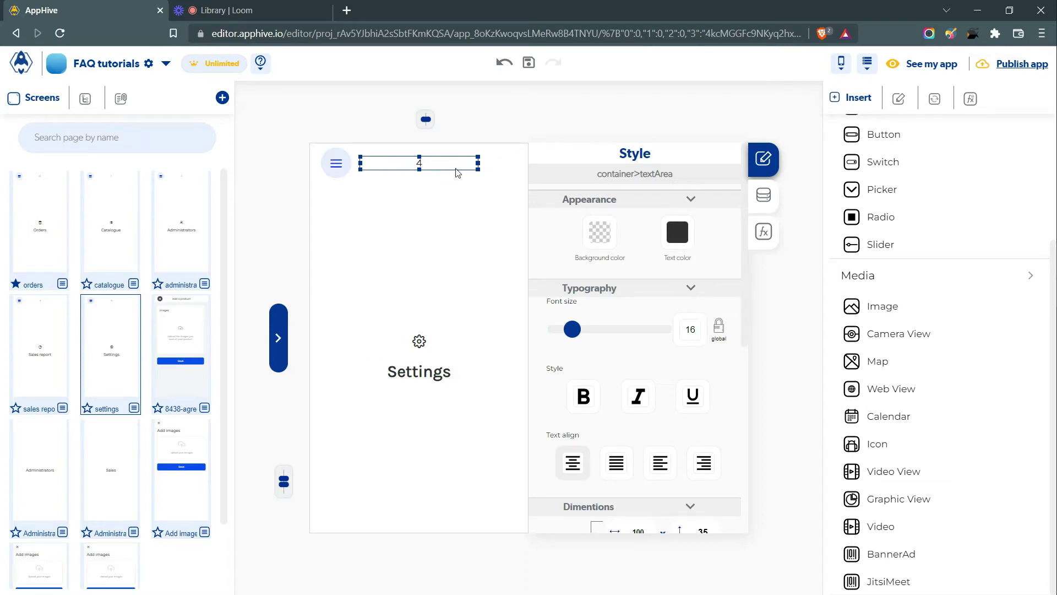
pyautogui.click(47, 342)
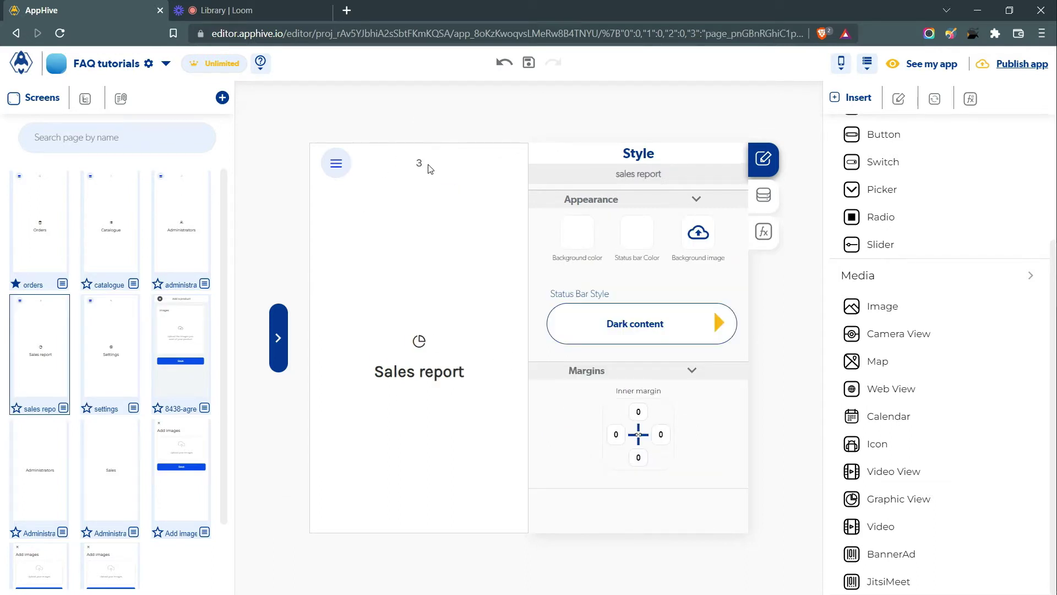
pyautogui.click(188, 226)
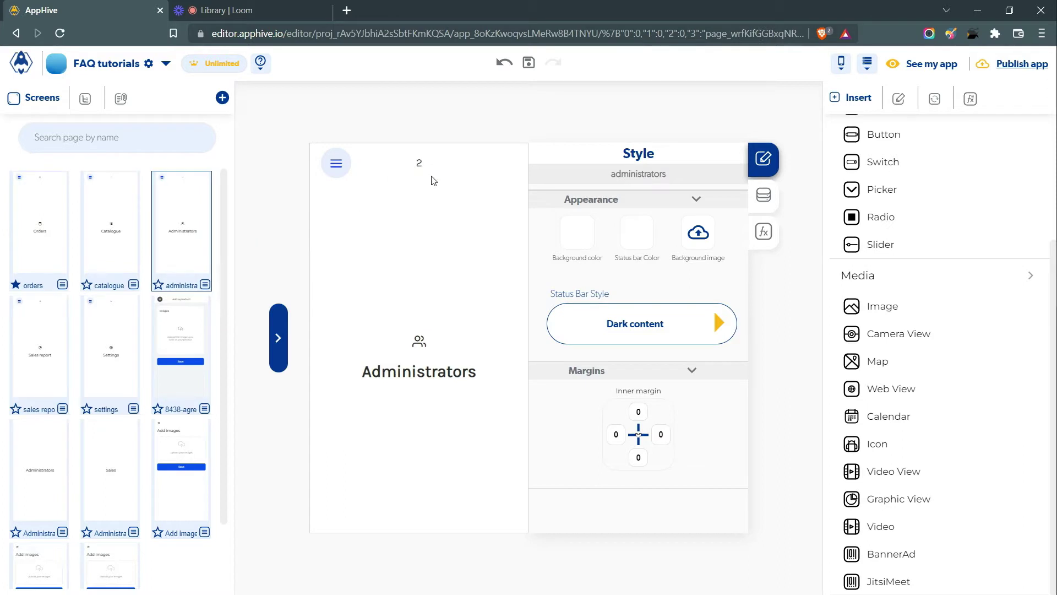
pyautogui.click(51, 227)
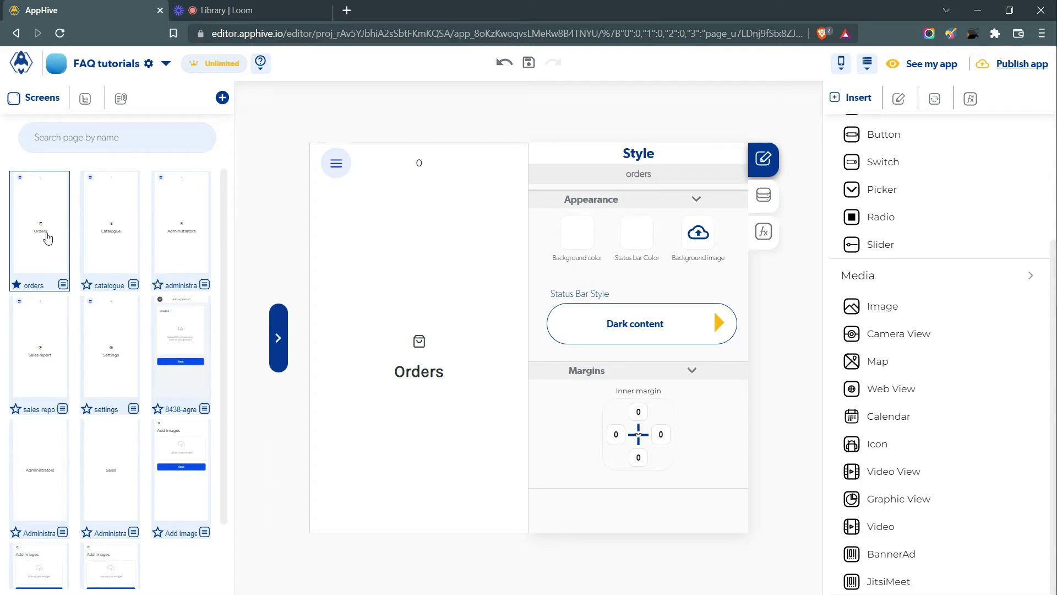
# Inspect the header container on the orders screen and the round menu button inside it.
pyautogui.click(397, 180)
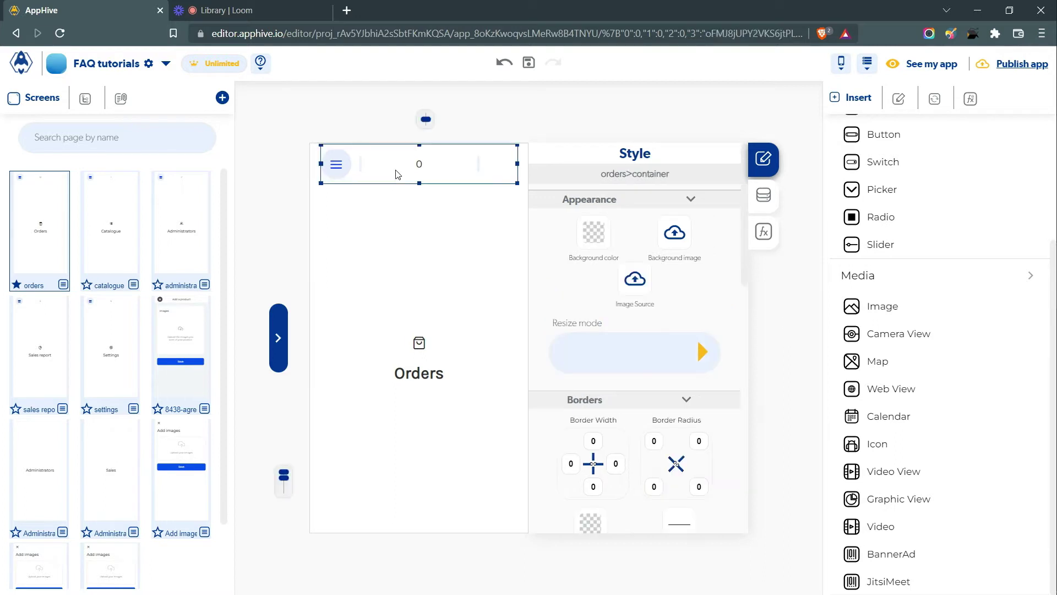
pyautogui.click(340, 186)
pyautogui.click(344, 175)
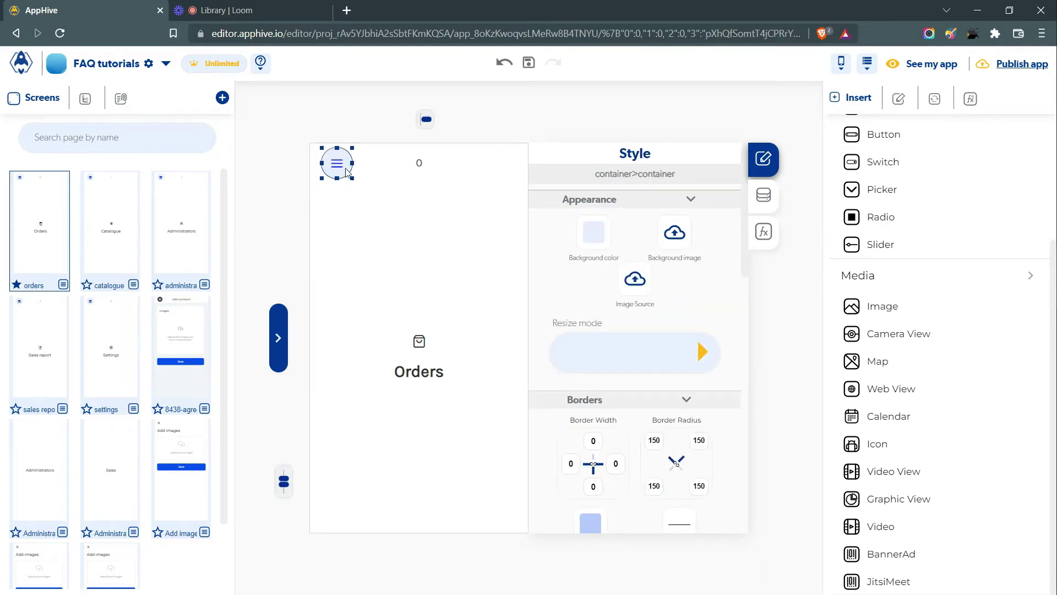
# Examine the Left navigation bar setting in the orders screen's data layout options.
pyautogui.click(763, 195)
pyautogui.click(639, 401)
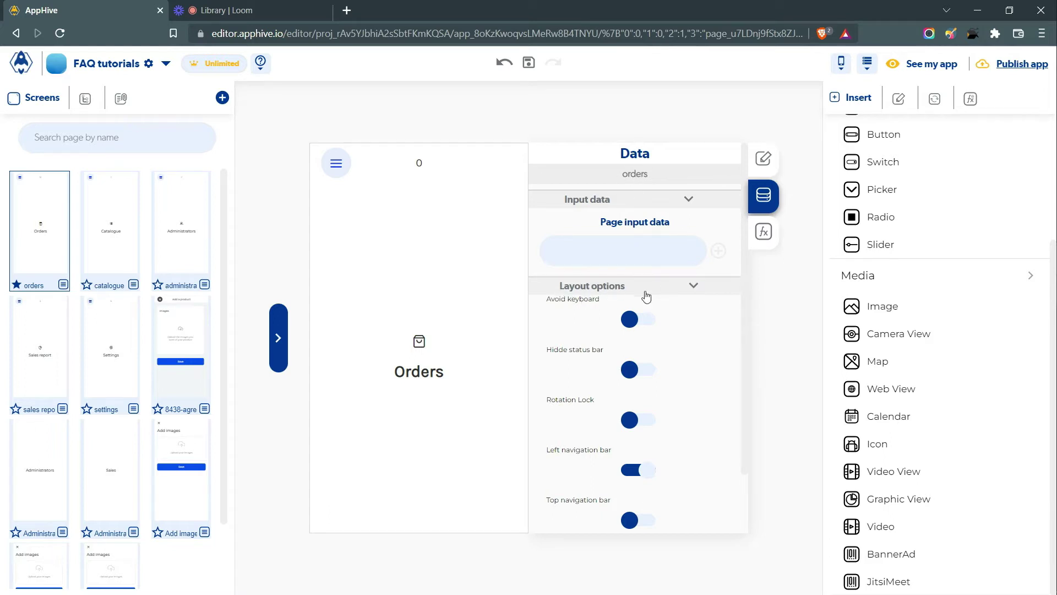
pyautogui.scroll(-2, 646, 297)
pyautogui.click(641, 401)
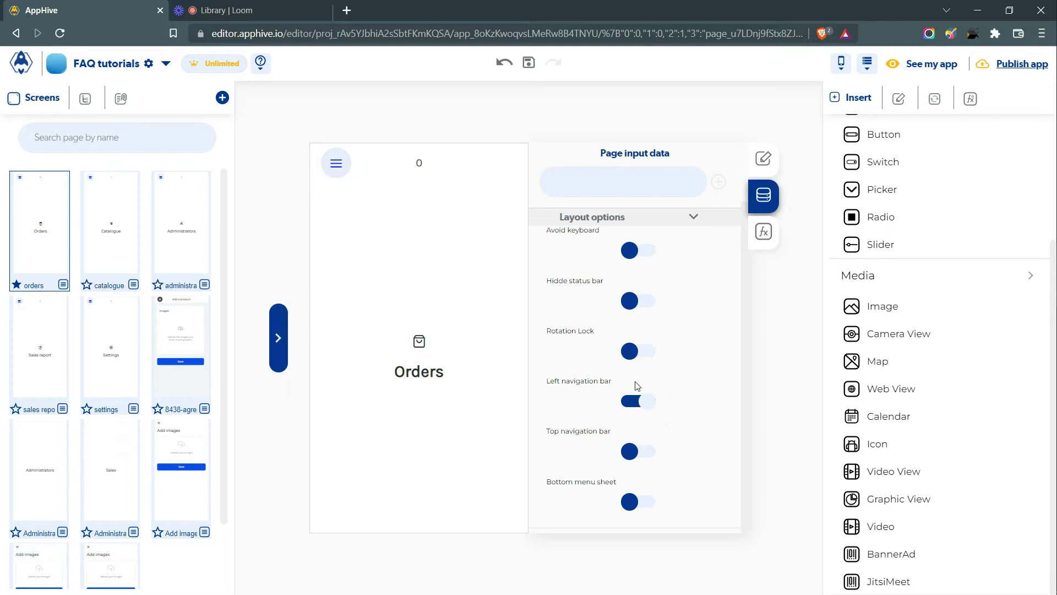
# Check the Left navigation bar option on the catalogue, administrators and sales report screens, and return to the orders screen.
pyautogui.click(119, 249)
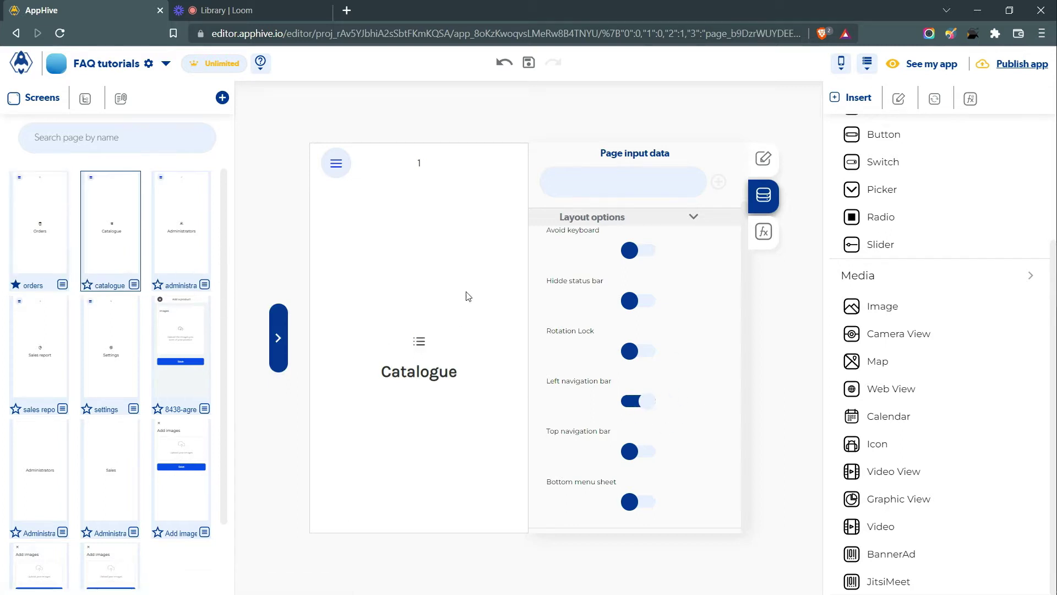
pyautogui.click(646, 406)
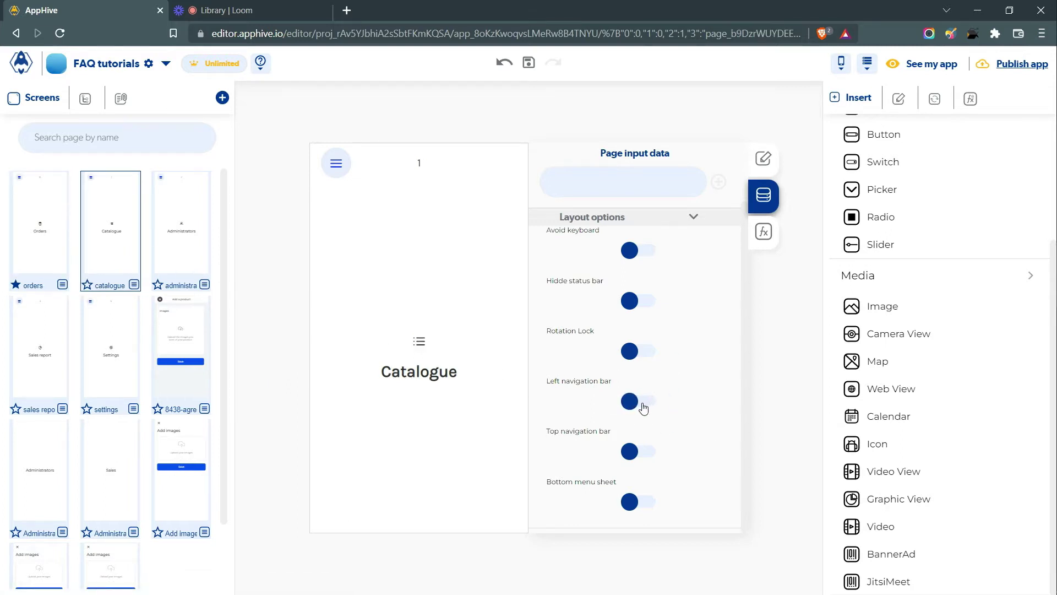
pyautogui.click(643, 406)
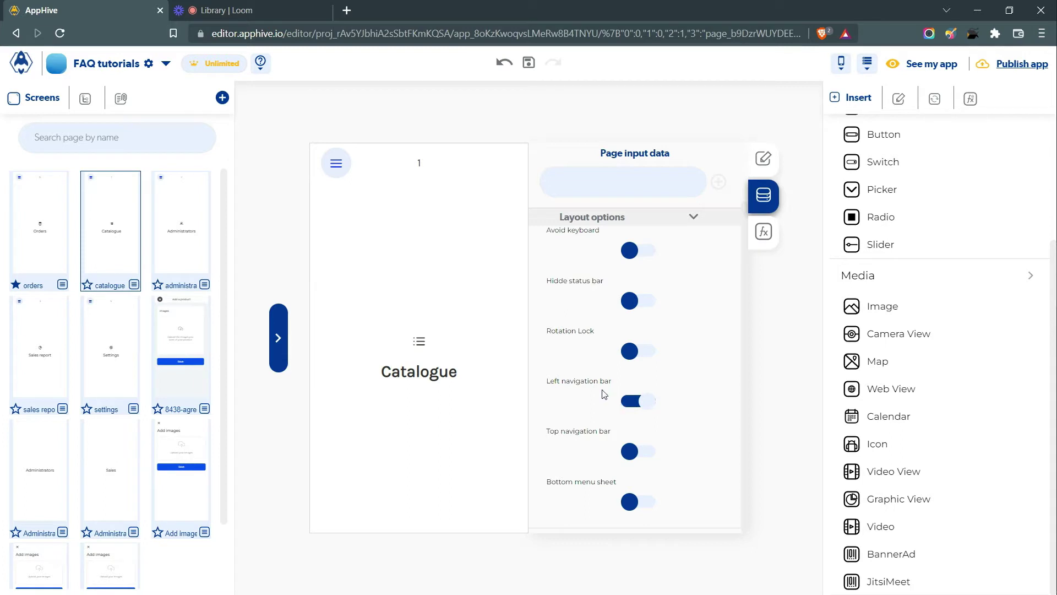
pyautogui.click(200, 243)
pyautogui.click(42, 355)
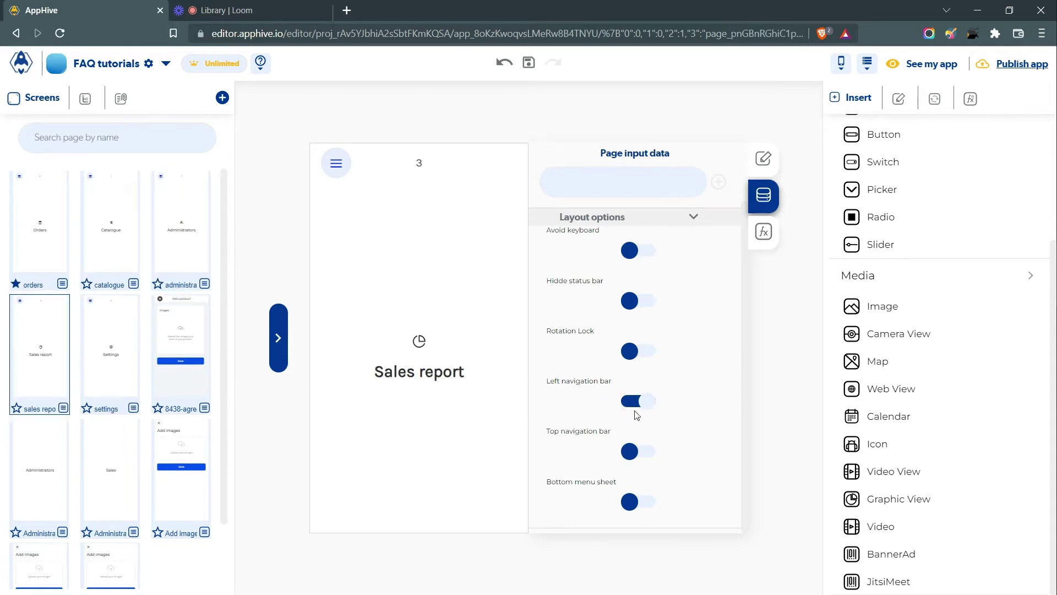
pyautogui.click(36, 225)
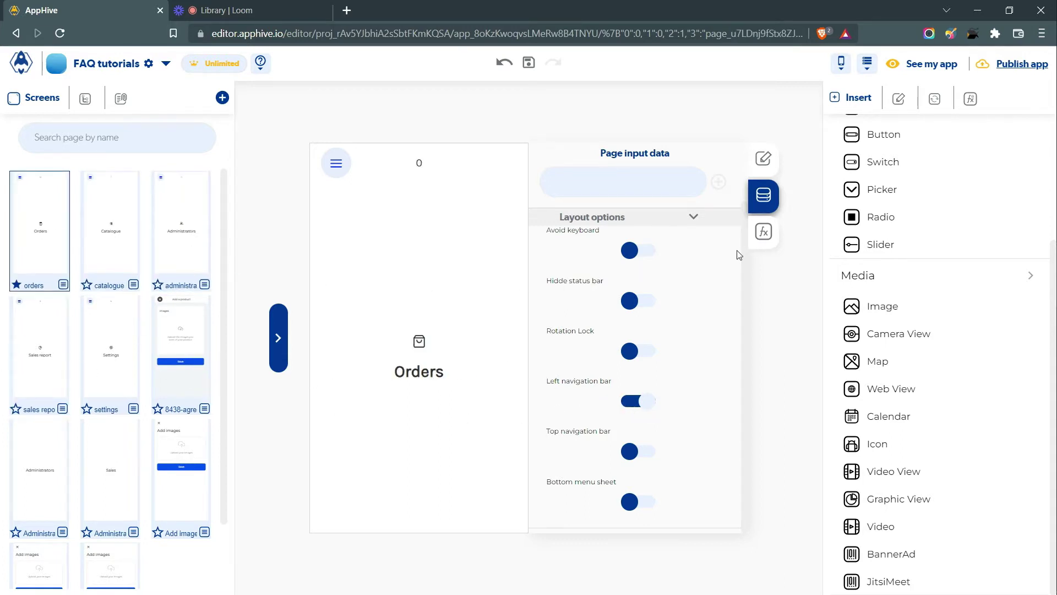
# Review the entry variables of the rangeIteration function in the orders screen's onLoad event.
pyautogui.click(763, 232)
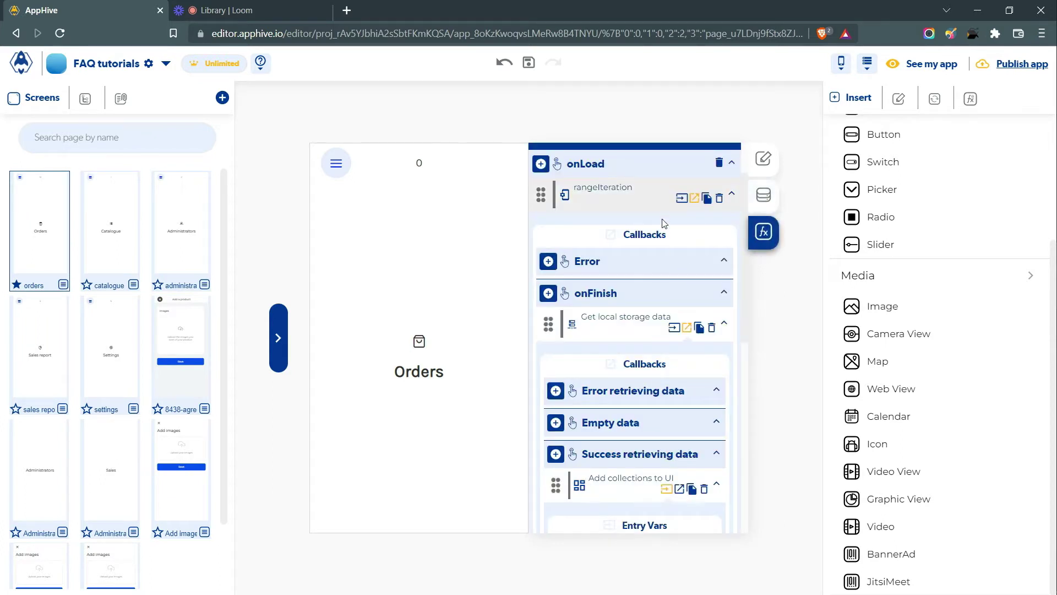
pyautogui.click(682, 198)
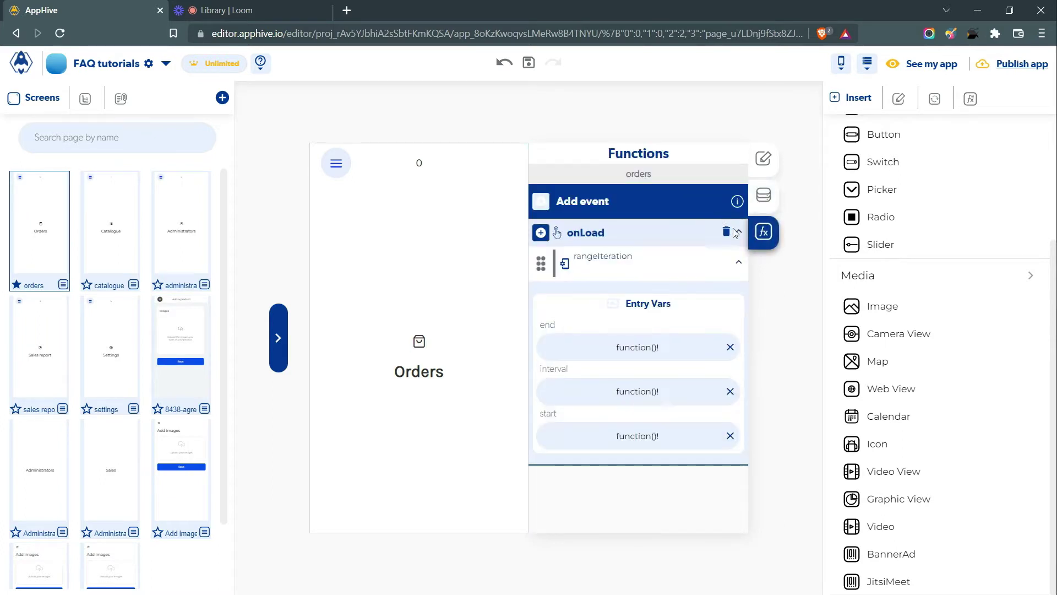
pyautogui.click(738, 266)
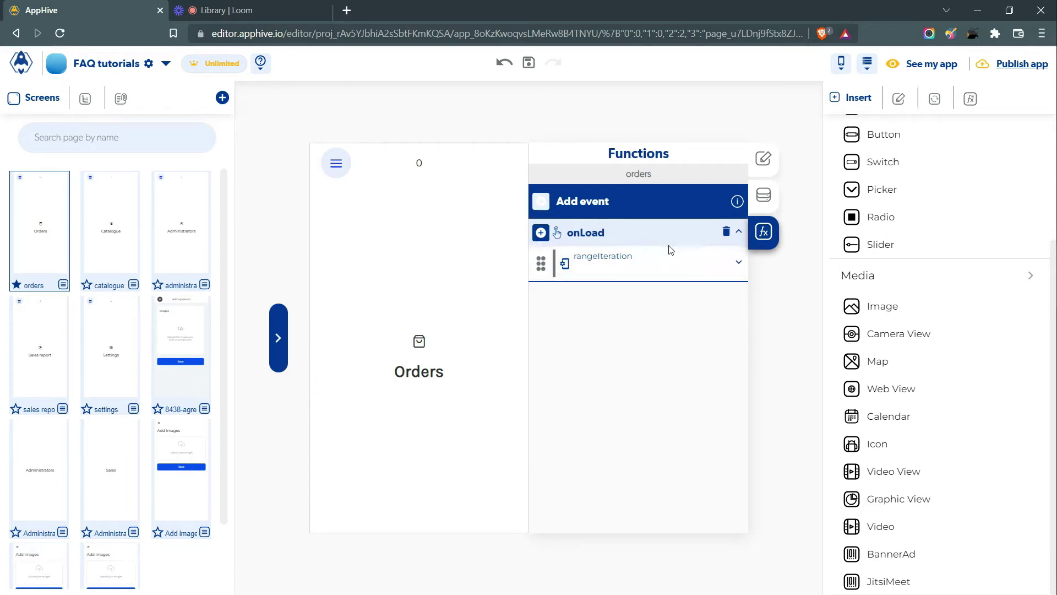
pyautogui.click(738, 263)
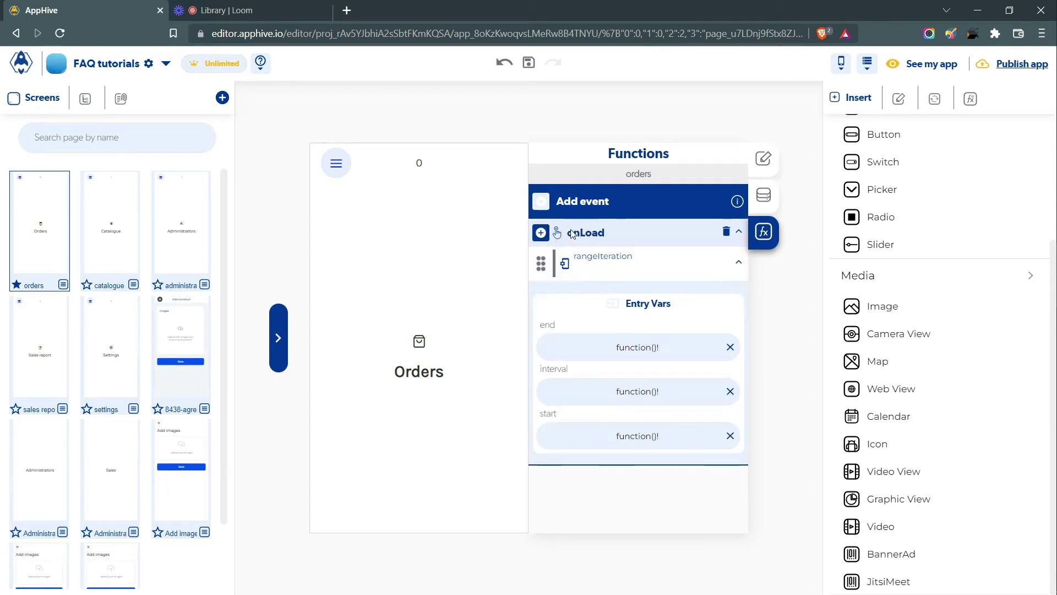
# Find rangeIteration among the Logic functions that can be added to the onLoad event.
pyautogui.click(542, 232)
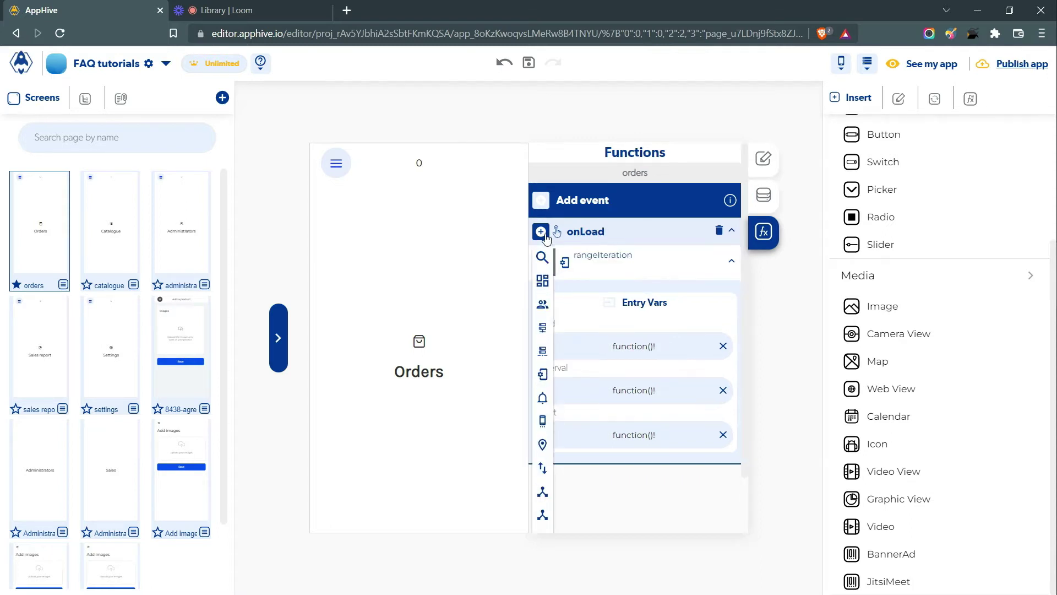
pyautogui.moveTo(542, 306)
pyautogui.scroll(-2, 597, 325)
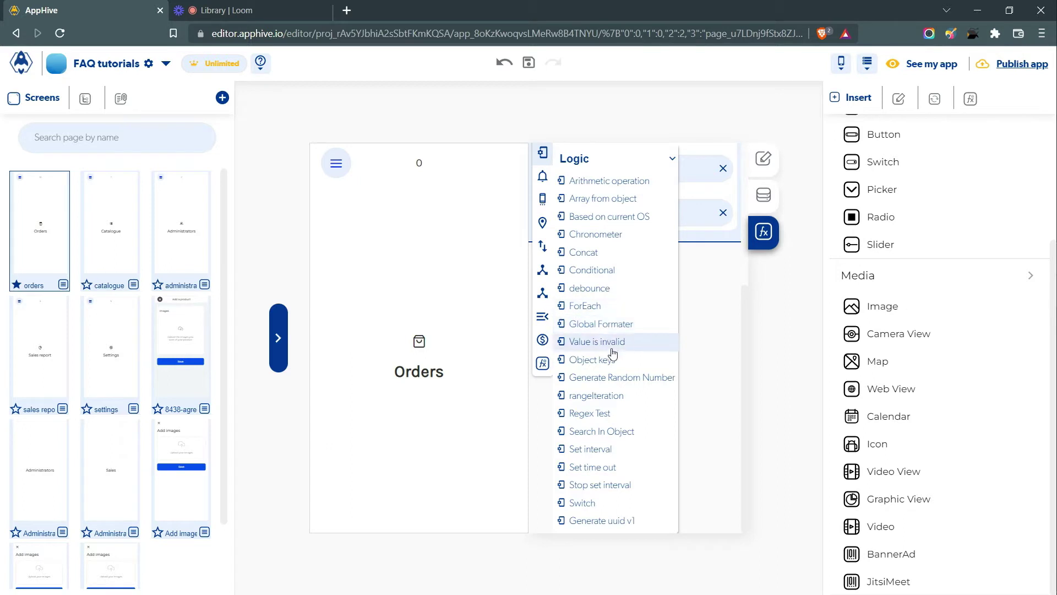
pyautogui.click(613, 395)
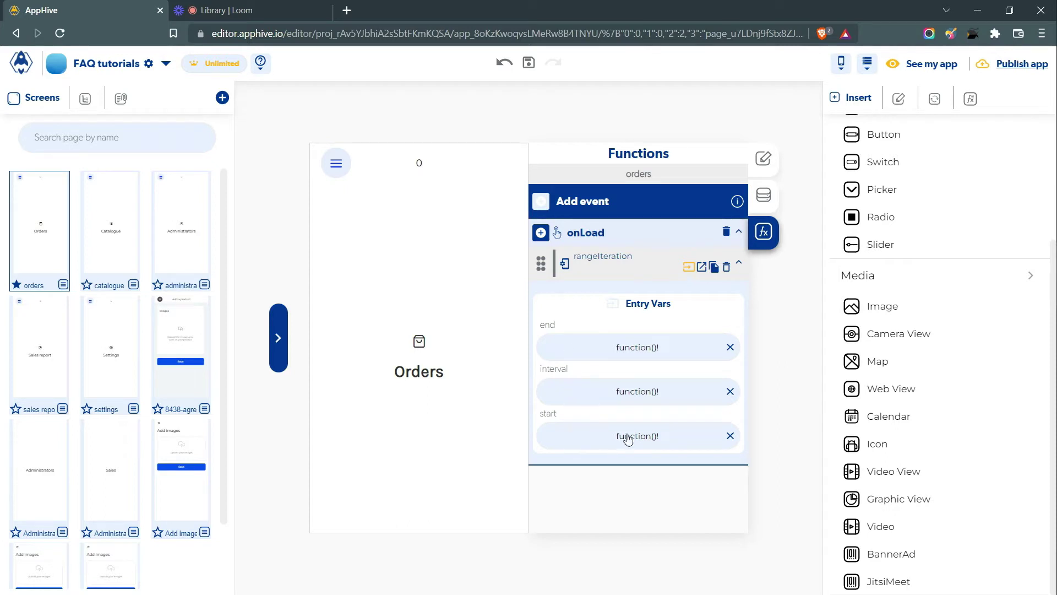
# Open the start variable's Complex value in the enlarged editor and examine its onCompute functions.
pyautogui.click(652, 440)
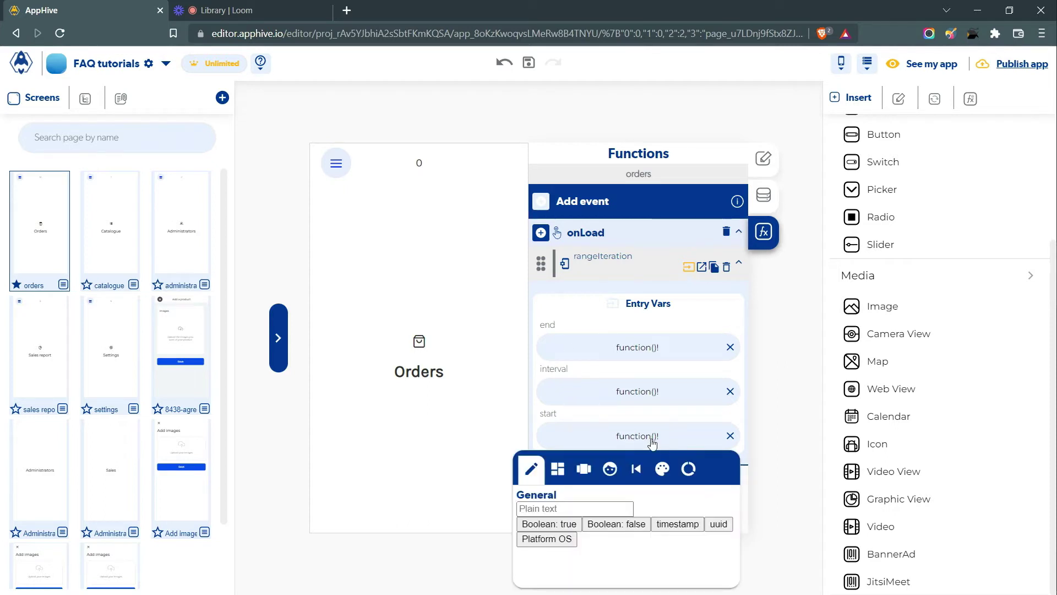
pyautogui.click(587, 468)
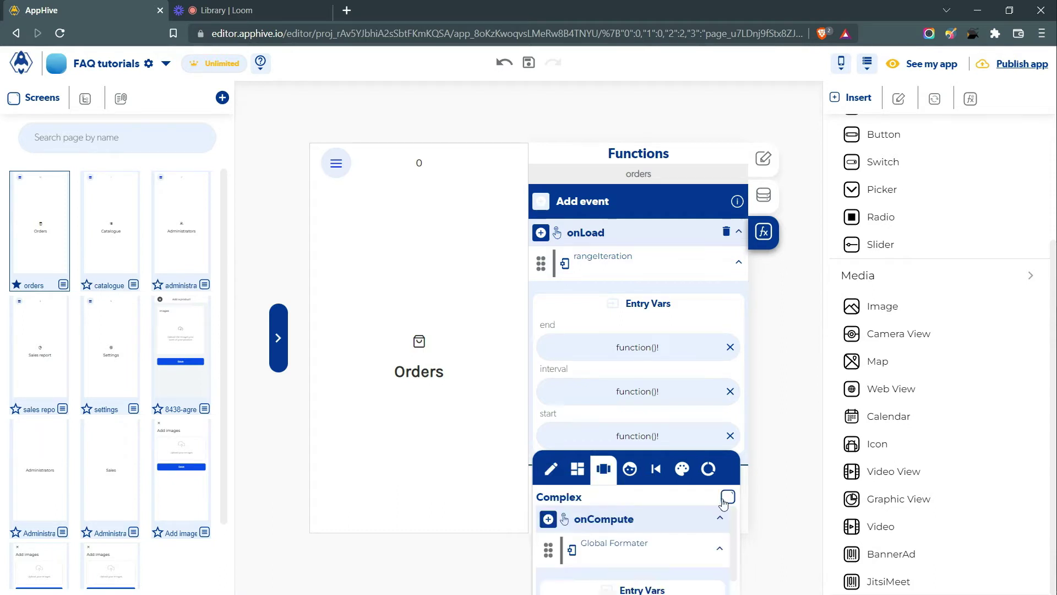
pyautogui.click(728, 497)
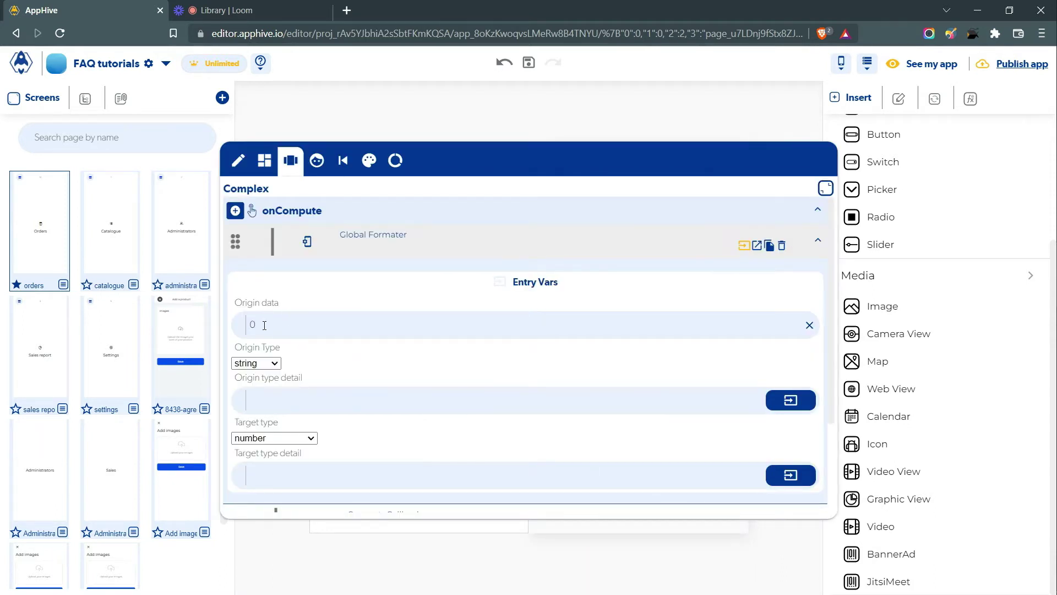
pyautogui.scroll(-5, 300, 342)
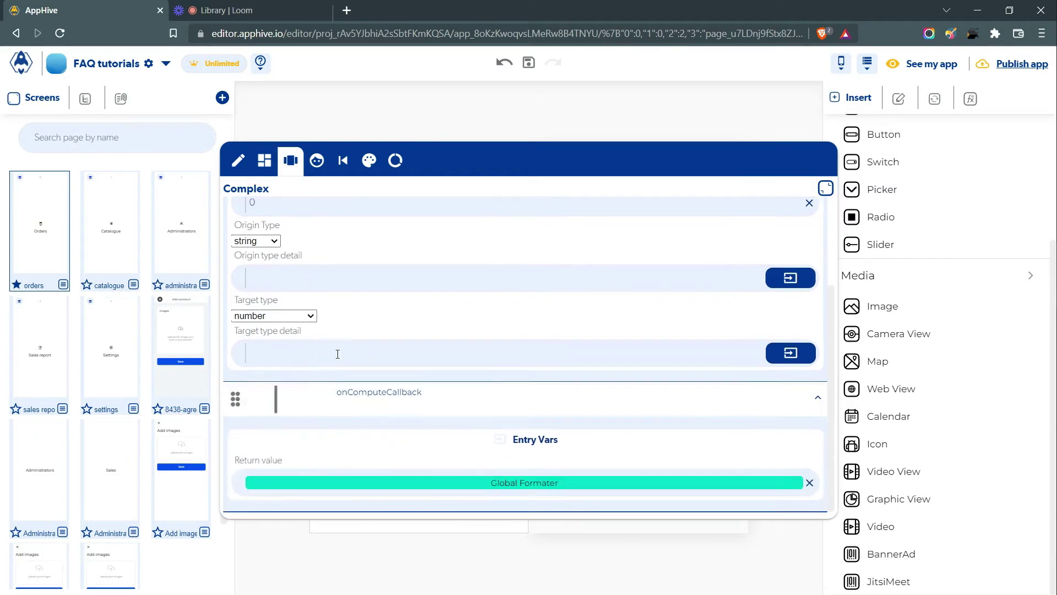
pyautogui.scroll(5, 336, 369)
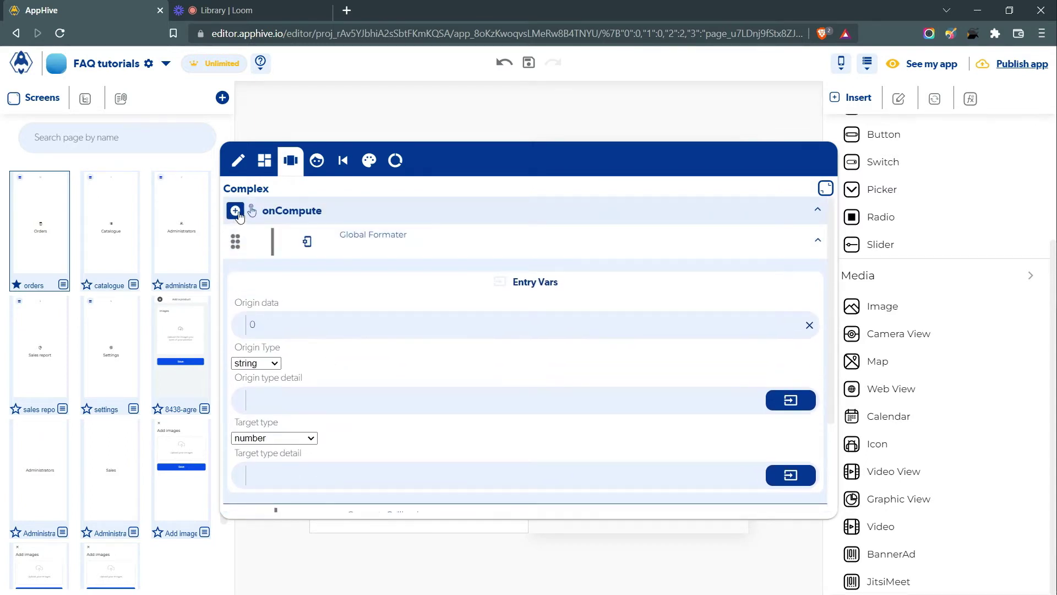
# Find Global Formater among the Logic functions that can be added to the start variable's onCompute event.
pyautogui.click(239, 216)
pyautogui.moveTo(235, 358)
pyautogui.scroll(-2, 294, 372)
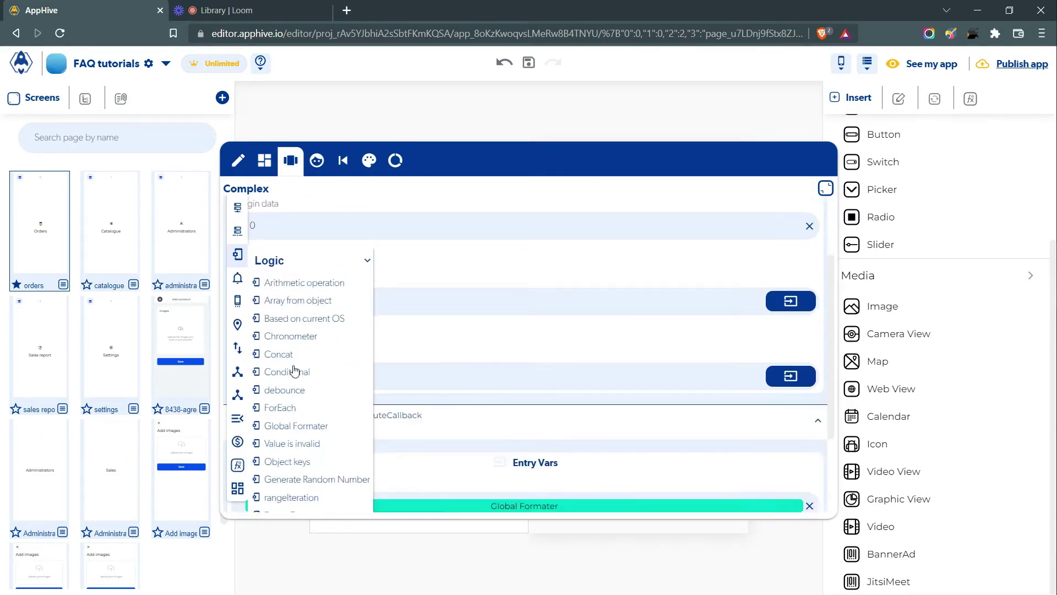
pyautogui.scroll(-1, 294, 371)
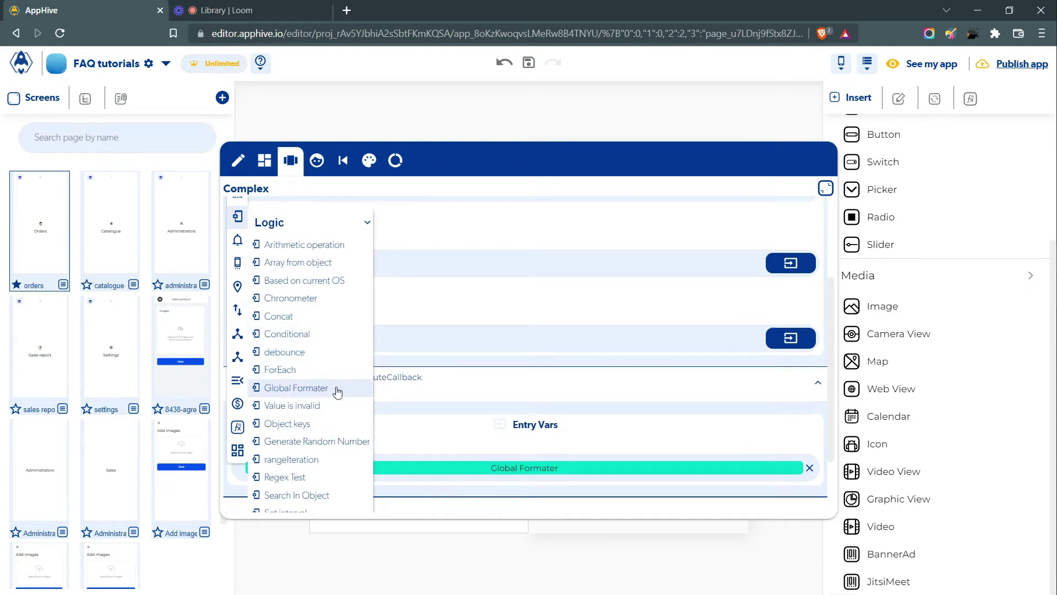
pyautogui.click(337, 391)
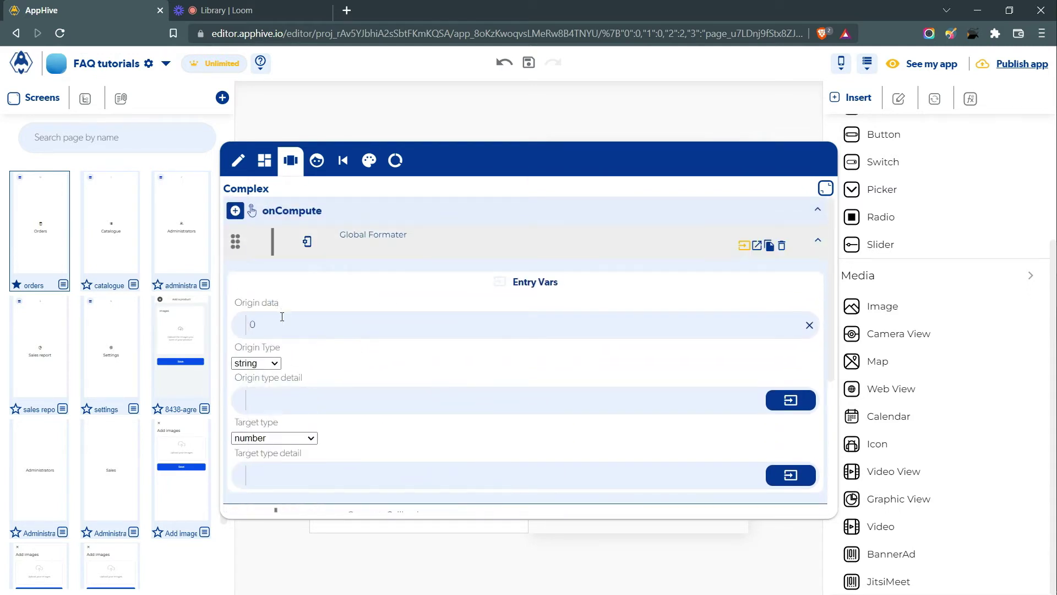
# Review the Global Formater's origin type string and target type number, and the return value of onComputeCallback.
pyautogui.click(272, 366)
pyautogui.scroll(-2, 270, 368)
pyautogui.click(273, 295)
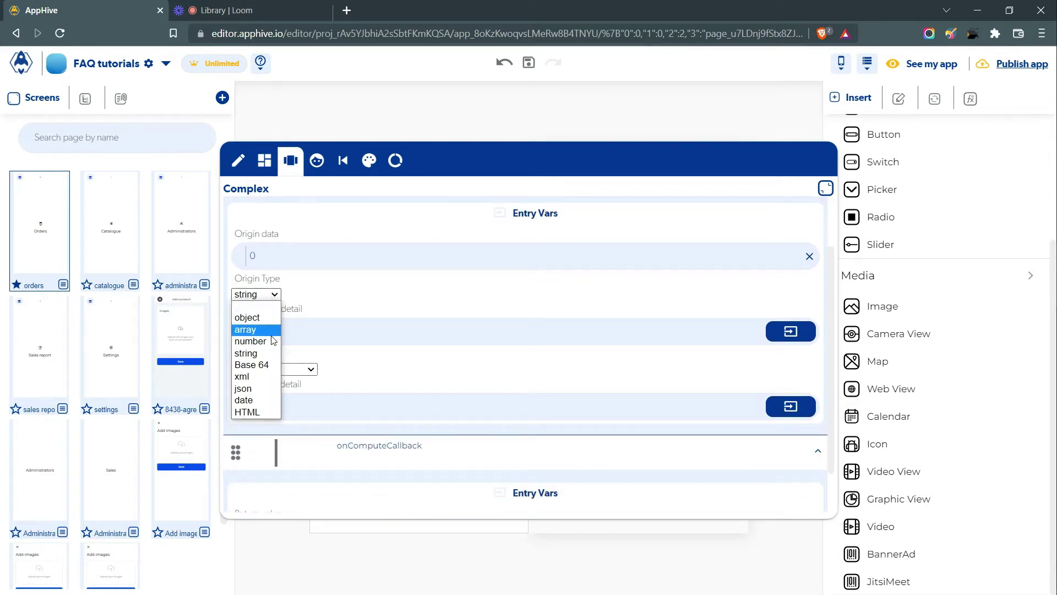
pyautogui.click(273, 296)
pyautogui.click(274, 369)
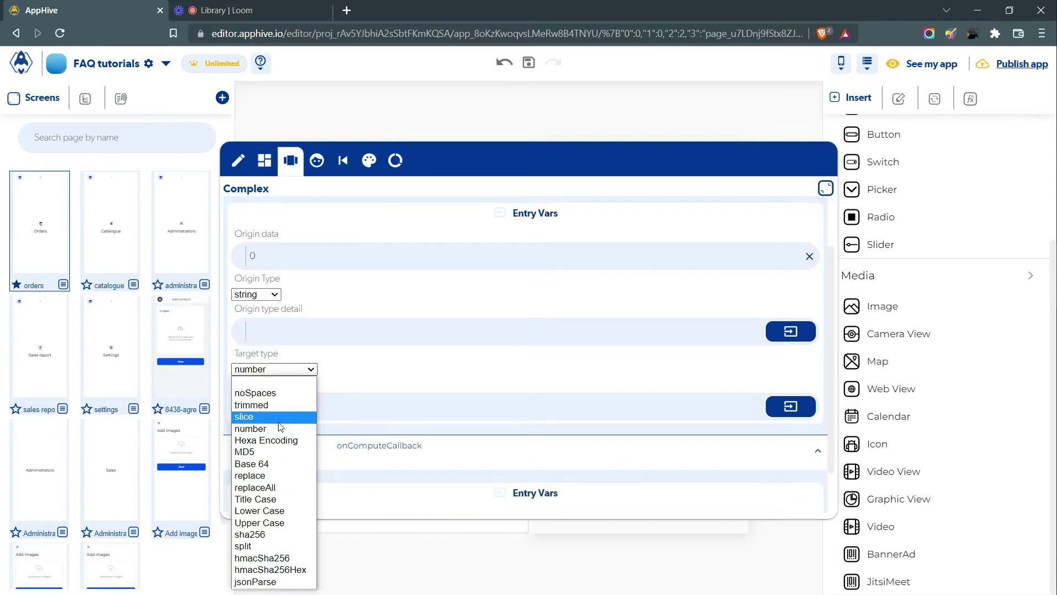
pyautogui.click(280, 427)
pyautogui.scroll(-1, 425, 323)
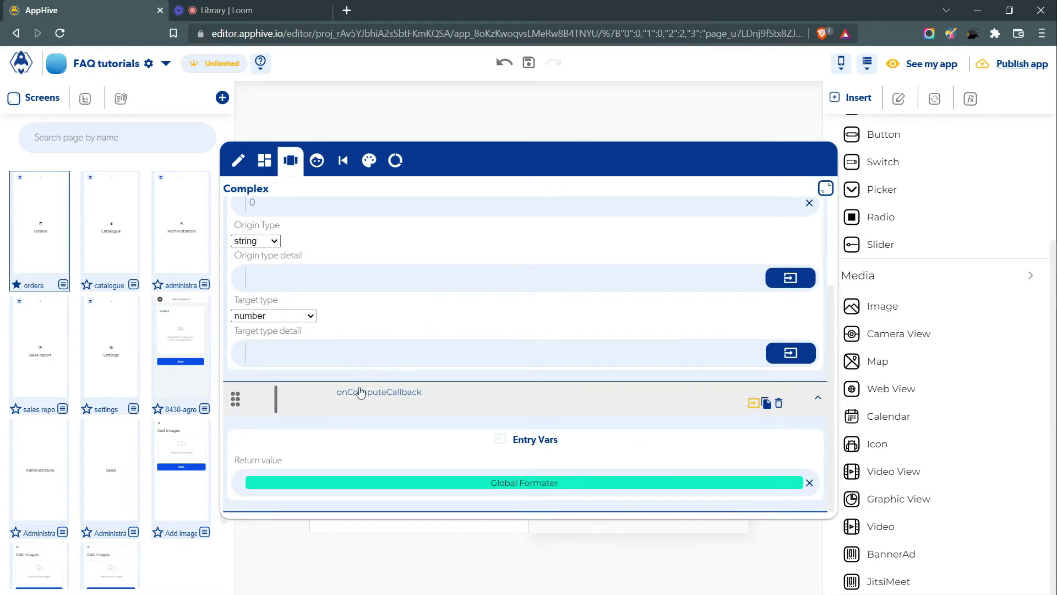
# Delete onComputeCallback from the start variable's onCompute event and add it again from the Compute Callback functions.
pyautogui.click(779, 404)
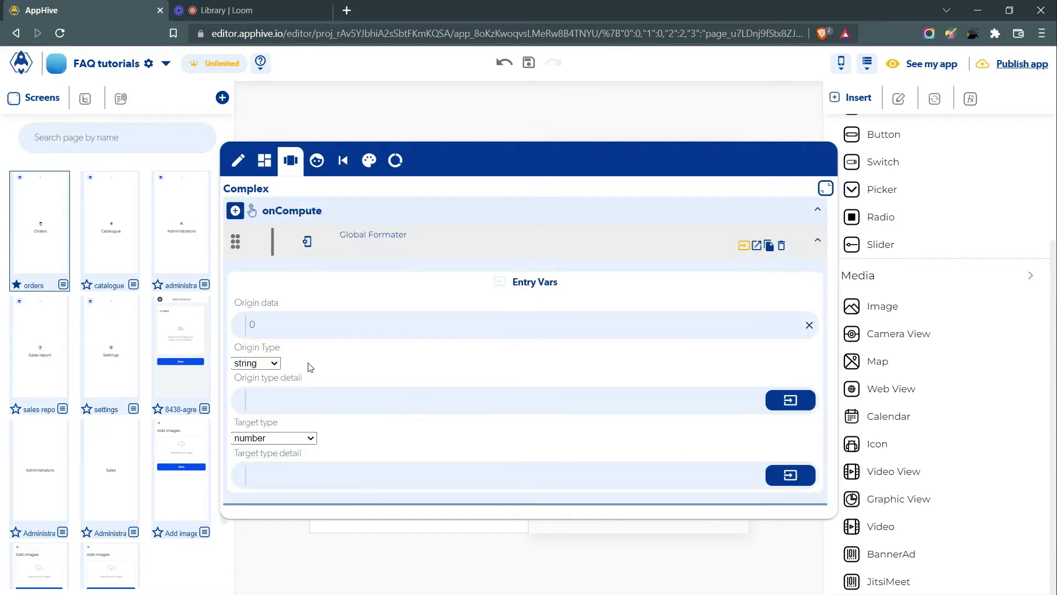
pyautogui.click(236, 212)
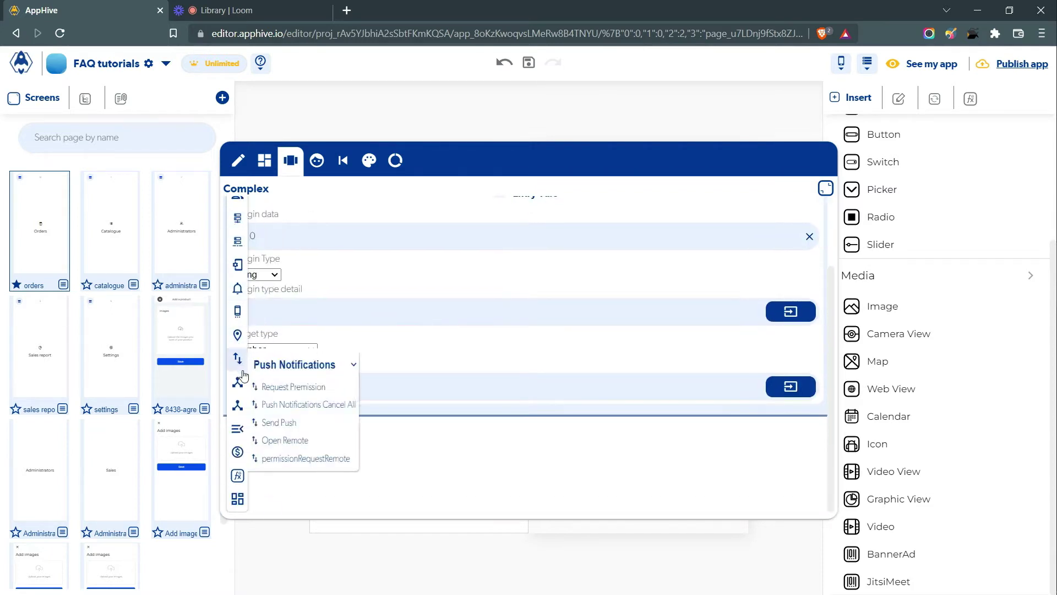
pyautogui.moveTo(244, 422)
pyautogui.moveTo(238, 497)
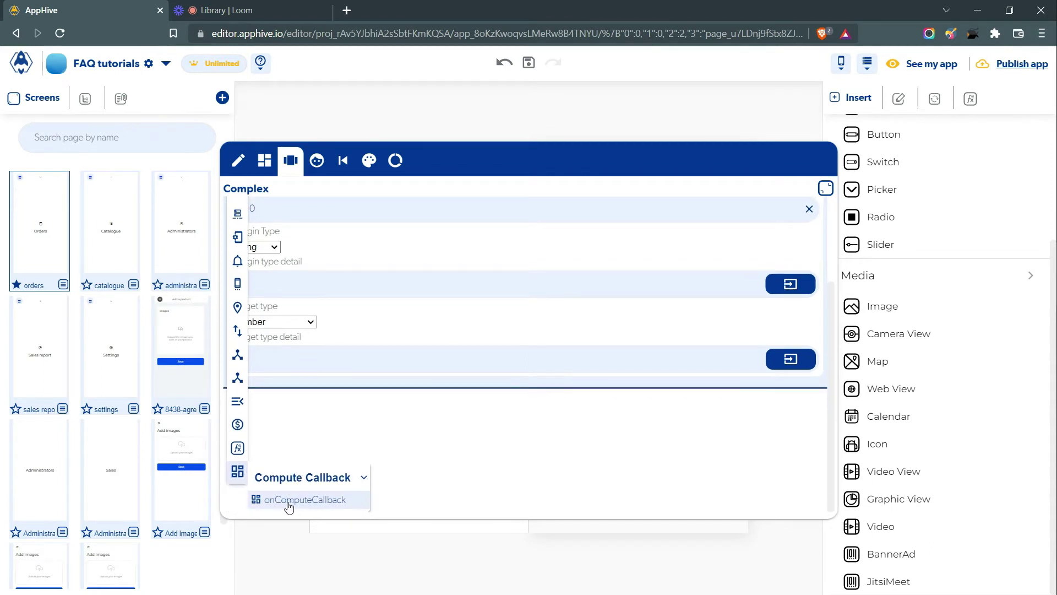
pyautogui.click(304, 499)
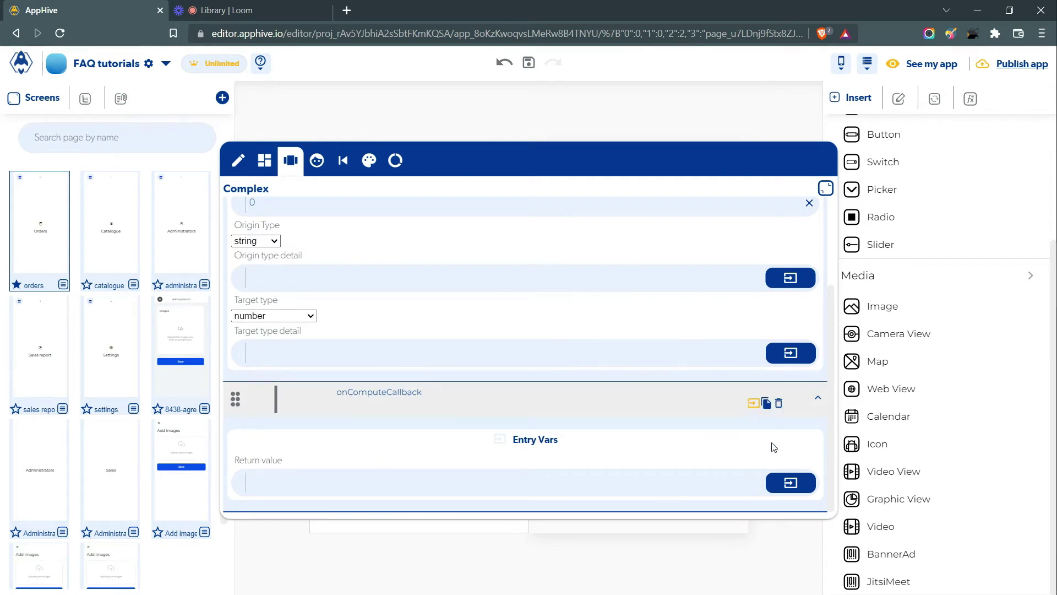
# Set the return value of the start variable's onComputeCallback to the Global Formater previous output and close the editor.
pyautogui.click(787, 482)
pyautogui.click(768, 352)
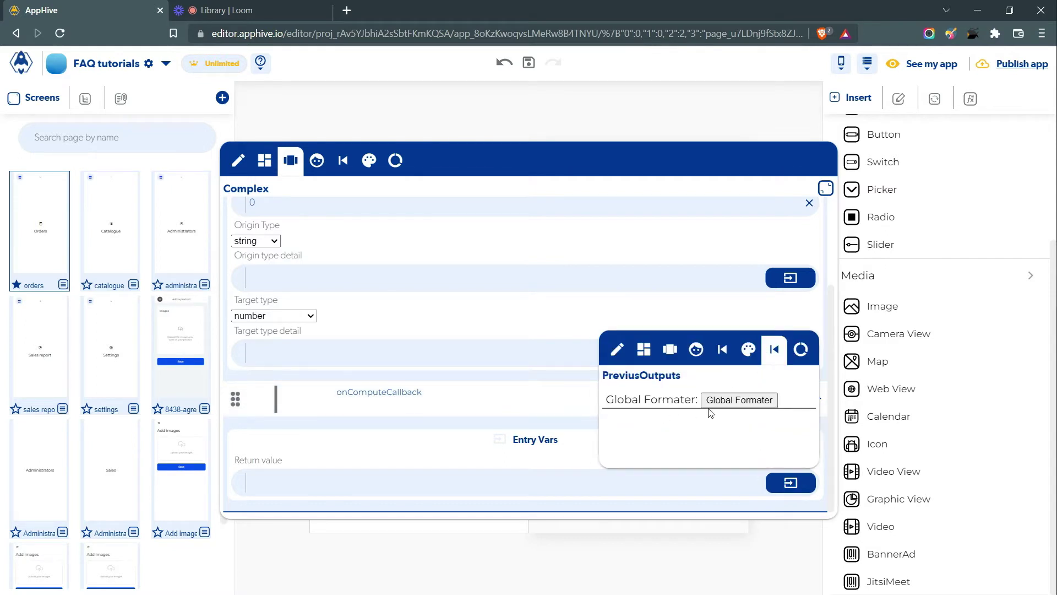
pyautogui.click(742, 398)
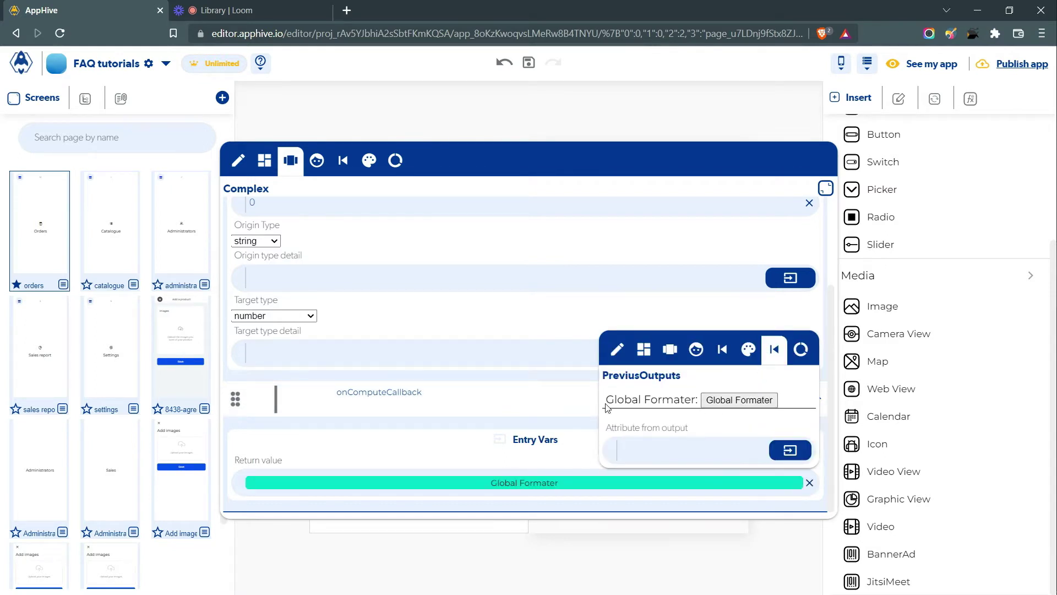
pyautogui.click(605, 123)
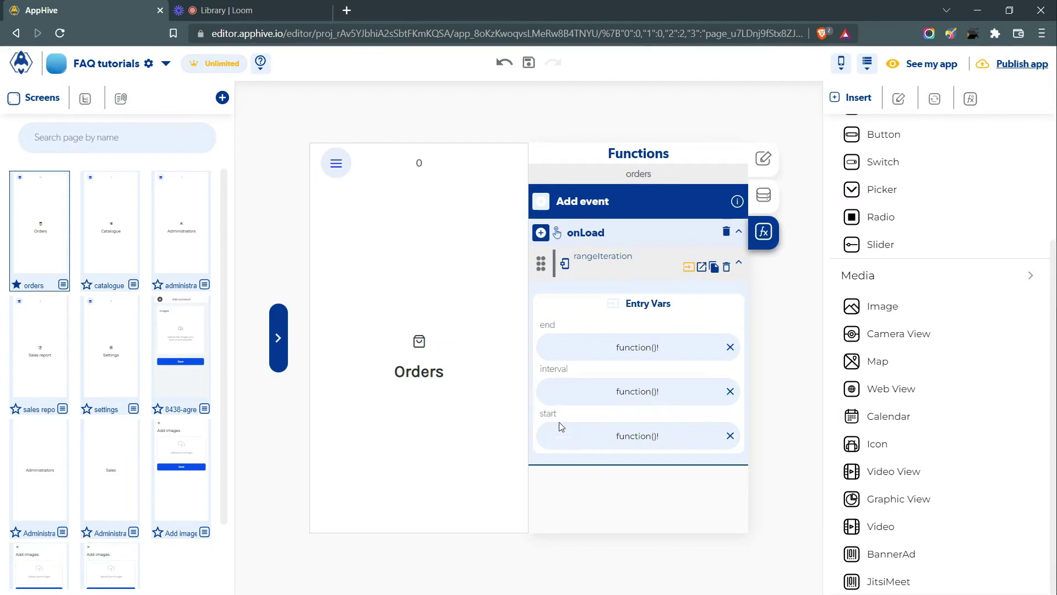
# Reopen the start variable's Complex value from rangeIteration's entry variables.
pyautogui.moveTo(539, 414); pyautogui.dragTo(569, 420)
pyautogui.click(574, 418)
pyautogui.click(641, 437)
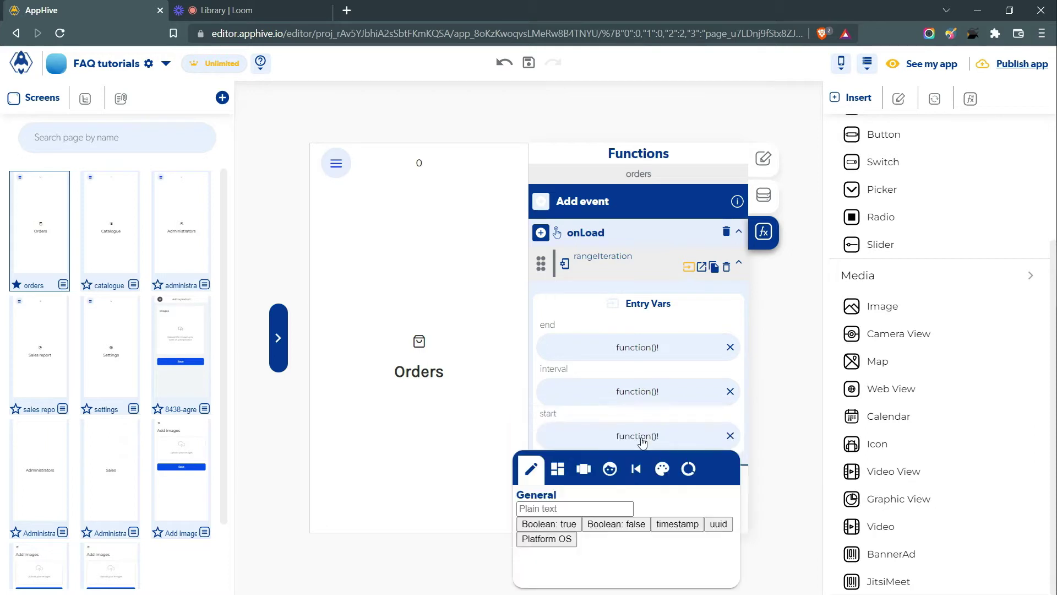
pyautogui.click(584, 469)
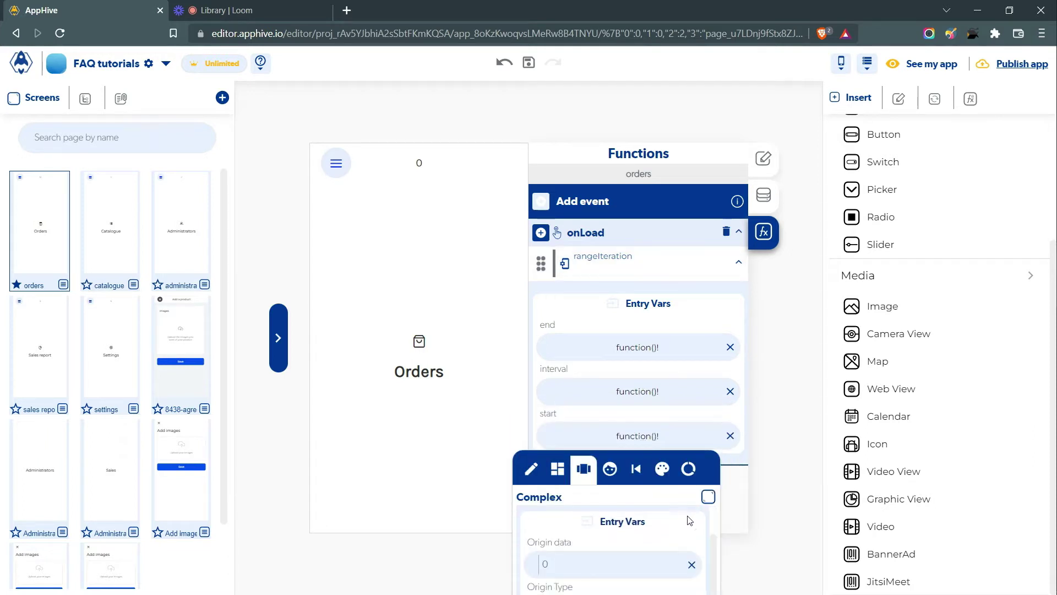
# Open the interval variable's Complex value in the enlarged editor and review its Global Formater origin data and types.
pyautogui.click(643, 393)
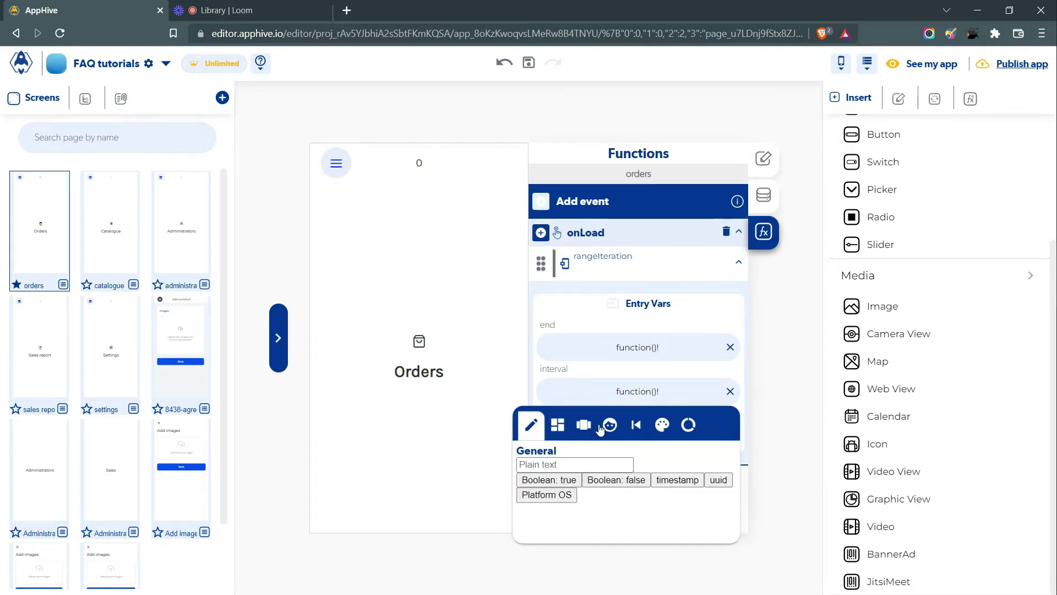
pyautogui.click(593, 427)
pyautogui.click(708, 454)
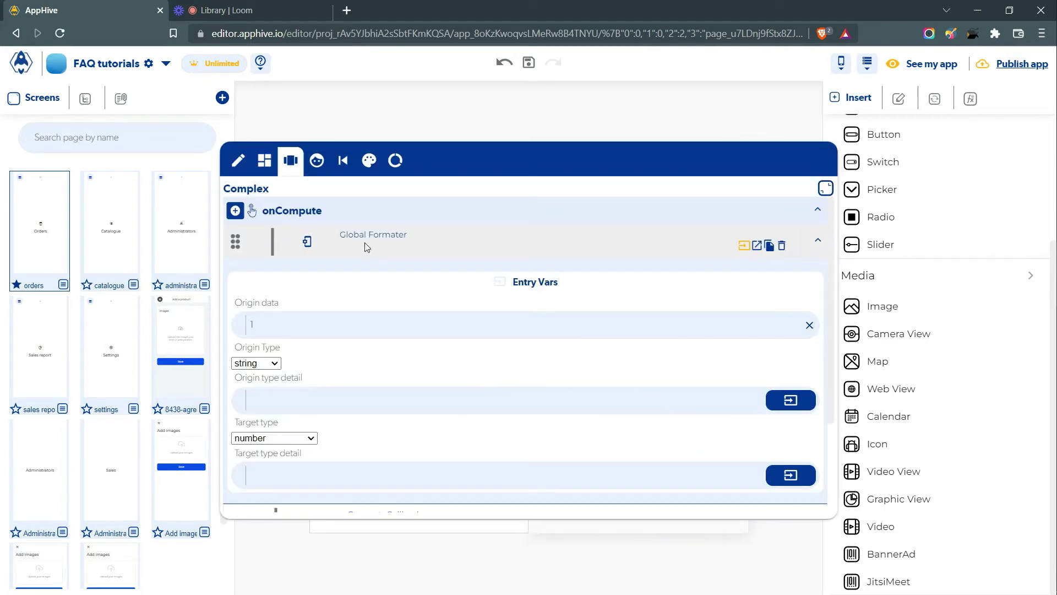
pyautogui.click(265, 330)
pyautogui.scroll(-2, 355, 288)
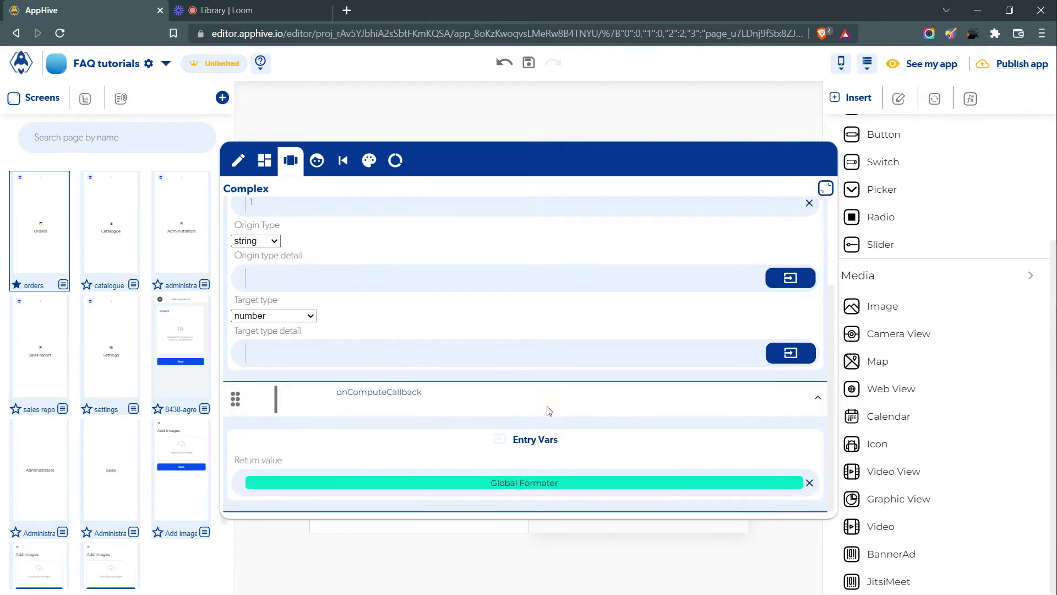
# Clear the return value of the interval variable's onComputeCallback, set it to the Global Formater previous output again and close the editor.
pyautogui.click(809, 483)
pyautogui.click(791, 483)
pyautogui.click(774, 349)
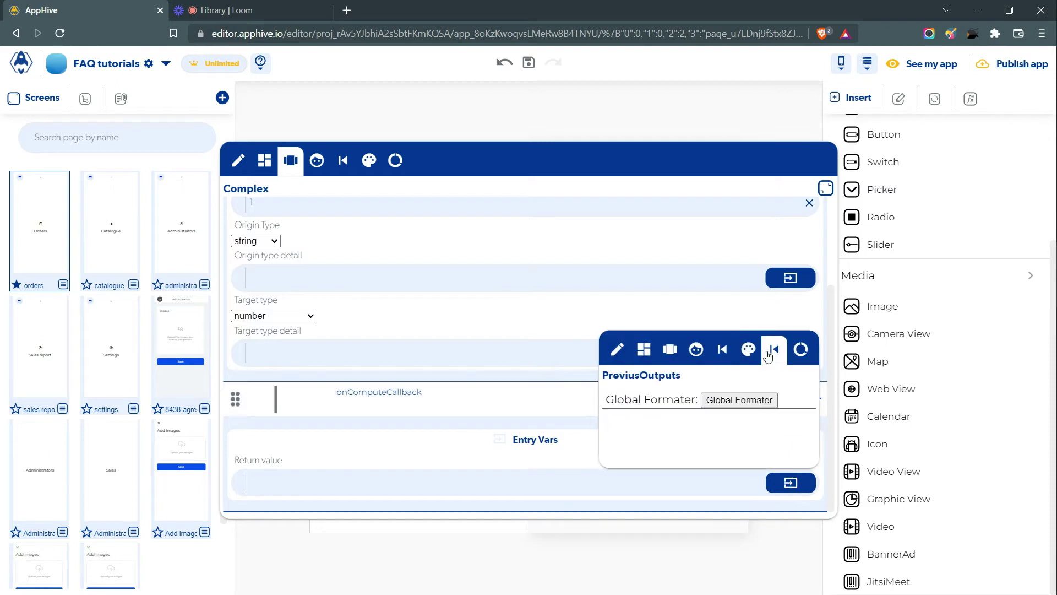
pyautogui.click(734, 400)
pyautogui.click(606, 224)
pyautogui.click(639, 132)
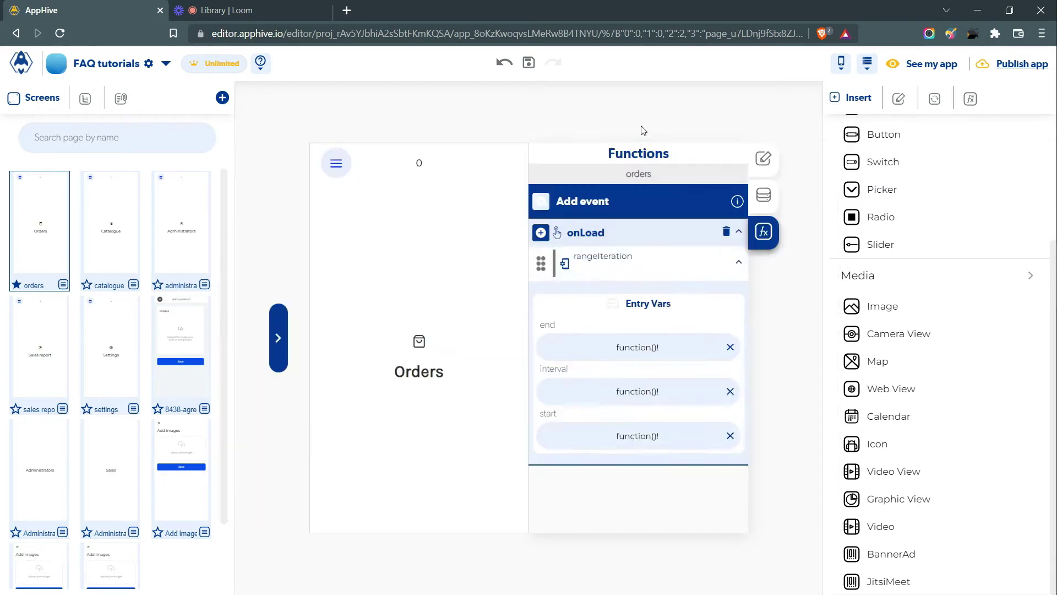
# Open the end variable's Complex value and check its Global Formater origin data.
pyautogui.click(655, 355)
pyautogui.click(583, 386)
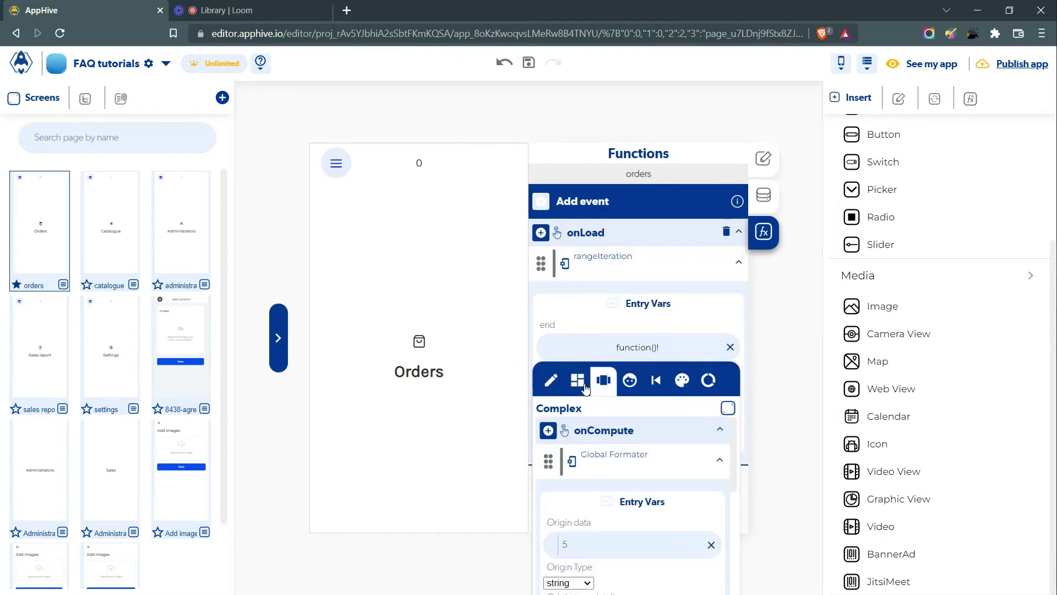
pyautogui.click(727, 414)
# Copy the Global Formater function from the interval variable's onCompute event and close the editor.
pyautogui.click(639, 392)
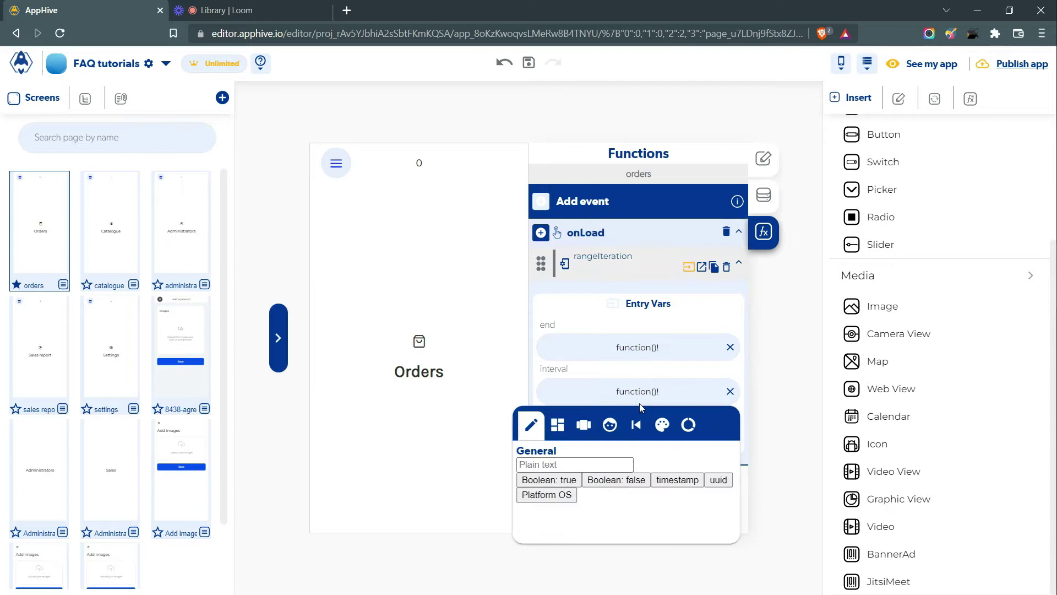
pyautogui.click(583, 425)
pyautogui.click(708, 452)
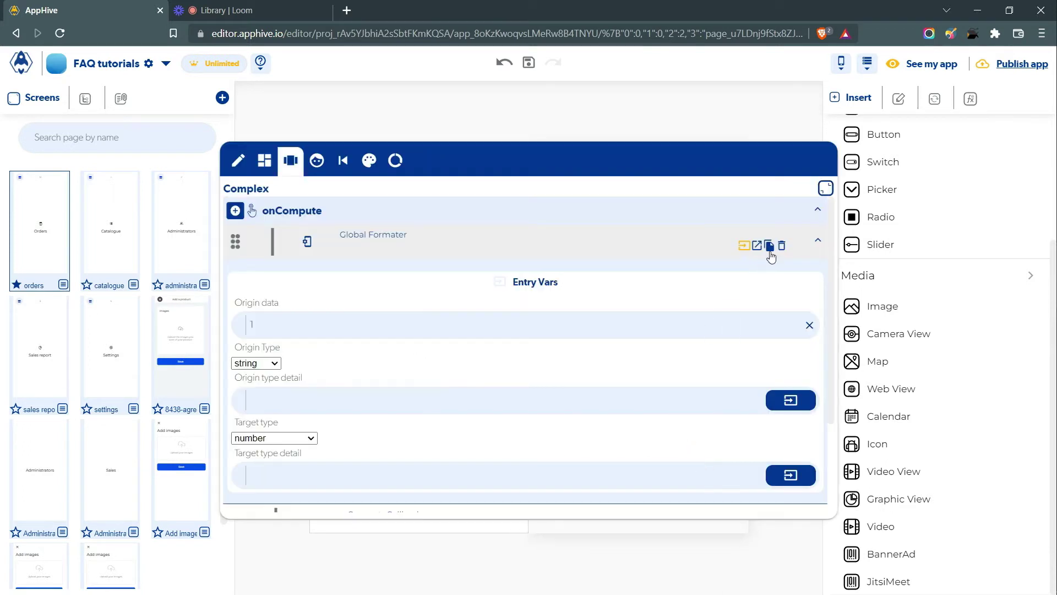
pyautogui.click(779, 126)
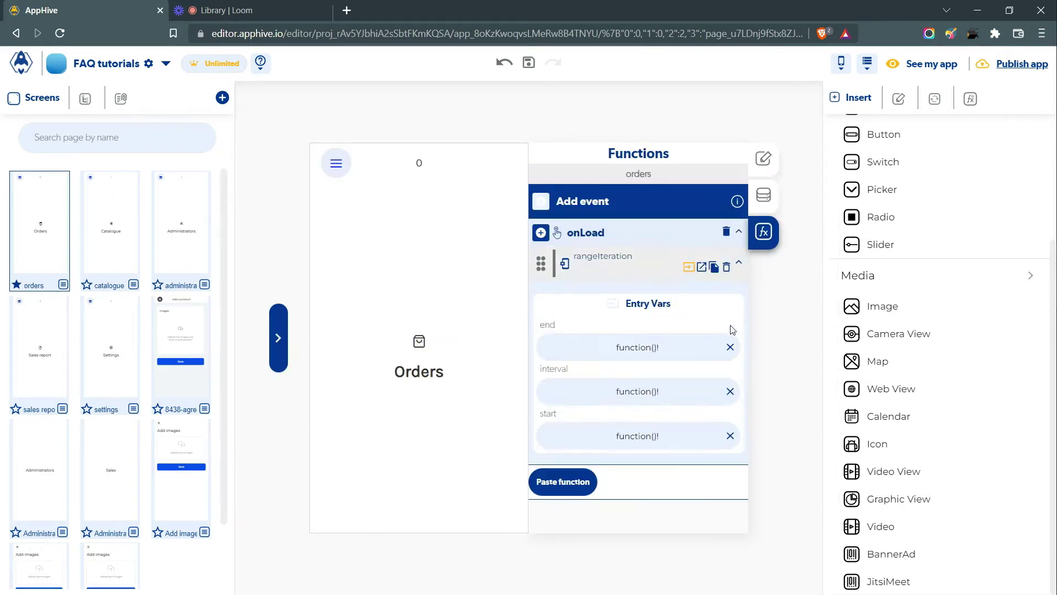
# Paste the copied Global Formater function below onComputeCallback in the end variable's onCompute event.
pyautogui.click(648, 348)
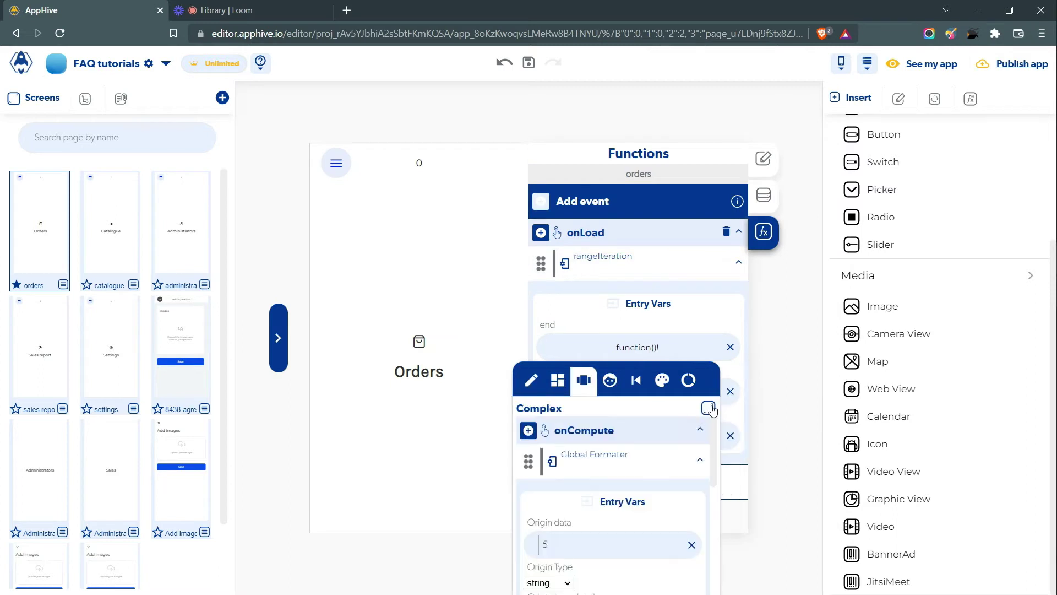
pyautogui.click(708, 408)
pyautogui.scroll(-3, 332, 261)
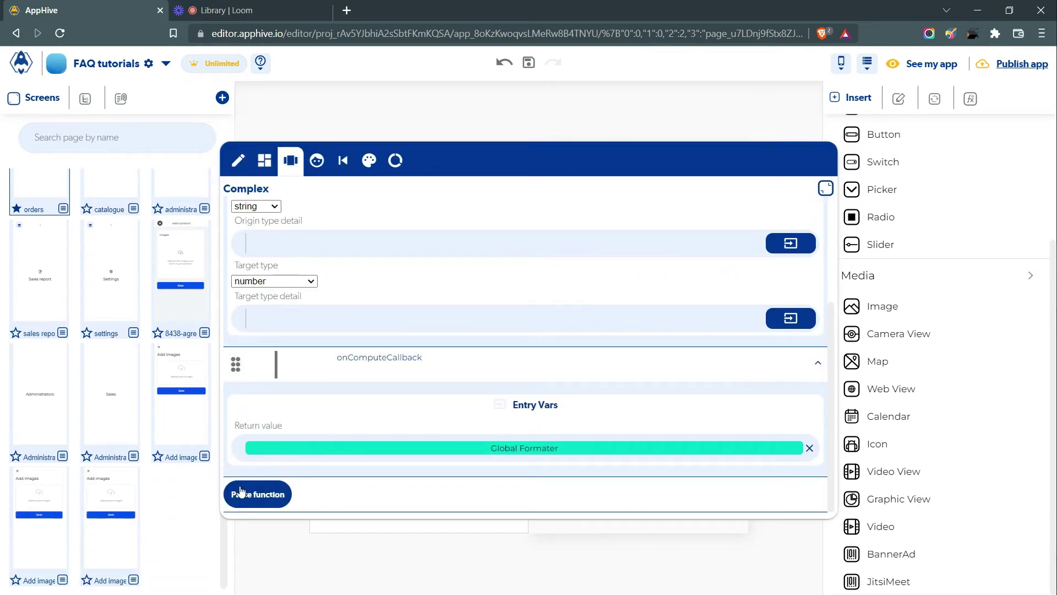
pyautogui.scroll(1, 102, 366)
pyautogui.click(258, 494)
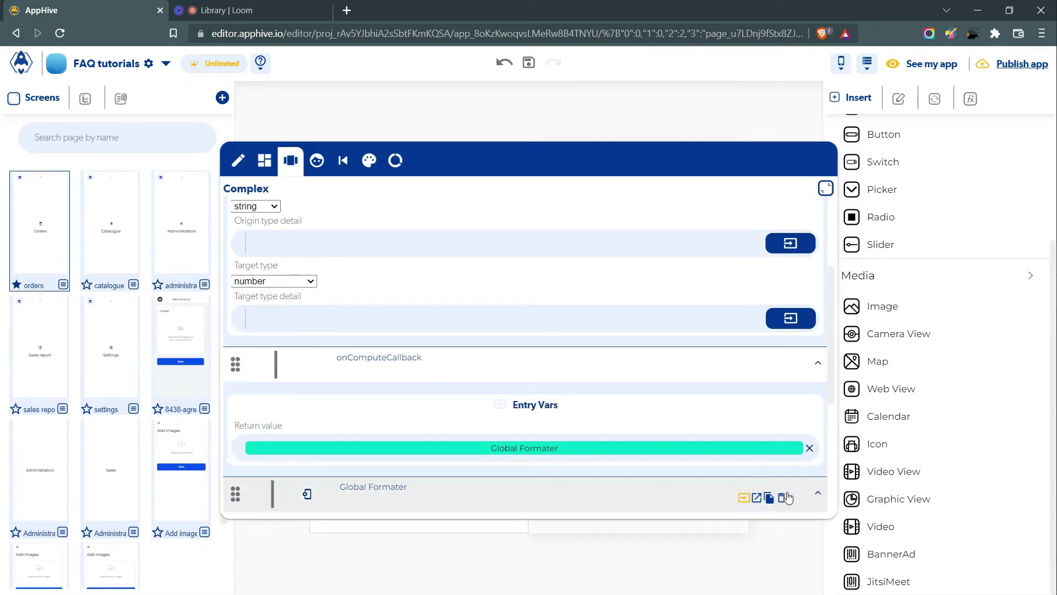
# Review the end variable's Global Formater origin data and types and the onComputeCallback return value, closing the editor when done.
pyautogui.scroll(3, 709, 391)
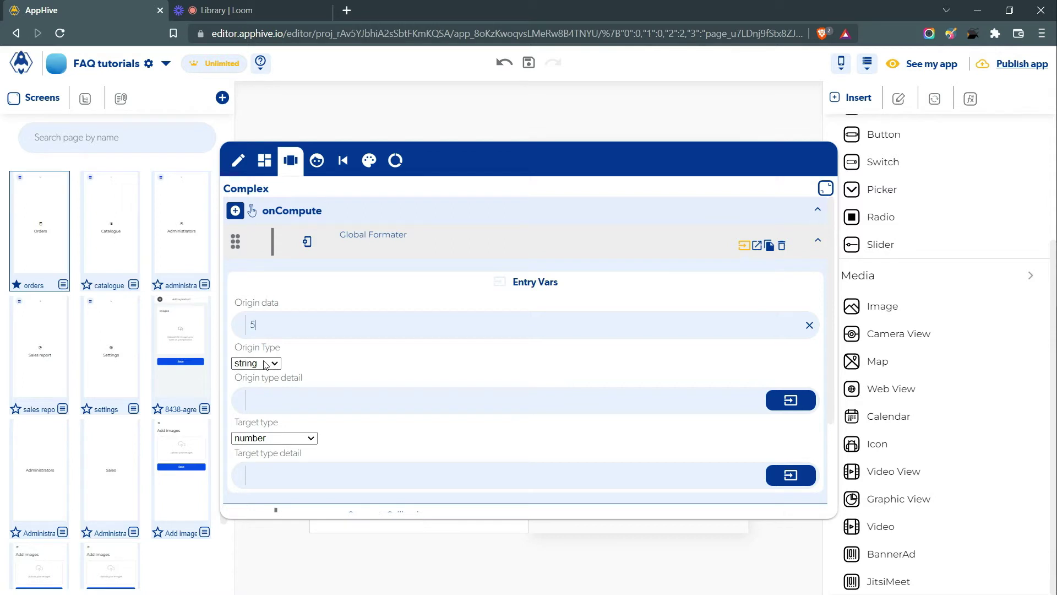
pyautogui.scroll(-2, 264, 364)
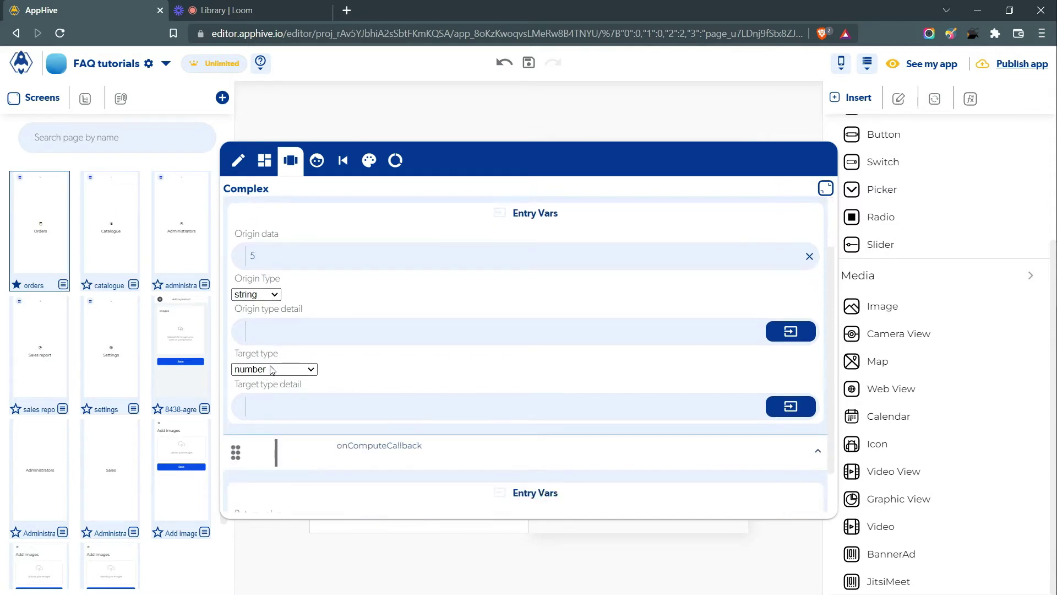
pyautogui.scroll(-1, 291, 376)
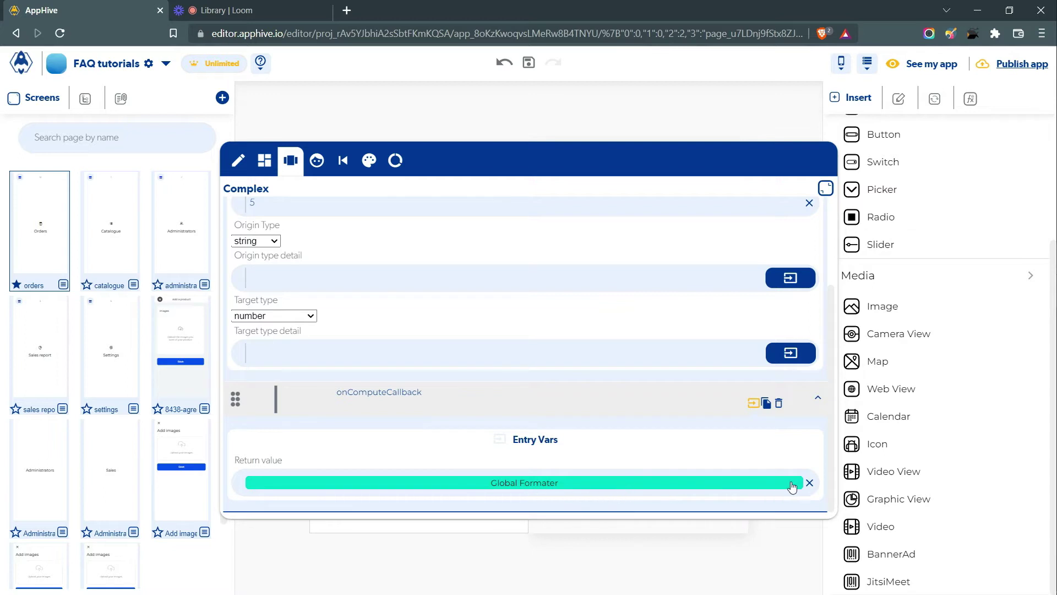
pyautogui.click(675, 101)
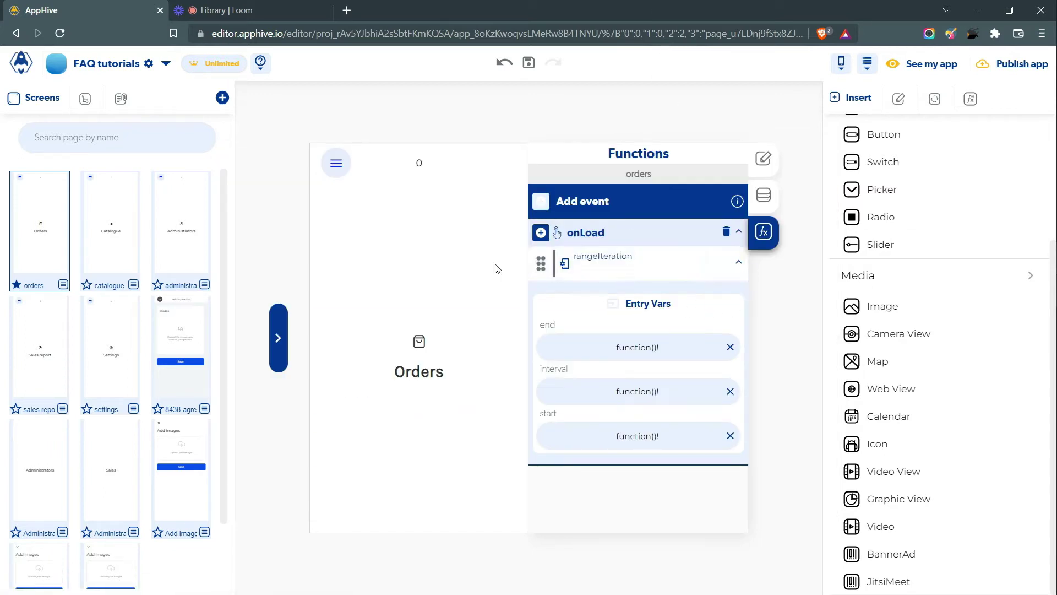
# Show rangeIteration's callbacks, switch Get local storage data to its entry variables and collapse the onFinish callback to reach Iteration.
pyautogui.click(702, 268)
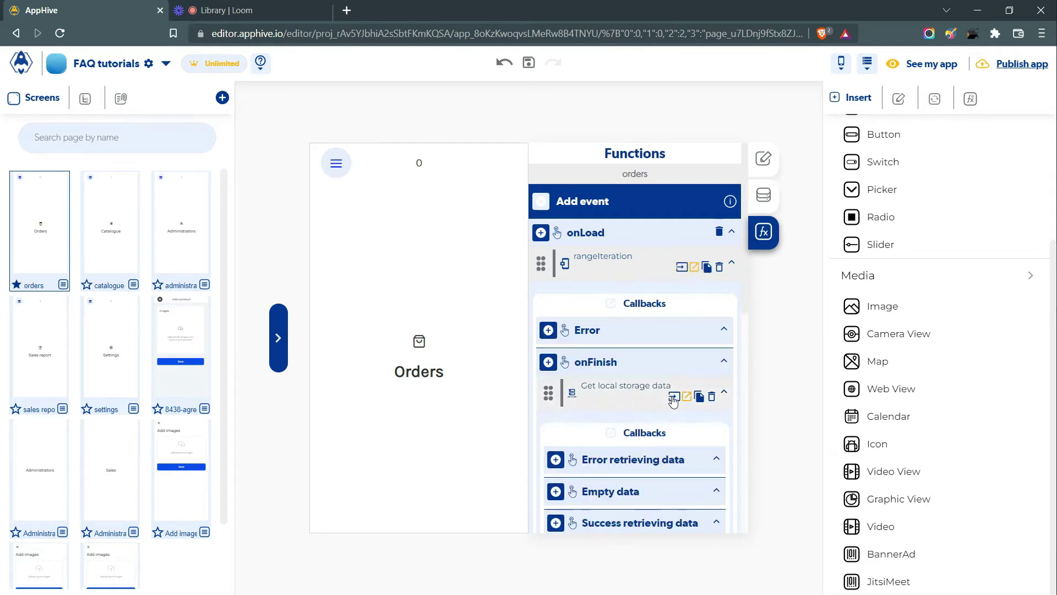
pyautogui.click(673, 395)
pyautogui.click(723, 361)
pyautogui.scroll(-1, 578, 410)
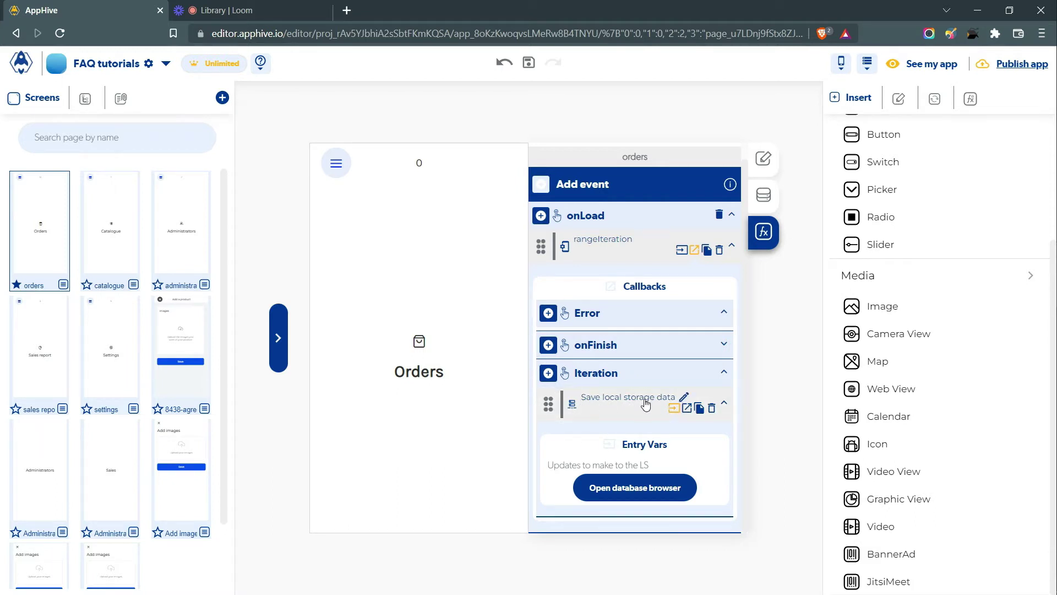
# Find Save local storage data among the Local database functions that can be added to the Iteration callback.
pyautogui.click(548, 403)
pyautogui.scroll(-2, 550, 385)
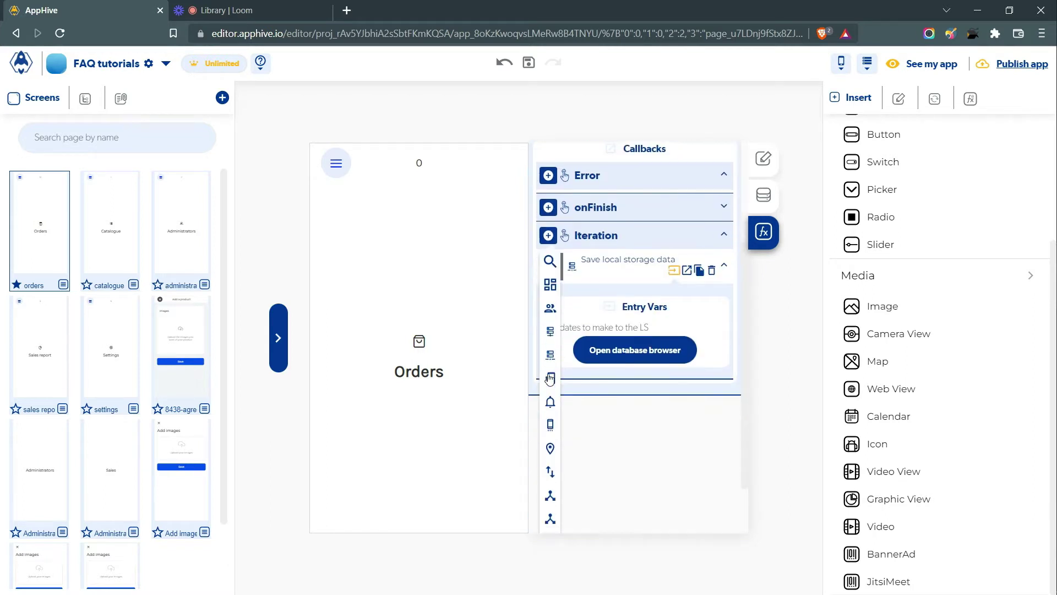
pyautogui.moveTo(550, 367)
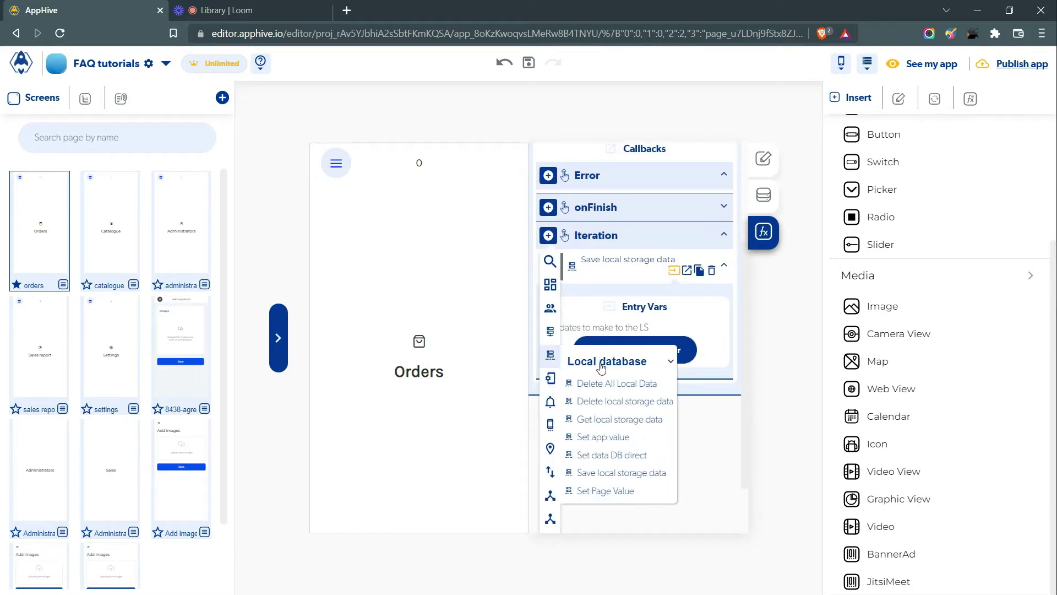
pyautogui.click(634, 475)
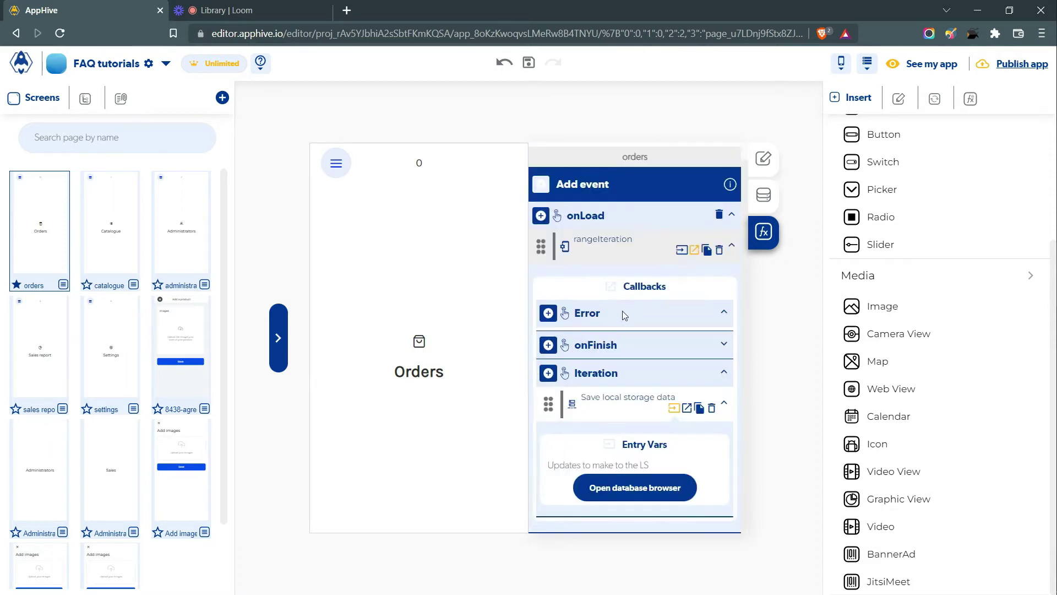
# Open the database browser of Save local storage data and examine the Side menu sections Identifier and its rangeIteration previous output.
pyautogui.click(633, 488)
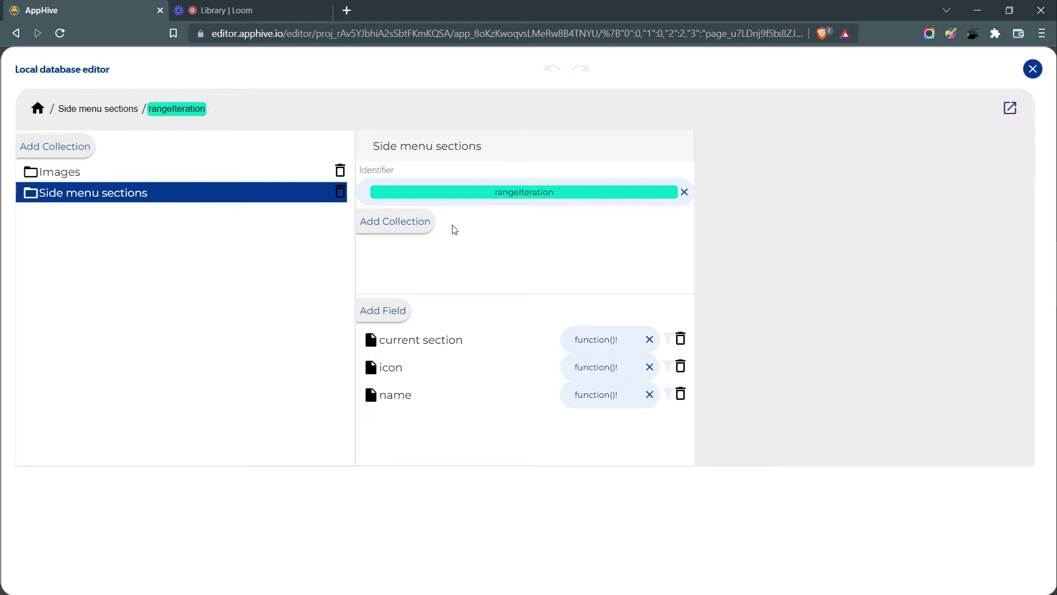
pyautogui.moveTo(363, 170); pyautogui.dragTo(432, 169)
pyautogui.click(440, 166)
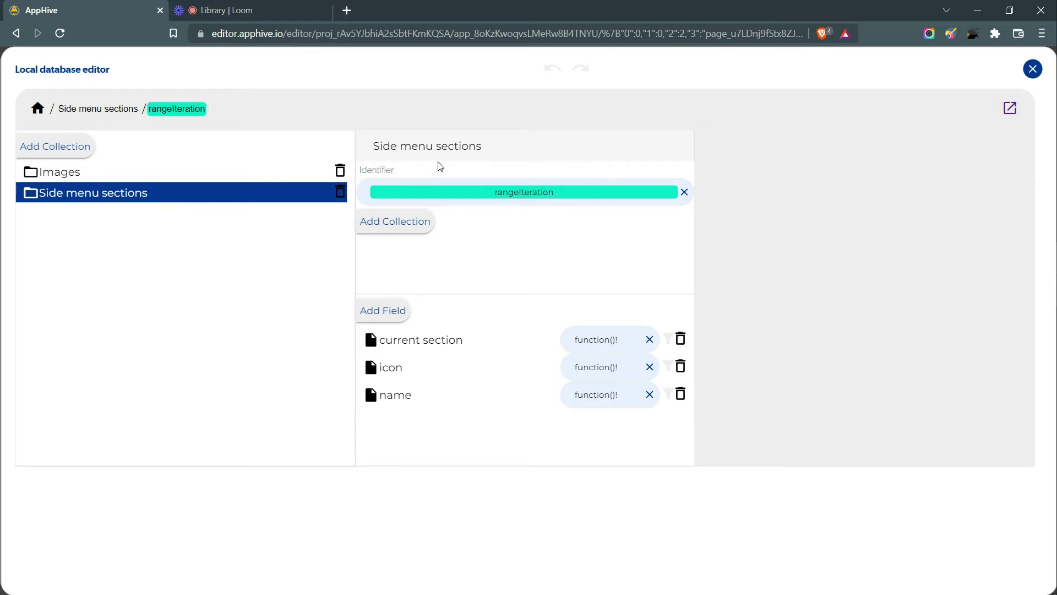
pyautogui.click(628, 194)
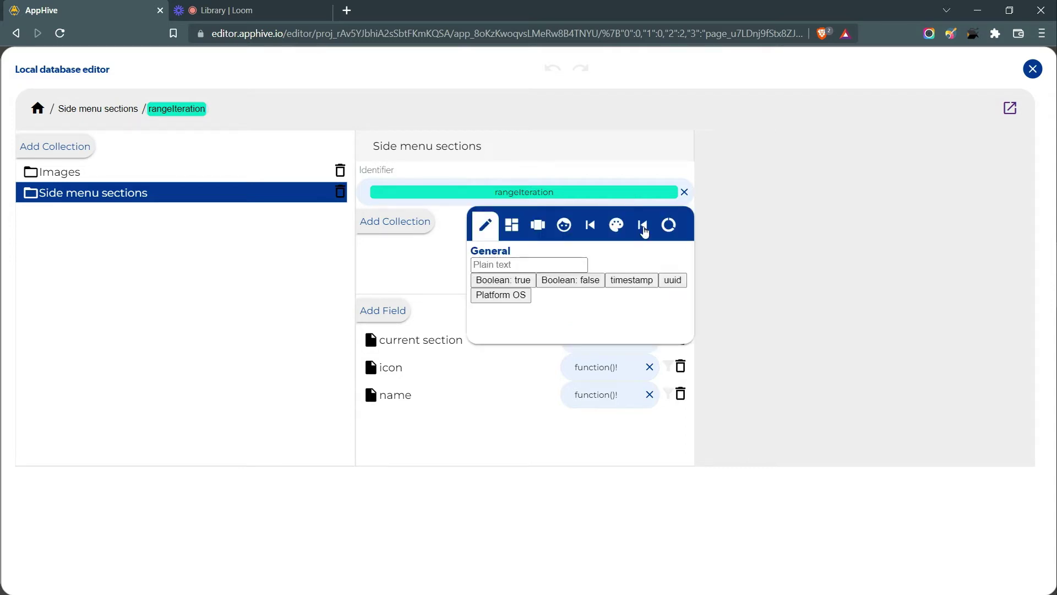
pyautogui.click(642, 225)
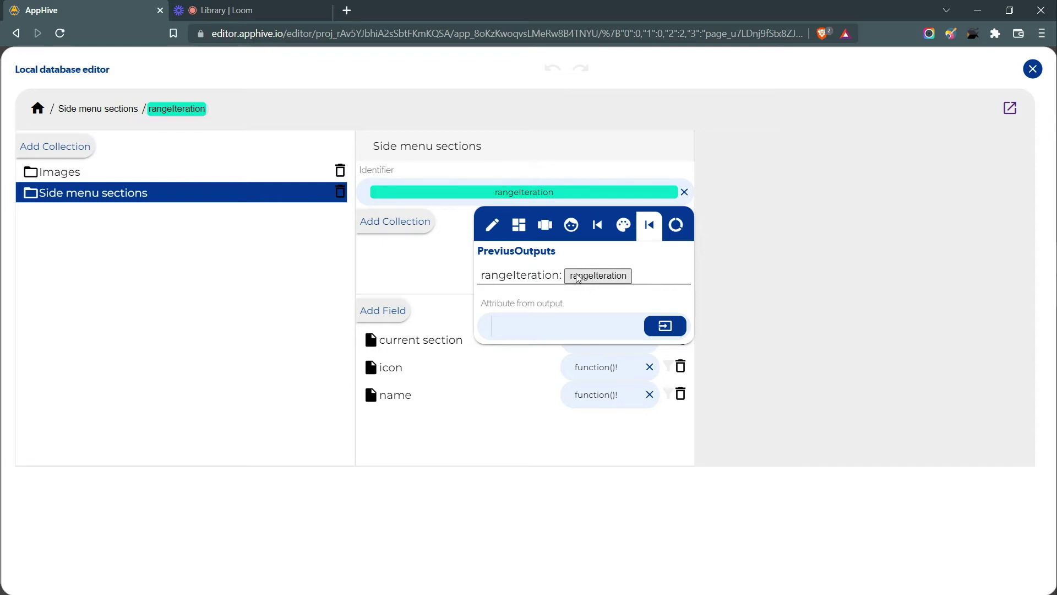
pyautogui.click(610, 146)
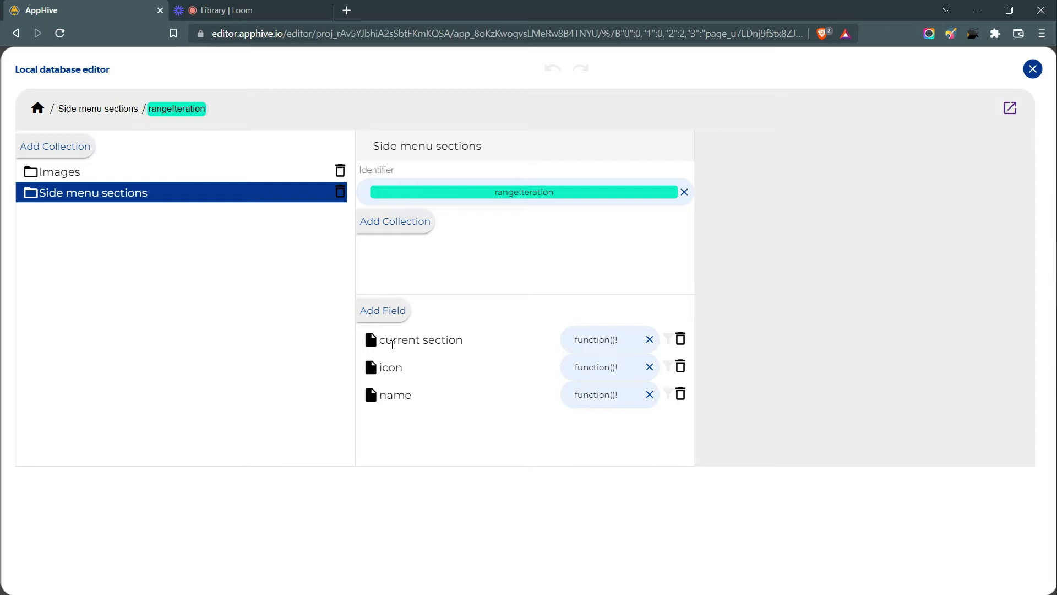
# Review the current section, icon and name fields of Side menu sections and close the local database editor.
pyautogui.moveTo(387, 342); pyautogui.dragTo(413, 394)
pyautogui.click(427, 366)
pyautogui.click(774, 250)
pyautogui.click(1028, 73)
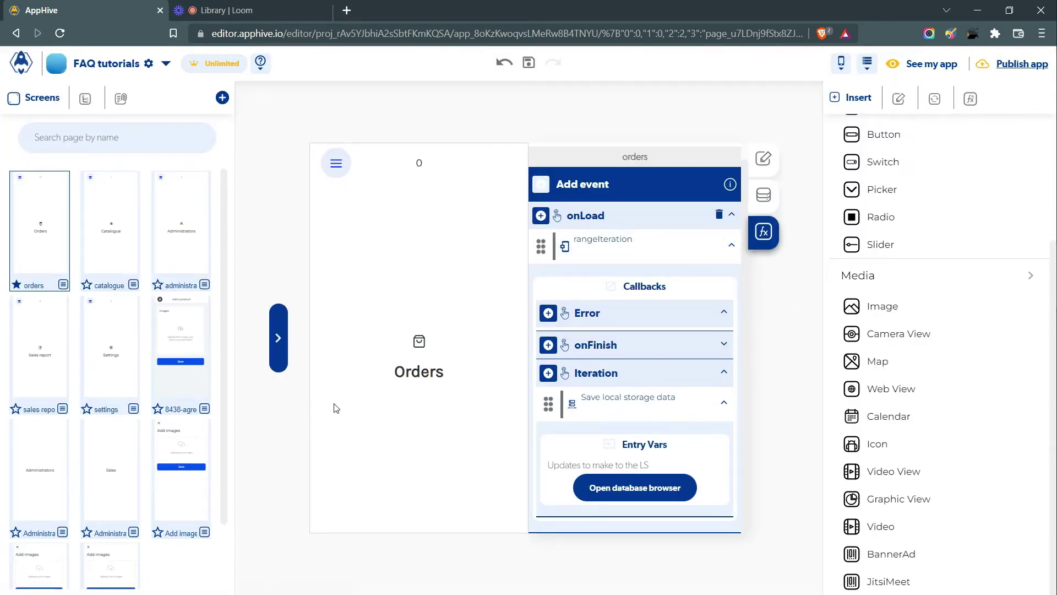
# Expand the side menu and set the Orders item container's background color to blue shade 50.
pyautogui.click(277, 355)
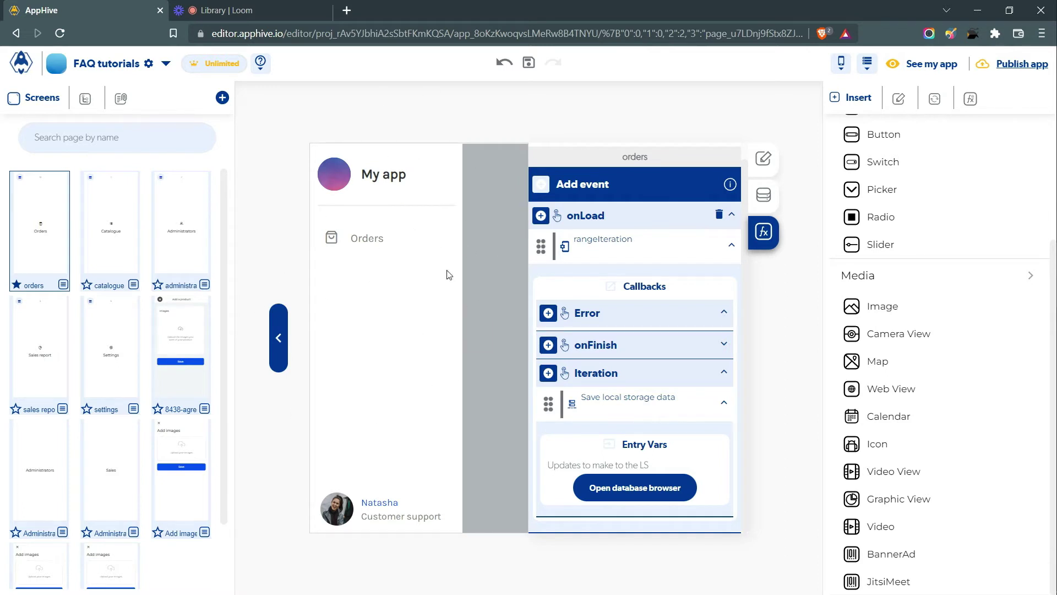
pyautogui.click(347, 251)
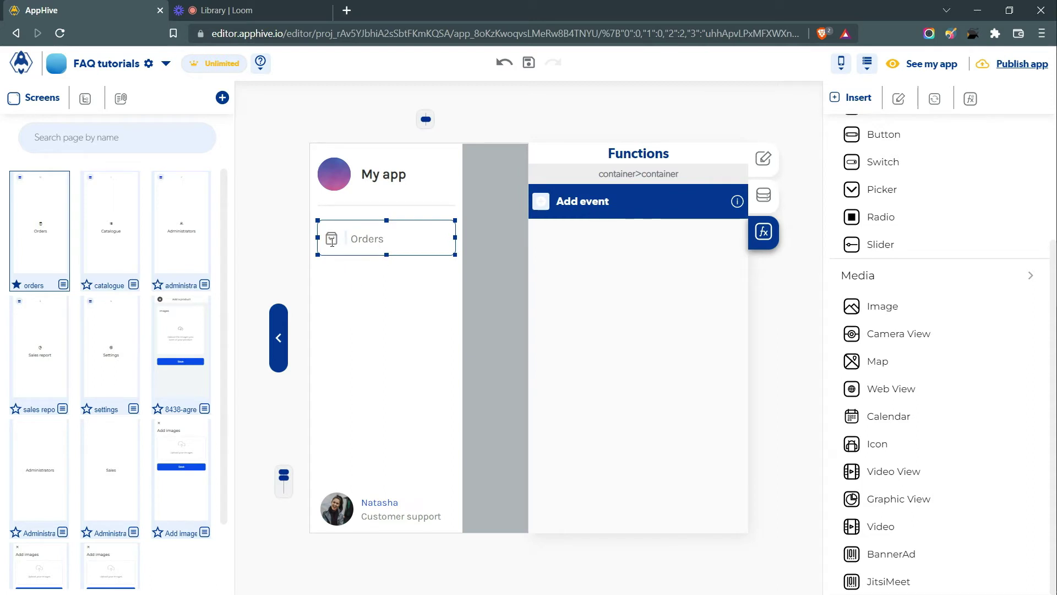
pyautogui.click(383, 247)
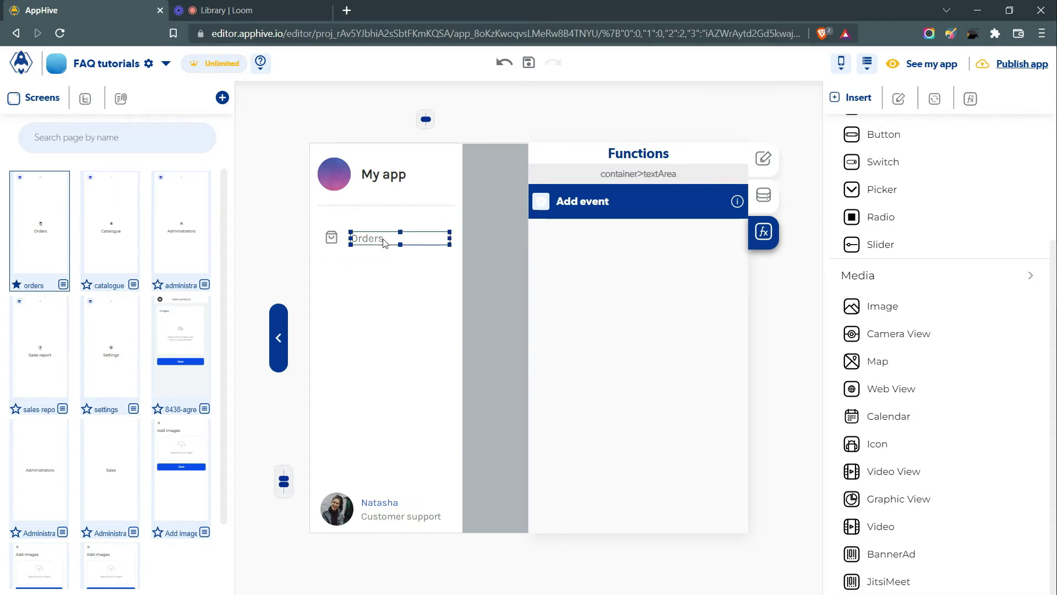
pyautogui.click(384, 251)
pyautogui.click(770, 162)
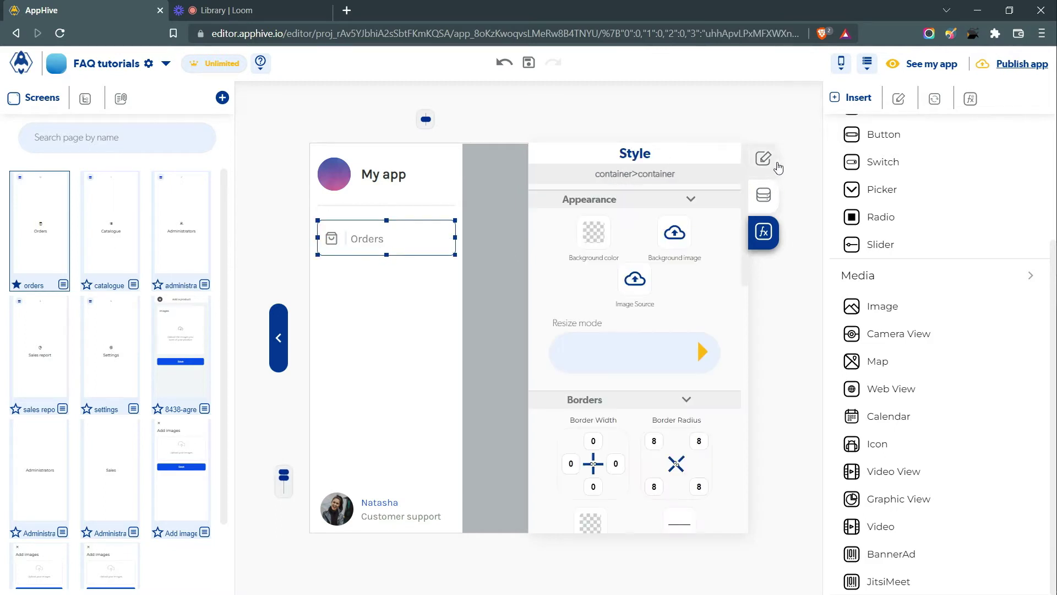
pyautogui.click(609, 246)
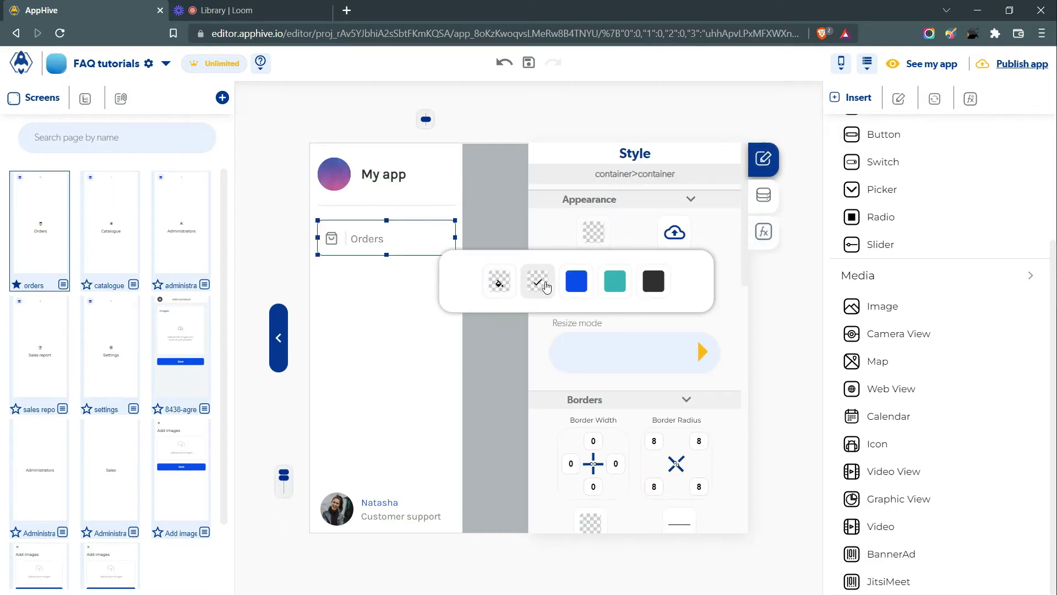
pyautogui.click(573, 281)
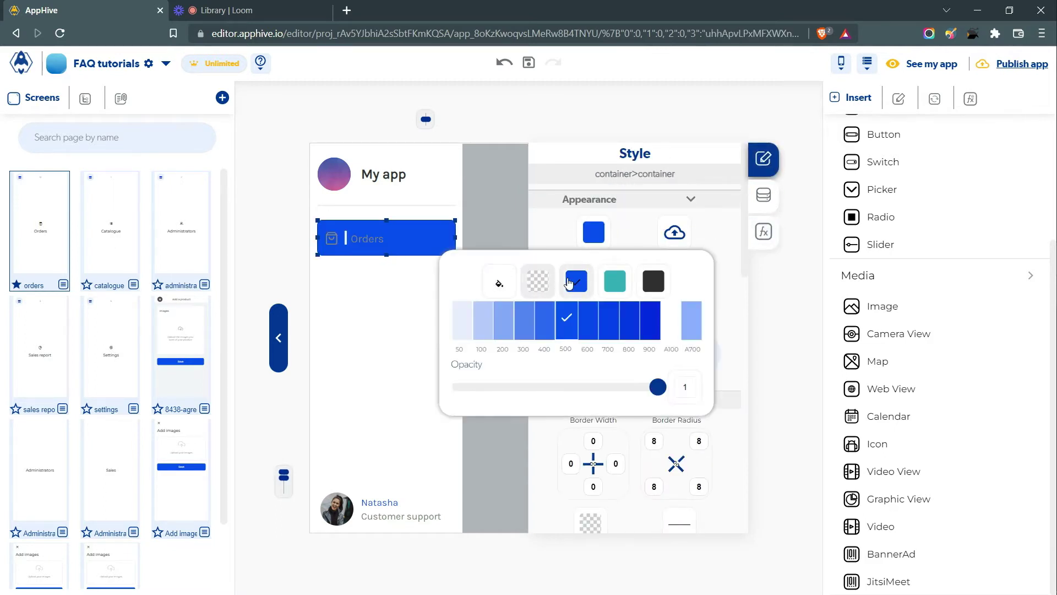
pyautogui.click(466, 333)
# Set the text color of the Orders label in the side menu to blue shade 900.
pyautogui.click(379, 240)
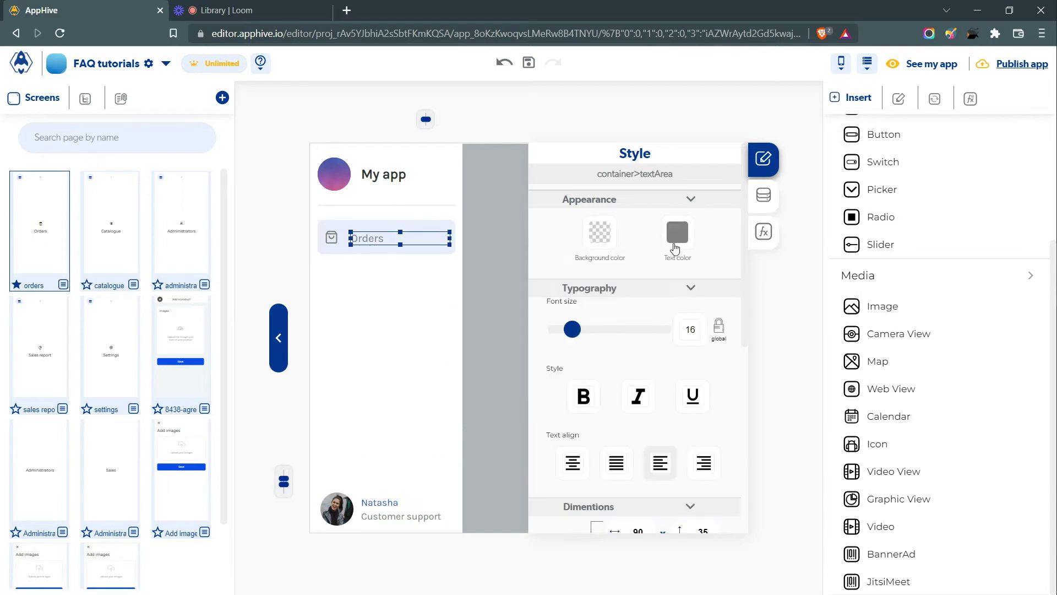
pyautogui.click(677, 232)
pyautogui.click(660, 281)
pyautogui.click(732, 319)
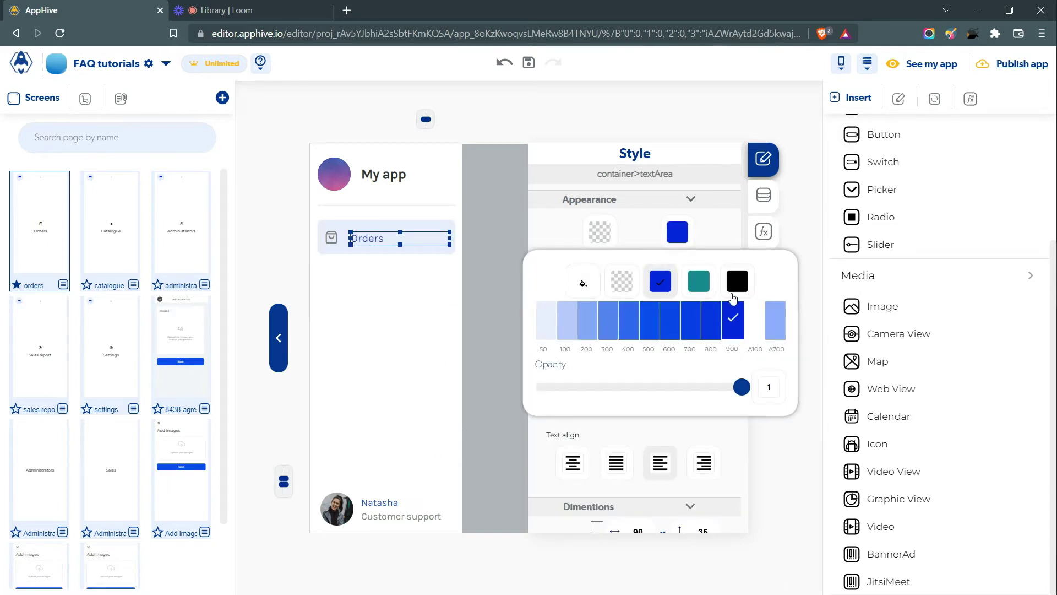
# Set the color of the icon beside the Orders label to blue shade 900.
pyautogui.click(330, 237)
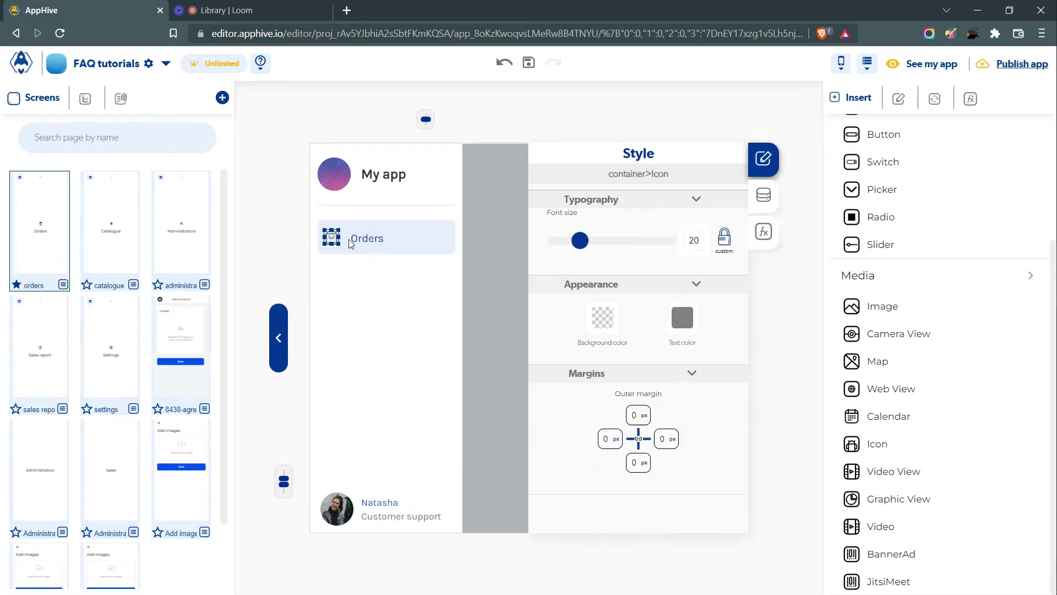
pyautogui.click(682, 317)
pyautogui.click(665, 366)
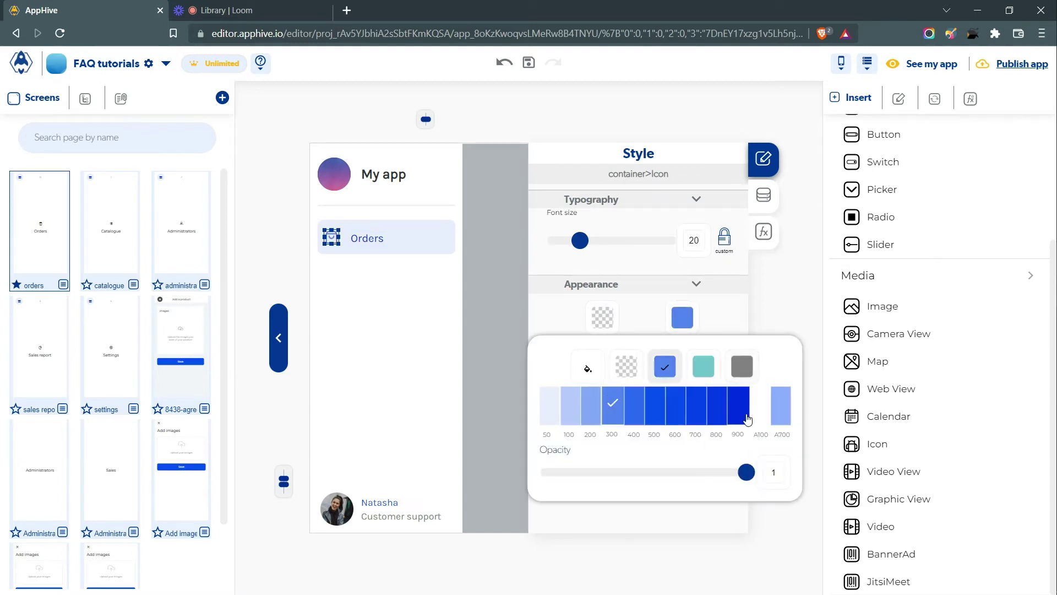
pyautogui.click(738, 405)
pyautogui.click(732, 306)
# Make the Orders item container's background transparent.
pyautogui.click(359, 253)
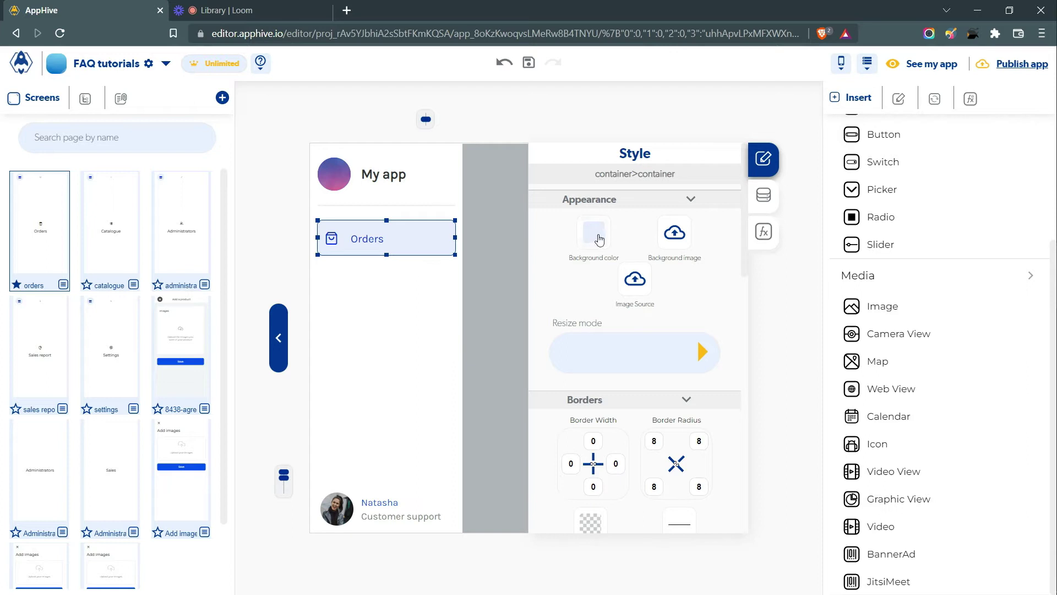
pyautogui.click(602, 238)
pyautogui.click(538, 282)
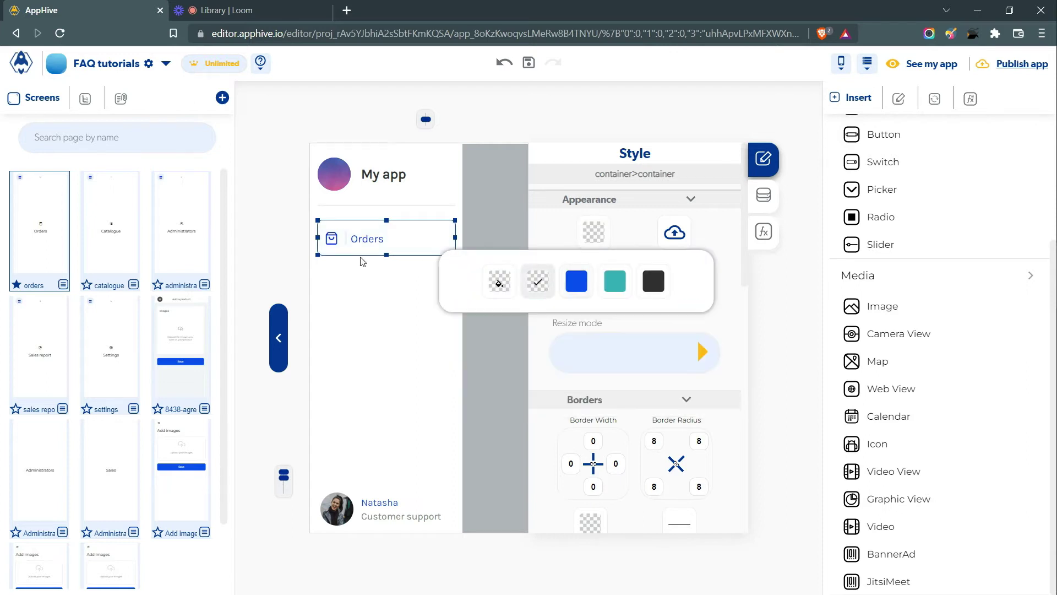
# Set the Orders label's text color to grey, shade 200 of the black palette.
pyautogui.click(394, 247)
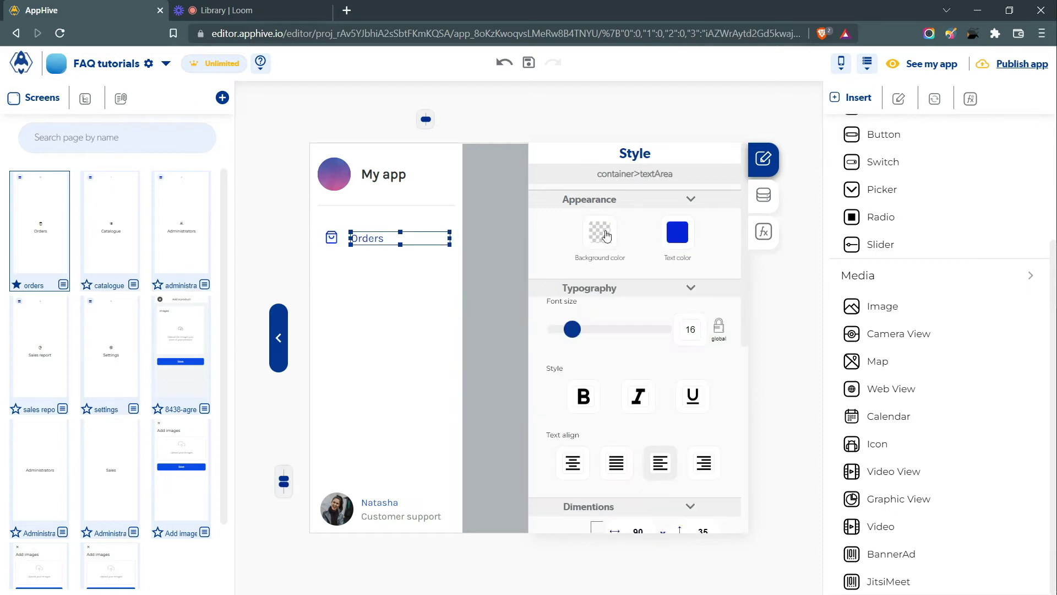
pyautogui.click(687, 243)
pyautogui.click(737, 281)
pyautogui.click(588, 319)
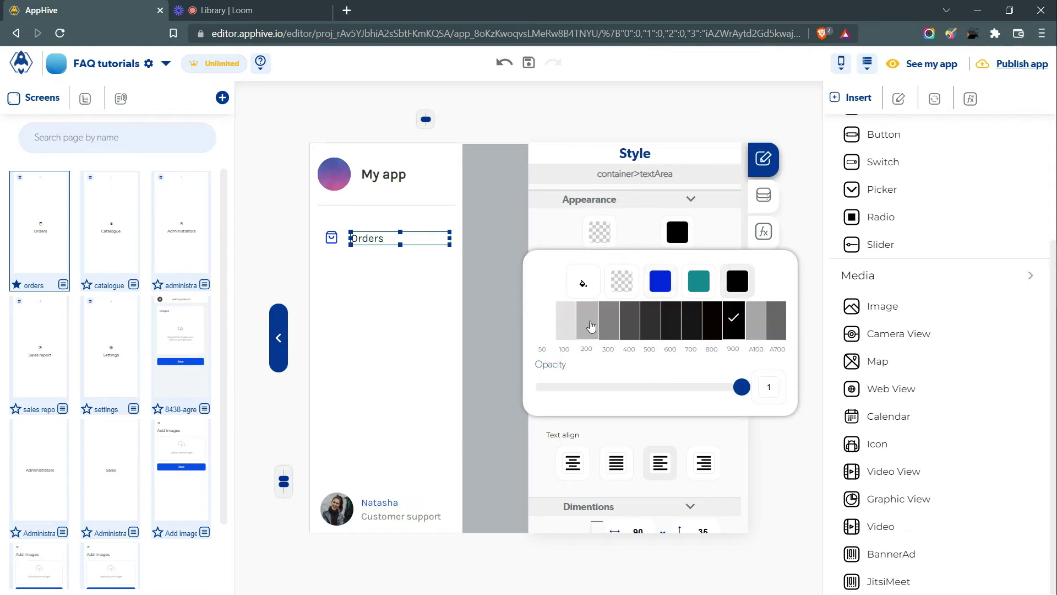
pyautogui.click(501, 237)
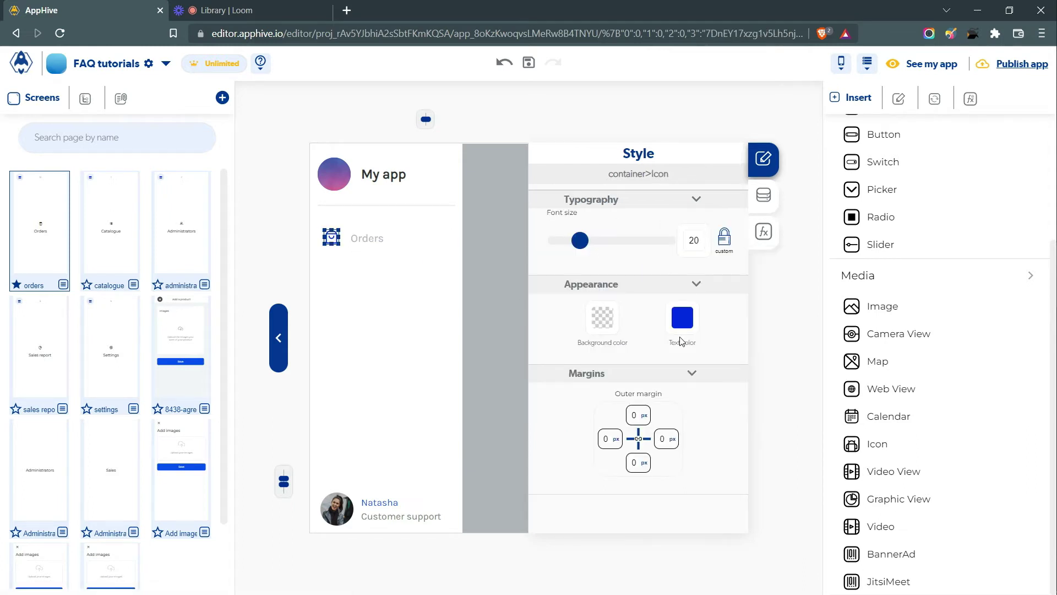
# Set the Orders icon's color to a grey shade of the black palette.
pyautogui.click(682, 321)
pyautogui.click(742, 367)
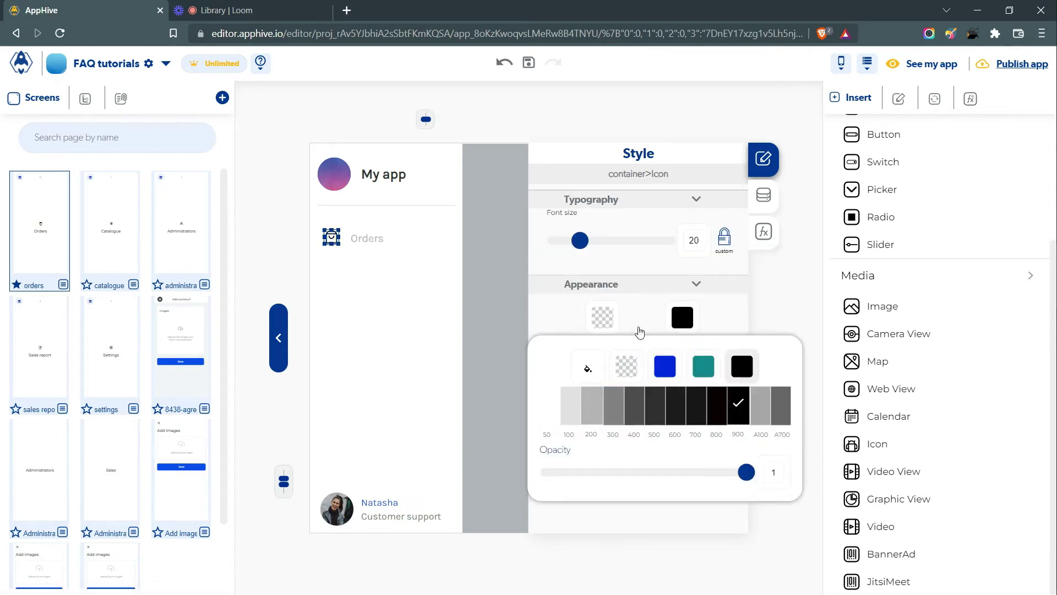
pyautogui.click(428, 314)
pyautogui.click(436, 321)
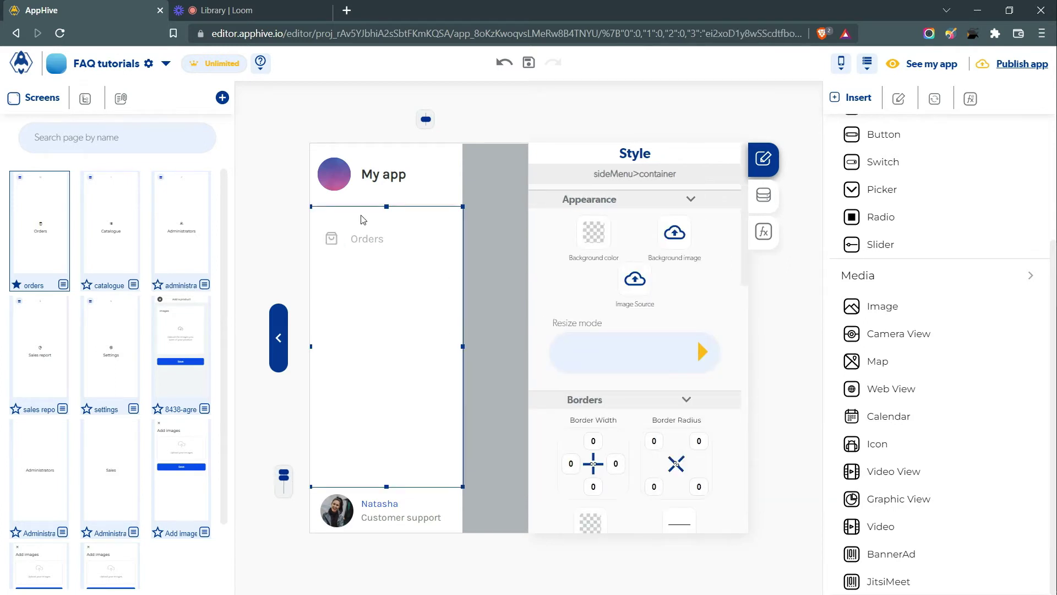
# Inspect the side menu's main container and its Orders item on the orders screen, and collapse the side menu.
pyautogui.click(39, 220)
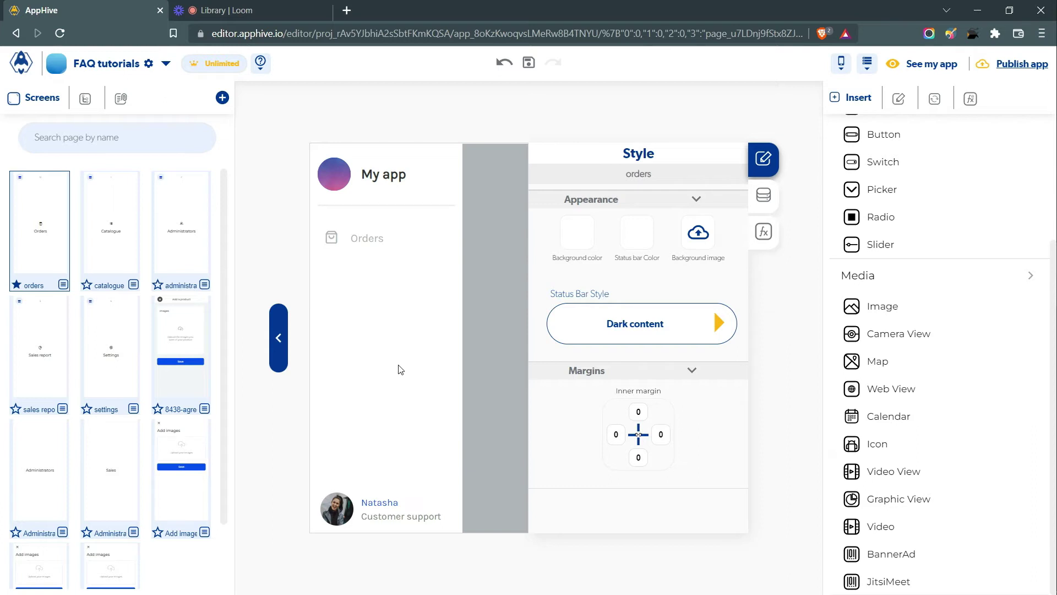
pyautogui.click(408, 405)
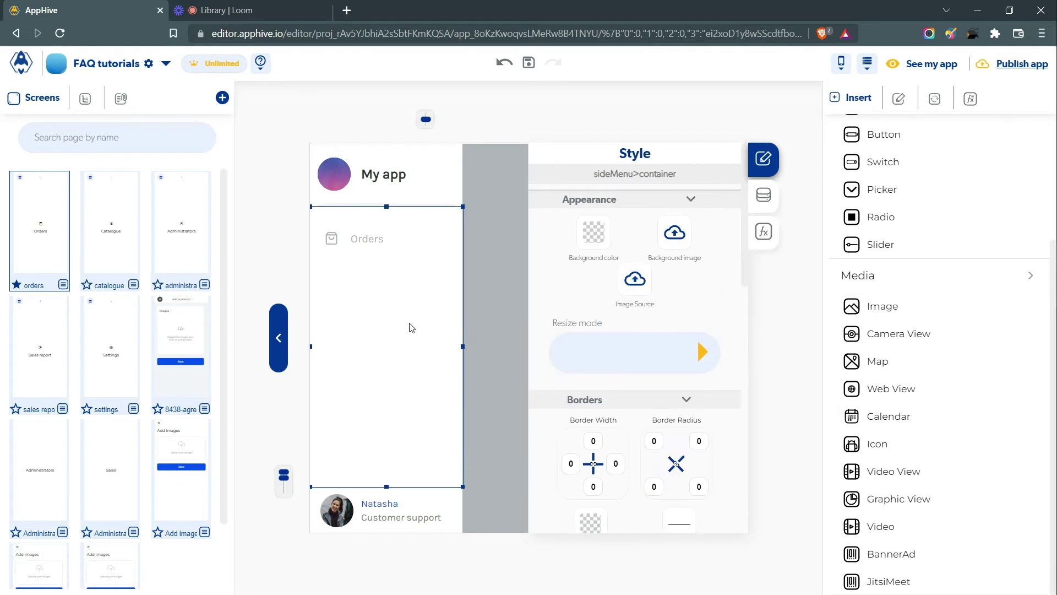
pyautogui.click(348, 254)
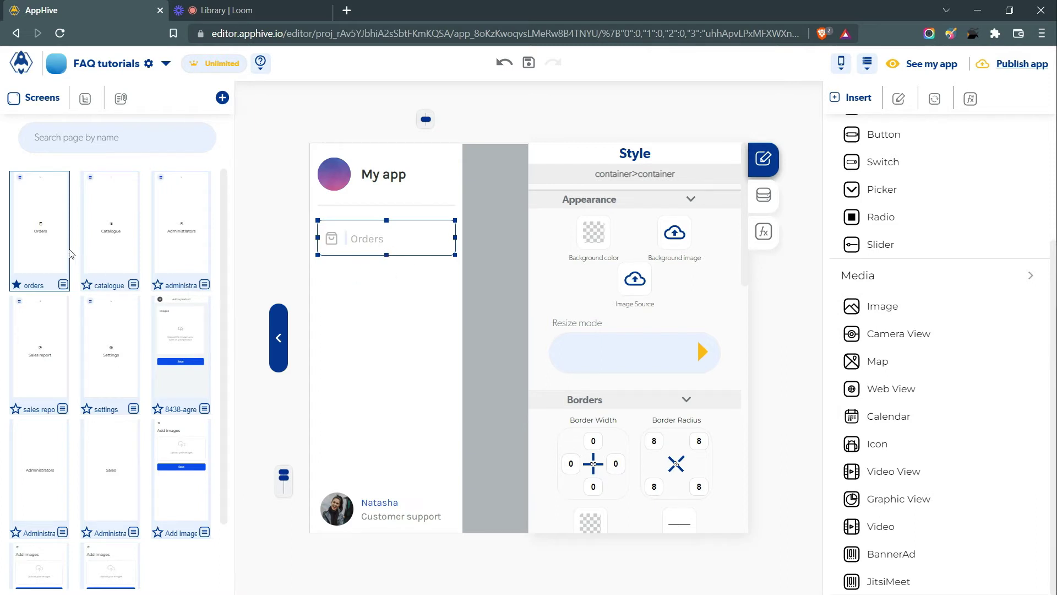
pyautogui.click(351, 373)
pyautogui.click(278, 339)
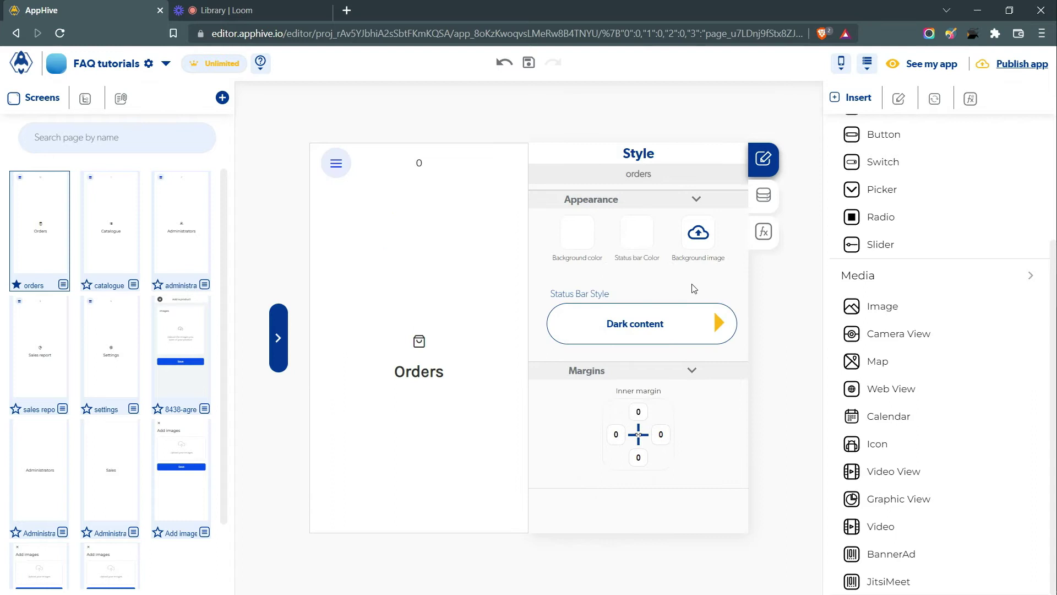
# Show the orders screen's functions and open the database browser of Save local storage data in the Iteration callback.
pyautogui.click(759, 241)
pyautogui.scroll(-3, 682, 335)
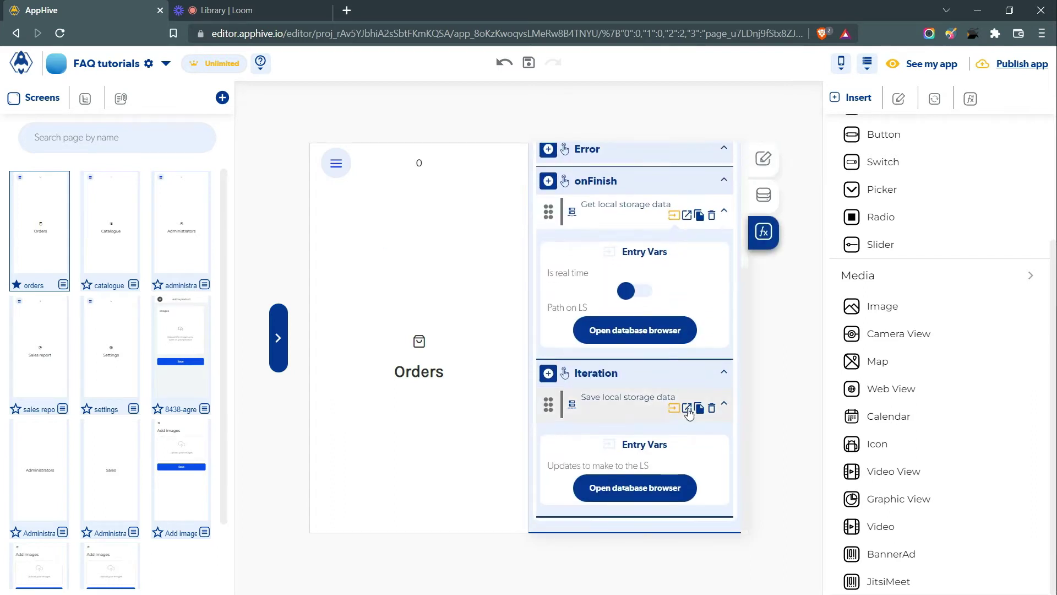
pyautogui.click(674, 408)
pyautogui.click(674, 407)
pyautogui.click(673, 495)
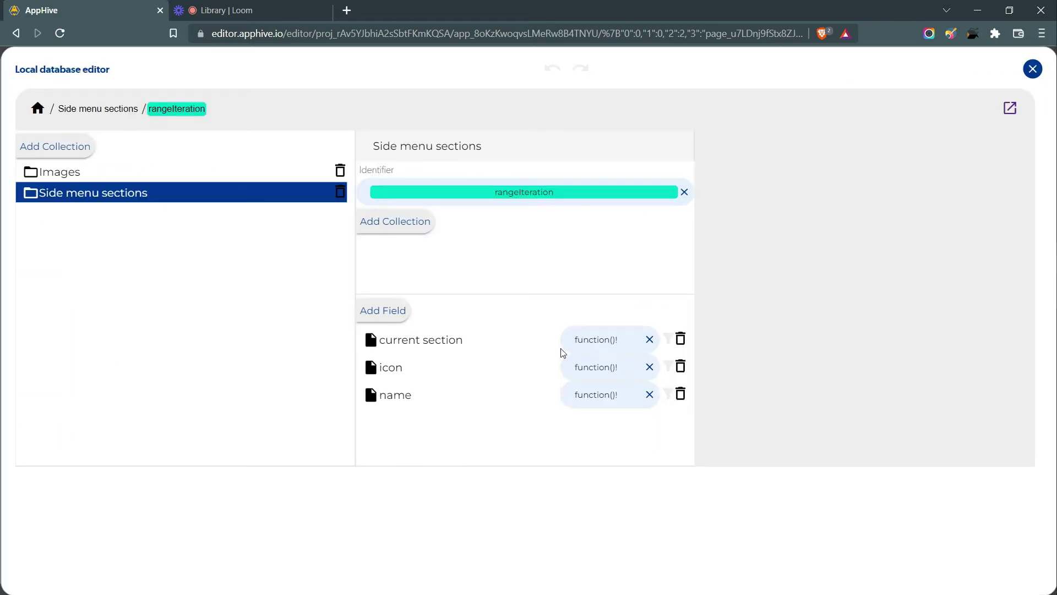
# Open the current section field's Complex function in the enlarged editor and show the entry variables of its Conditional.
pyautogui.moveTo(377, 339); pyautogui.dragTo(443, 365)
pyautogui.tripleClick(424, 340)
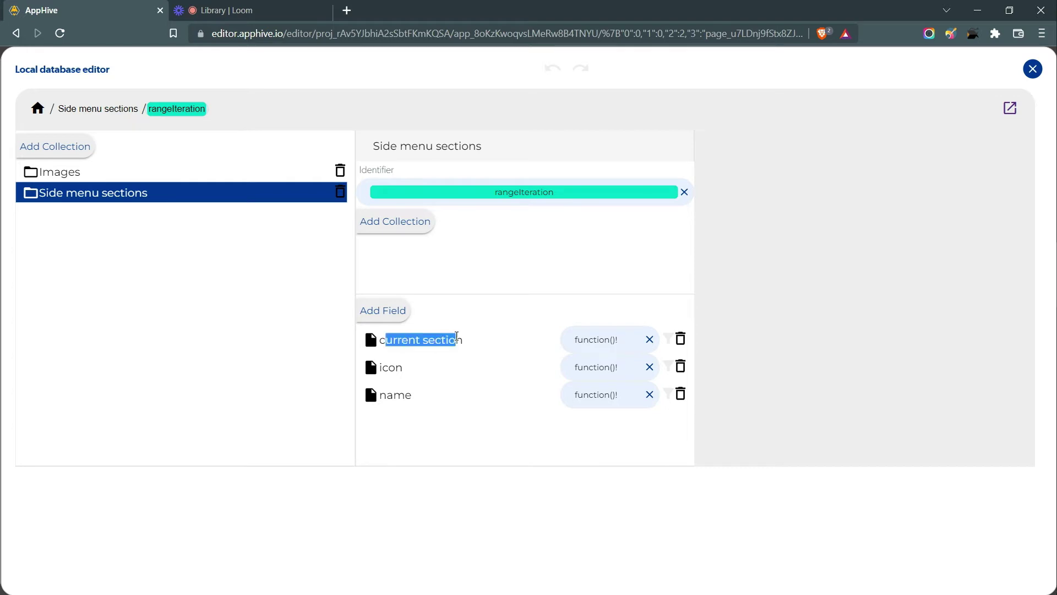
pyautogui.click(604, 343)
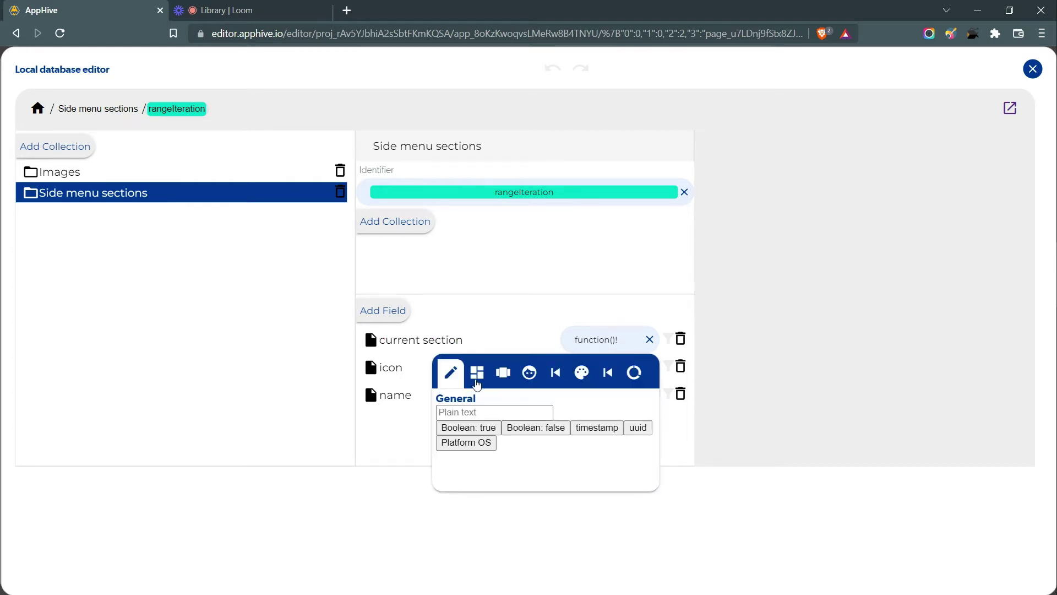
pyautogui.click(503, 377)
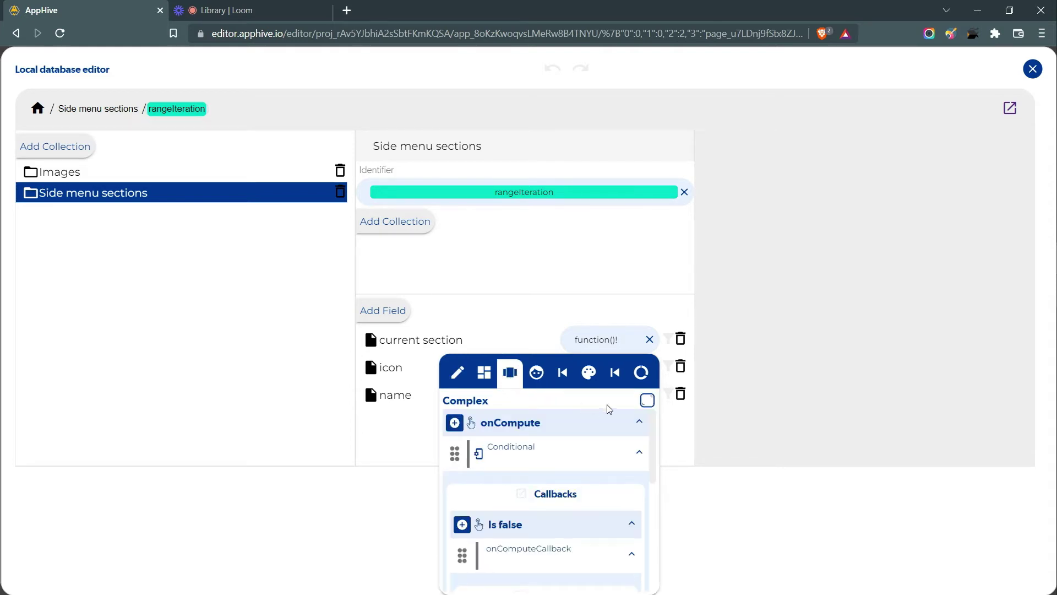
pyautogui.click(647, 400)
pyautogui.click(744, 246)
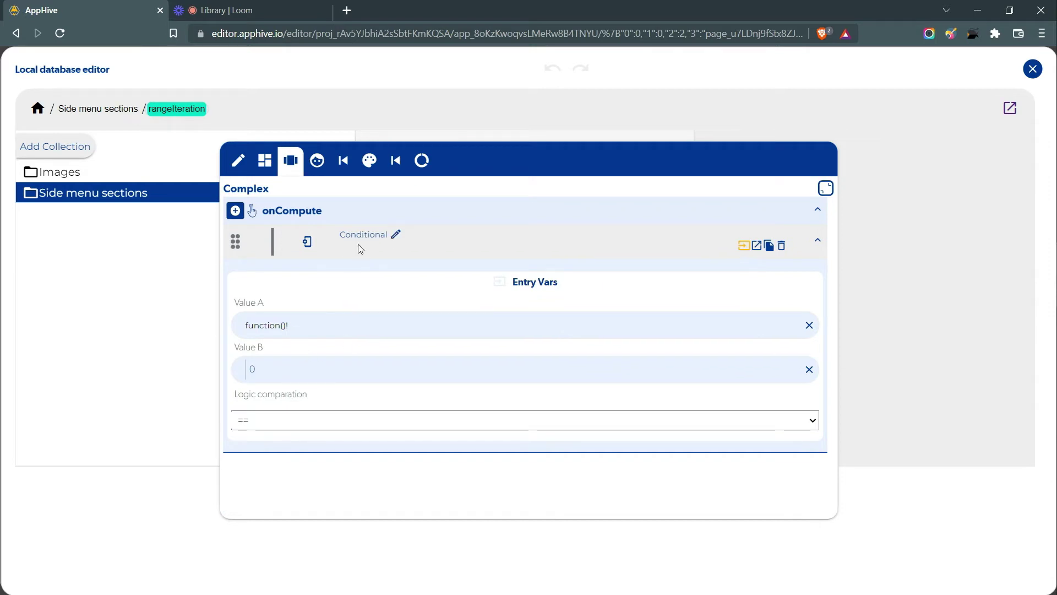
# Examine the Global Formater types and onComputeCallback return value in the Conditional's Value A function, closing the function editor when done.
pyautogui.click(274, 325)
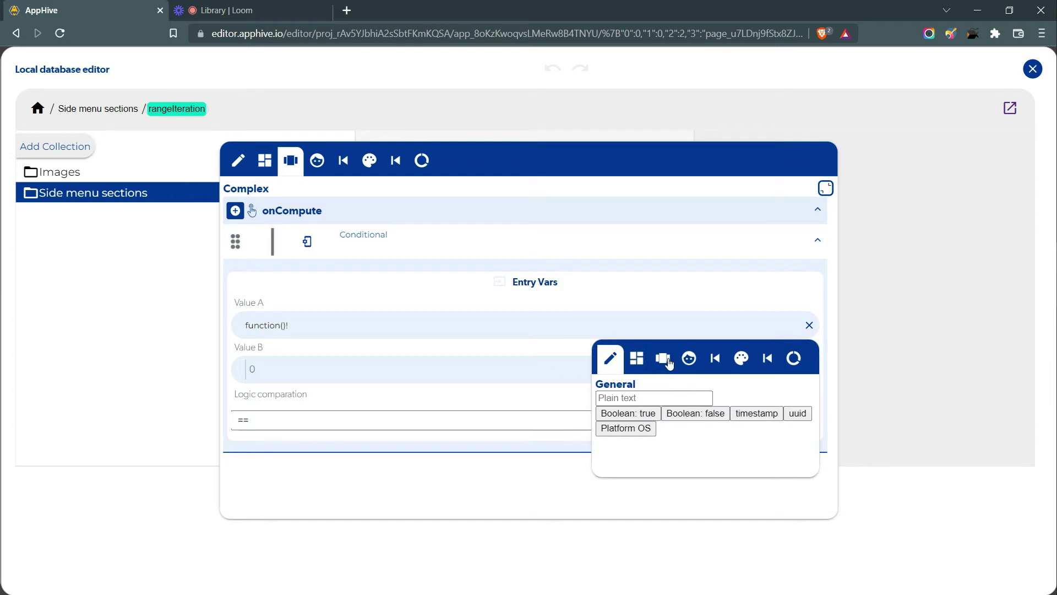
pyautogui.click(663, 358)
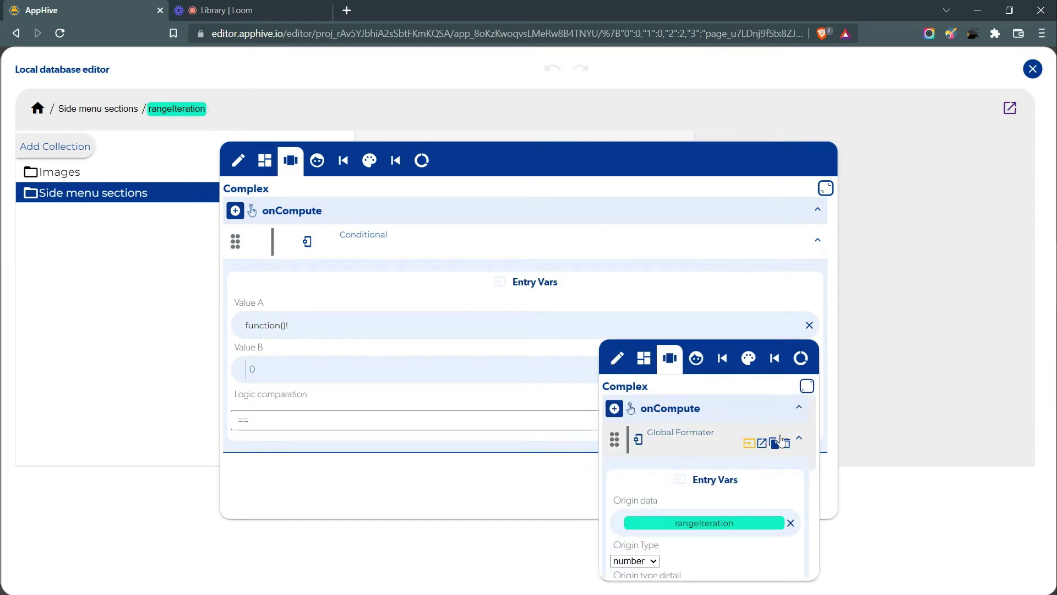
pyautogui.click(807, 385)
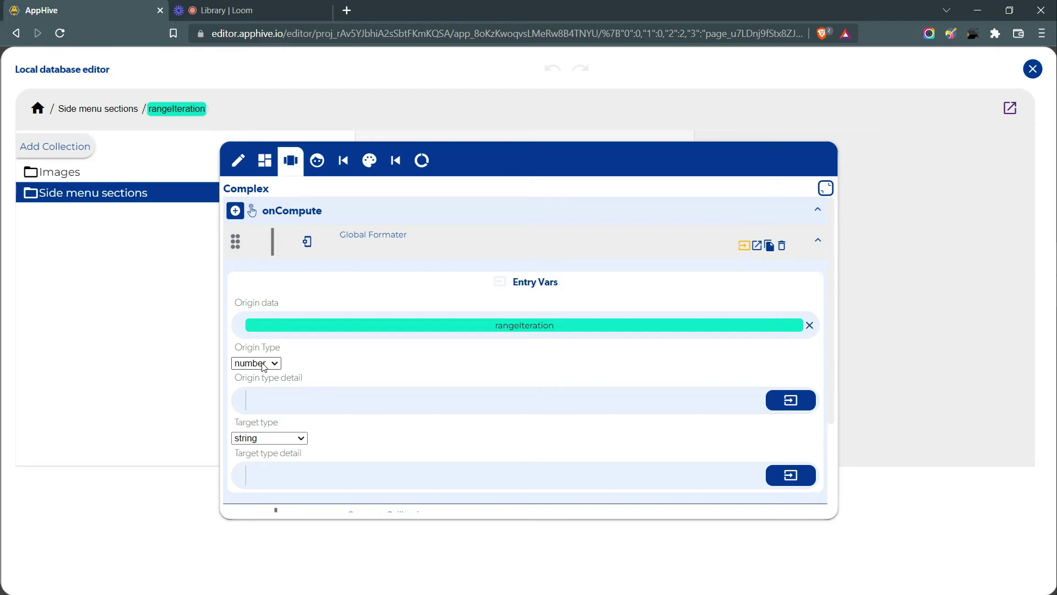
pyautogui.scroll(-3, 263, 367)
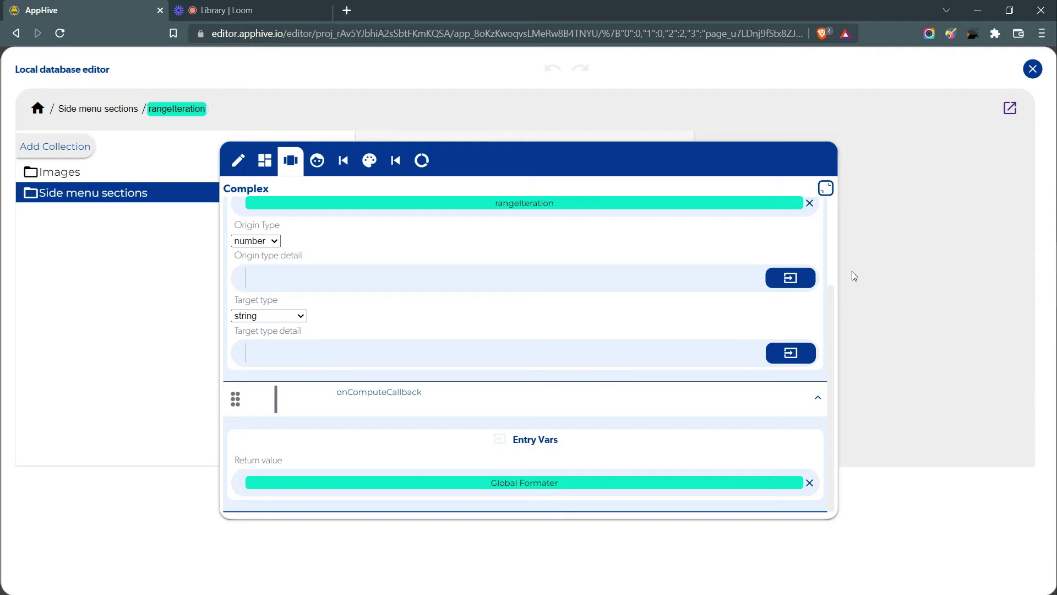
pyautogui.scroll(2, 352, 276)
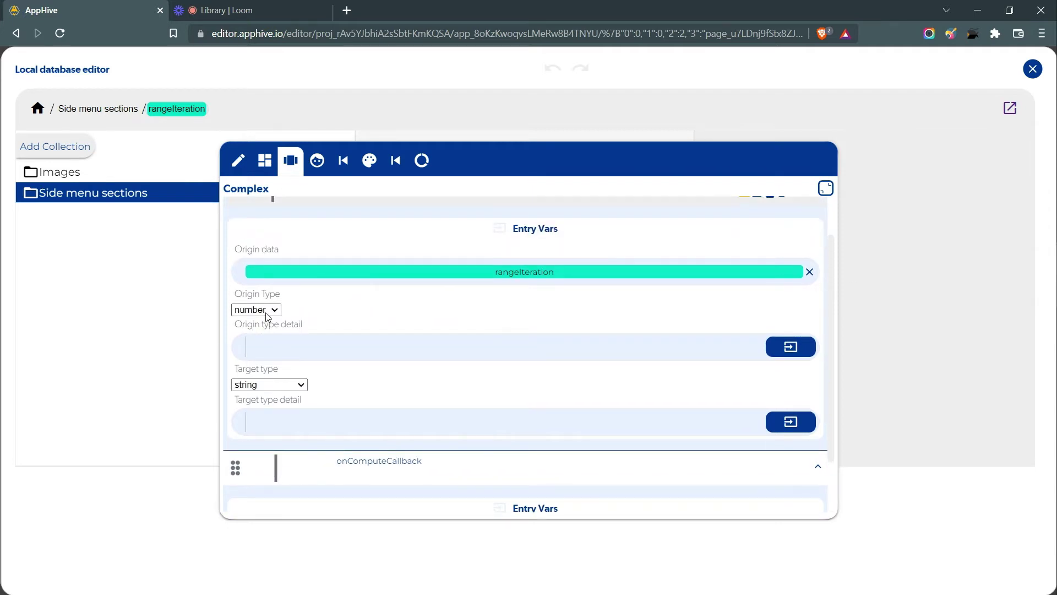
pyautogui.scroll(-1, 265, 323)
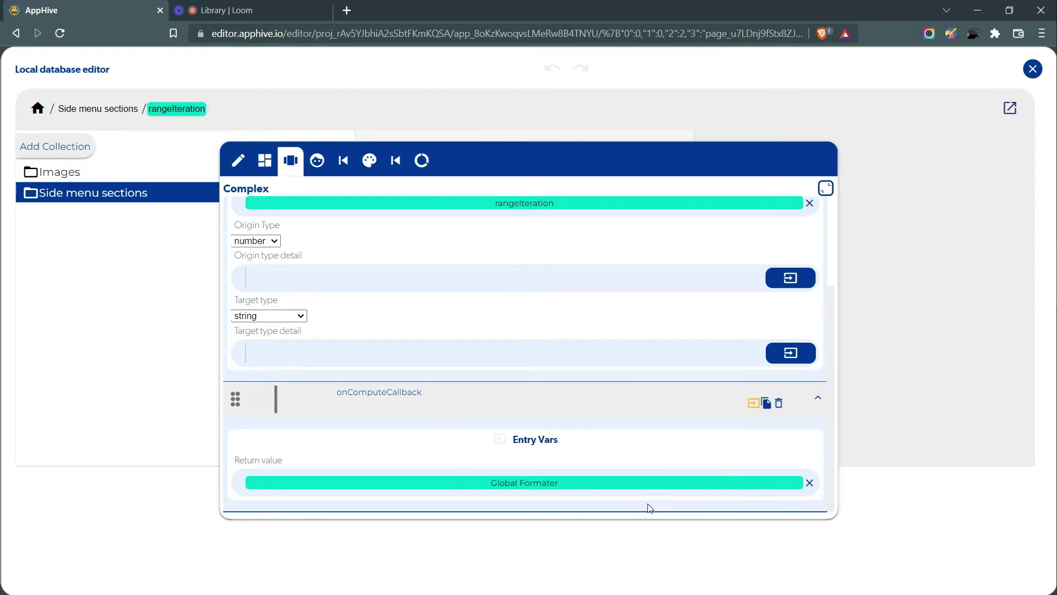
pyautogui.click(907, 350)
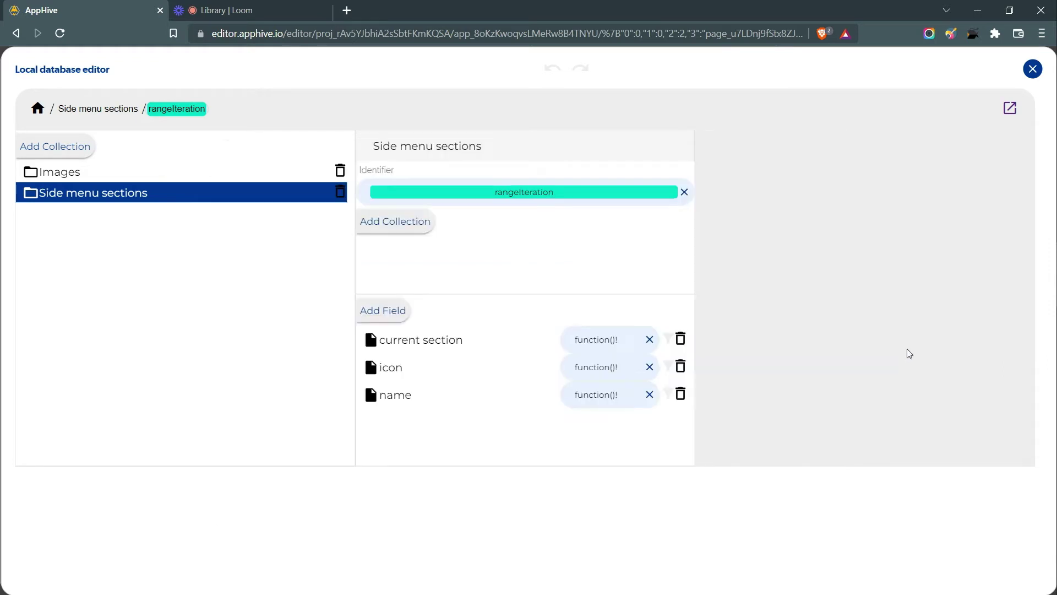
# Review Value B of the Conditional in the current section field's Complex function, and close the local database editor.
pyautogui.click(601, 343)
pyautogui.click(504, 371)
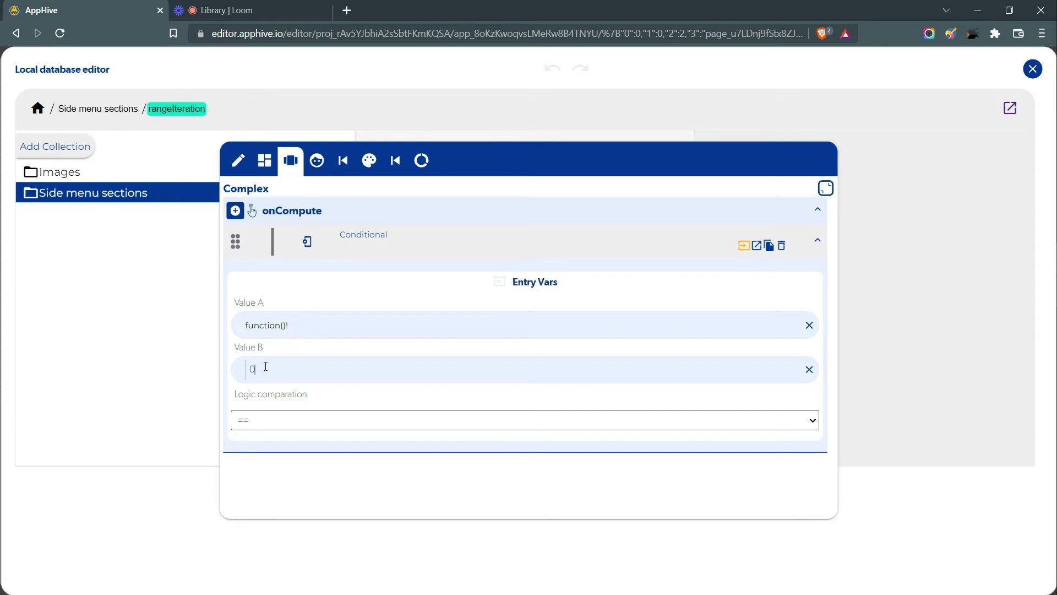
pyautogui.press('BackSpace')
pyautogui.click(956, 130)
pyautogui.click(1033, 70)
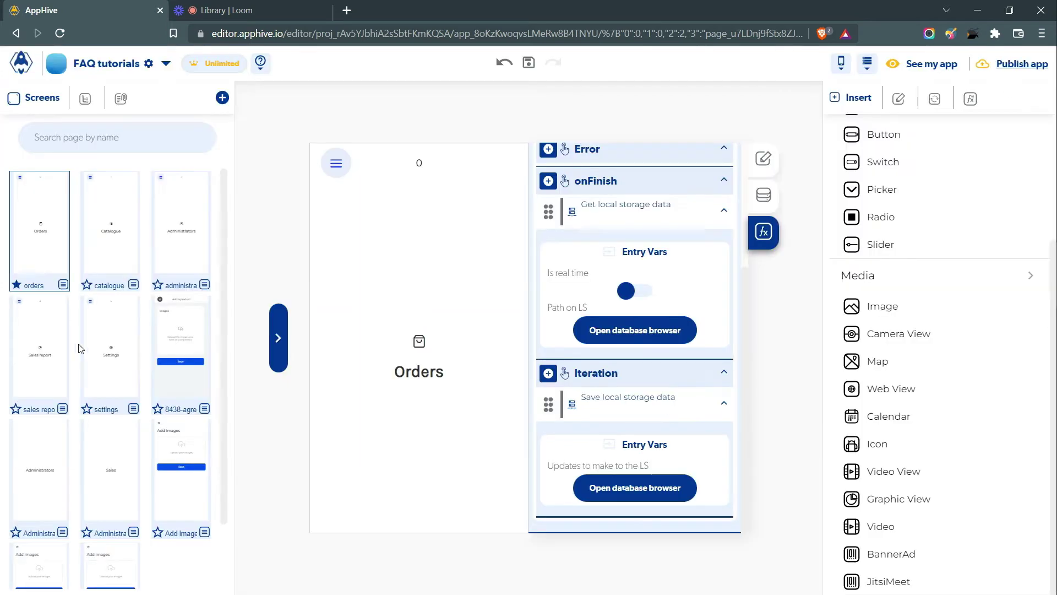
# Check the functions of the text area above the Orders content, and reopen the database browser of the Iteration's Save local storage data.
pyautogui.click(420, 162)
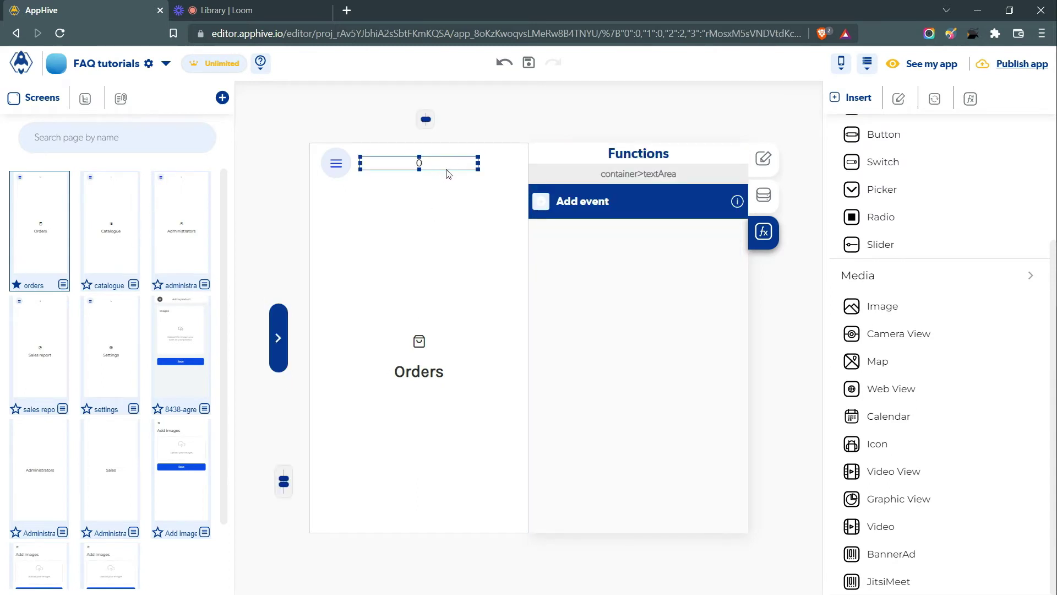
pyautogui.click(739, 354)
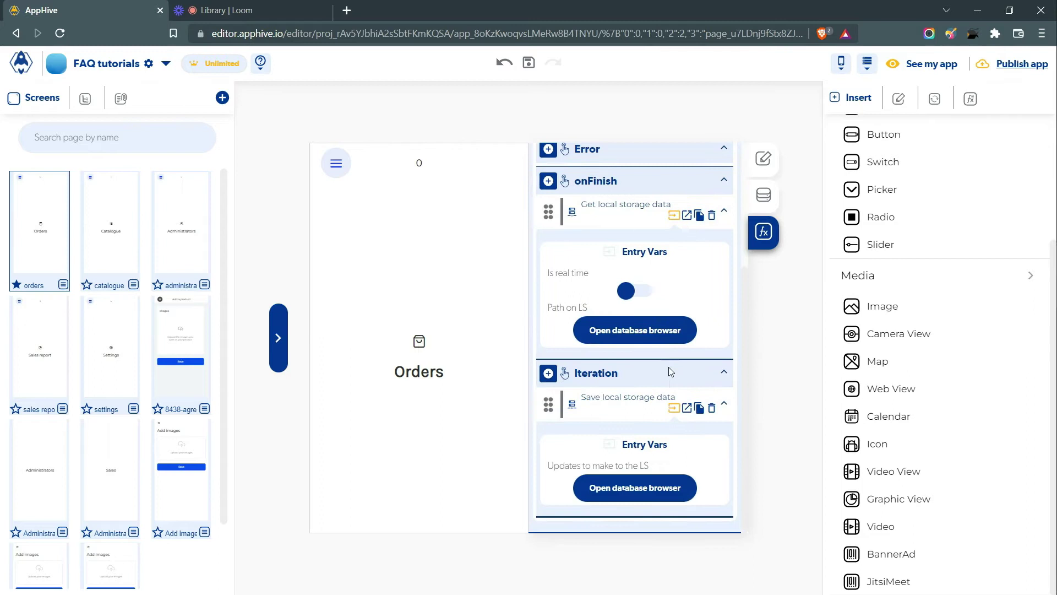
pyautogui.click(658, 497)
# Examine the Is false and Is true callback return values of the current section field's Conditional, closing the function when done.
pyautogui.click(601, 368)
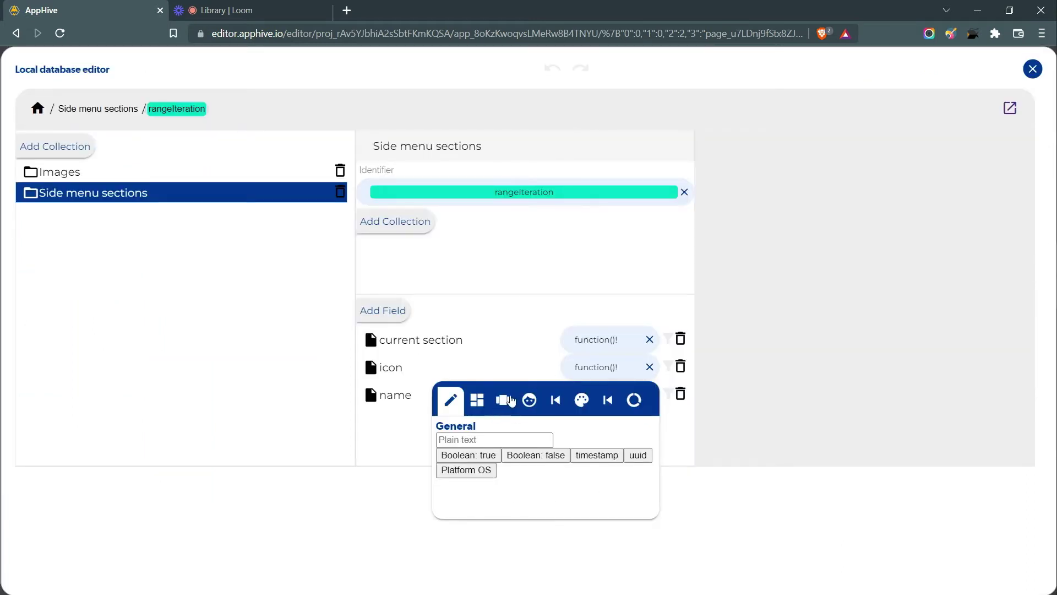
pyautogui.click(594, 342)
pyautogui.click(503, 374)
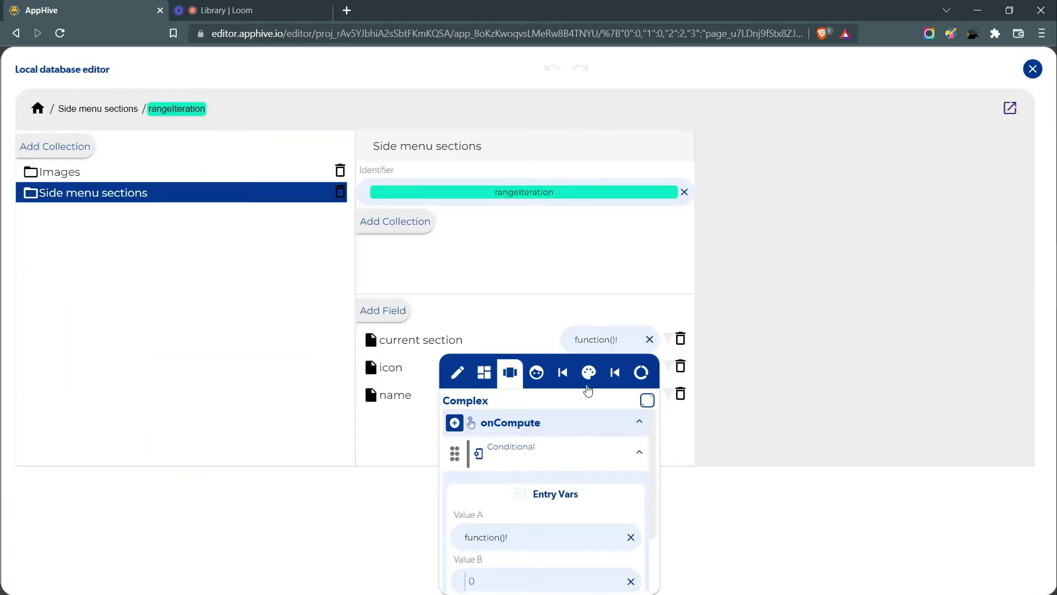
pyautogui.click(644, 398)
pyautogui.click(745, 246)
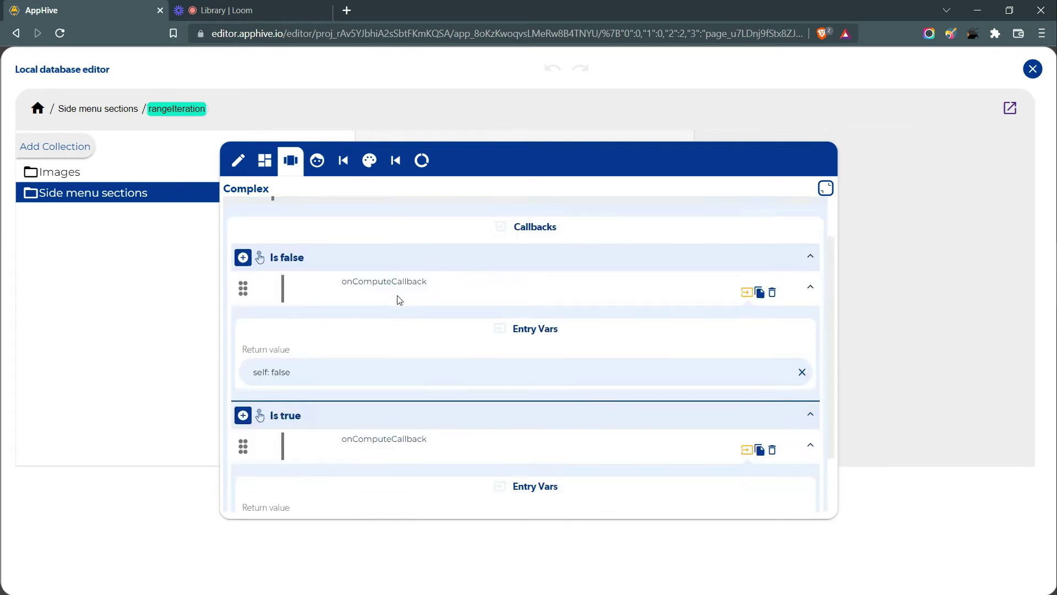
pyautogui.scroll(-2, 312, 468)
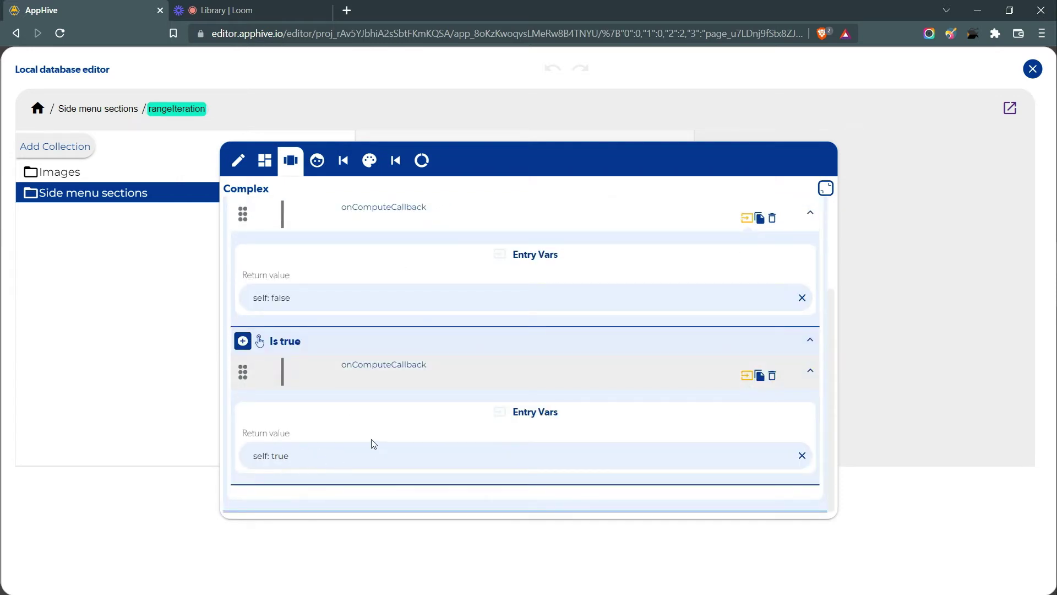
pyautogui.scroll(3, 370, 441)
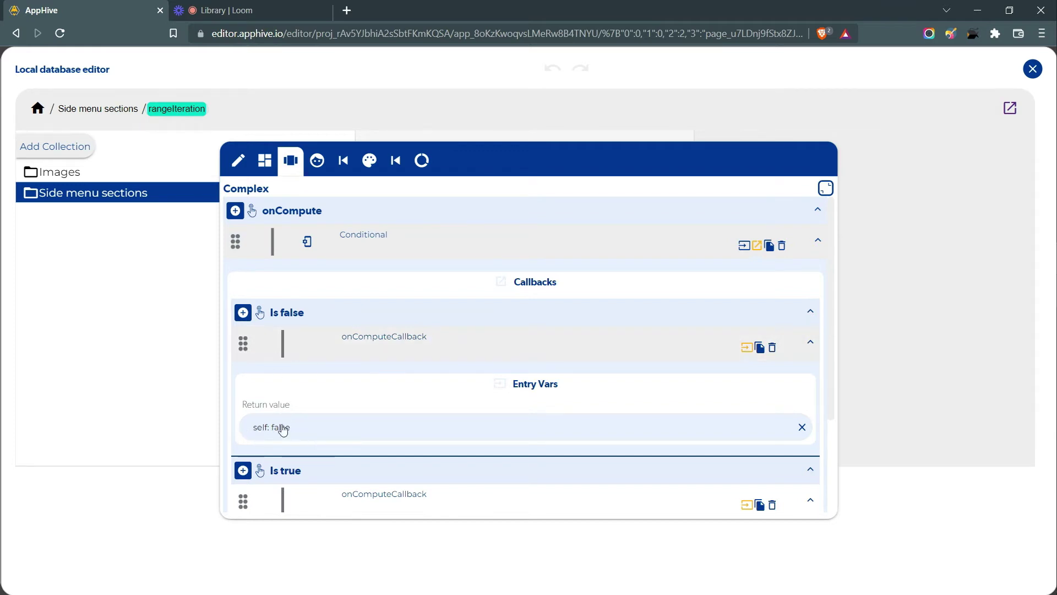
pyautogui.click(743, 248)
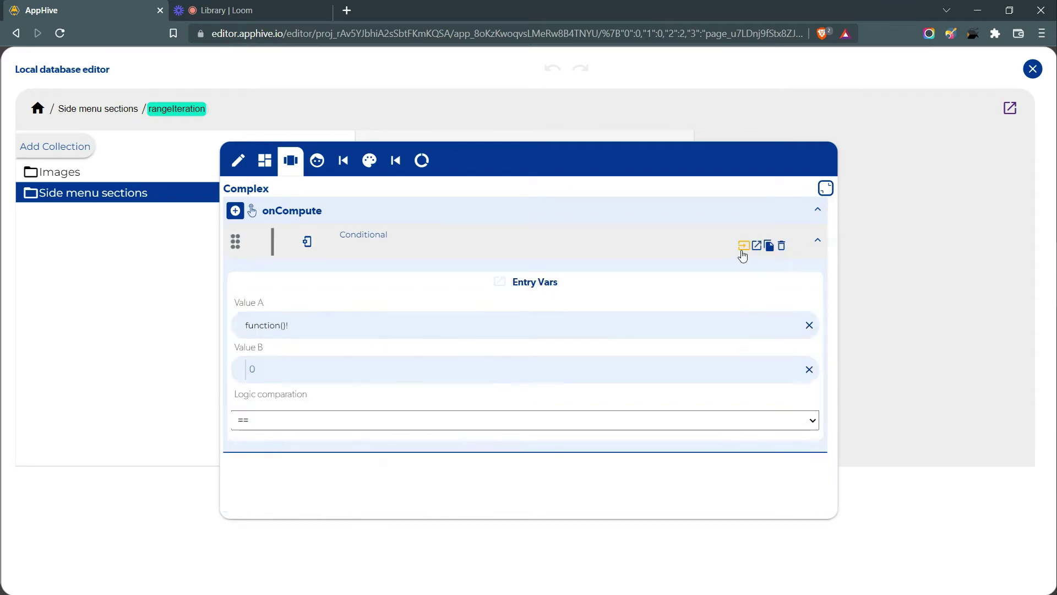
pyautogui.click(916, 264)
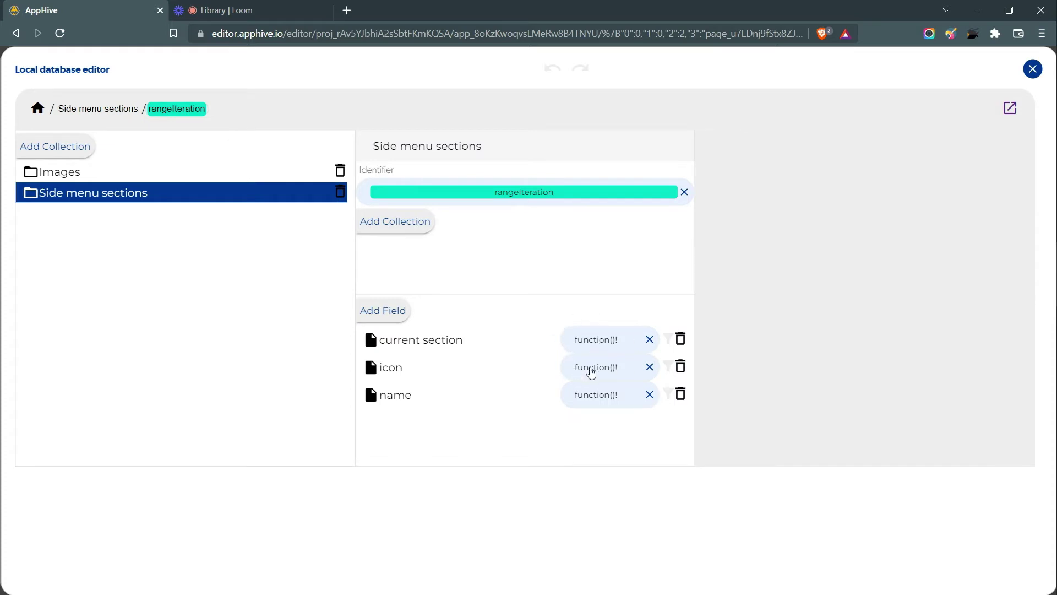
# Open the icon field's Complex function in the enlarged editor and review the entry variables of its Switch.
pyautogui.click(591, 373)
pyautogui.click(502, 400)
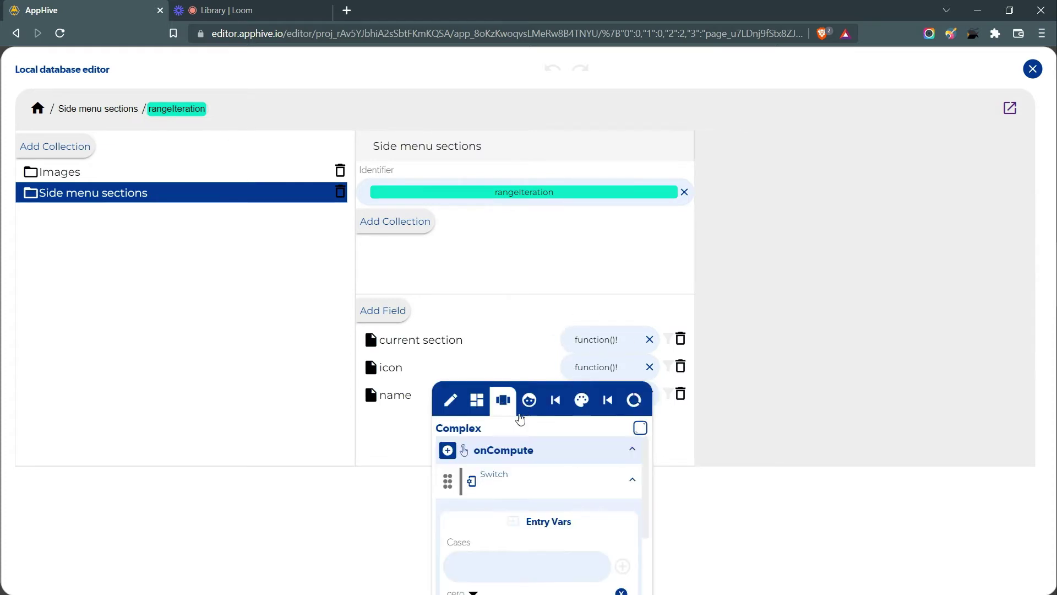
pyautogui.click(640, 428)
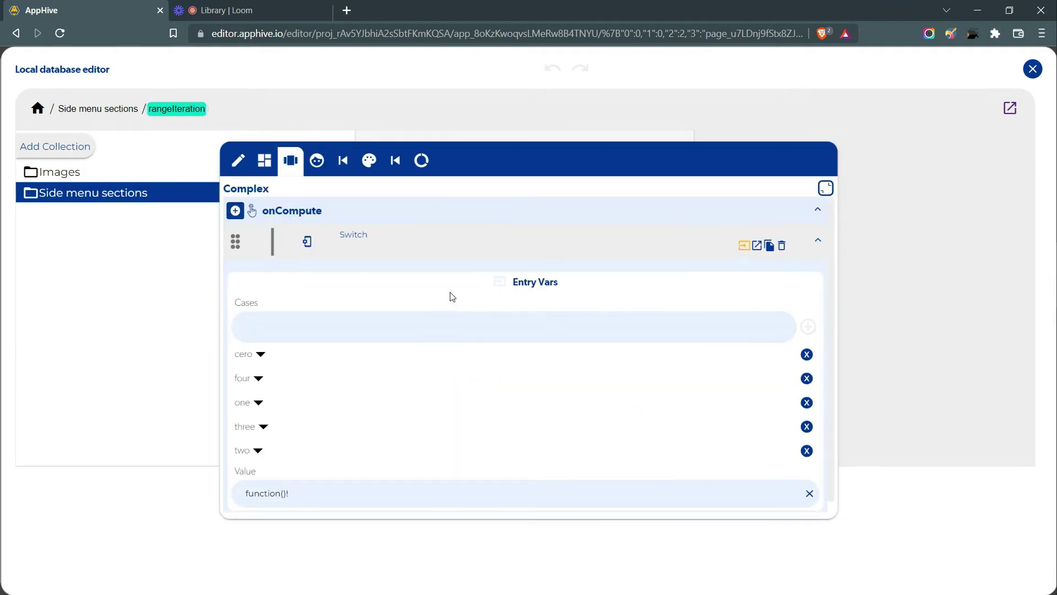
pyautogui.scroll(-1, 462, 295)
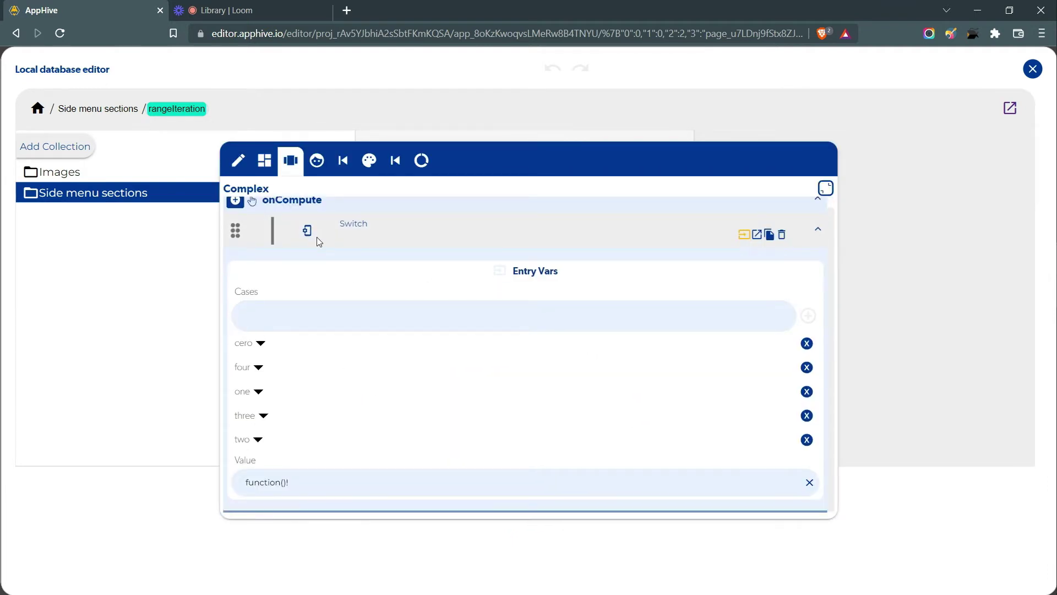
pyautogui.scroll(1, 316, 236)
# Add a second Switch from the Logic functions to the icon field's onCompute.
pyautogui.click(235, 211)
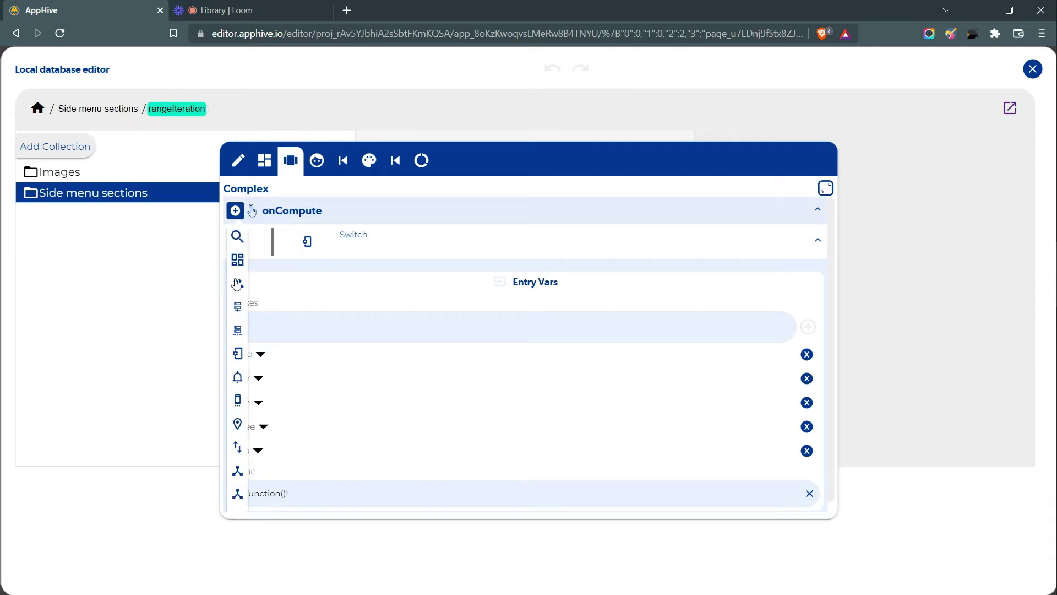
pyautogui.click(237, 352)
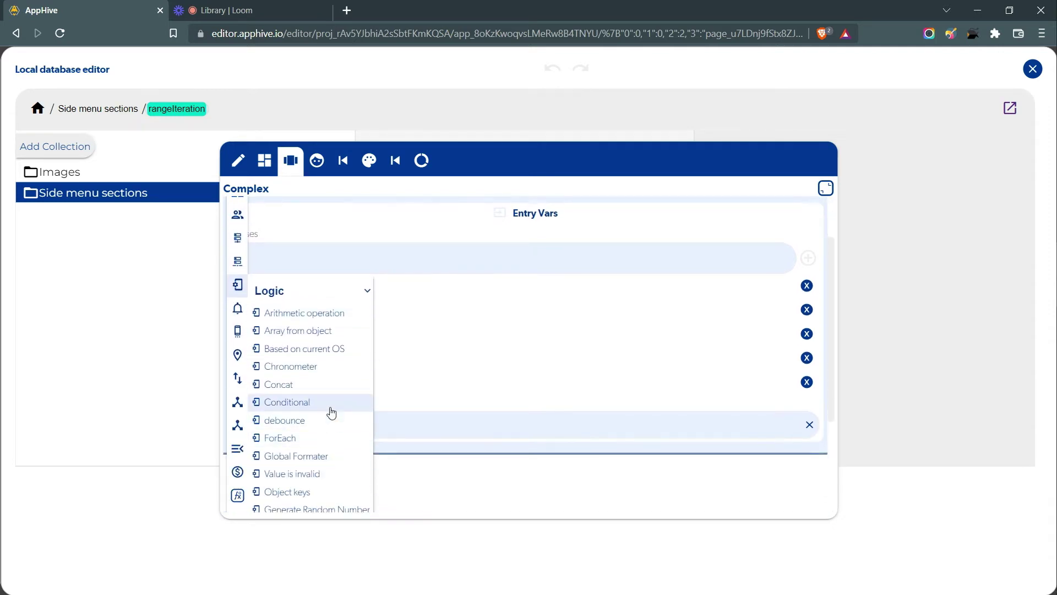
pyautogui.scroll(-1, 331, 413)
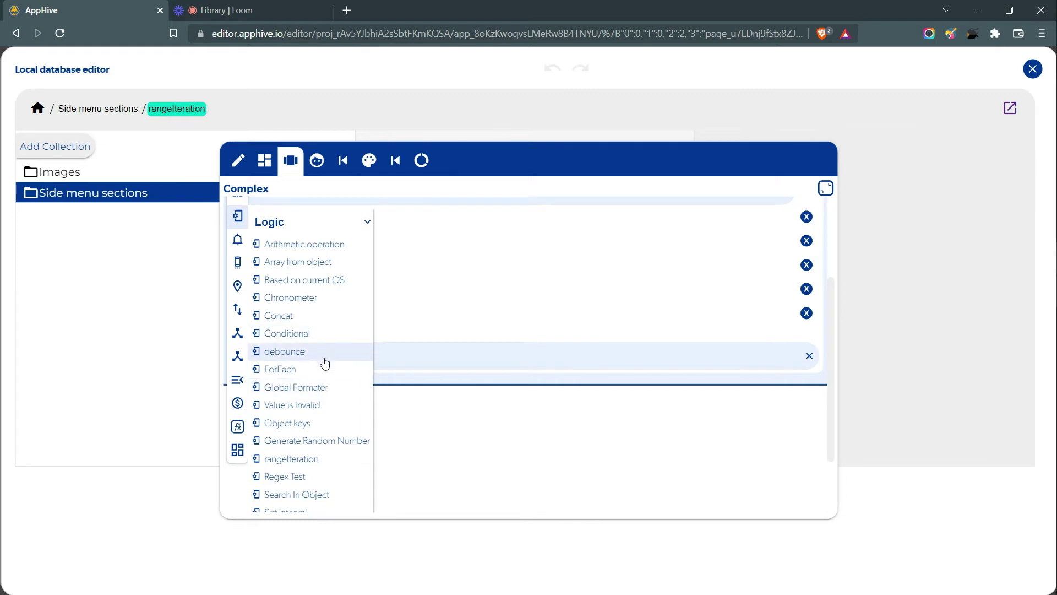
pyautogui.scroll(-1, 324, 352)
pyautogui.scroll(2, 319, 325)
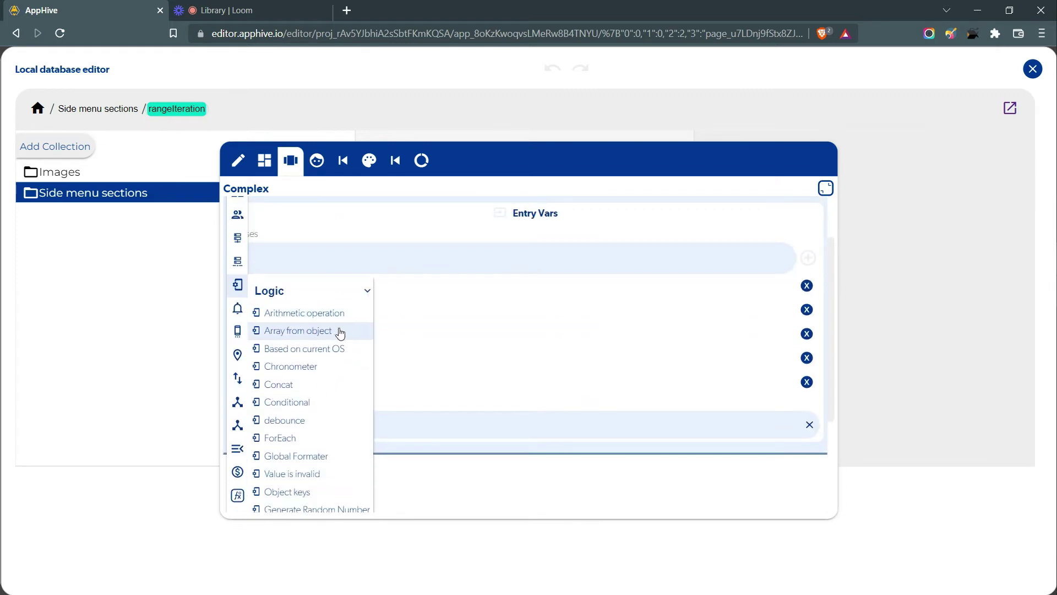
pyautogui.scroll(-2, 325, 313)
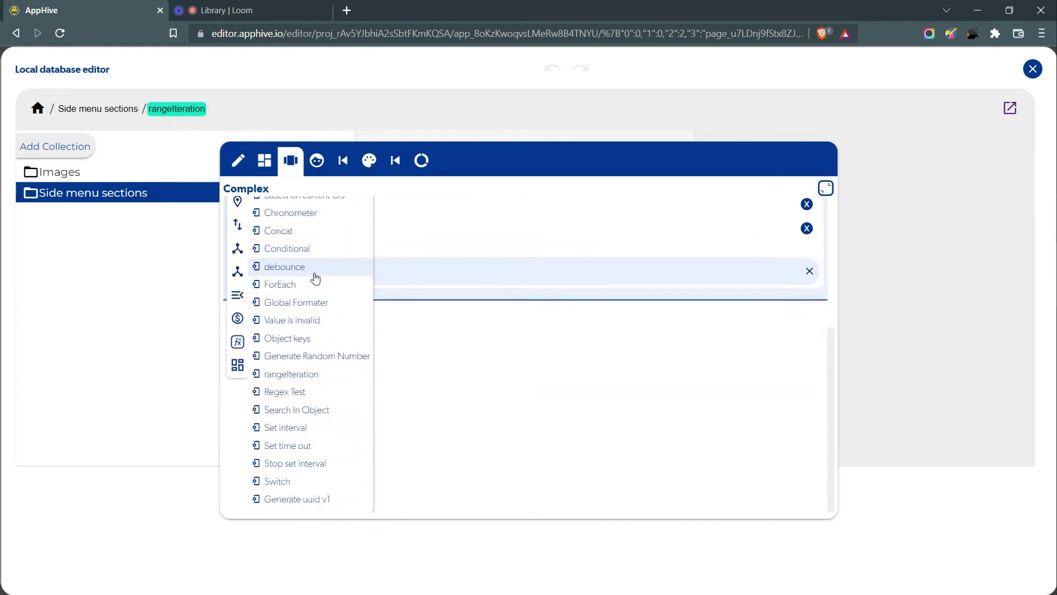
pyautogui.click(308, 483)
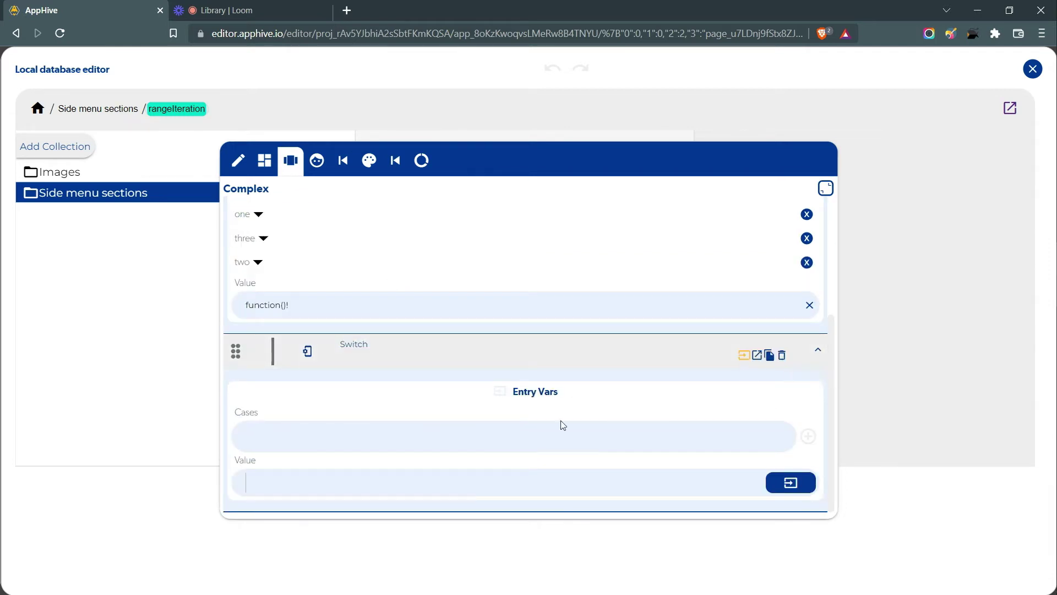
# Expand the cero case of the original Switch to check its value, and collapse it again.
pyautogui.click(431, 435)
pyautogui.scroll(3, 349, 359)
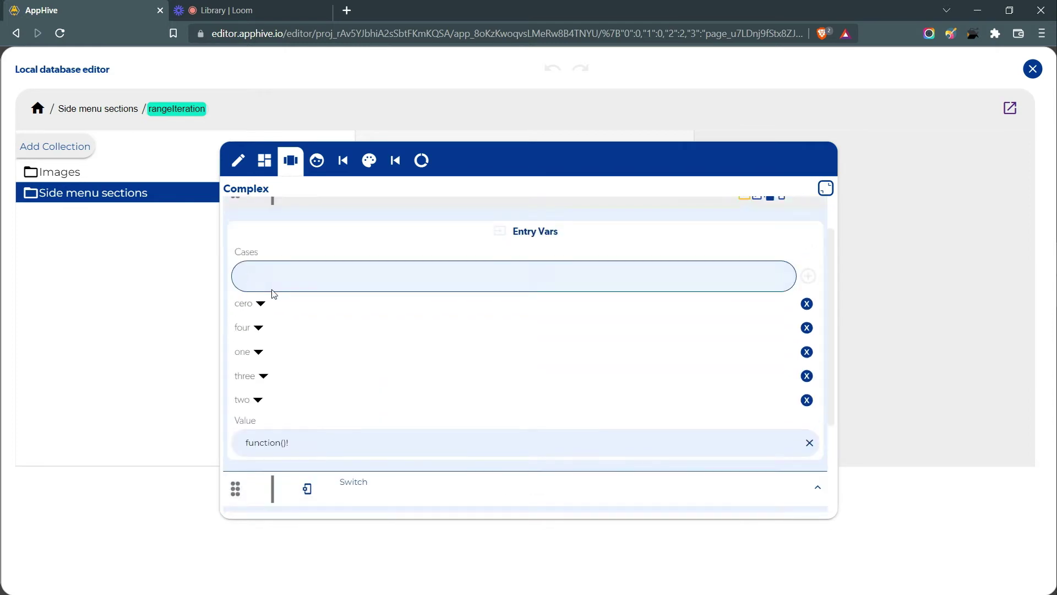
pyautogui.click(261, 305)
pyautogui.click(261, 306)
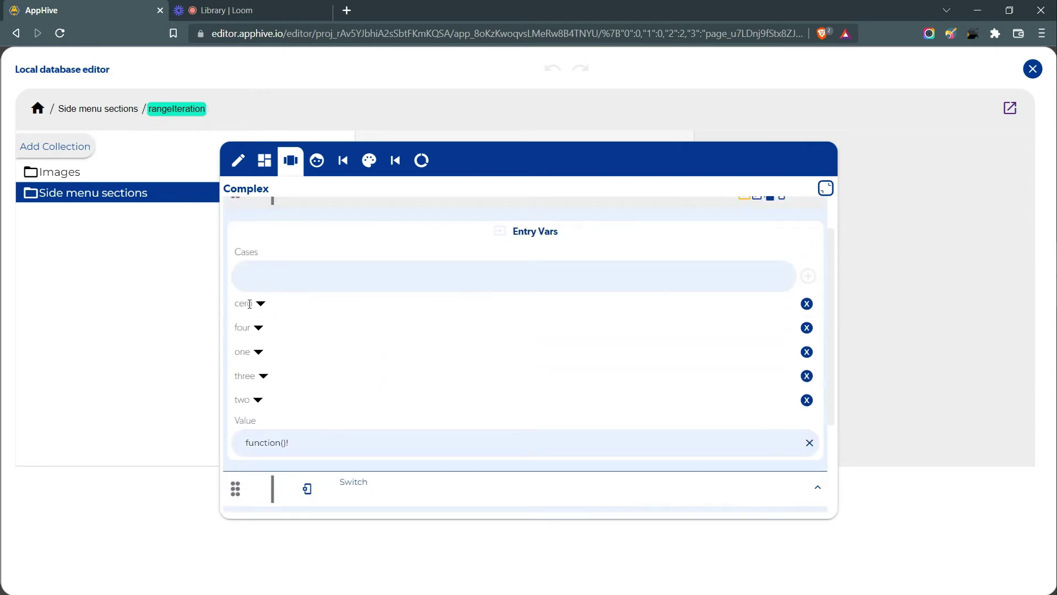
pyautogui.click(264, 306)
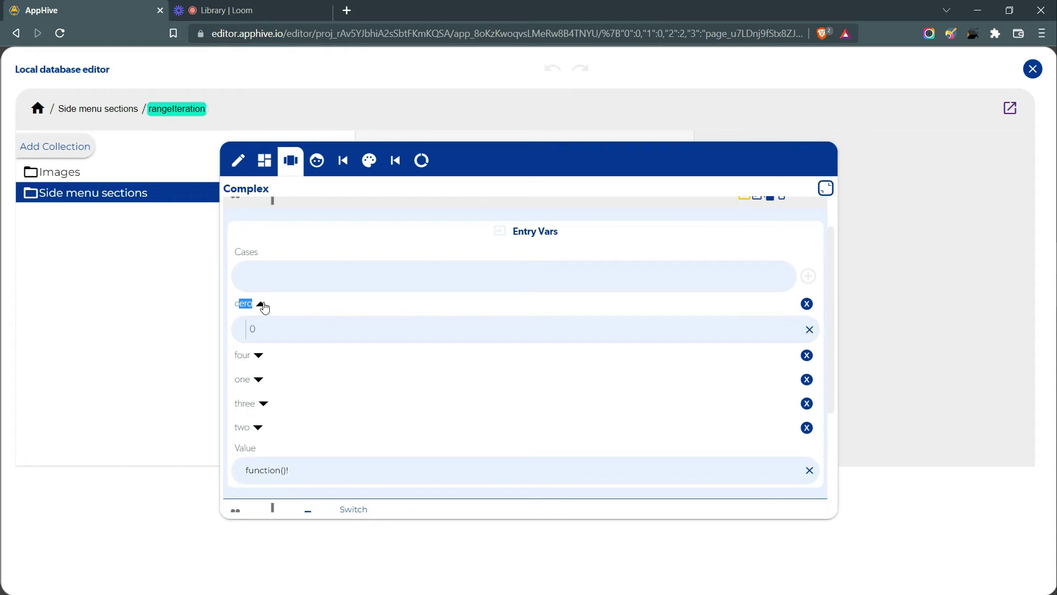
pyautogui.click(262, 306)
pyautogui.click(262, 306)
pyautogui.click(261, 307)
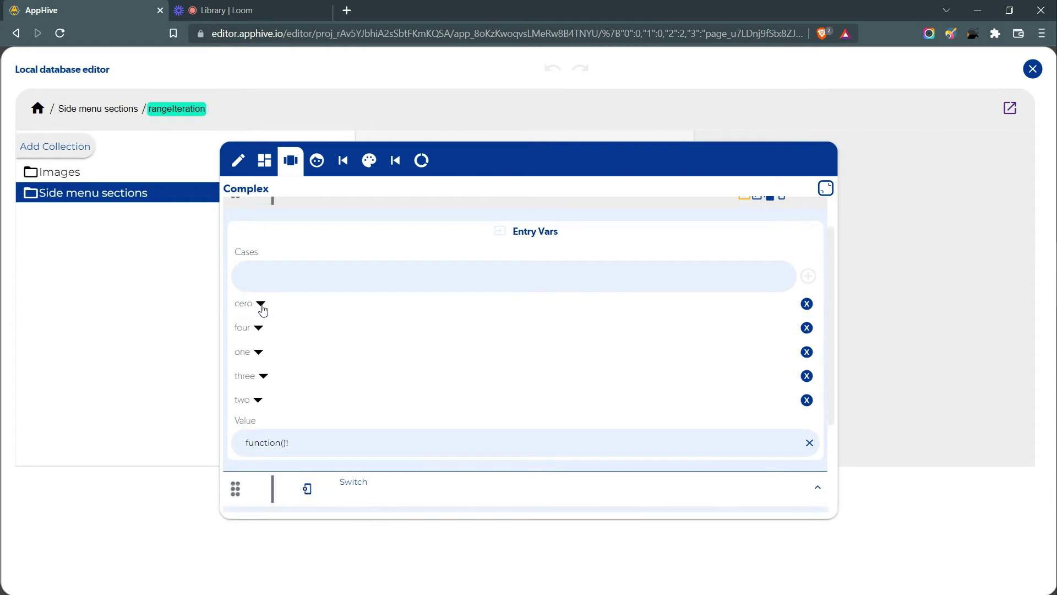
# Add the cases cero and one to the second Switch.
pyautogui.scroll(-3, 310, 410)
pyautogui.click(310, 438)
pyautogui.write('cero')
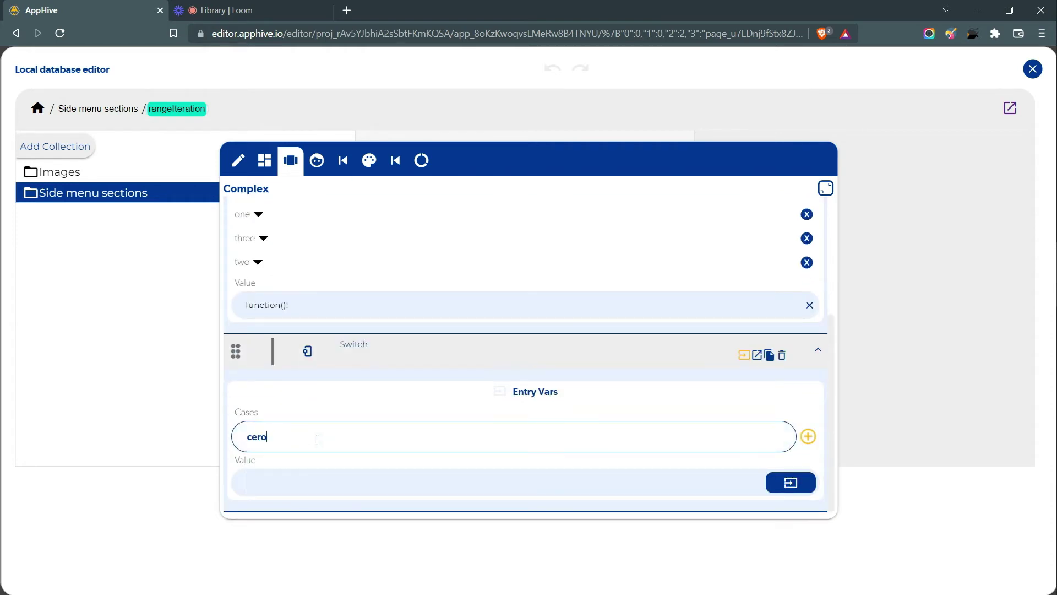
pyautogui.click(807, 436)
pyautogui.write('one')
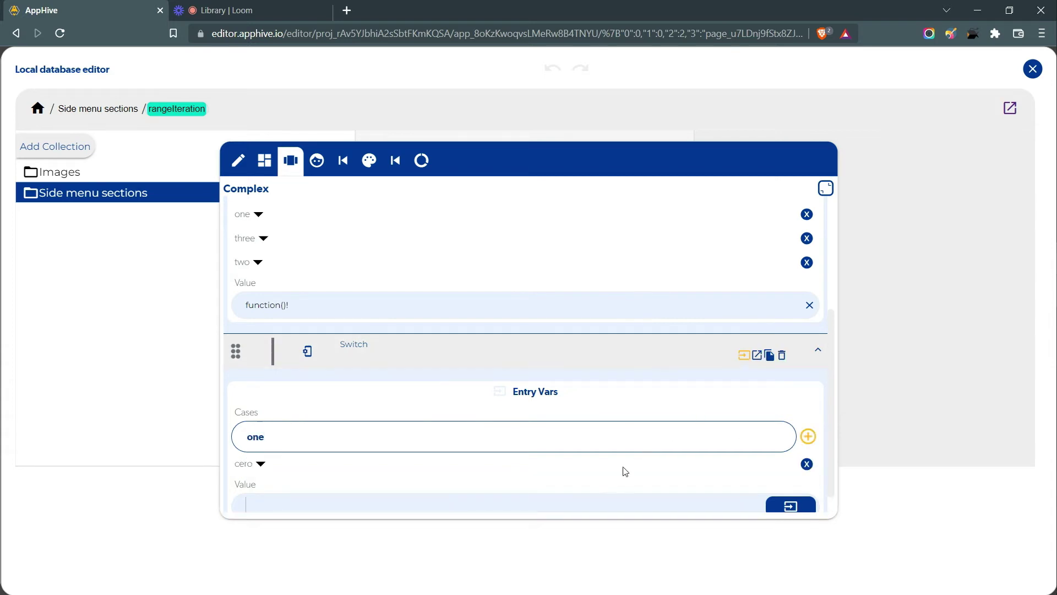
pyautogui.click(808, 438)
# Compare the original Switch's cases with the second Switch, and delete the second Switch.
pyautogui.scroll(3, 421, 410)
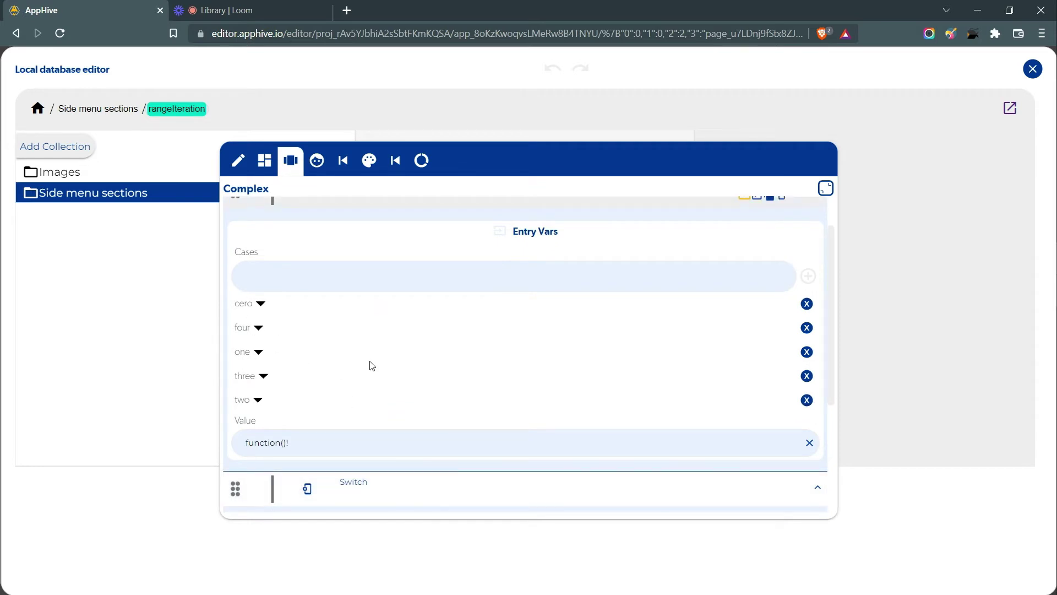
pyautogui.scroll(-3, 372, 365)
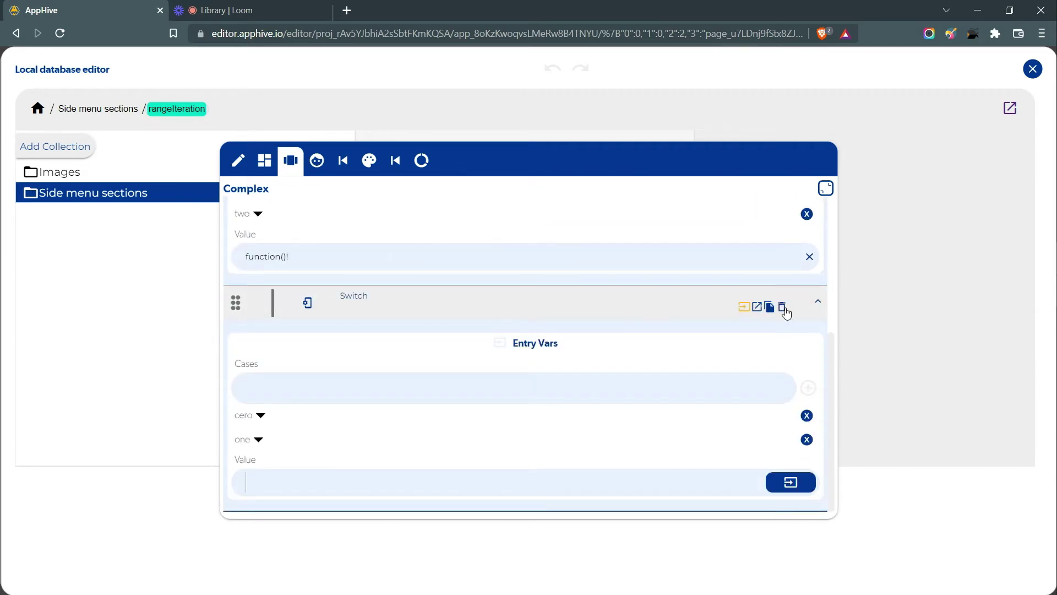
pyautogui.click(782, 308)
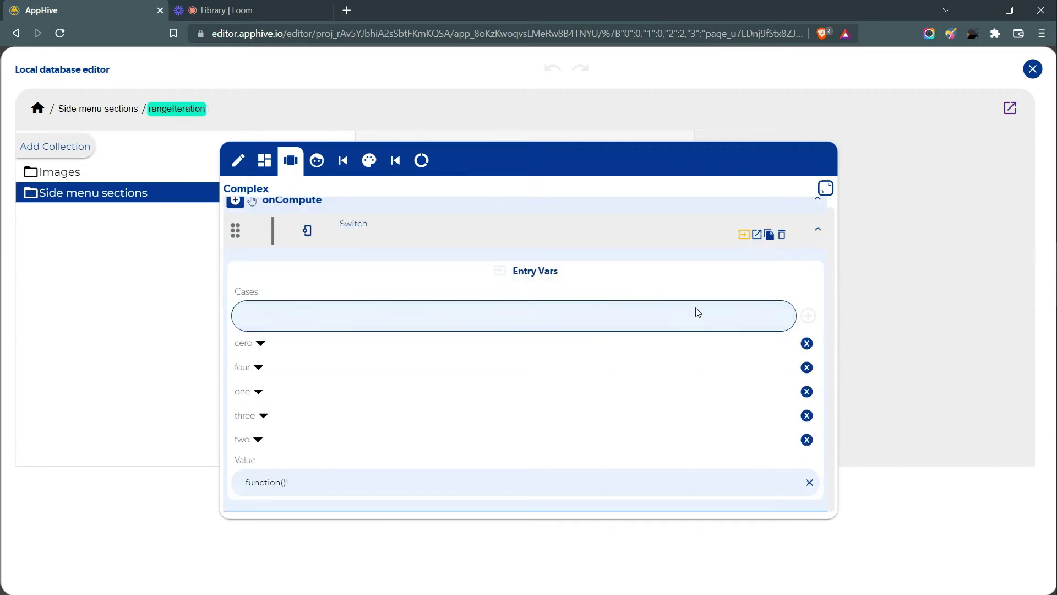
# Check the values of the cero, four and one cases in the icon field's Switch.
pyautogui.click(261, 344)
pyautogui.click(249, 340)
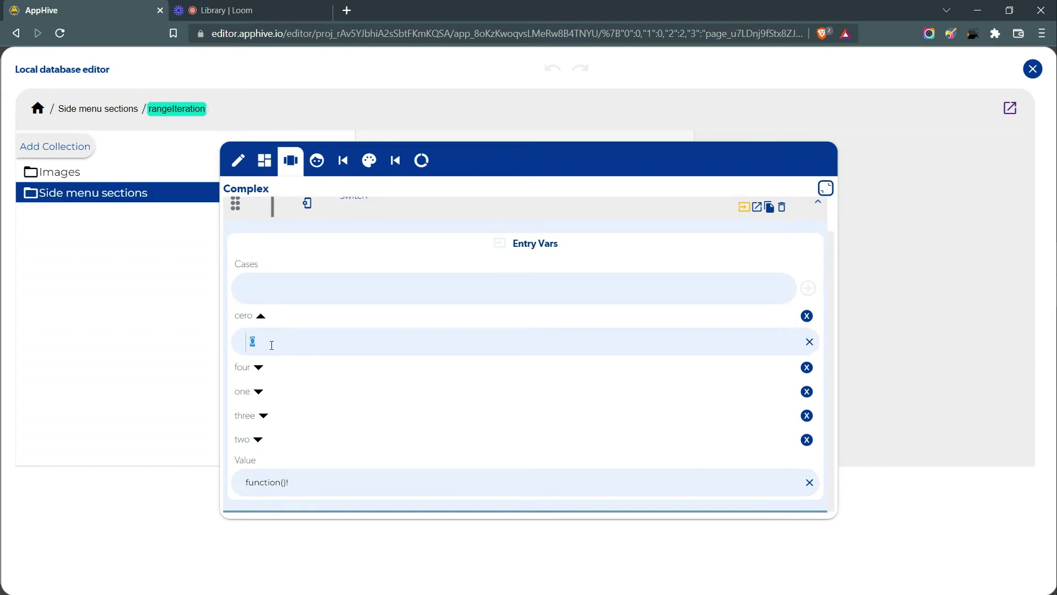
pyautogui.click(260, 317)
pyautogui.click(259, 366)
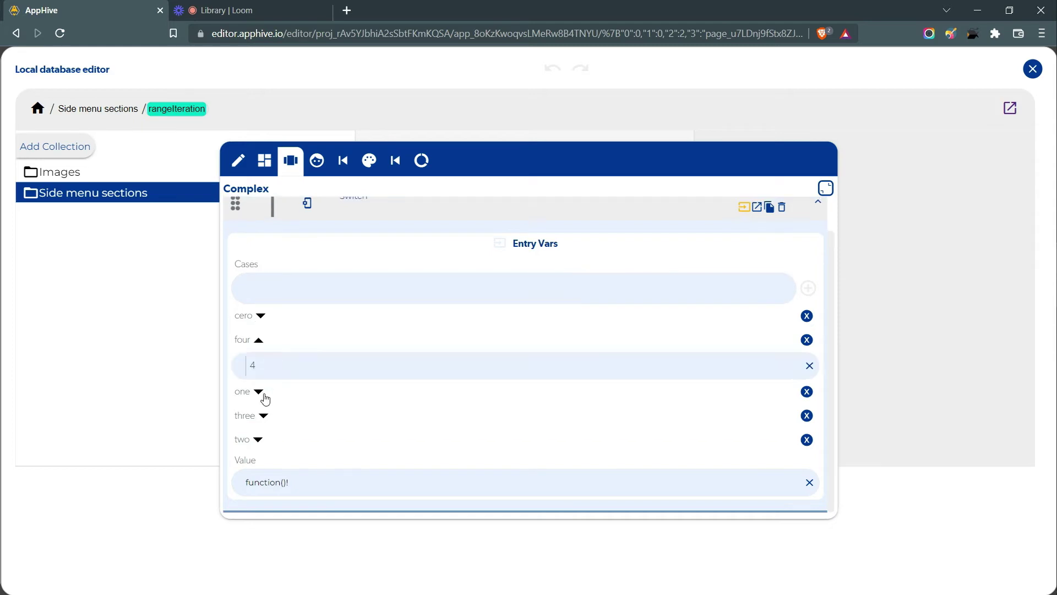
pyautogui.click(259, 341)
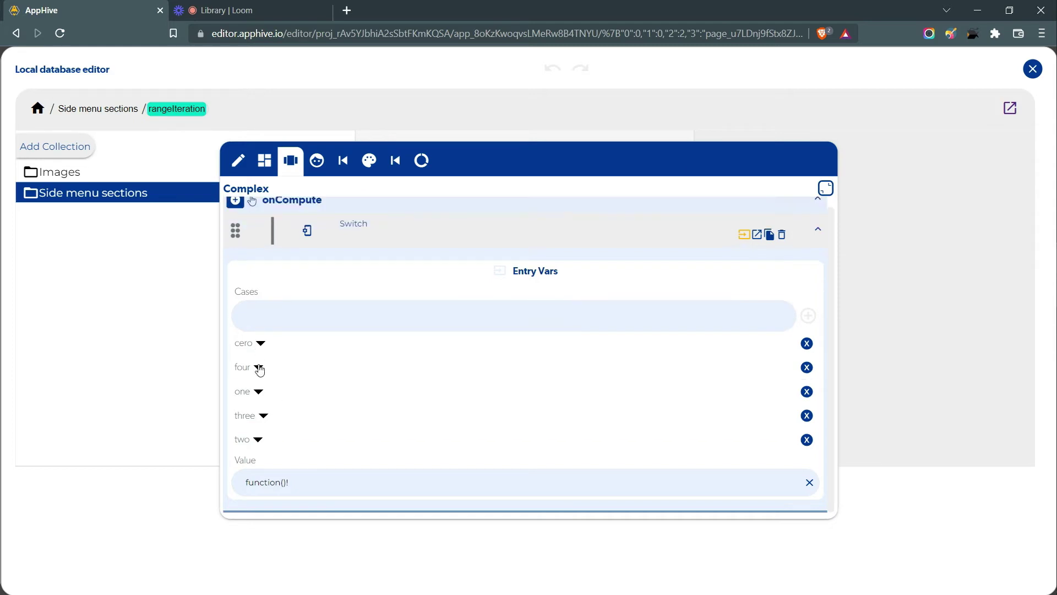
pyautogui.click(258, 392)
pyautogui.click(259, 364)
# Open the Switch's Value function in the enlarged editor and examine the Global Formater types and the onComputeCallback return value.
pyautogui.moveTo(287, 488)
pyautogui.click(662, 349)
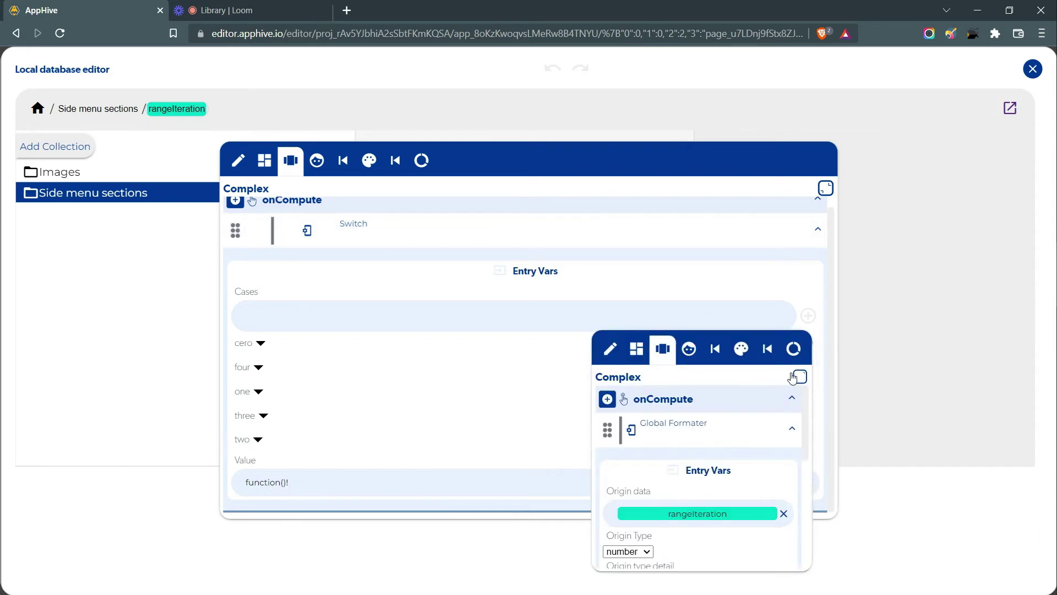
pyautogui.click(793, 377)
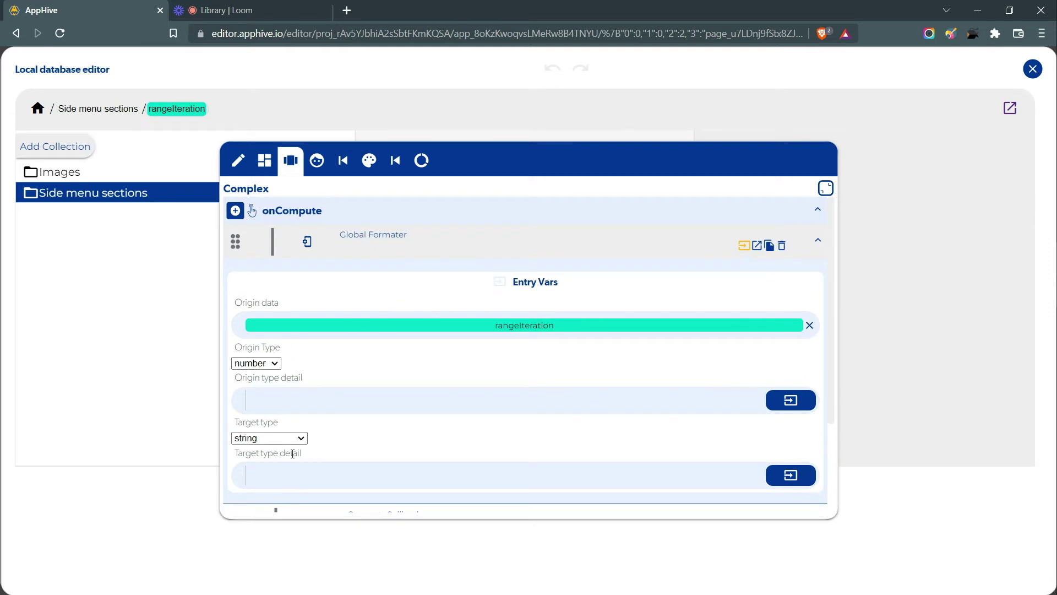
pyautogui.scroll(-2, 510, 347)
pyautogui.scroll(2, 591, 286)
pyautogui.scroll(-3, 271, 369)
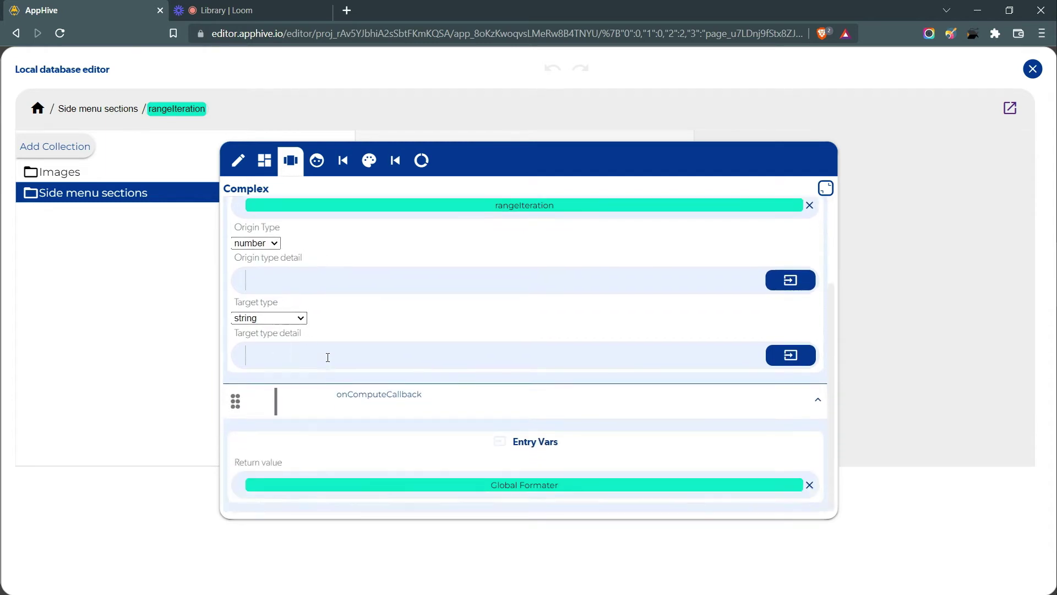
# Reopen the icon field's function in the enlarged editor and check the value of the Switch's cero case.
pyautogui.click(901, 362)
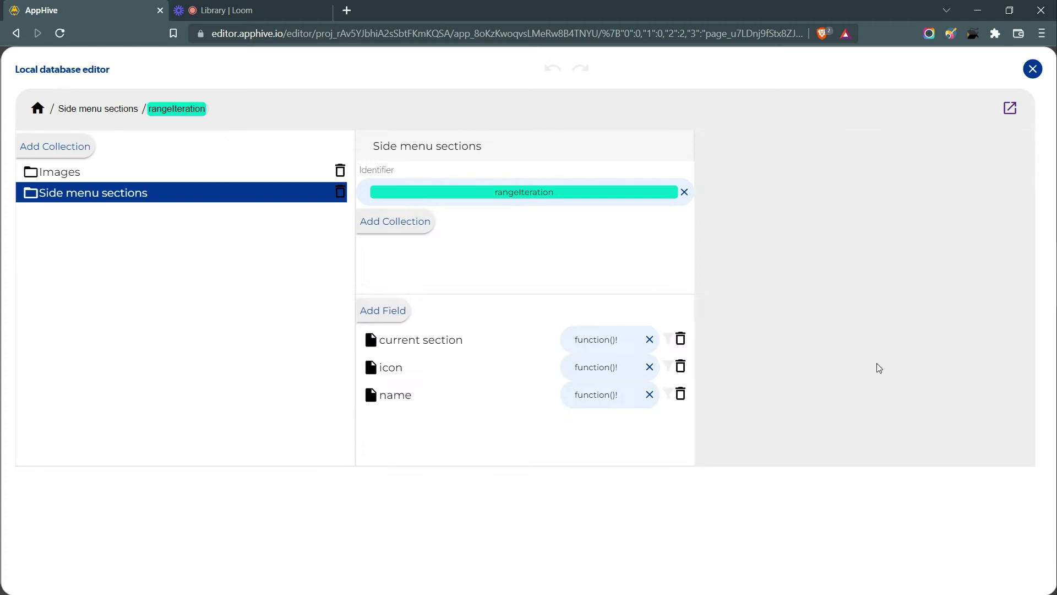
pyautogui.click(611, 367)
pyautogui.click(504, 400)
pyautogui.click(637, 428)
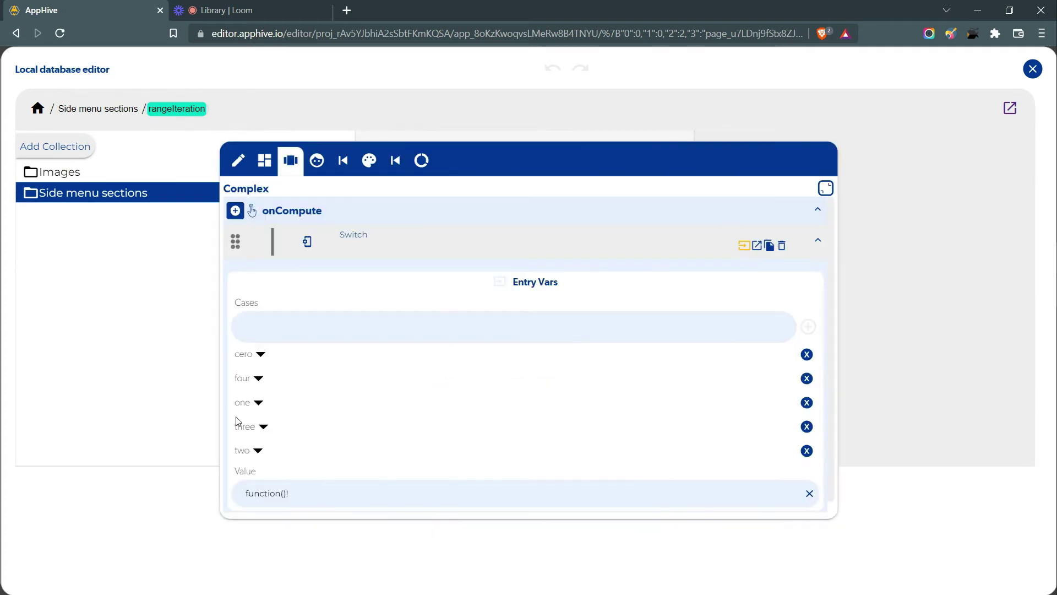
pyautogui.click(260, 355)
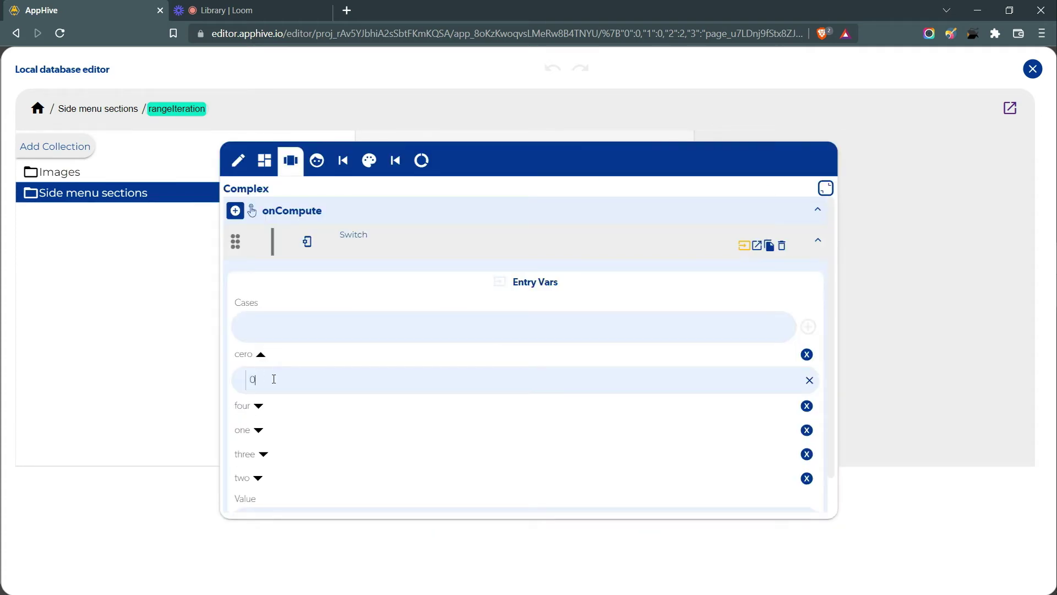
# Open the Switch's Value function in the enlarged editor and review the Global Formater's origin and target types.
pyautogui.scroll(-1, 300, 375)
pyautogui.click(609, 478)
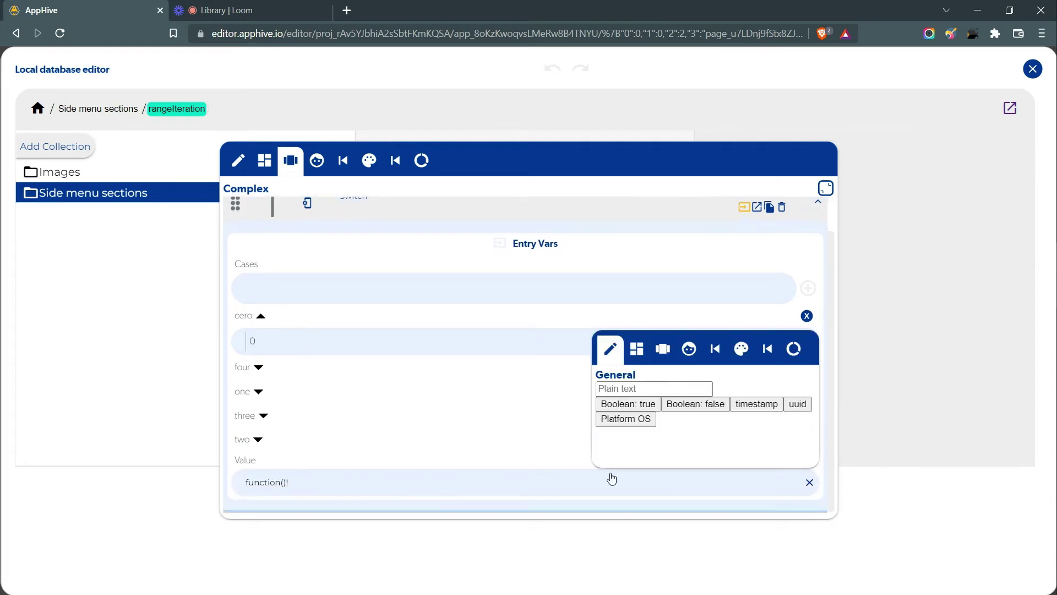
pyautogui.click(662, 359)
pyautogui.click(804, 376)
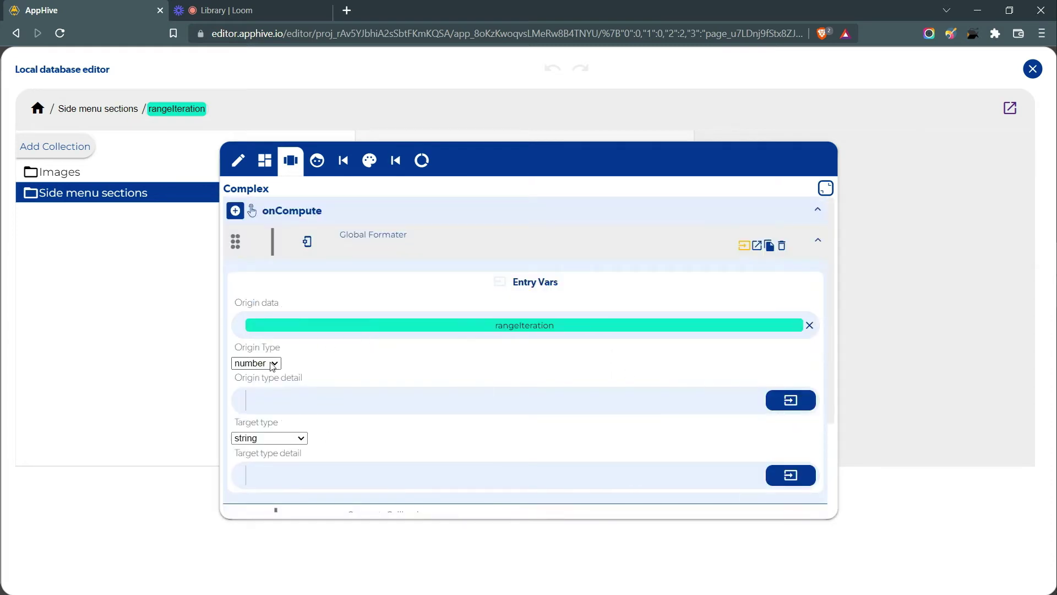
pyautogui.scroll(-2, 256, 407)
pyautogui.scroll(-1, 255, 406)
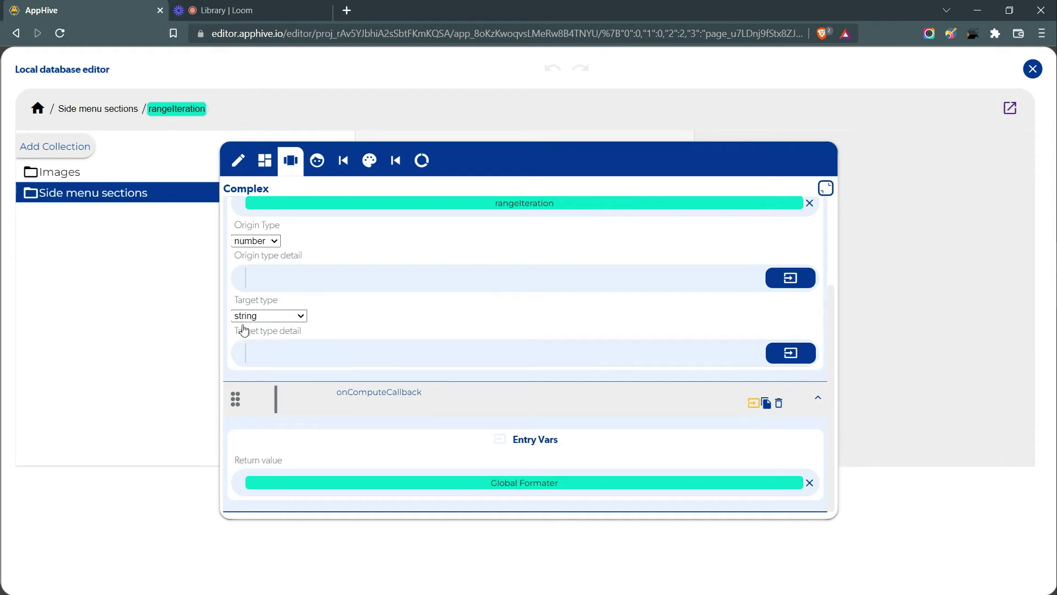
# Add an onComputeCallback after the Global Formater, with the previous output Global Formater as its return value, and close the function editor.
pyautogui.scroll(3, 225, 325)
pyautogui.click(235, 211)
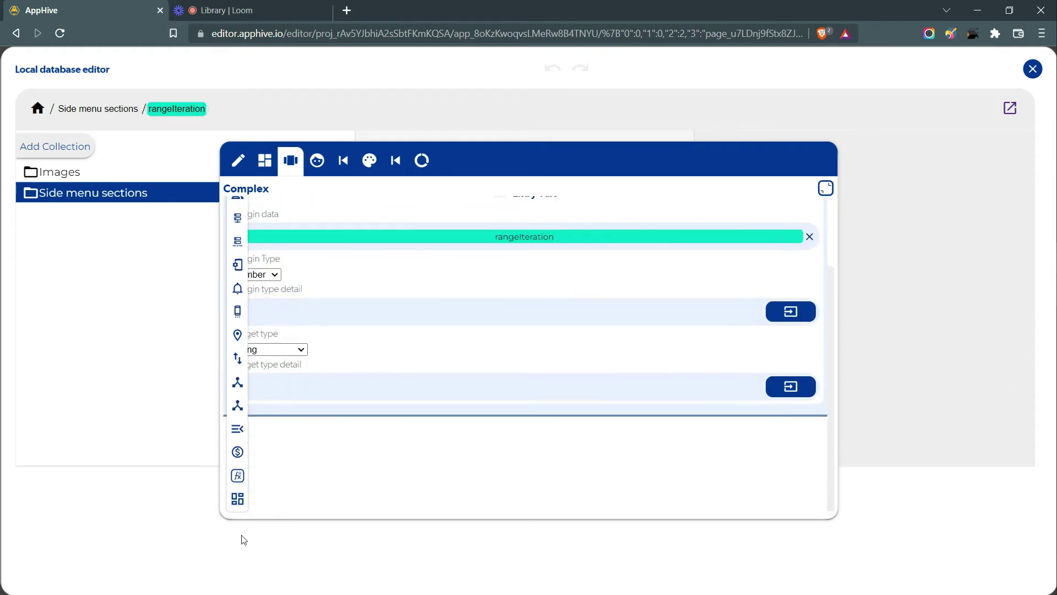
pyautogui.click(237, 482)
pyautogui.click(790, 482)
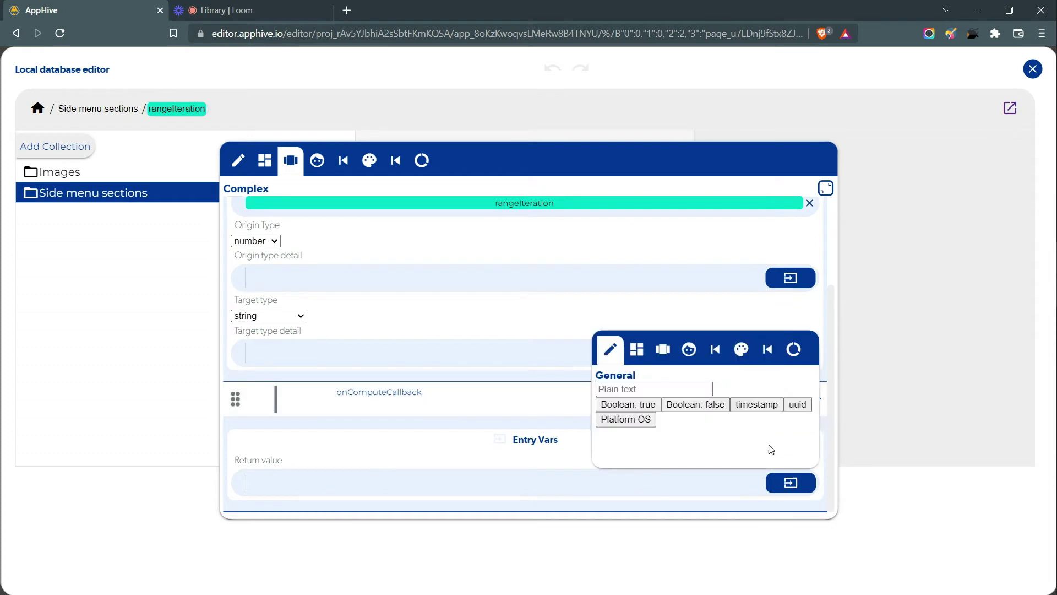
pyautogui.click(764, 351)
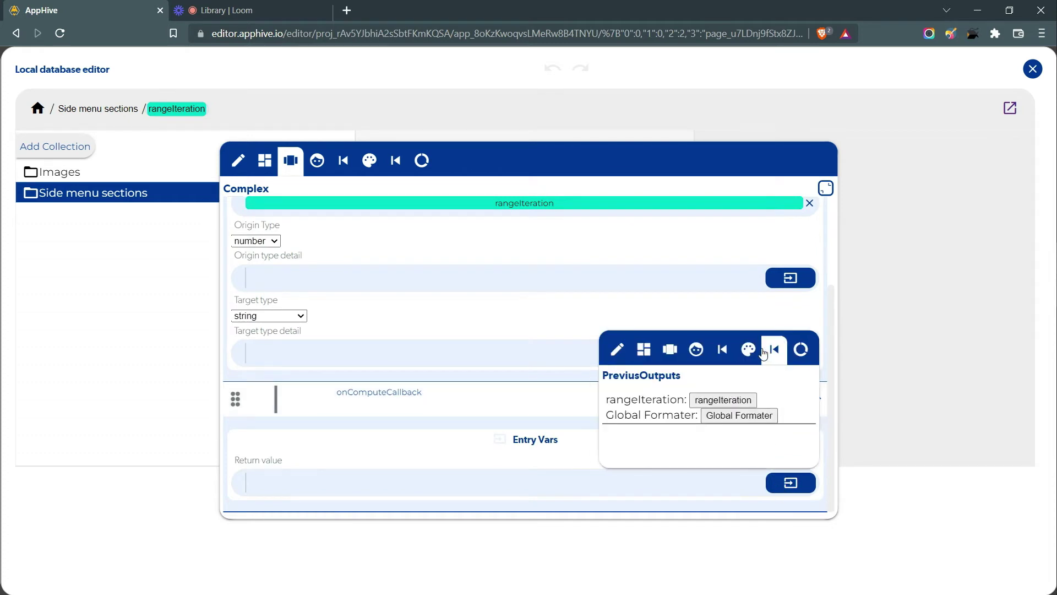
pyautogui.click(738, 414)
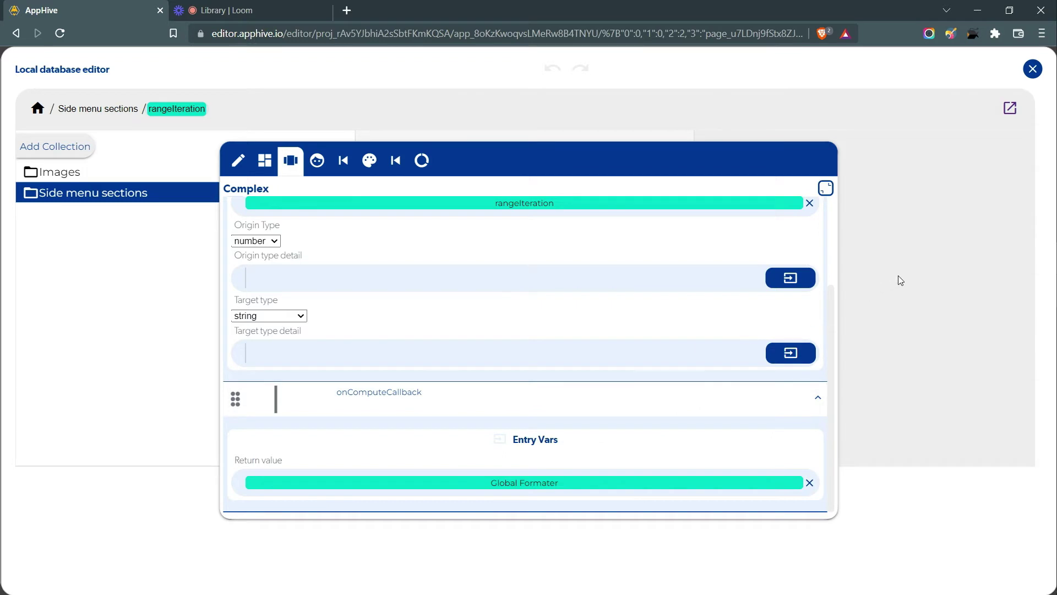
pyautogui.scroll(2, 663, 377)
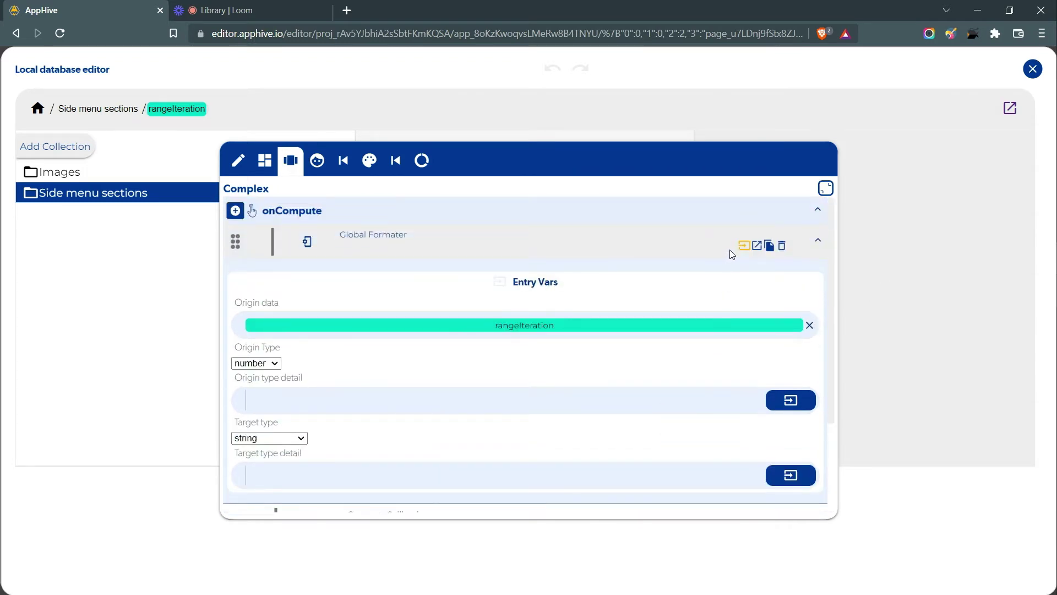
pyautogui.click(887, 257)
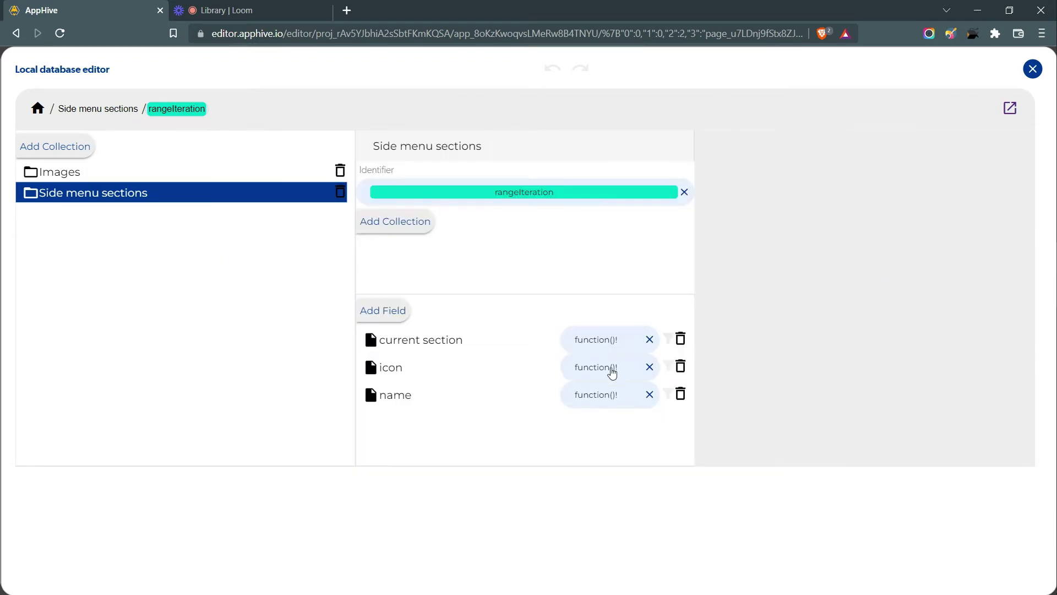
# Reopen the icon field's function in the enlarged editor and examine the callbacks of its Switch cases.
pyautogui.click(612, 374)
pyautogui.click(502, 404)
pyautogui.click(641, 426)
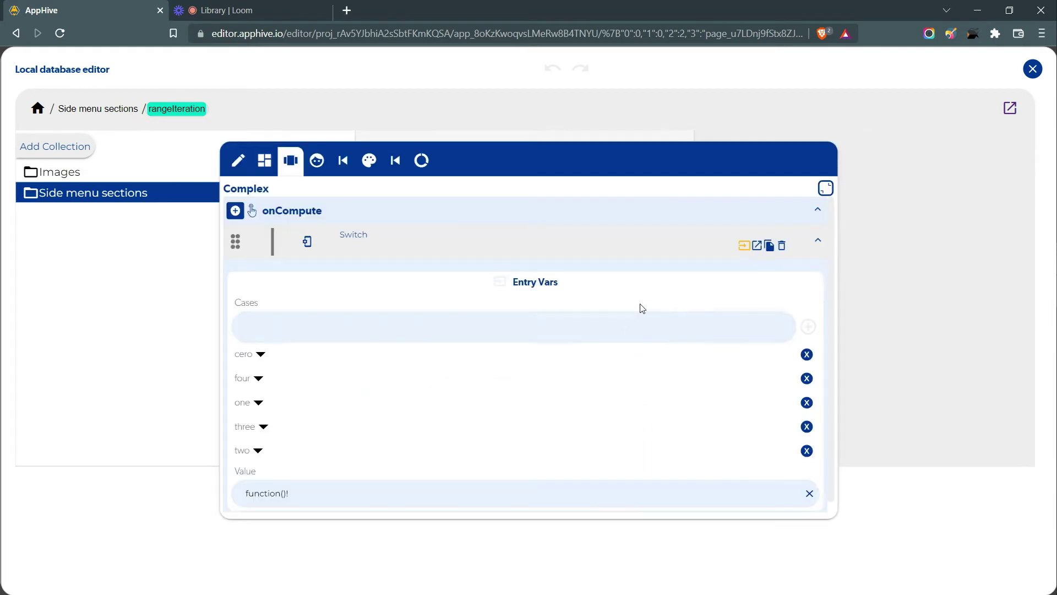
pyautogui.scroll(-1, 479, 267)
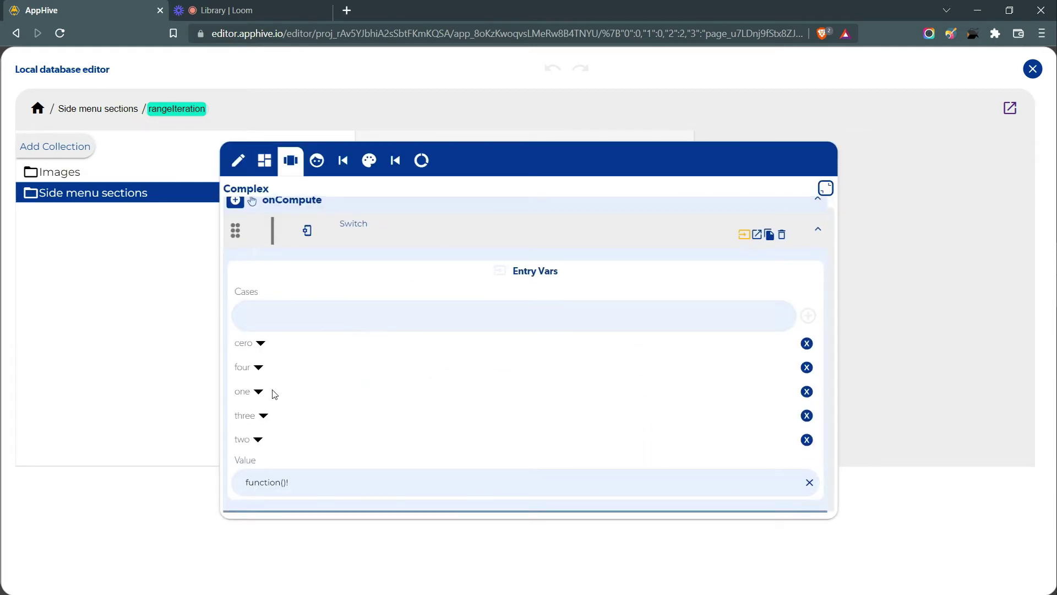
pyautogui.click(757, 236)
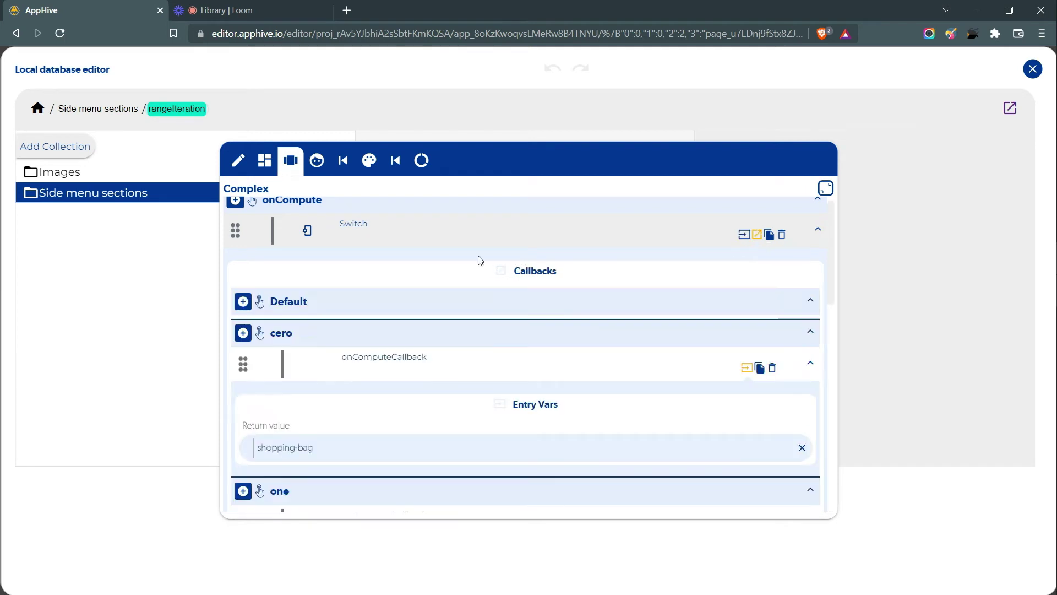
pyautogui.scroll(-5, 359, 264)
pyautogui.scroll(3, 361, 275)
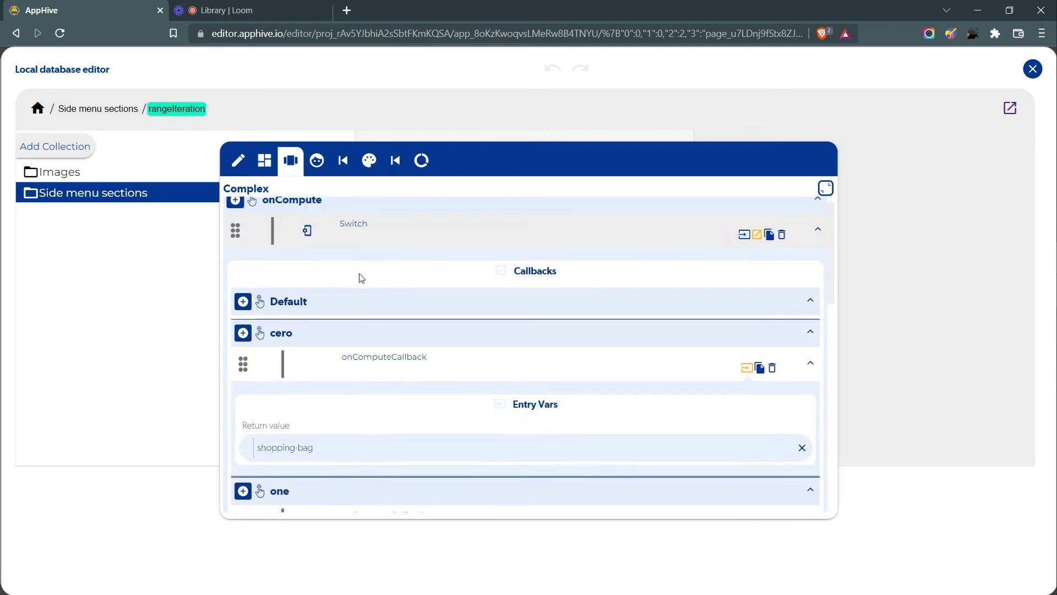
# Check the return value of the Switch's cero callback and close the local database editor.
pyautogui.doubleClick(349, 442)
pyautogui.click(344, 408)
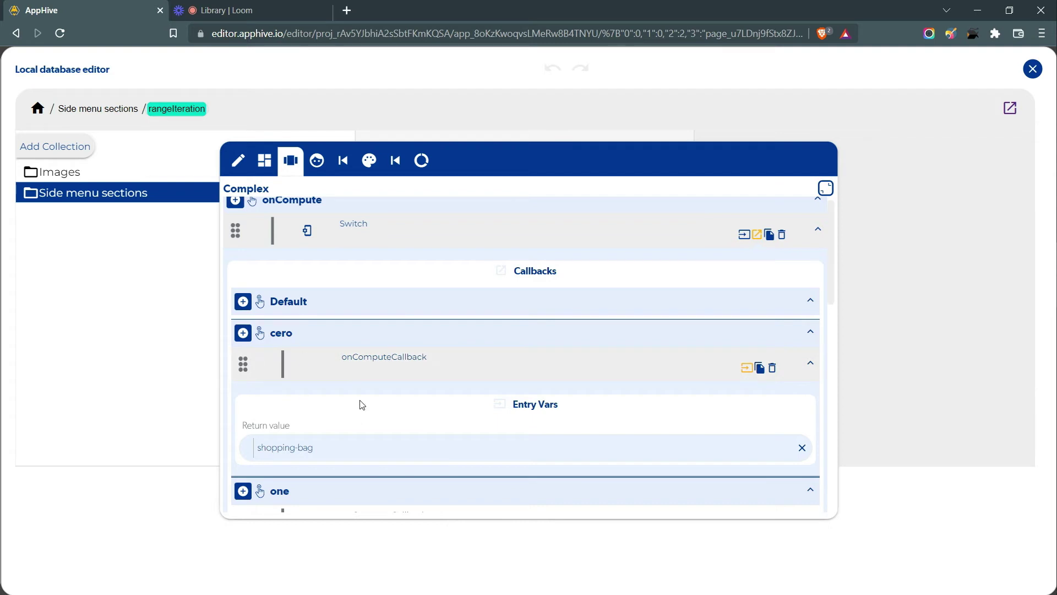
pyautogui.moveTo(322, 451); pyautogui.dragTo(256, 449)
pyautogui.click(873, 241)
pyautogui.click(920, 184)
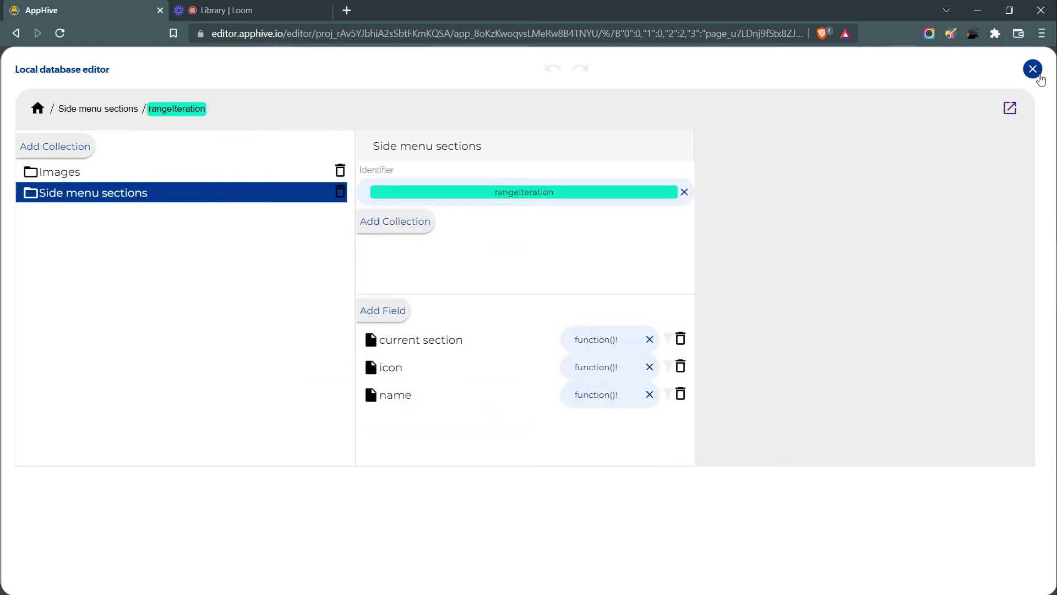
pyautogui.click(1033, 69)
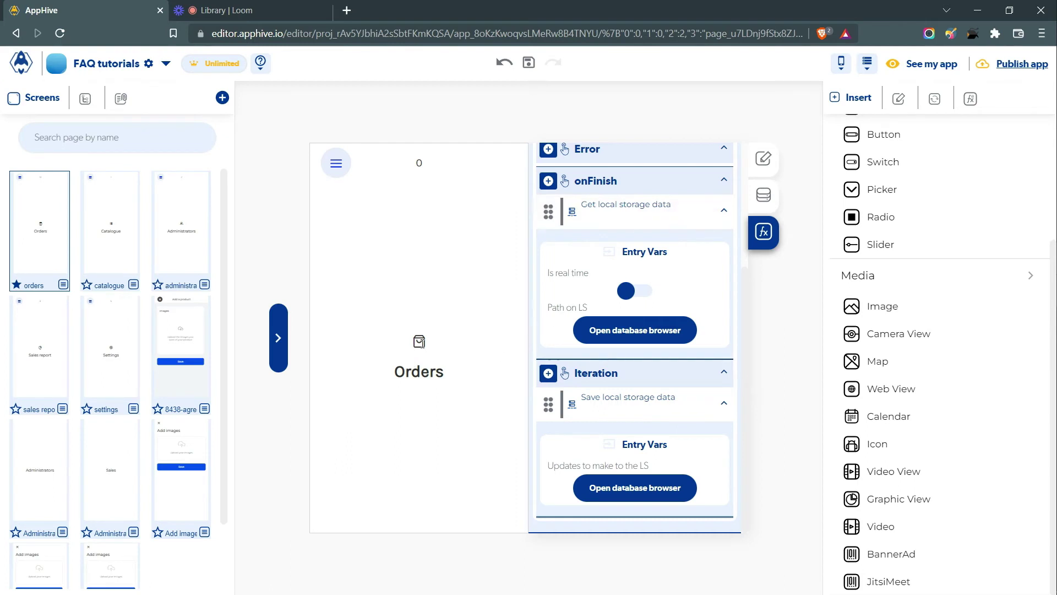
# Open the icon chooser for the icon on the orders screen, copy the icon name shopping-bag, and close the chooser.
pyautogui.click(419, 342)
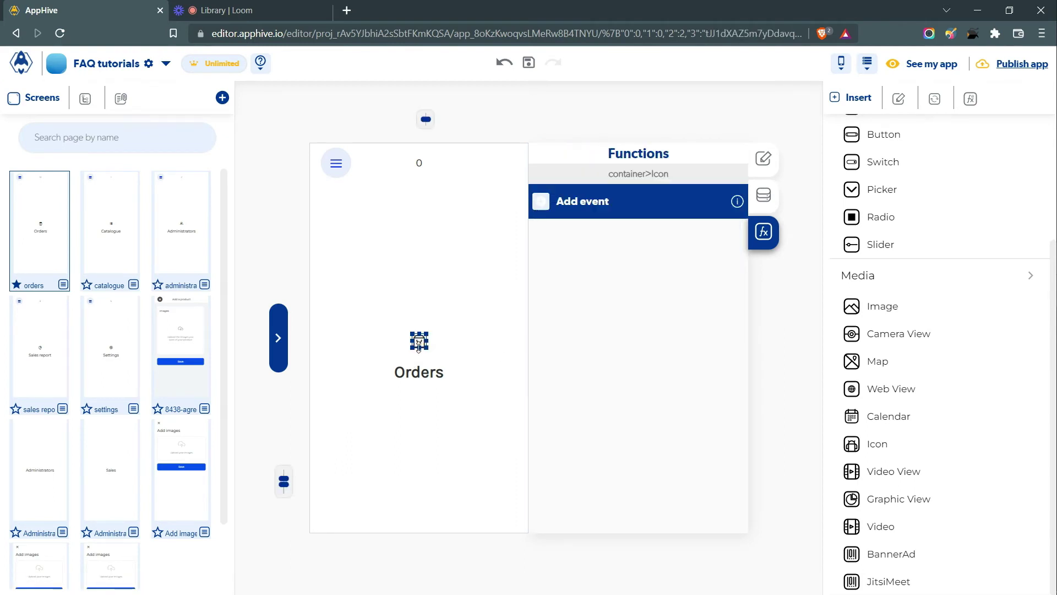
pyautogui.click(419, 341)
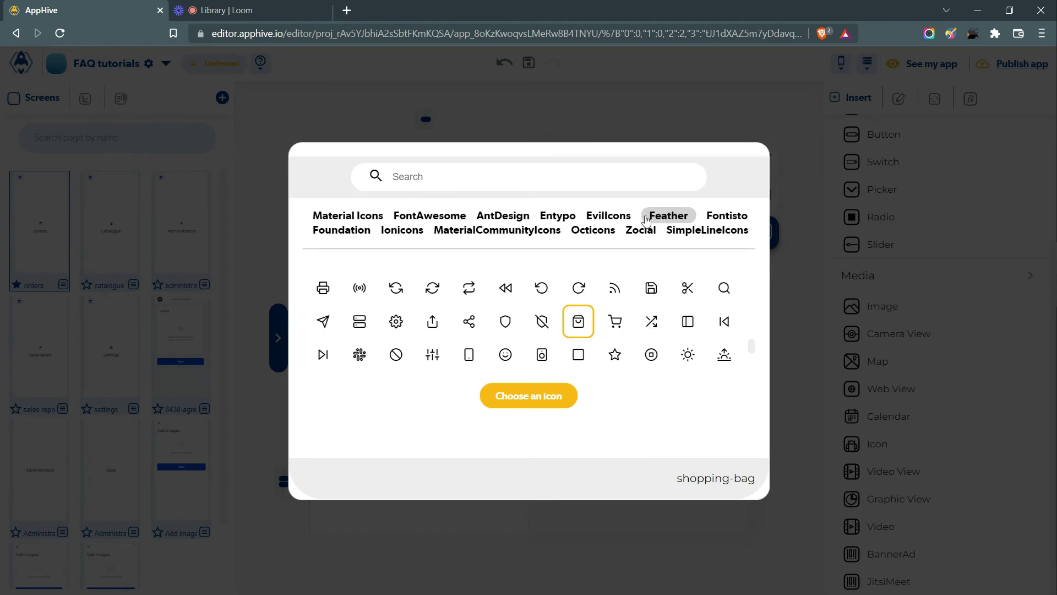
pyautogui.moveTo(678, 479); pyautogui.dragTo(758, 483)
pyautogui.click(687, 479)
pyautogui.rightClick(736, 482)
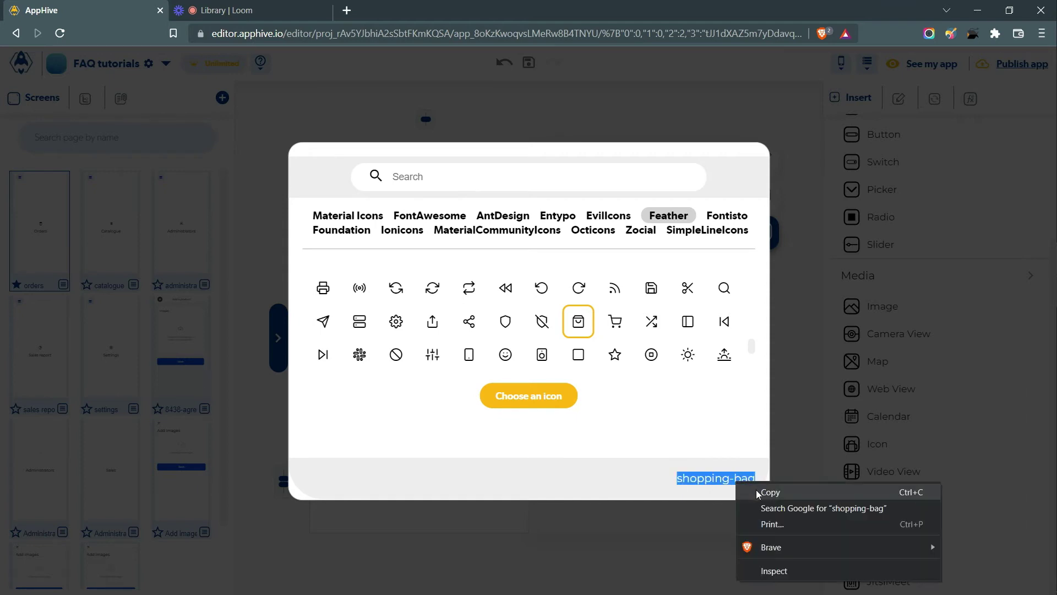
pyautogui.click(757, 491)
pyautogui.click(712, 513)
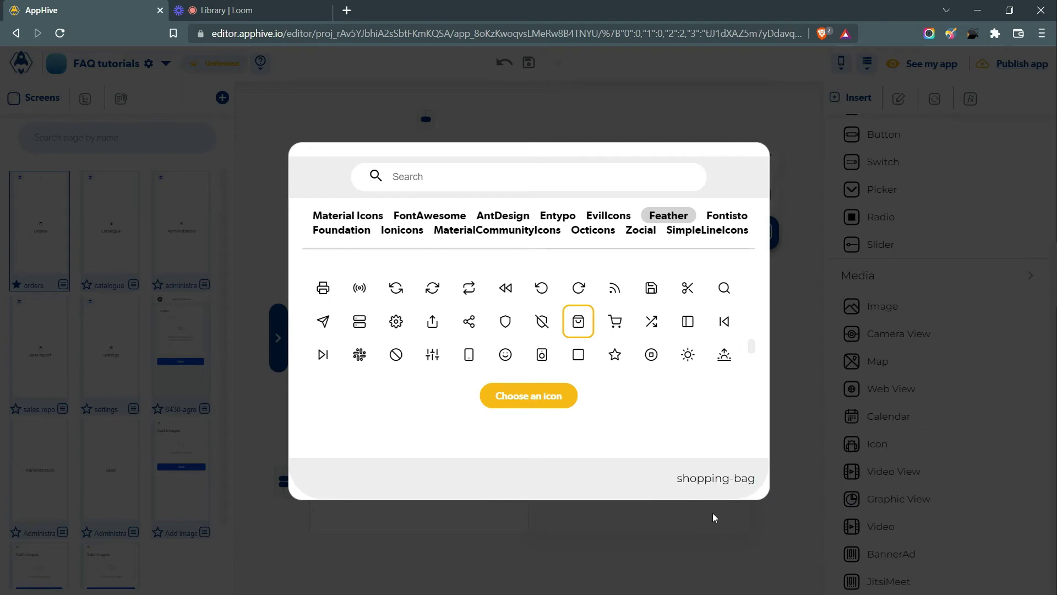
pyautogui.click(19, 207)
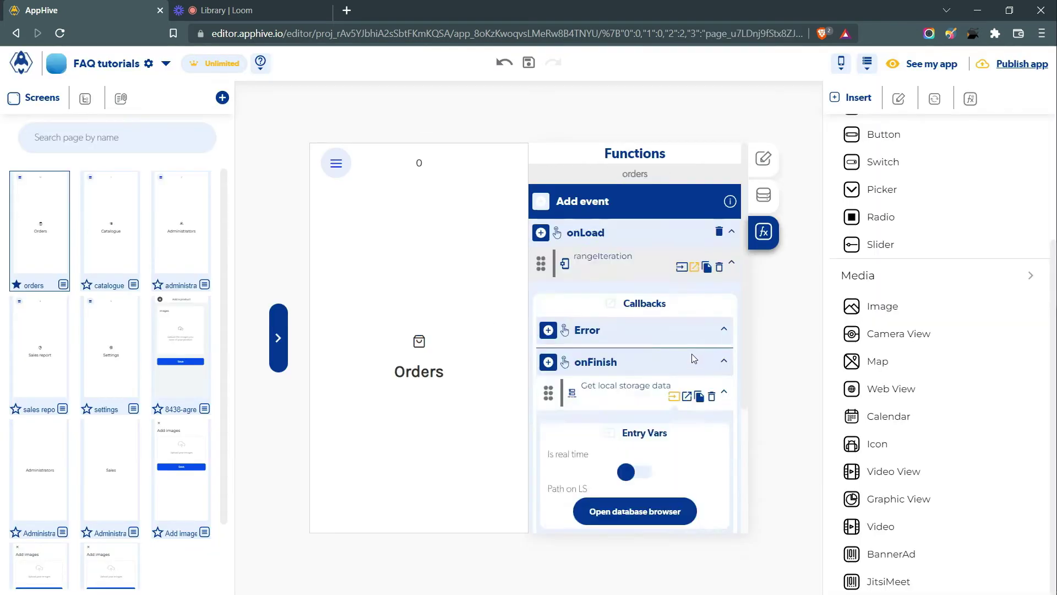
# Open the Iteration callback's database browser, compare the cero and one return values in the icon field's Switch, and close the editor.
pyautogui.scroll(-3, 692, 353)
pyautogui.click(655, 480)
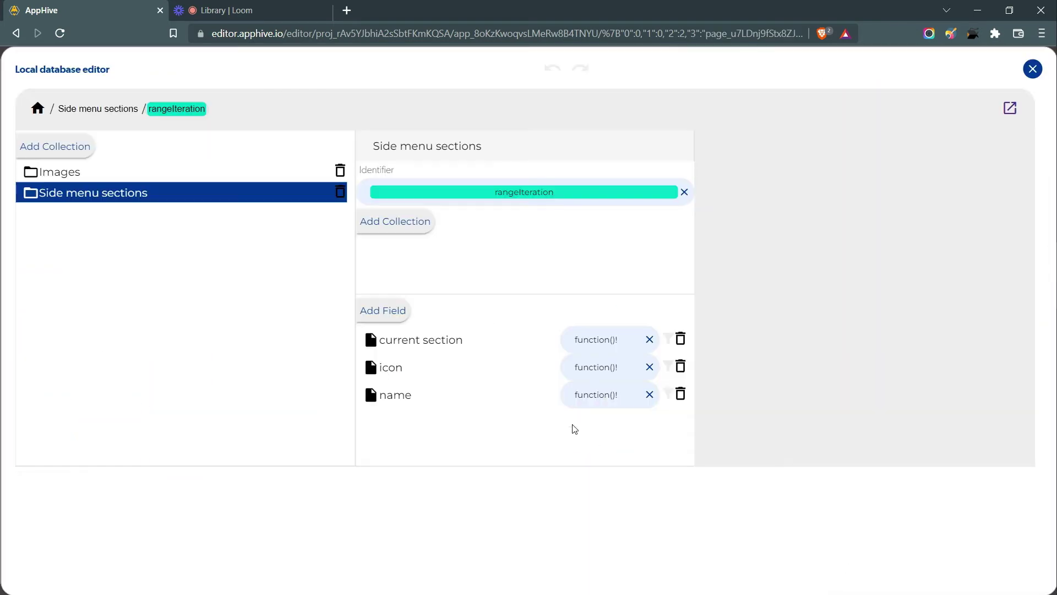
pyautogui.click(601, 367)
pyautogui.click(647, 435)
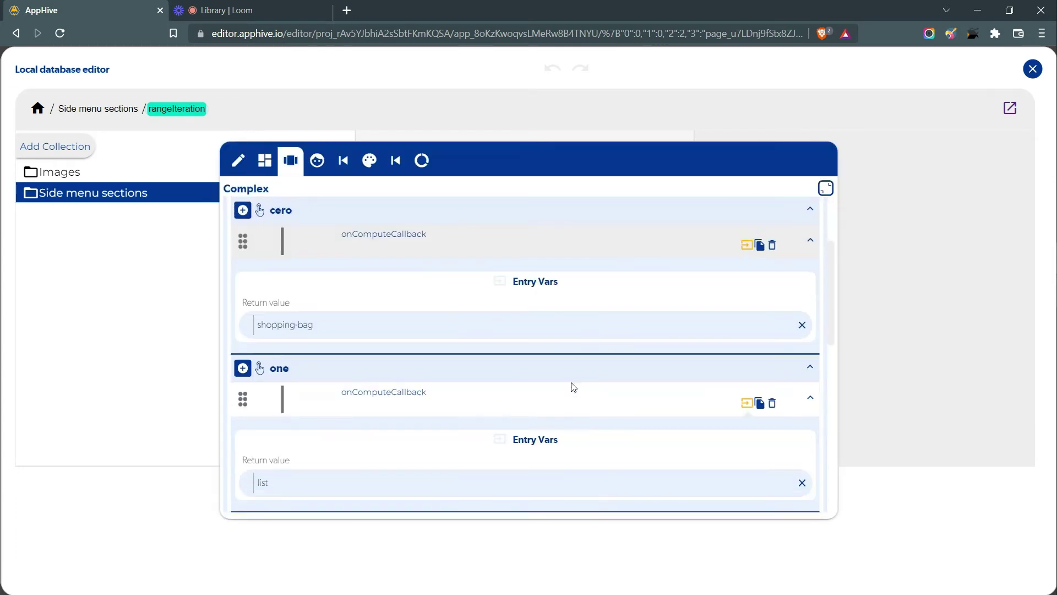
pyautogui.moveTo(312, 321); pyautogui.dragTo(306, 290)
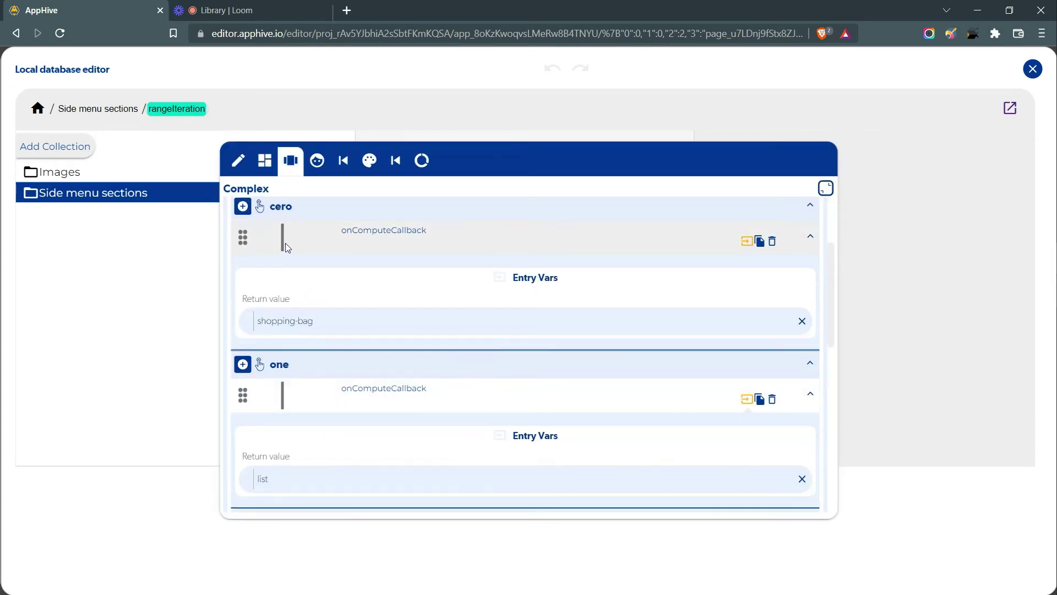
pyautogui.scroll(1, 281, 258)
pyautogui.scroll(-2, 338, 386)
pyautogui.scroll(-1, 339, 385)
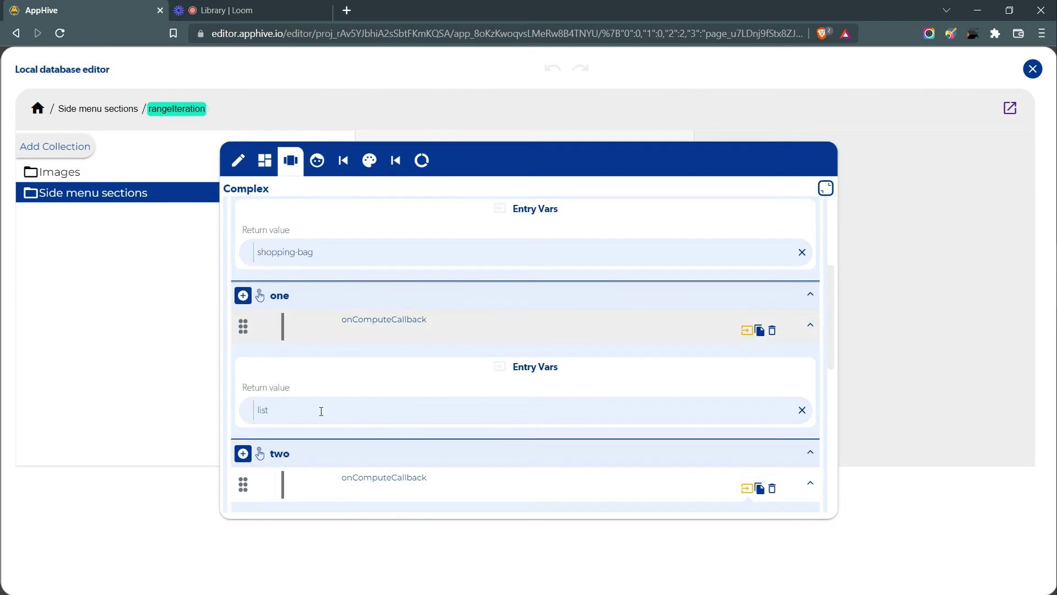
pyautogui.click(915, 219)
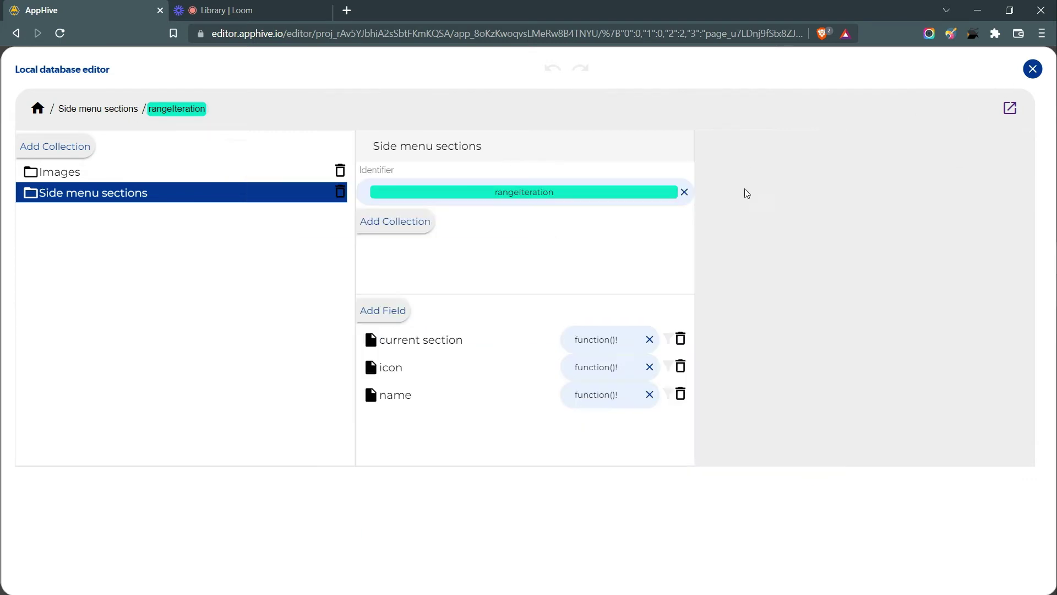
pyautogui.click(1033, 69)
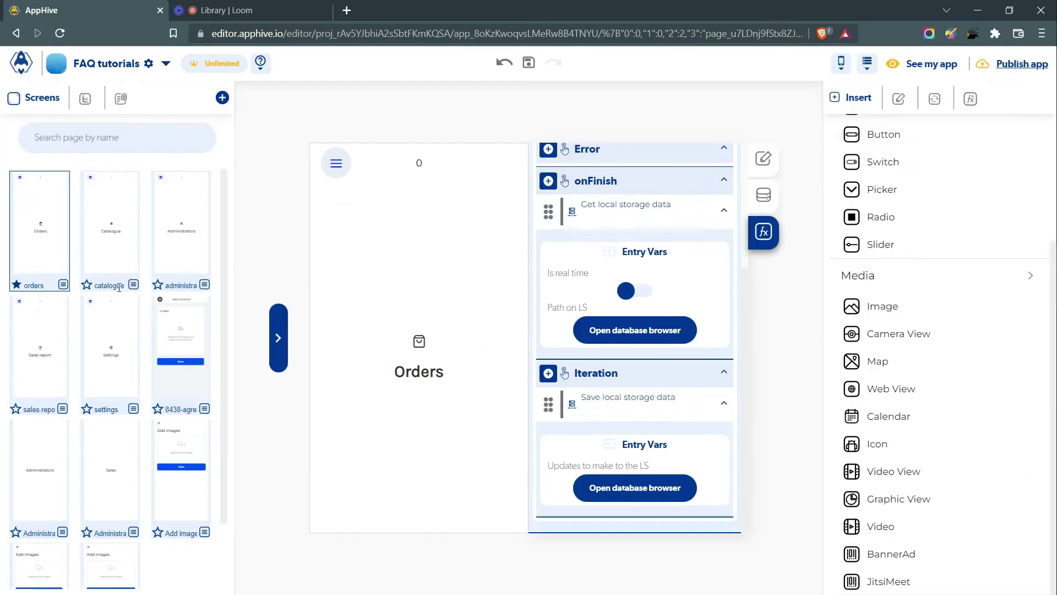
# Look up the name of the catalogue screen's icon in the icon chooser and close the chooser.
pyautogui.click(85, 244)
pyautogui.doubleClick(419, 339)
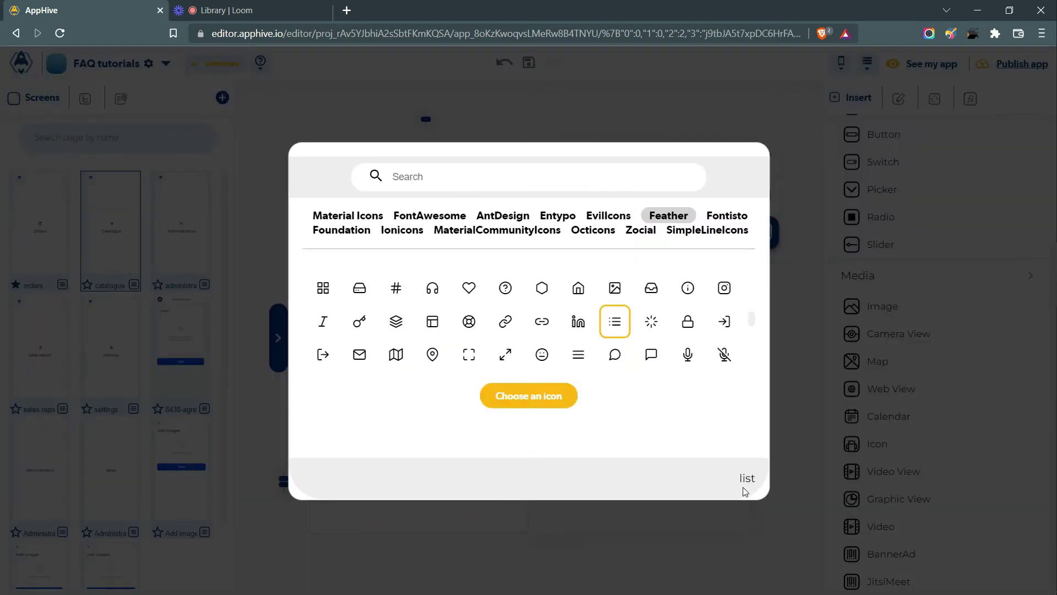
pyautogui.moveTo(739, 478); pyautogui.dragTo(751, 478)
pyautogui.click(558, 85)
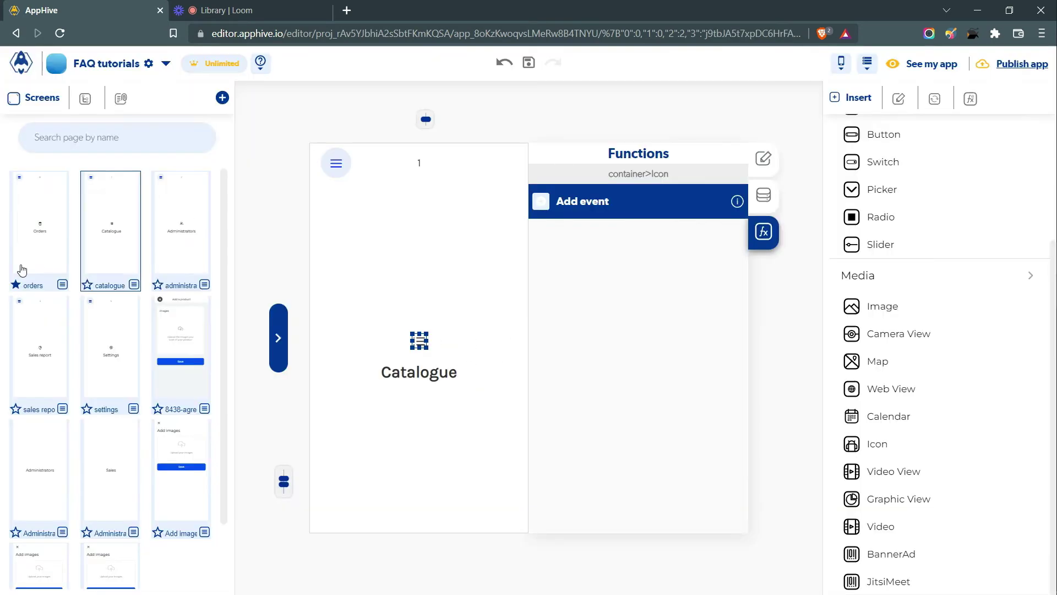
# Look up the name of the administrators screen's icon in the icon chooser, and open the sales report screen.
pyautogui.click(166, 249)
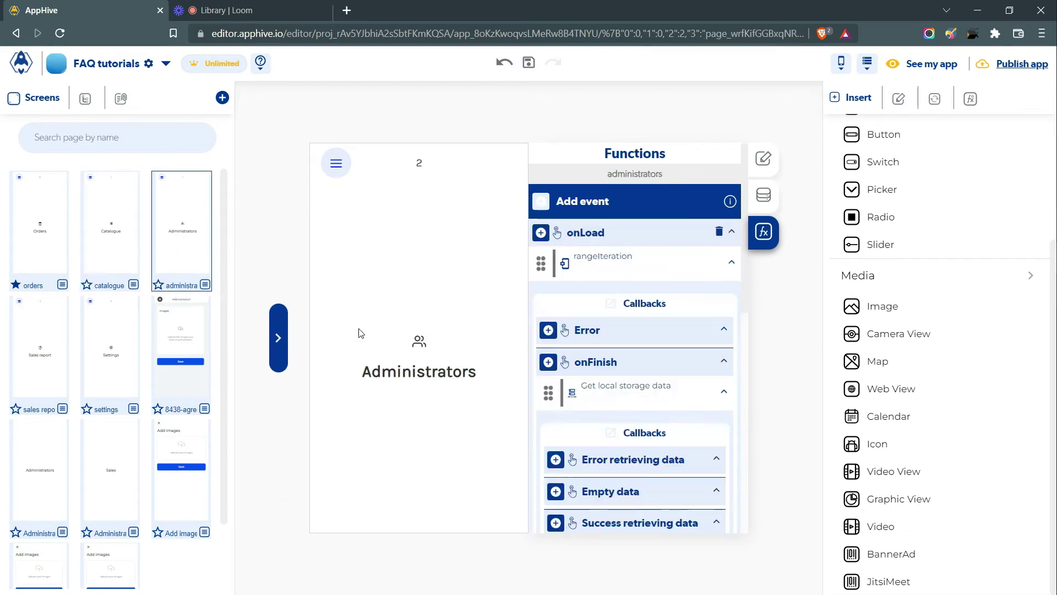
pyautogui.doubleClick(420, 343)
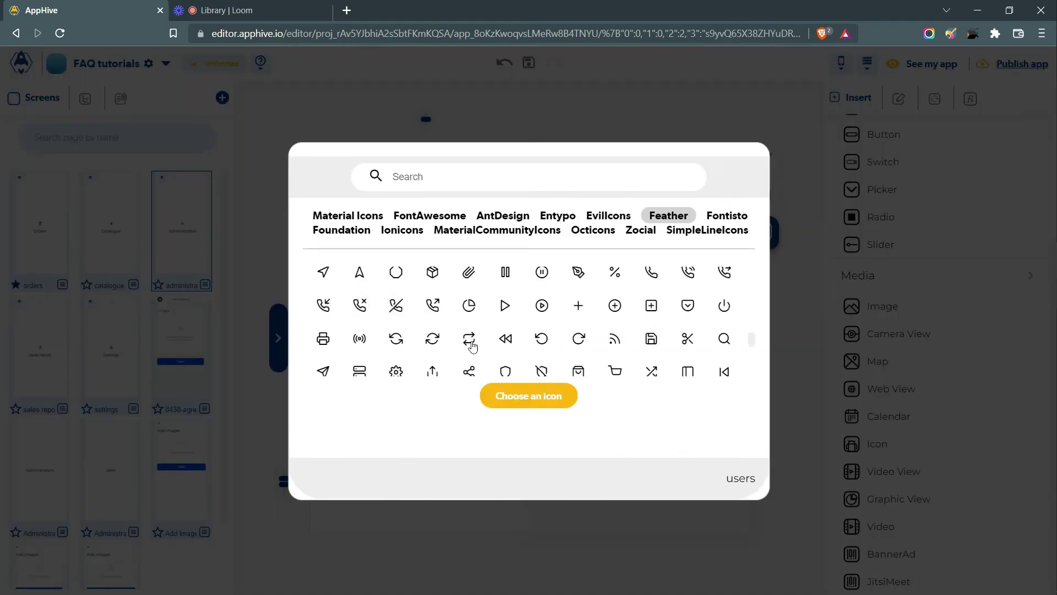
pyautogui.moveTo(726, 478); pyautogui.dragTo(765, 485)
pyautogui.click(417, 115)
pyautogui.click(64, 360)
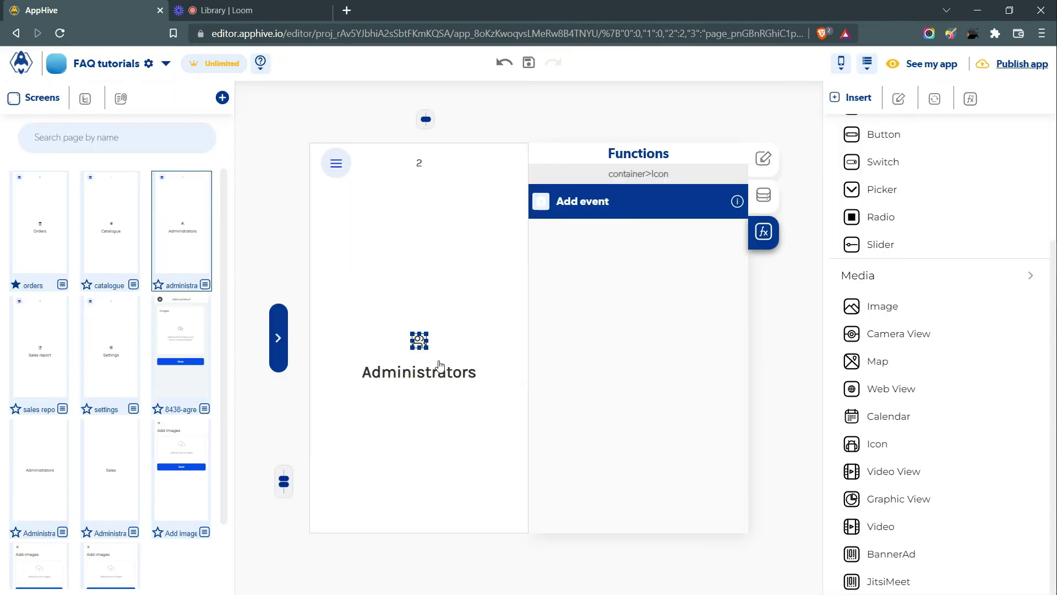
# Look up the name of the sales report screen's icon in the icon chooser and close the chooser.
pyautogui.click(419, 342)
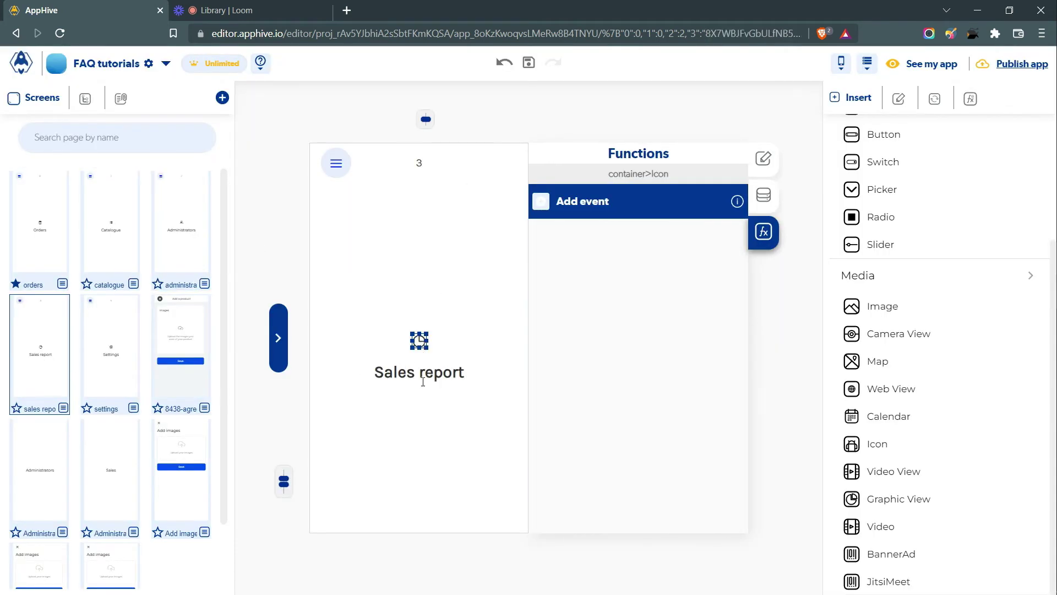
pyautogui.doubleClick(421, 346)
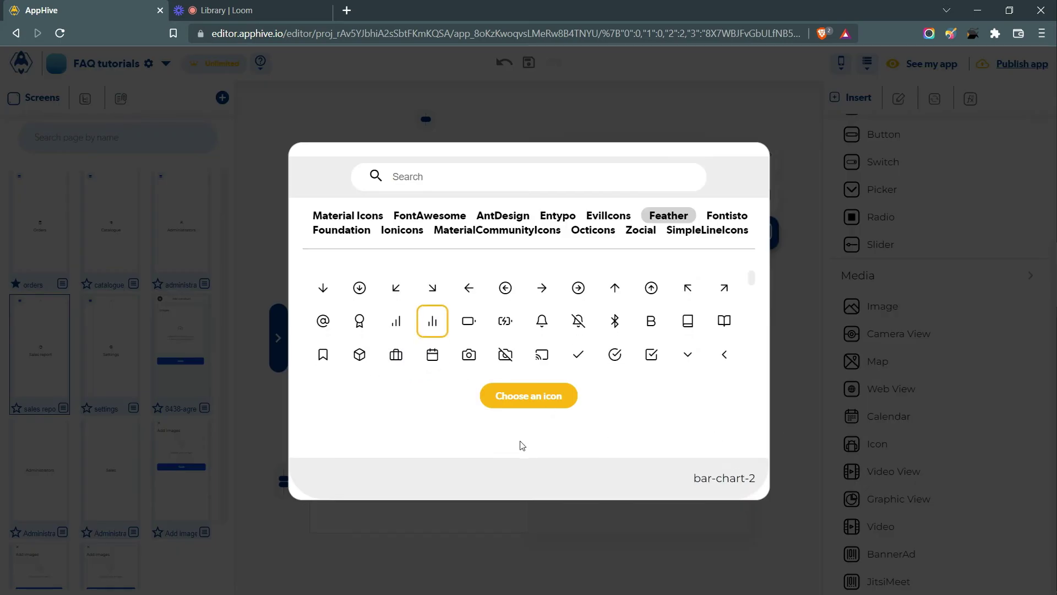
pyautogui.click(528, 395)
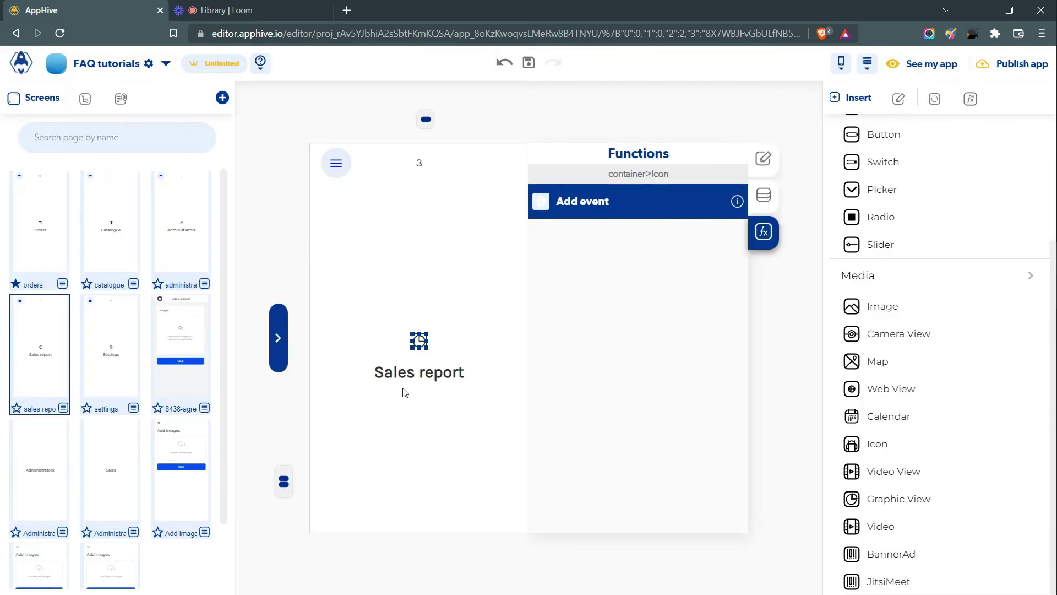
pyautogui.doubleClick(419, 341)
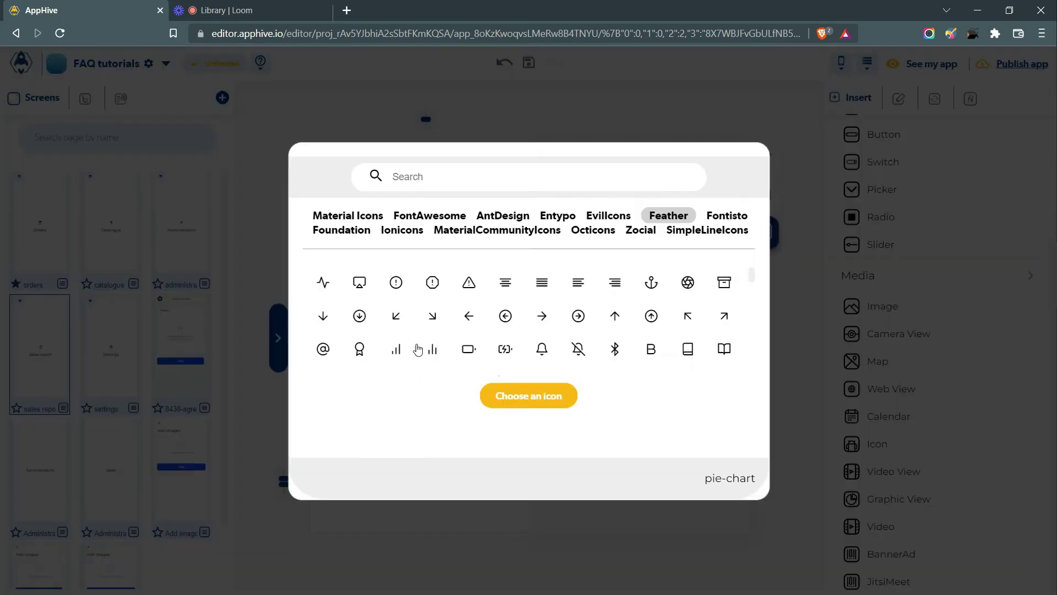
pyautogui.tripleClick(722, 475)
pyautogui.click(707, 477)
pyautogui.moveTo(705, 476); pyautogui.dragTo(741, 477)
pyautogui.click(159, 319)
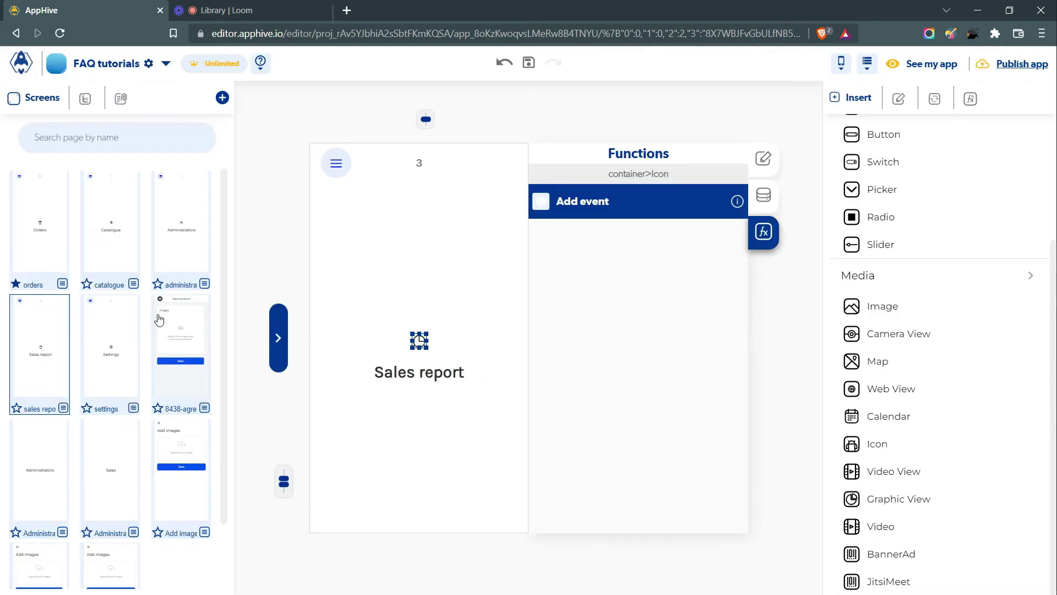
# On the orders screen, open the Iteration callback's database browser and show the callbacks of the icon field's Switch.
pyautogui.click(62, 260)
pyautogui.scroll(-3, 652, 480)
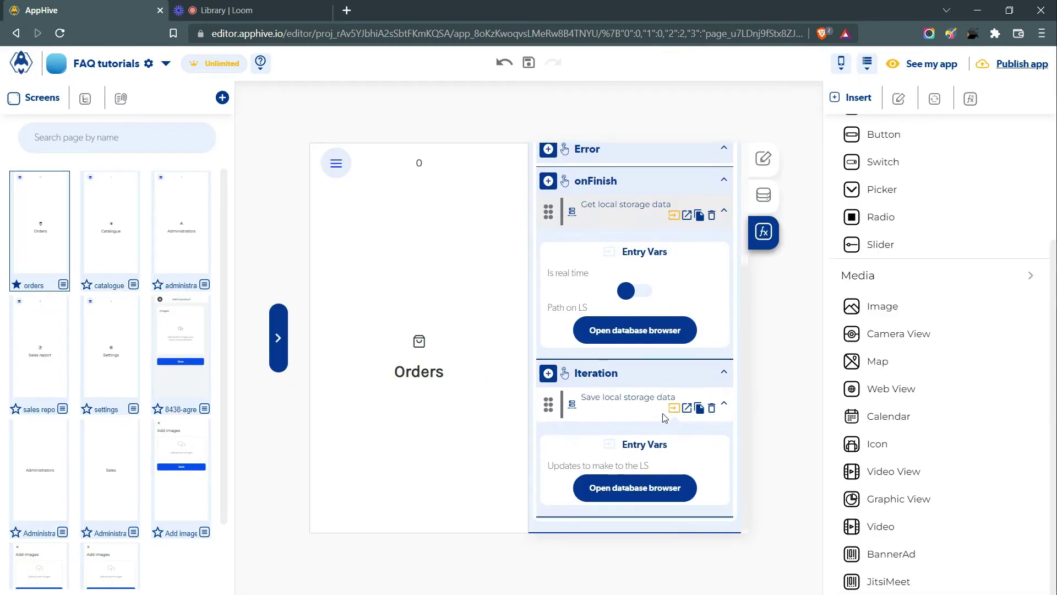
pyautogui.click(652, 481)
pyautogui.click(609, 369)
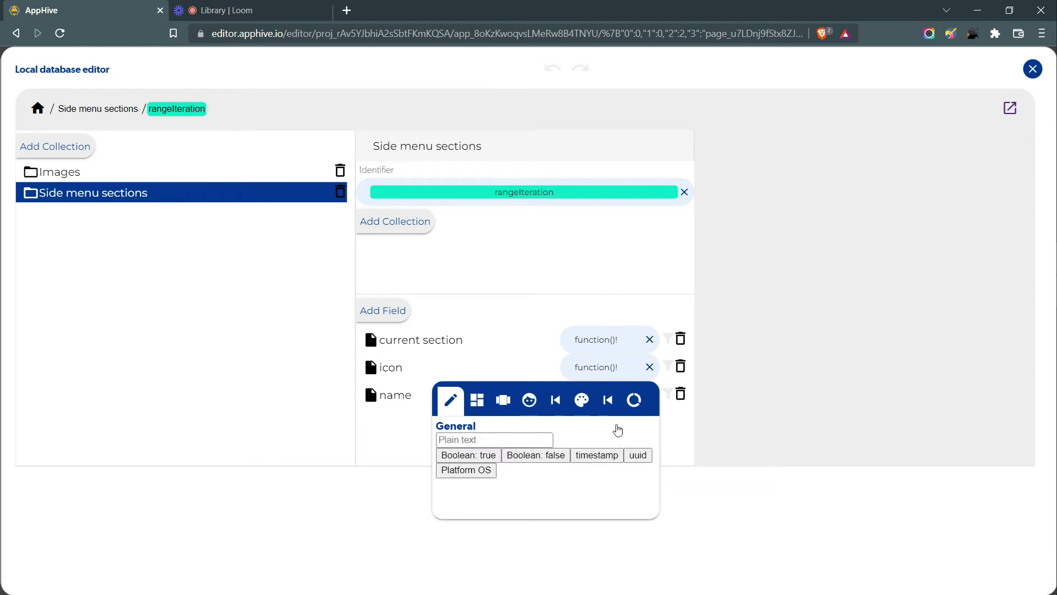
pyautogui.click(649, 427)
pyautogui.scroll(-3, 653, 437)
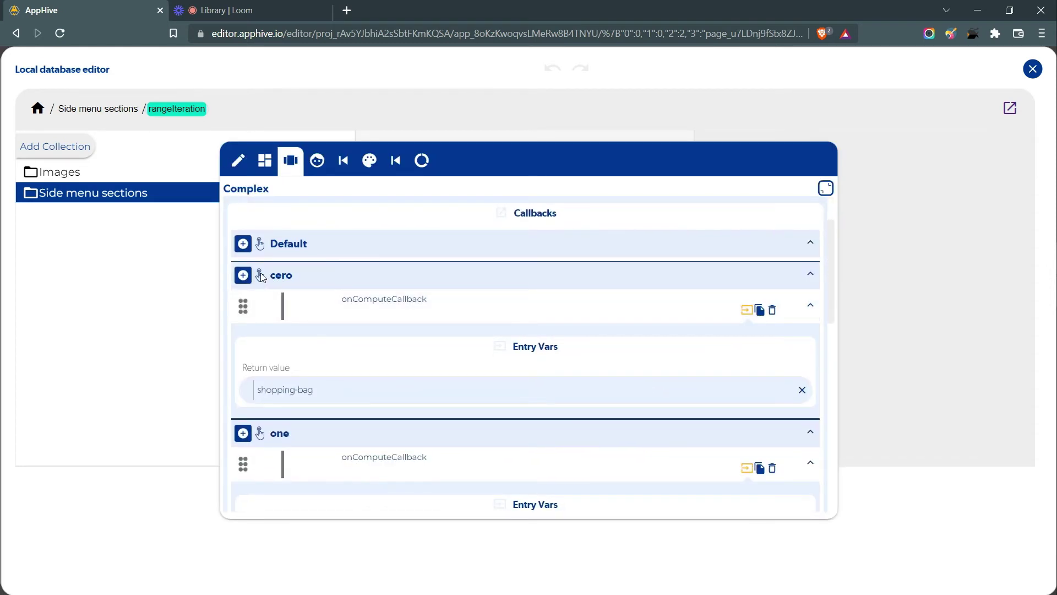
# Review the return values of cases cero to four in the icon Switch, and close the local database editor.
pyautogui.scroll(-2, 343, 380)
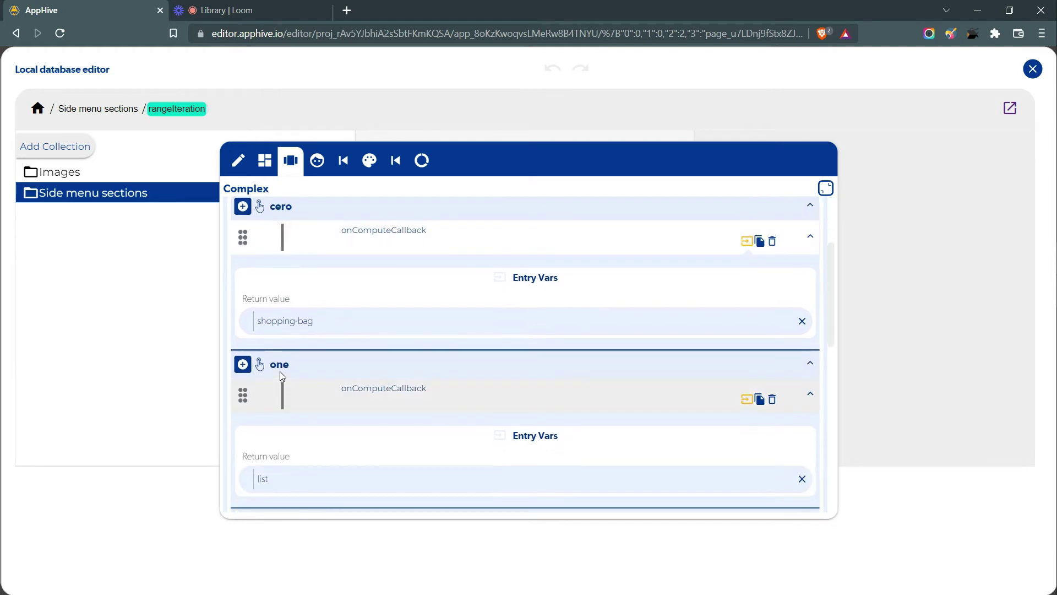
pyautogui.scroll(-4, 308, 435)
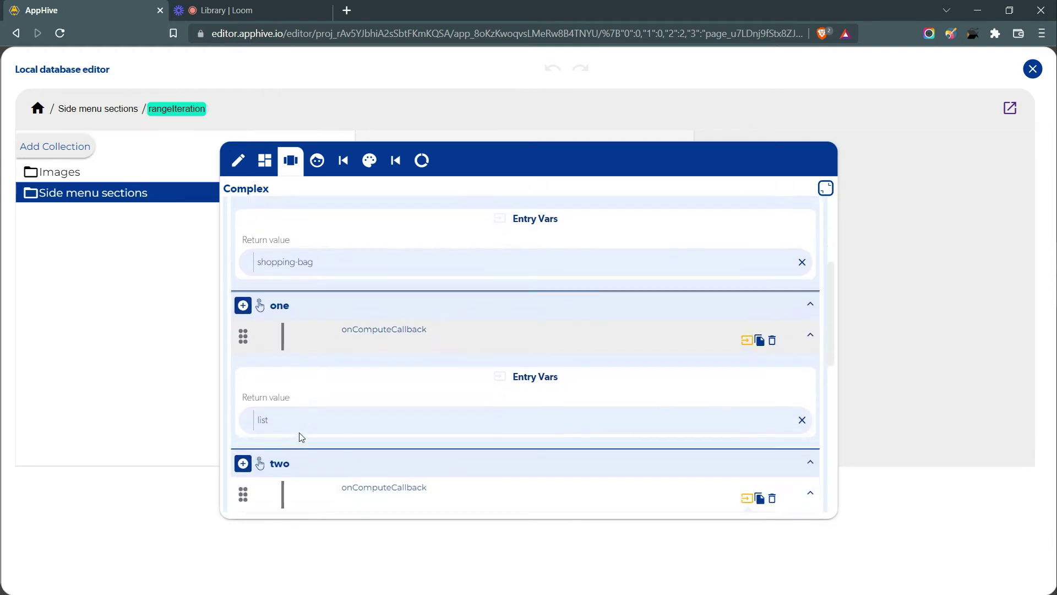
pyautogui.scroll(-1, 292, 363)
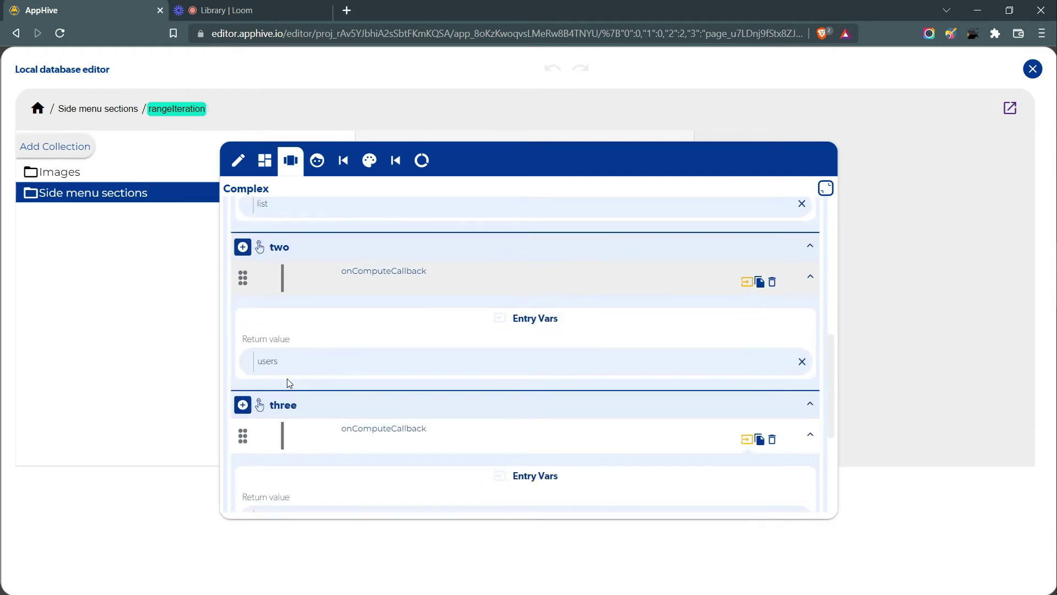
pyautogui.scroll(-2, 330, 397)
pyautogui.scroll(-1, 331, 377)
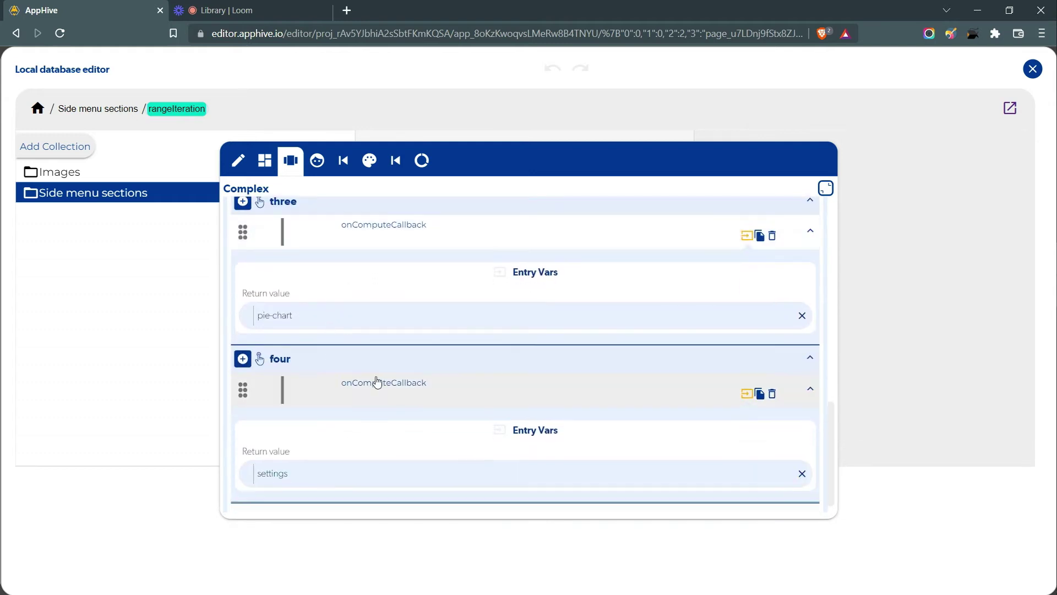
pyautogui.click(563, 128)
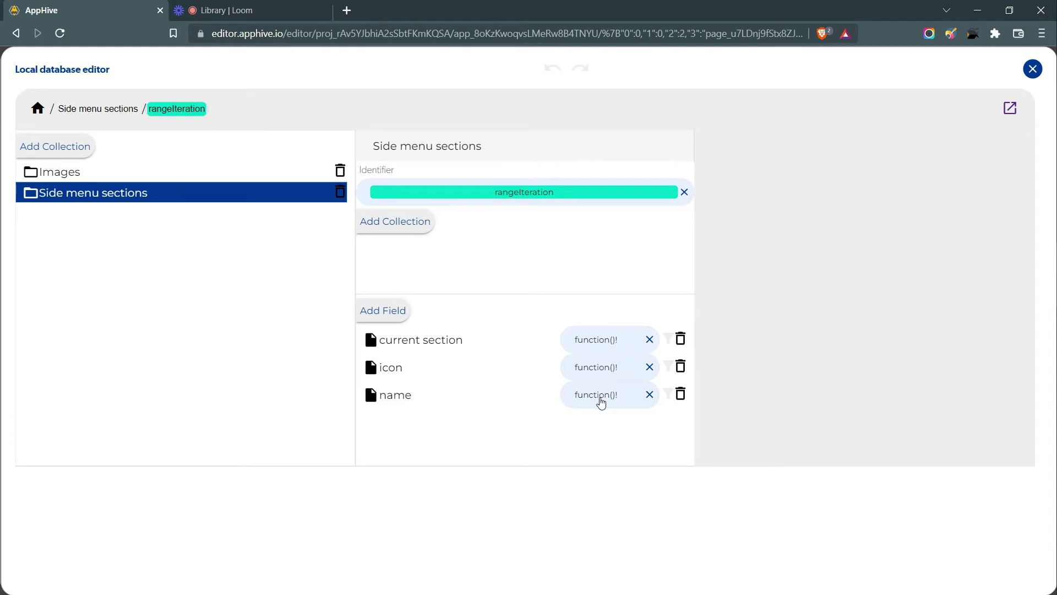
pyautogui.click(1032, 69)
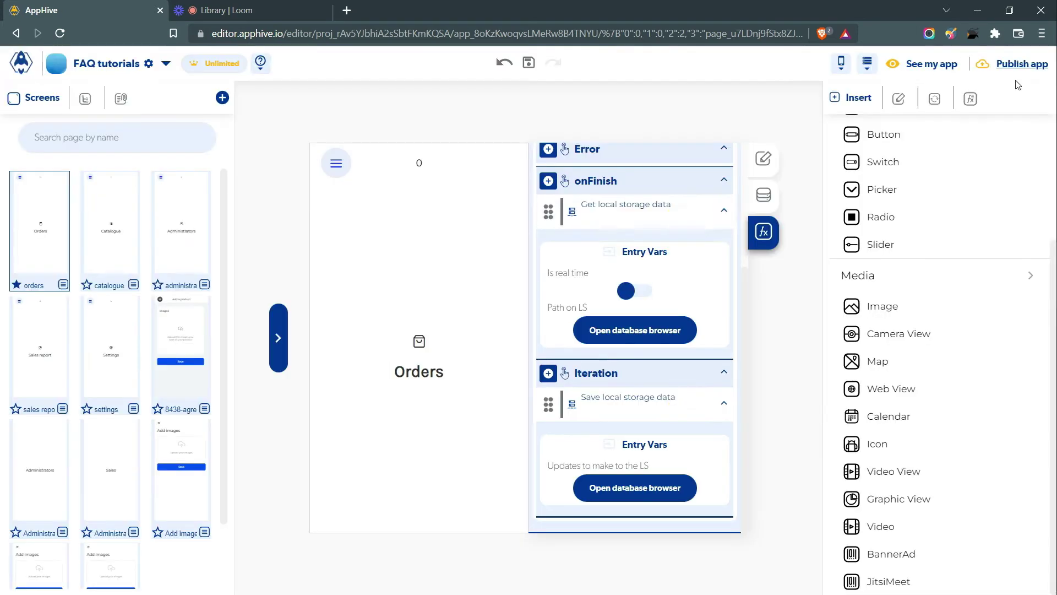
# Check the title text on the orders screen and on the catalogue screen.
pyautogui.click(441, 378)
pyautogui.click(443, 413)
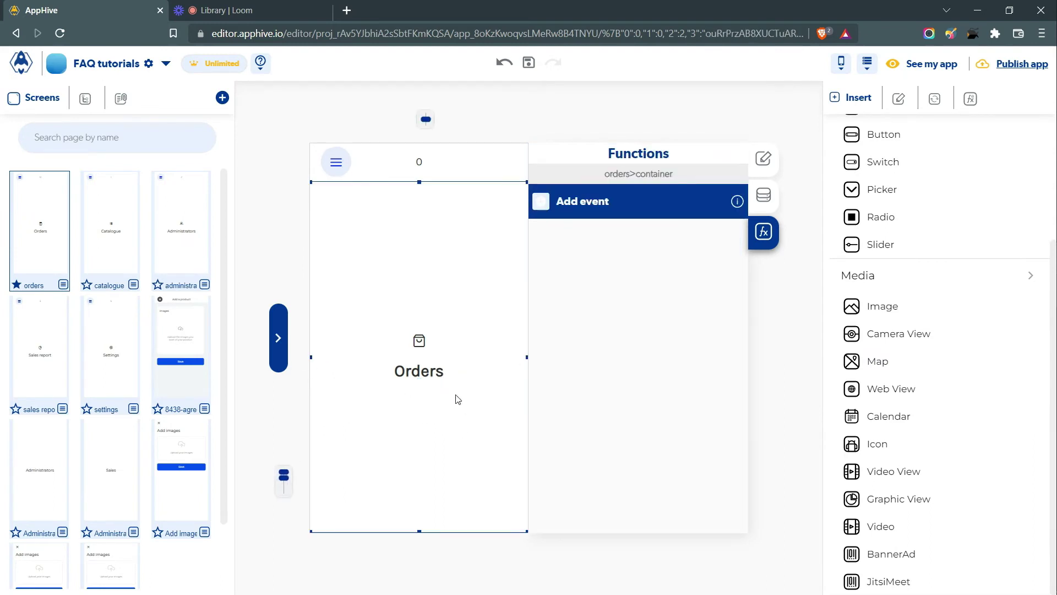
pyautogui.click(429, 378)
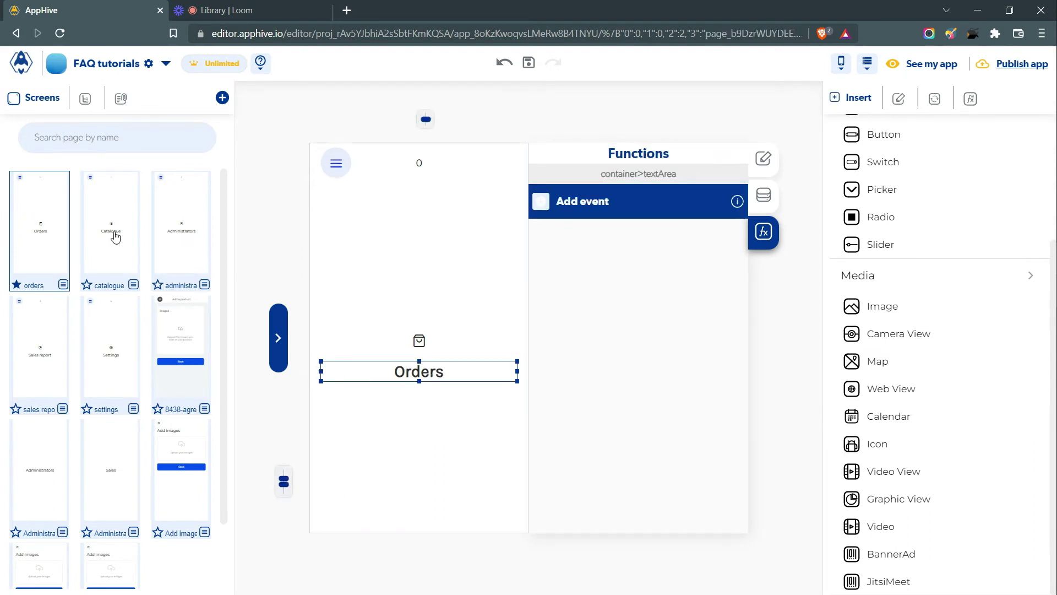
pyautogui.click(125, 264)
pyautogui.click(415, 375)
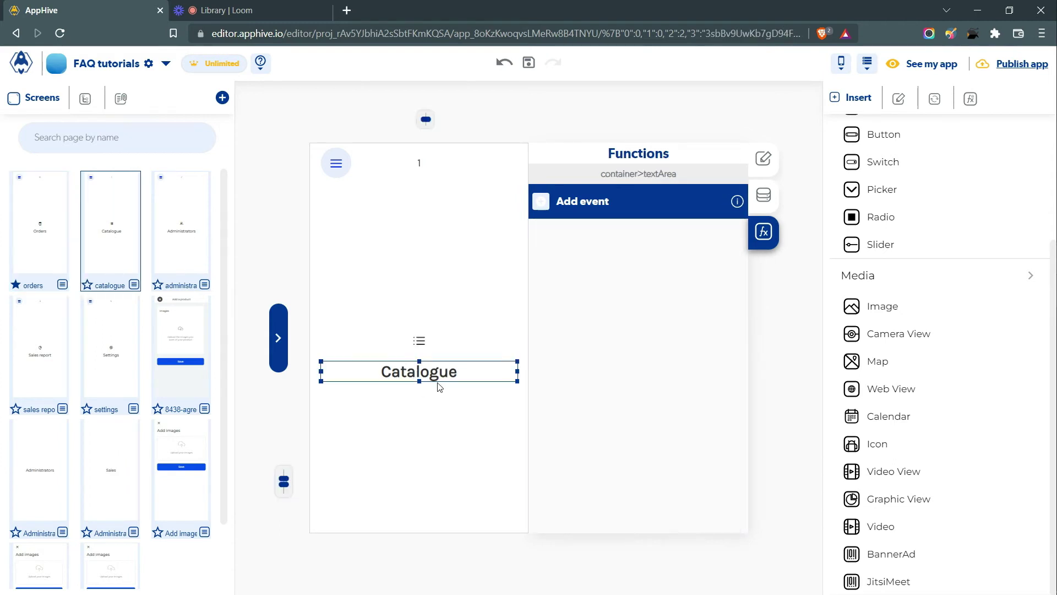
pyautogui.click(439, 386)
pyautogui.click(441, 390)
pyautogui.doubleClick(417, 373)
# Open the administrators screen and check its title text without changing it.
pyautogui.click(189, 239)
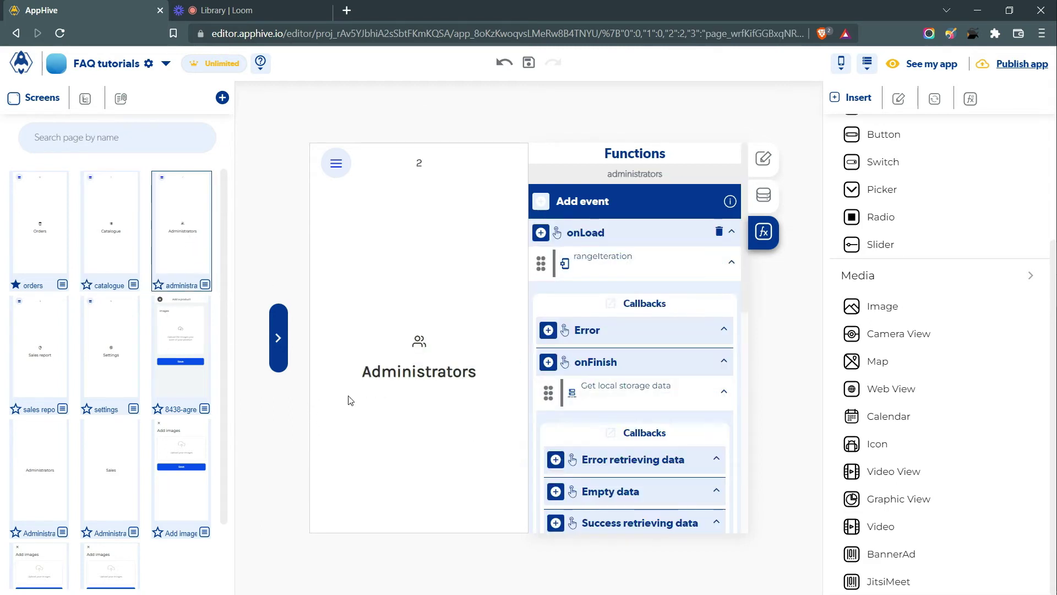
pyautogui.doubleClick(450, 372)
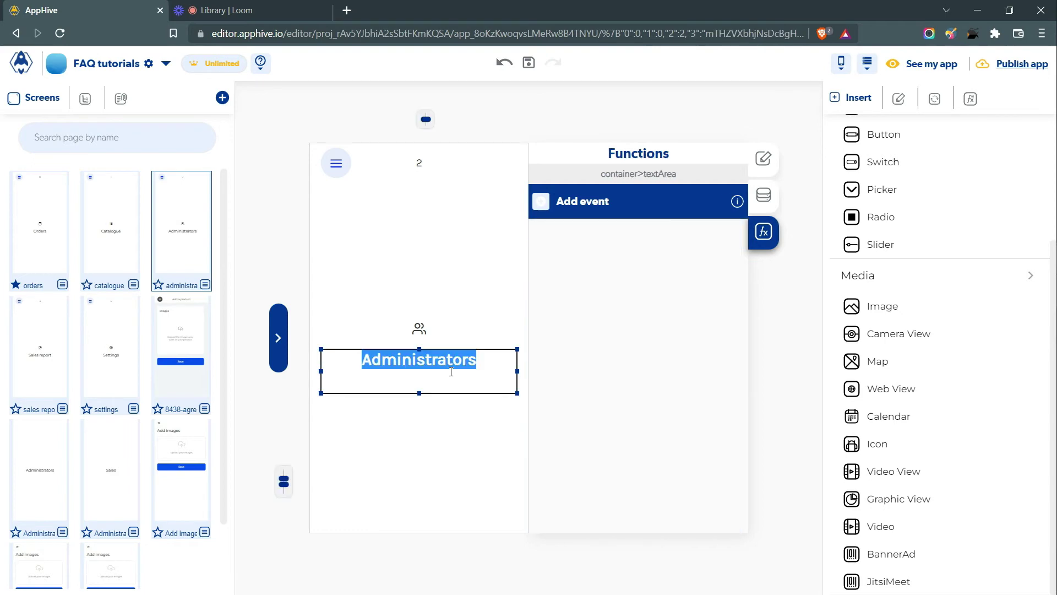
pyautogui.click(446, 287)
# Return to the orders screen, open the Iteration callback's database browser, and bring up the name field's function.
pyautogui.click(45, 201)
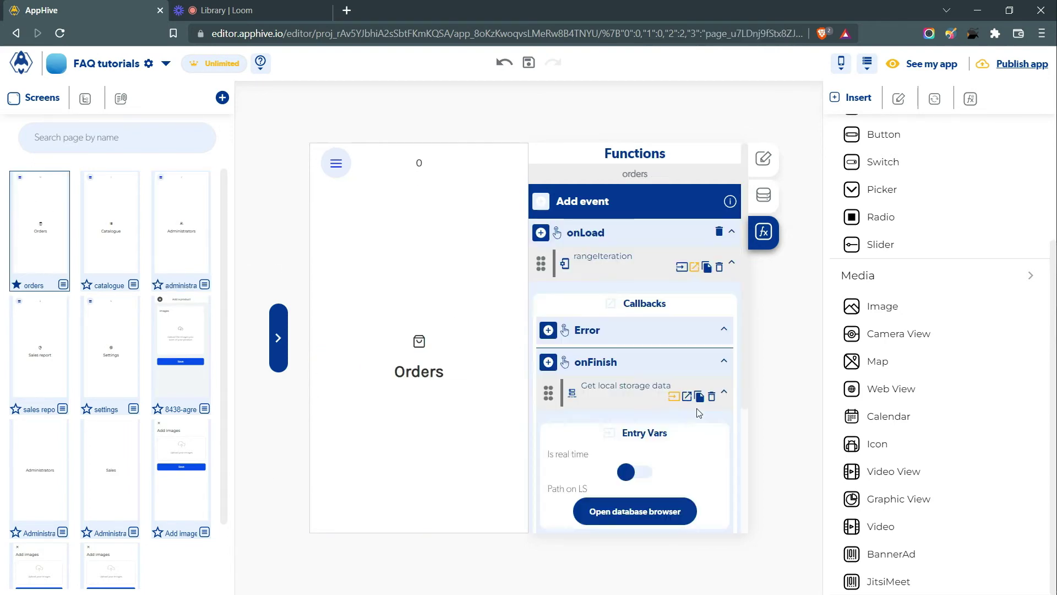
pyautogui.scroll(-3, 668, 440)
pyautogui.click(667, 486)
pyautogui.click(588, 394)
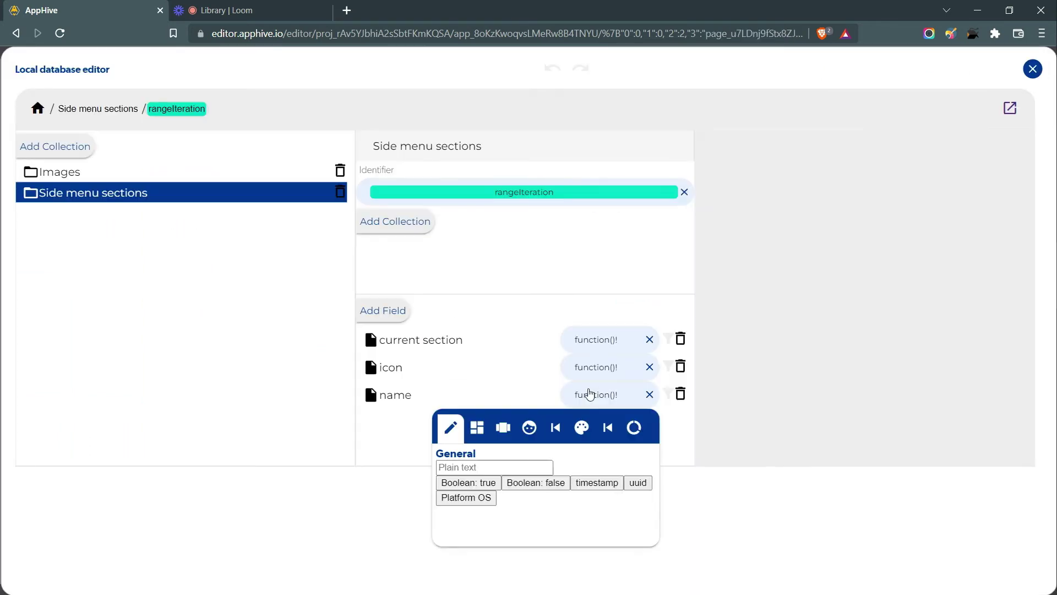
pyautogui.click(510, 438)
pyautogui.click(590, 395)
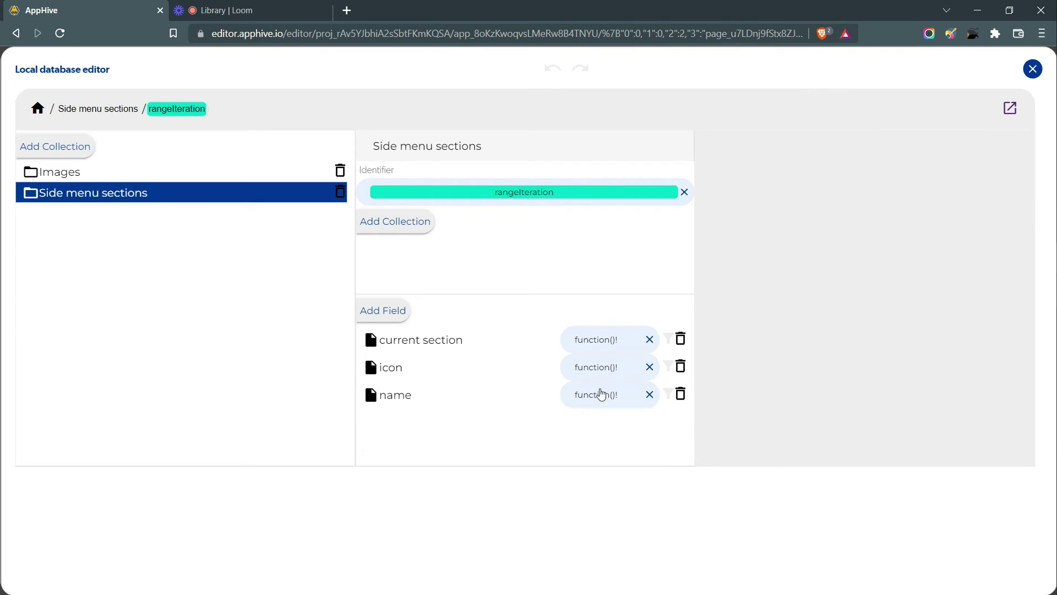
# Open the icon field's function, look over its Switch and cases, and close it.
pyautogui.click(598, 371)
pyautogui.click(505, 400)
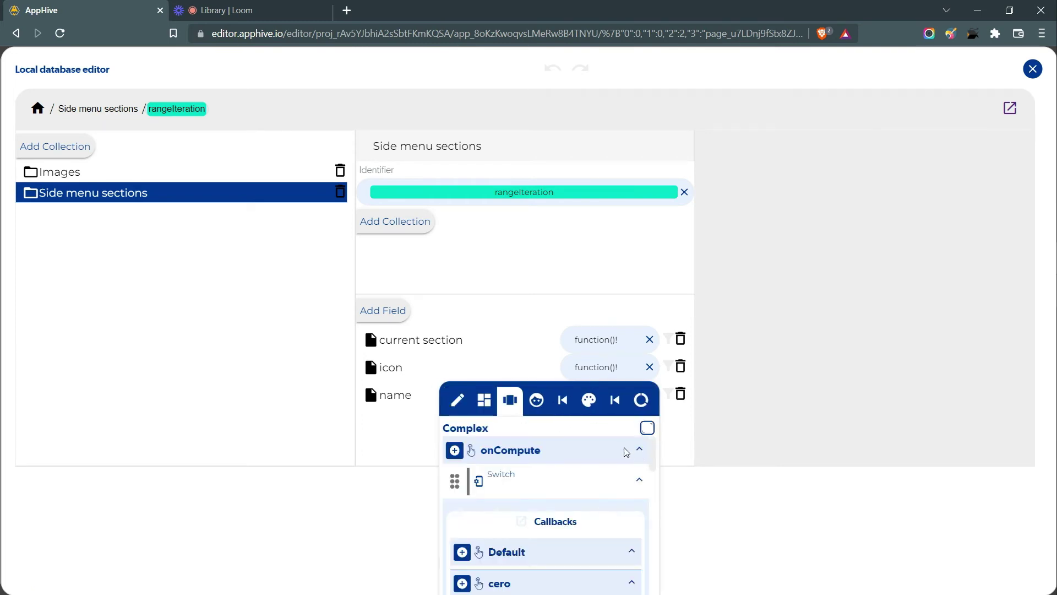
pyautogui.click(588, 486)
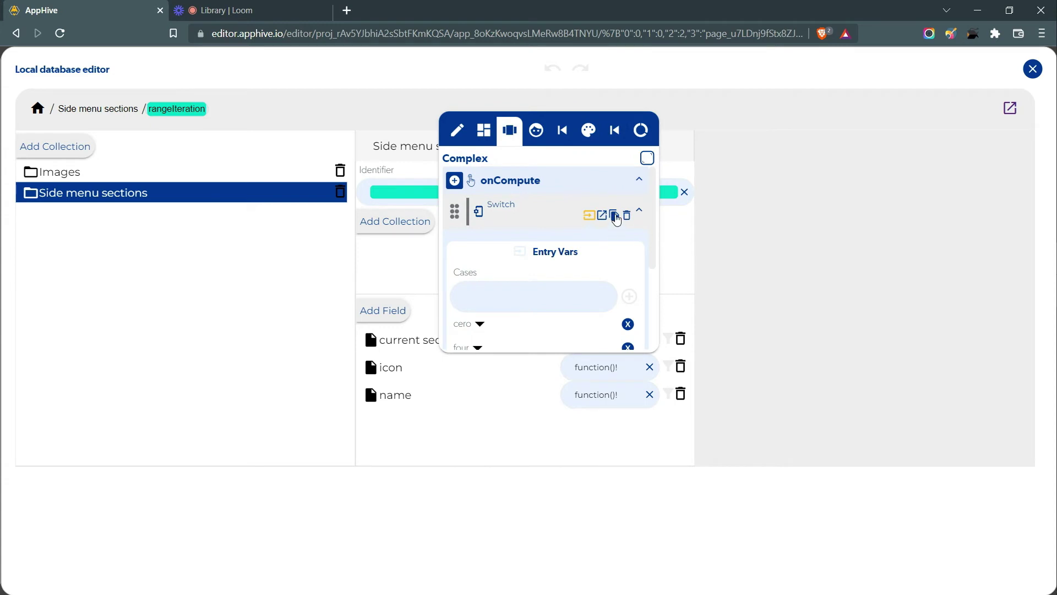
pyautogui.click(592, 397)
# Open the name field's function in an enlarged view showing the Switch's cases and value.
pyautogui.click(592, 395)
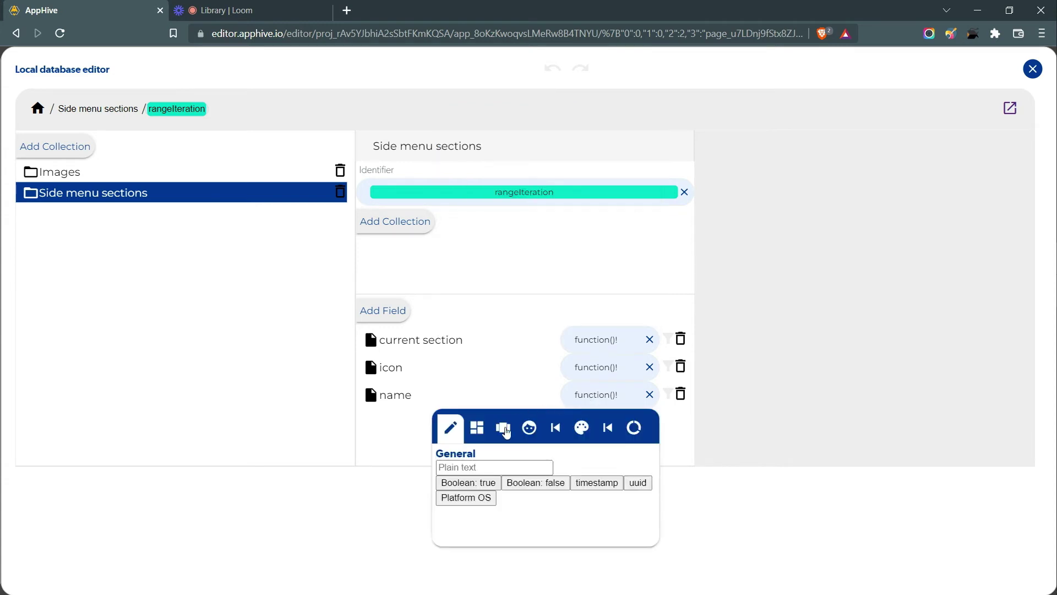
pyautogui.click(502, 427)
pyautogui.click(639, 455)
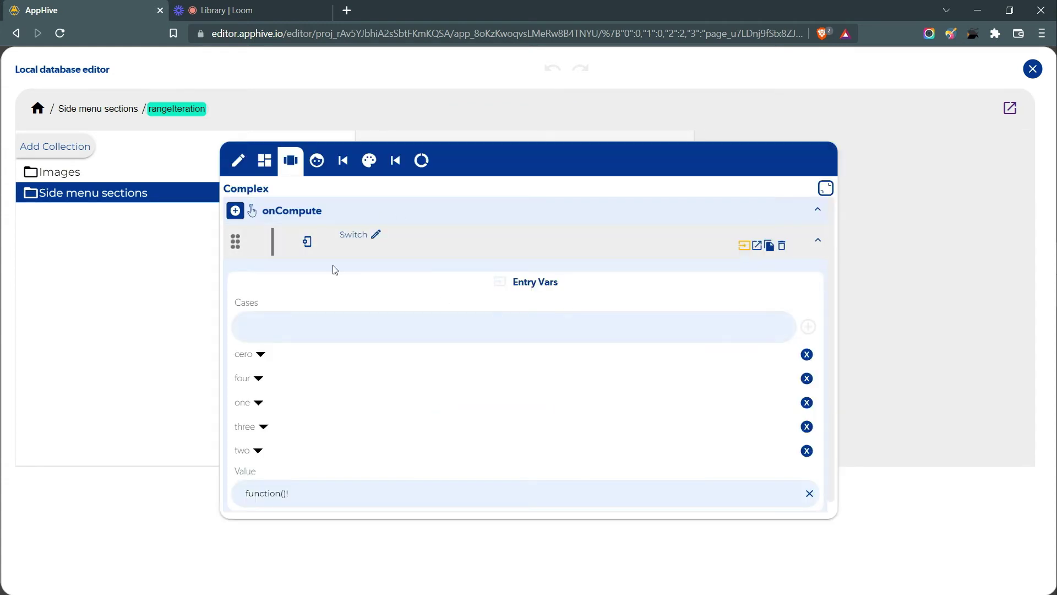
# Open the function in the Switch's Value, review the Global Formater's origin data, types and return value, and close the function editors.
pyautogui.click(284, 484)
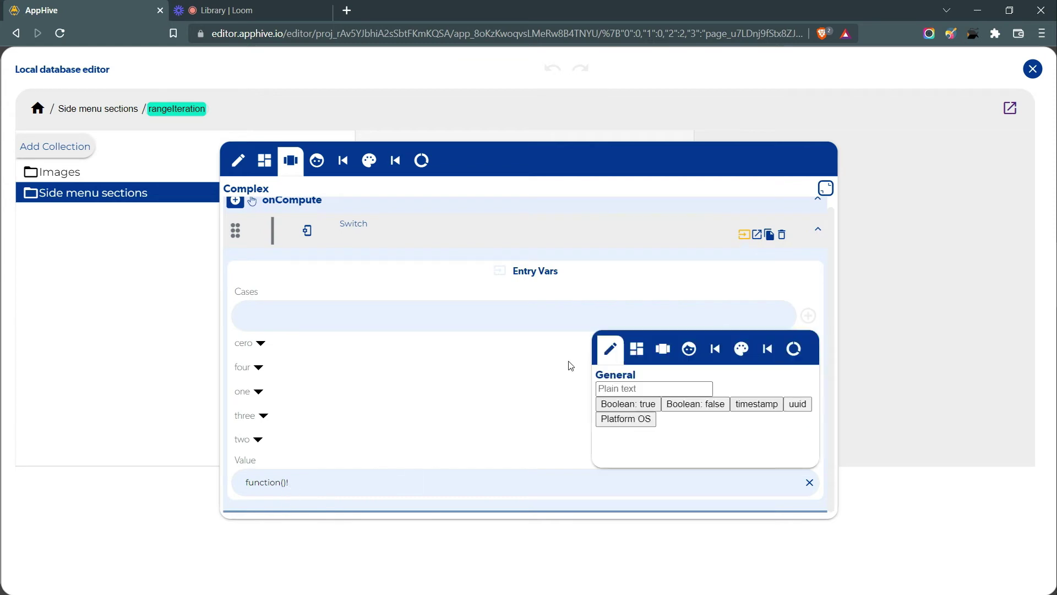
pyautogui.click(663, 356)
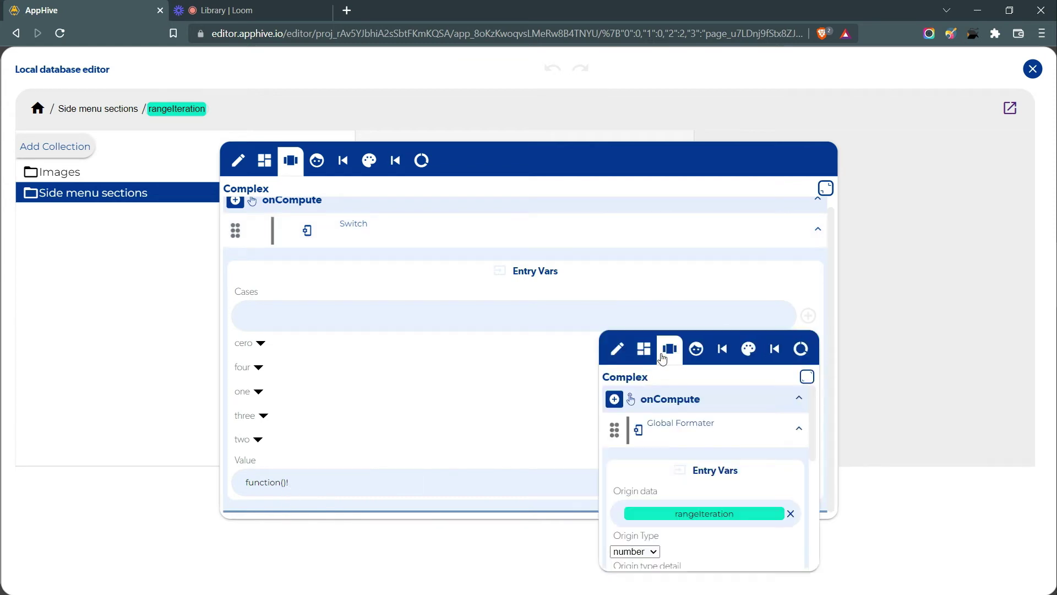
pyautogui.click(808, 378)
pyautogui.scroll(-3, 311, 362)
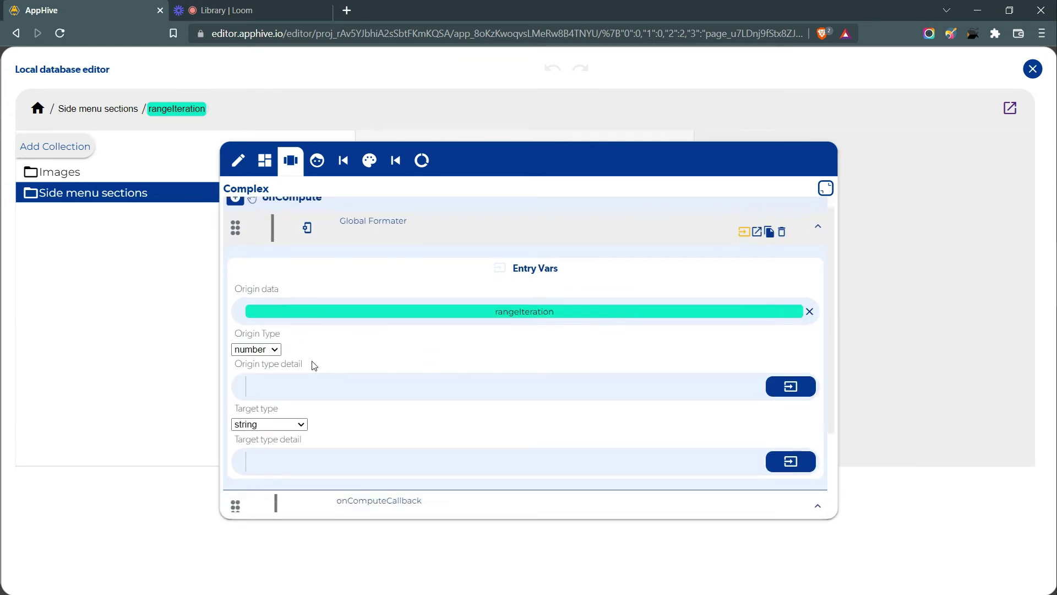
pyautogui.scroll(1, 547, 304)
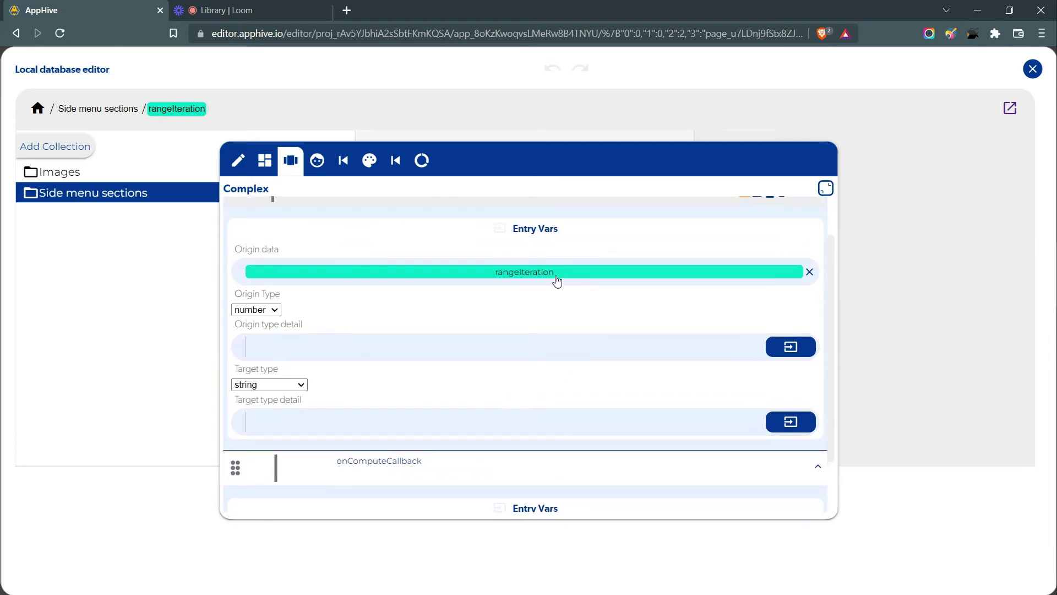
pyautogui.scroll(1, 554, 279)
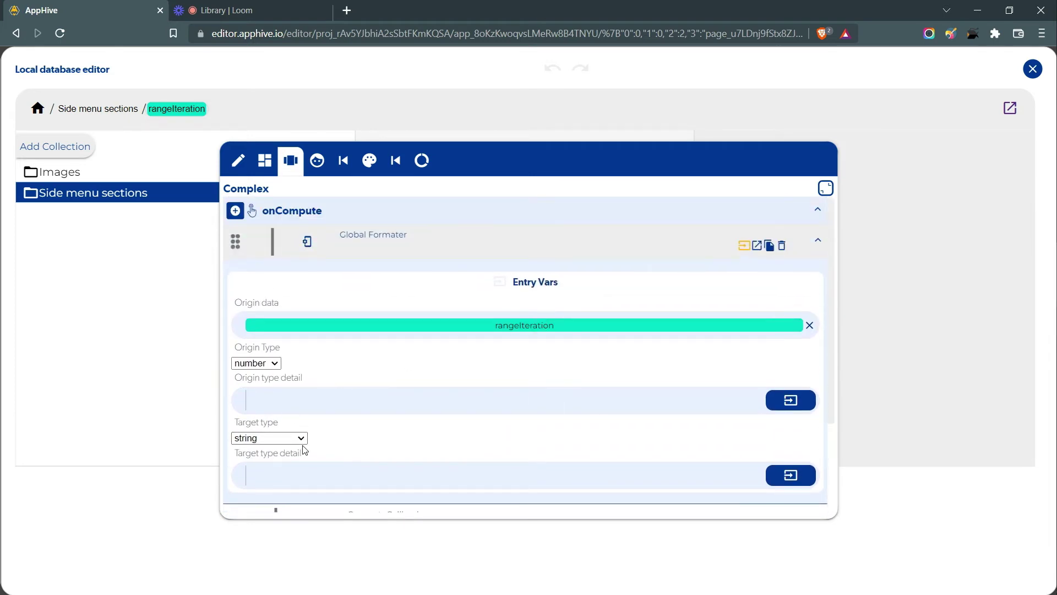
pyautogui.scroll(-3, 302, 450)
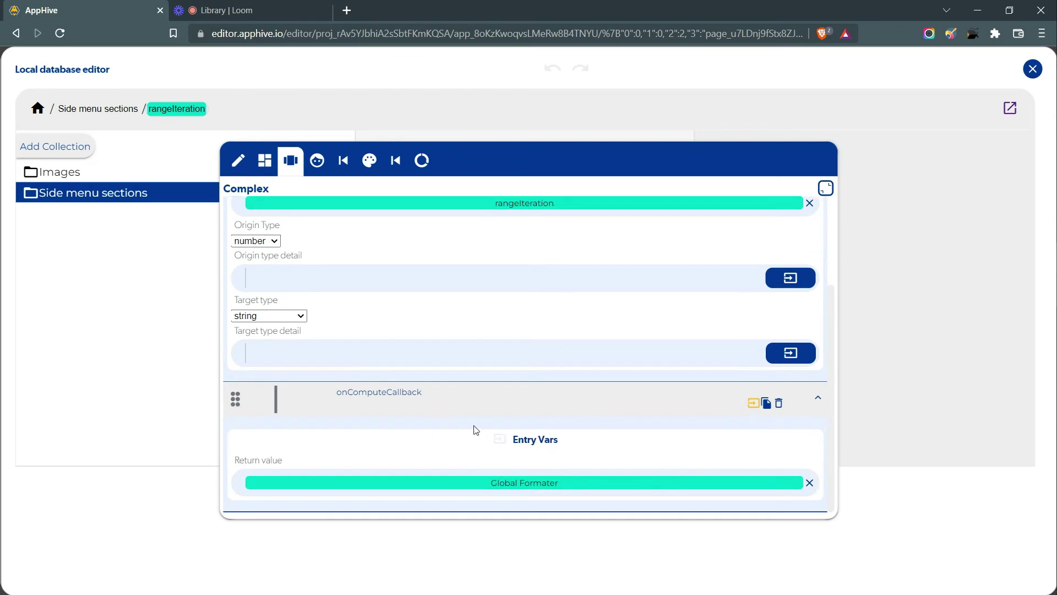
pyautogui.click(593, 121)
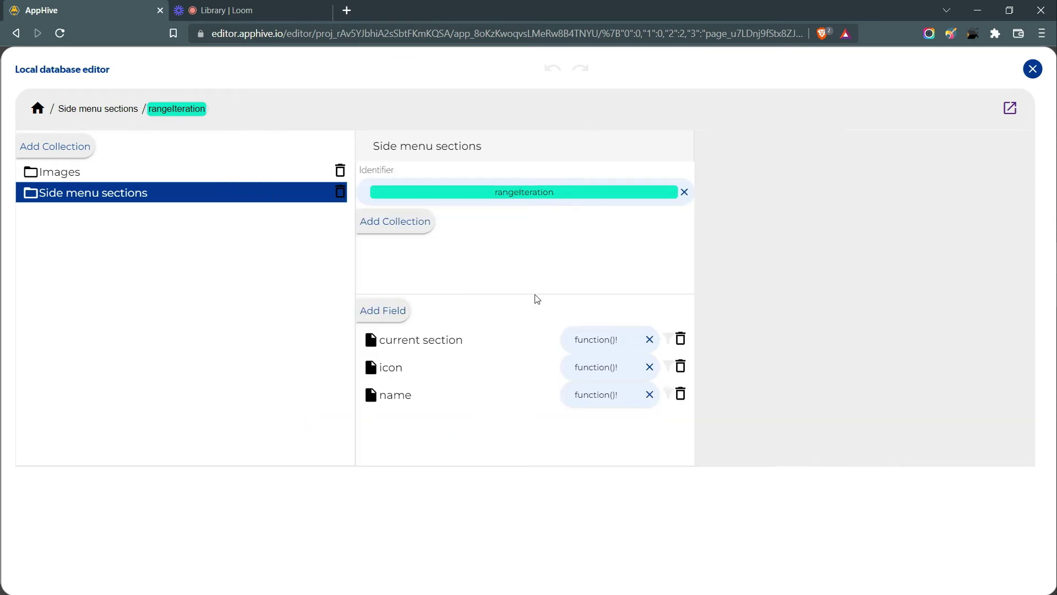
# Open the name field's function, show its Switch's callbacks, and review the return value of case cero.
pyautogui.click(602, 402)
pyautogui.click(503, 427)
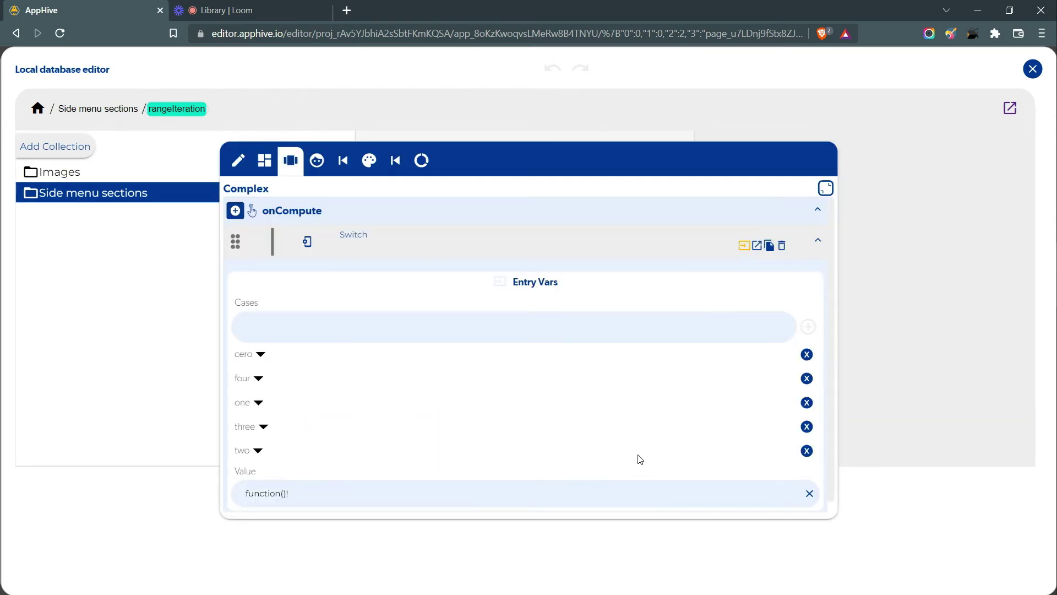
pyautogui.click(756, 247)
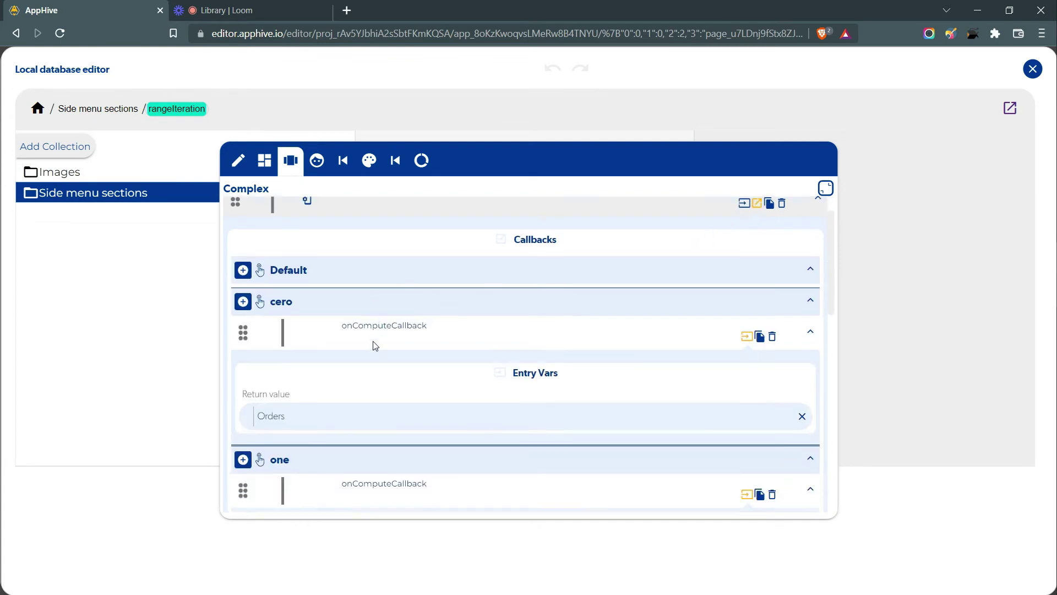
pyautogui.scroll(-2, 372, 346)
pyautogui.scroll(1, 336, 322)
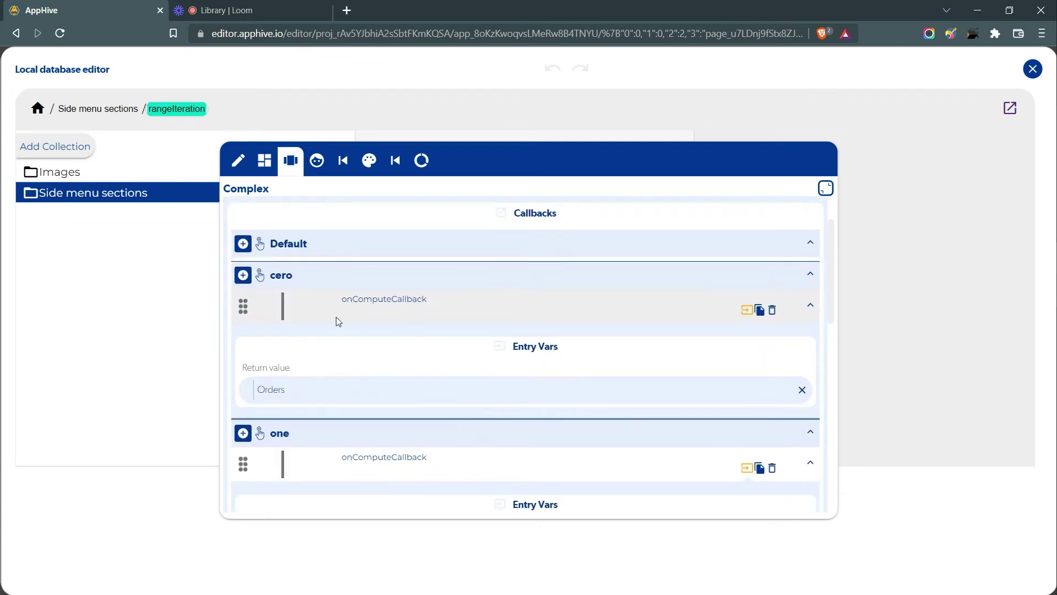
pyautogui.doubleClick(342, 390)
pyautogui.click(363, 354)
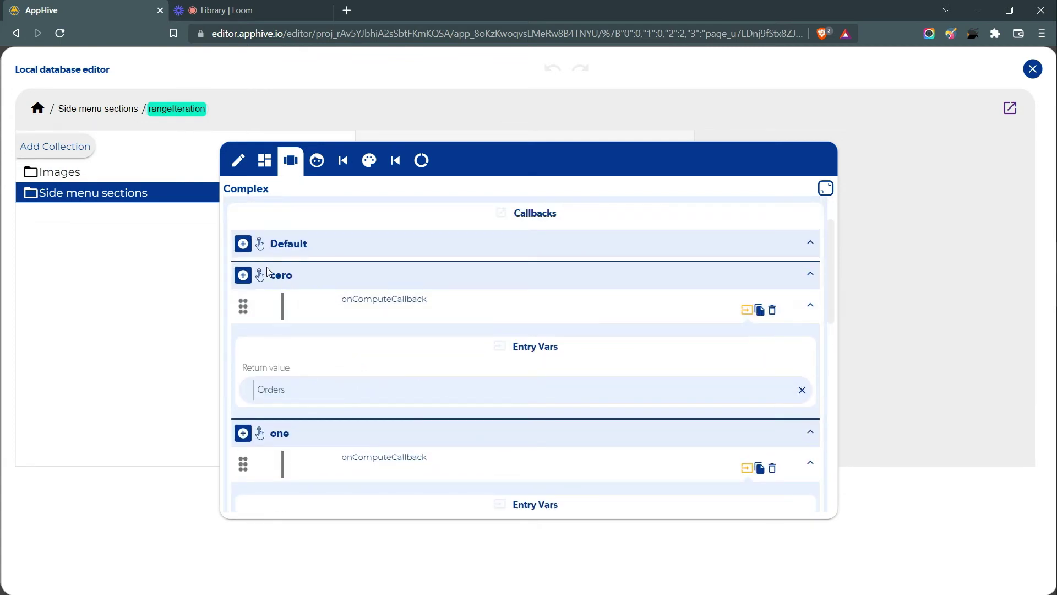
# Review the return values of the name Switch's remaining cases, one through four, and close the function editor.
pyautogui.scroll(-1, 348, 353)
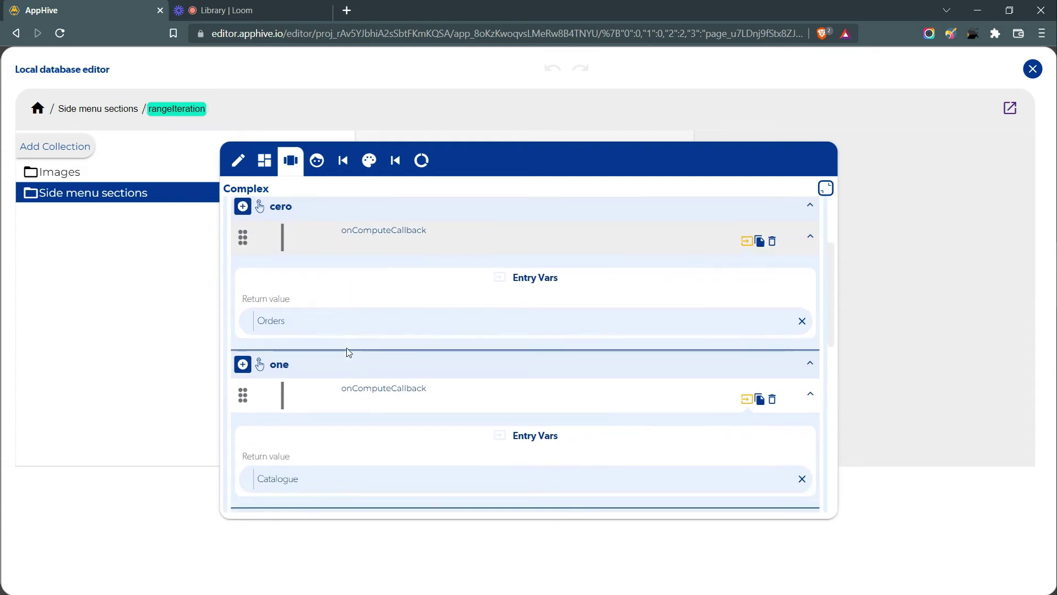
pyautogui.scroll(-1, 311, 364)
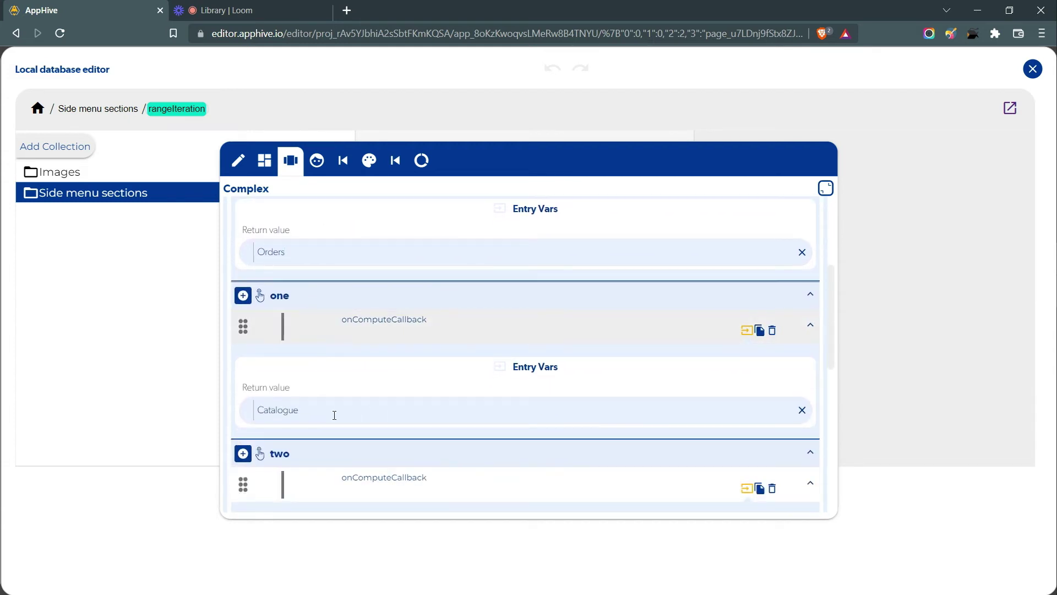
pyautogui.scroll(-2, 337, 396)
pyautogui.scroll(-4, 329, 441)
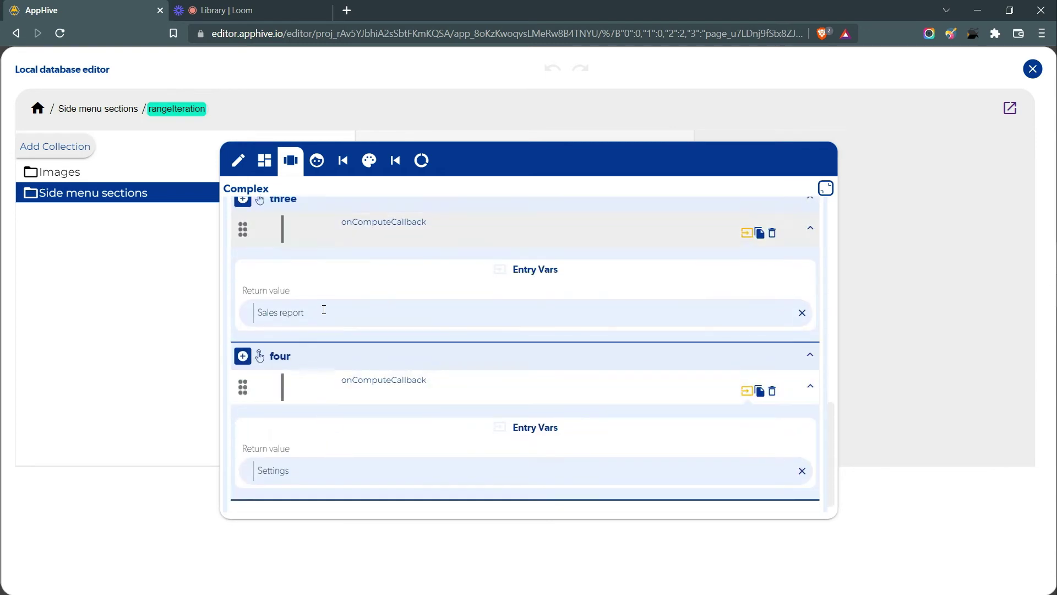
pyautogui.click(899, 311)
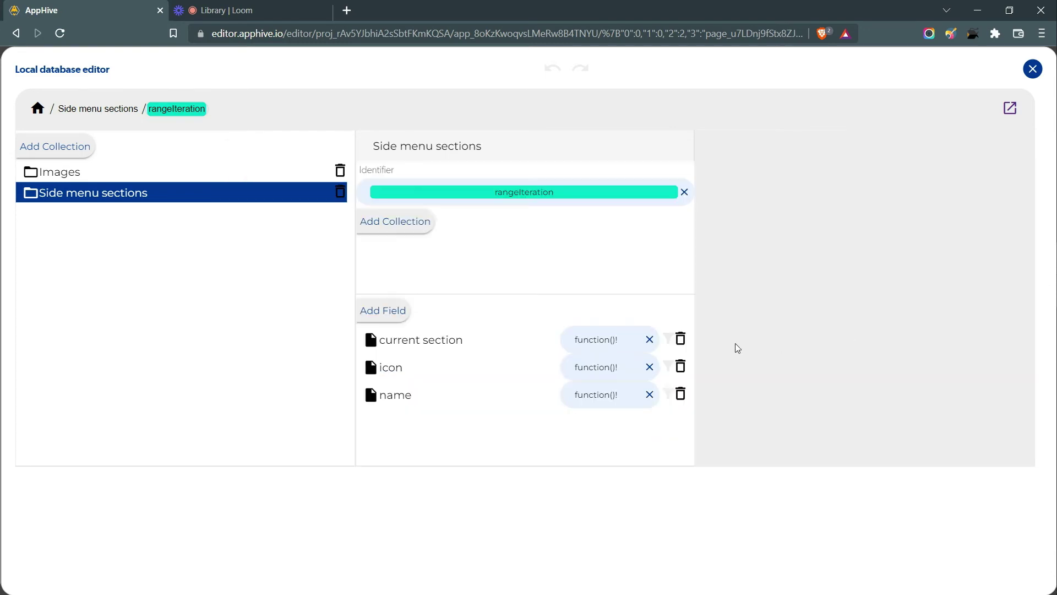
# Recheck the Iteration callback's database browser, close it, and review rangeIteration's entry variables before returning to its callbacks.
pyautogui.click(1032, 71)
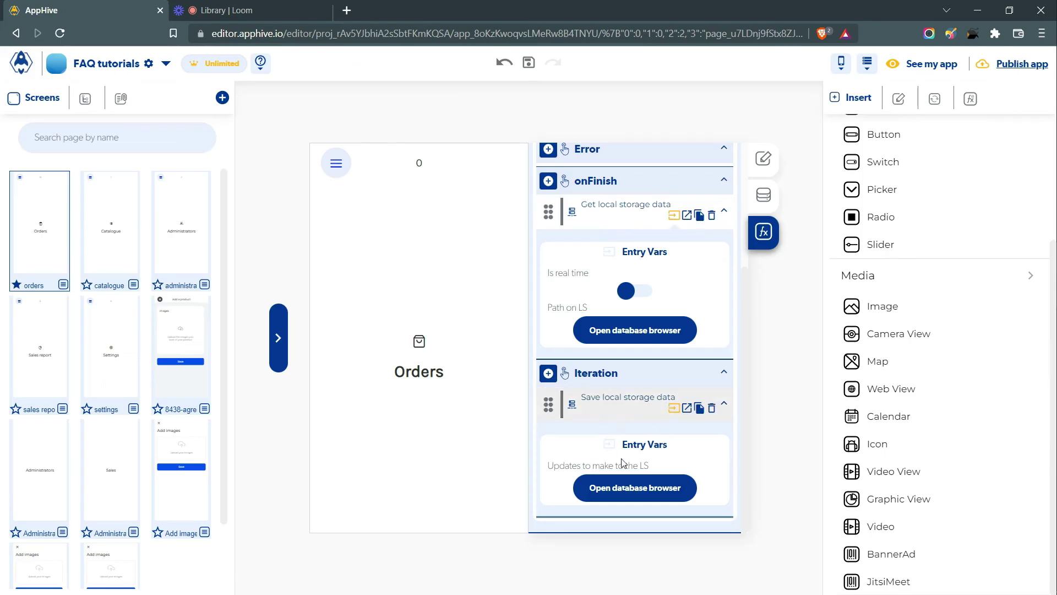
pyautogui.click(640, 490)
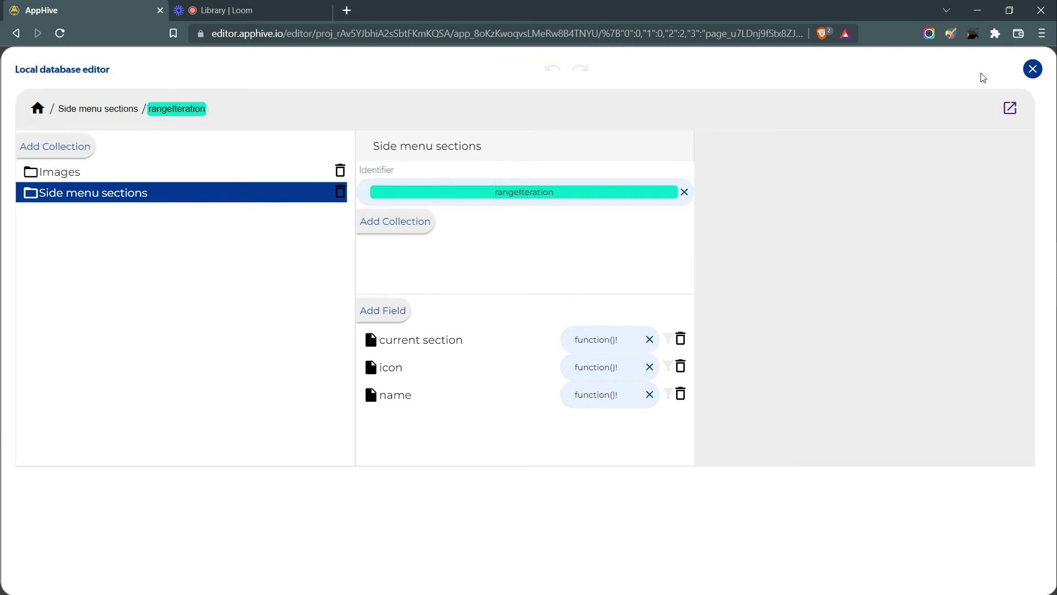
pyautogui.click(1031, 70)
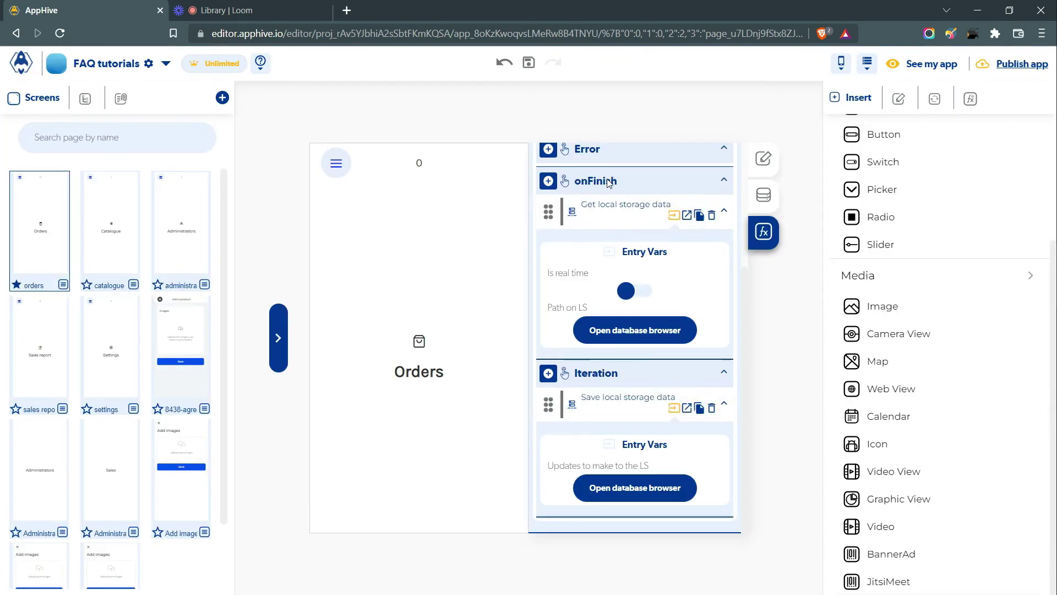
pyautogui.scroll(3, 580, 183)
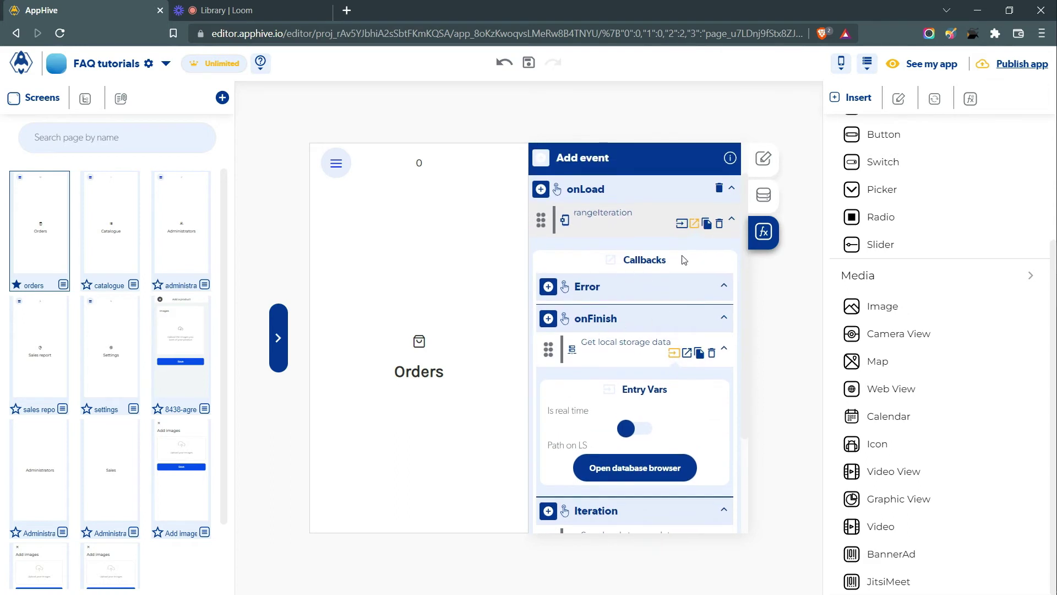
pyautogui.click(681, 224)
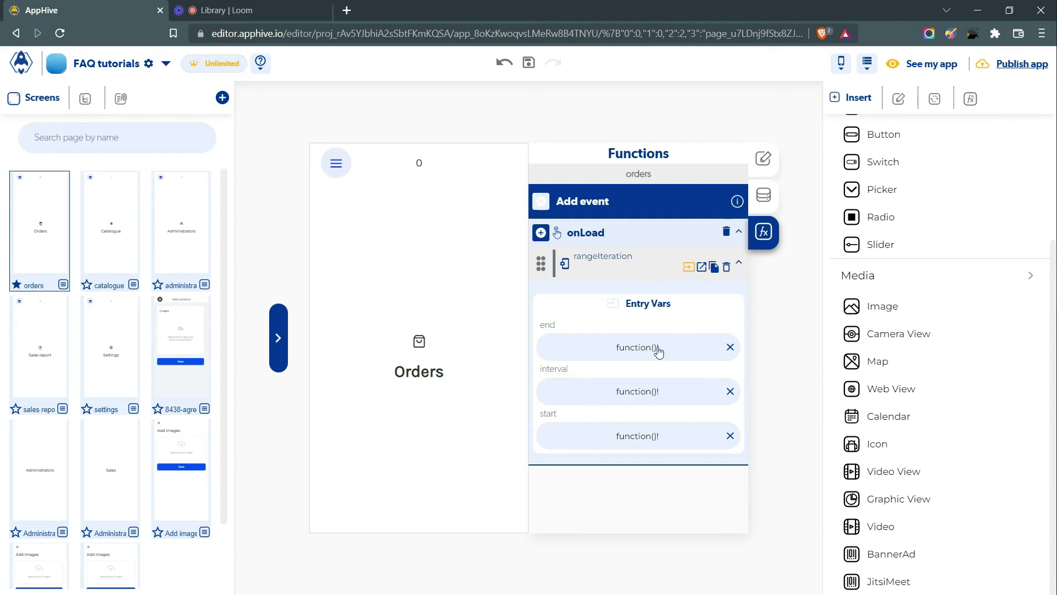
pyautogui.click(701, 267)
# Show the function categories available for onFinish, then inspect the database path of its Get local storage data function and close the browser.
pyautogui.scroll(-1, 700, 287)
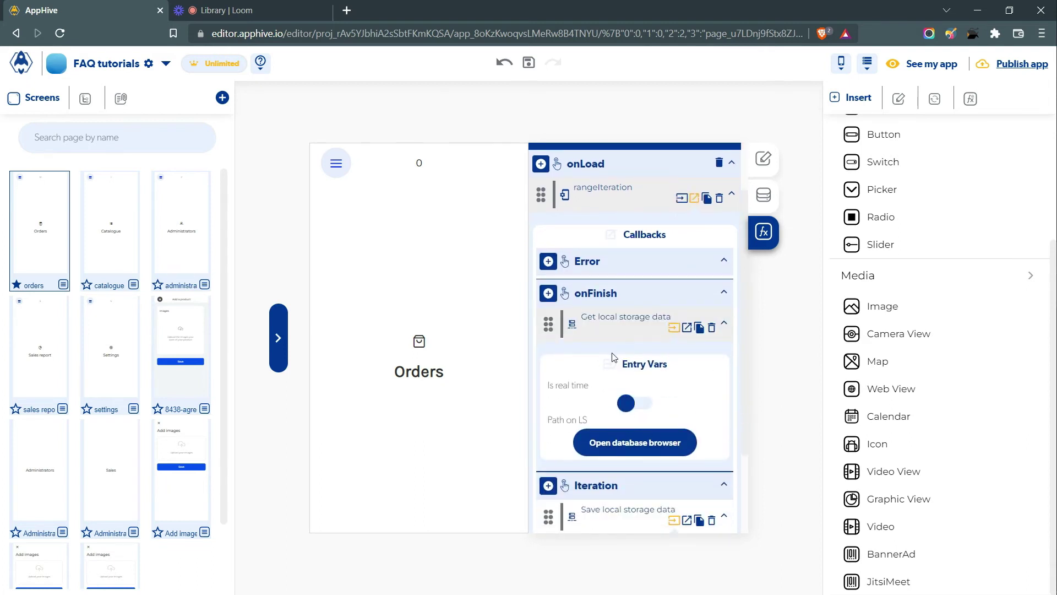
pyautogui.scroll(-1, 613, 357)
pyautogui.click(550, 224)
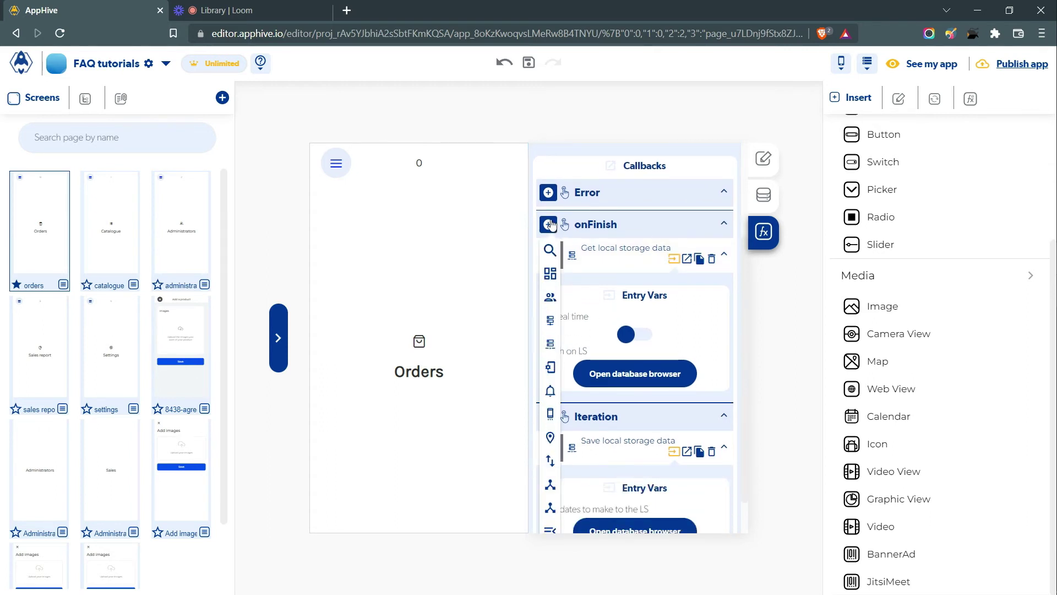
pyautogui.click(551, 347)
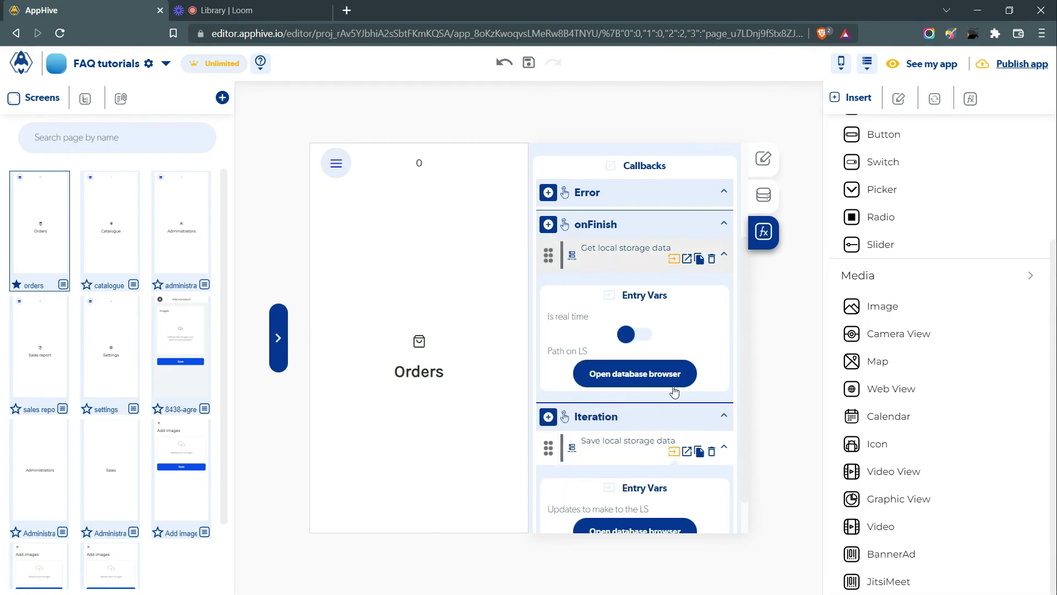
pyautogui.click(621, 380)
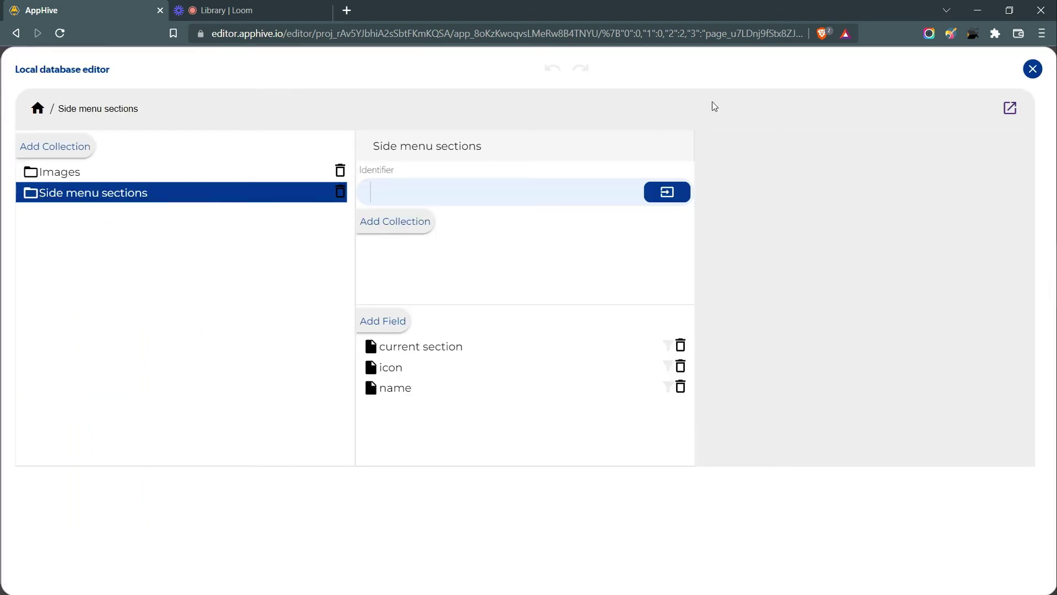
pyautogui.click(1033, 69)
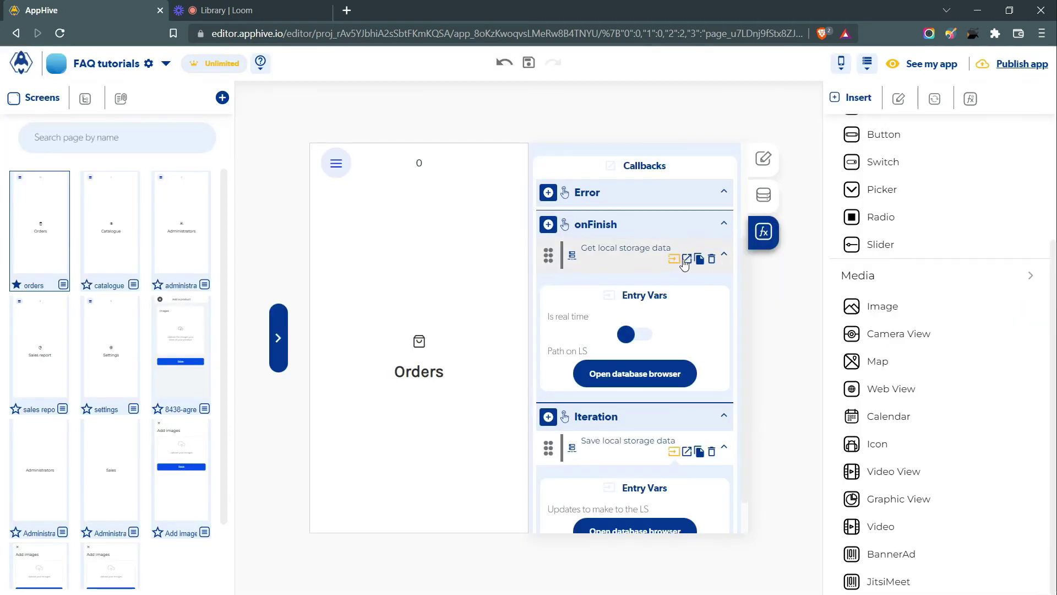
# Show the callbacks of Get local storage data and where Add collections to UI is found among the Controls functions for Success retrieving data.
pyautogui.click(686, 259)
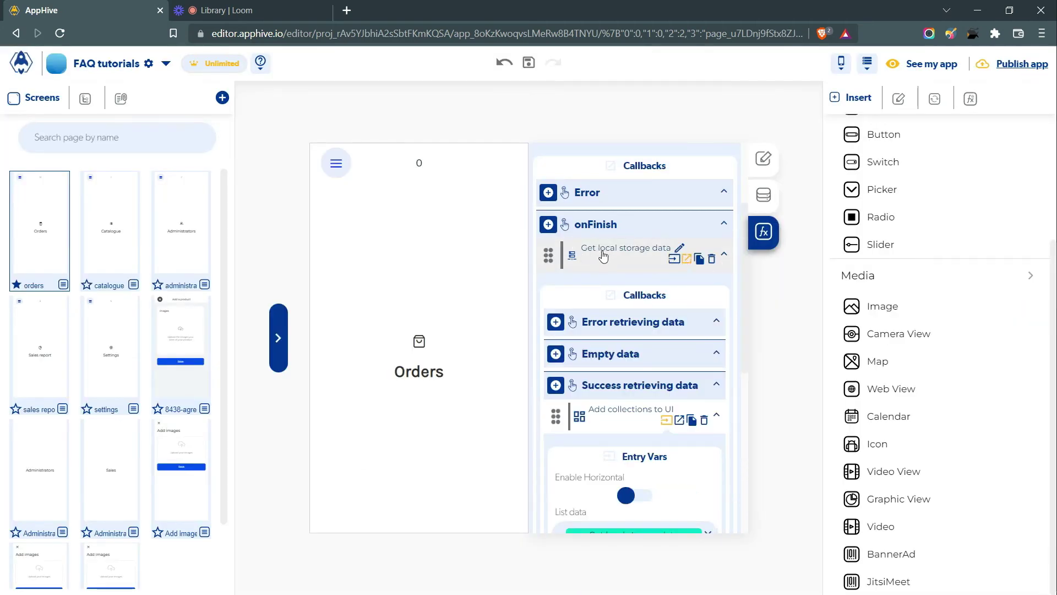
pyautogui.scroll(-4, 639, 258)
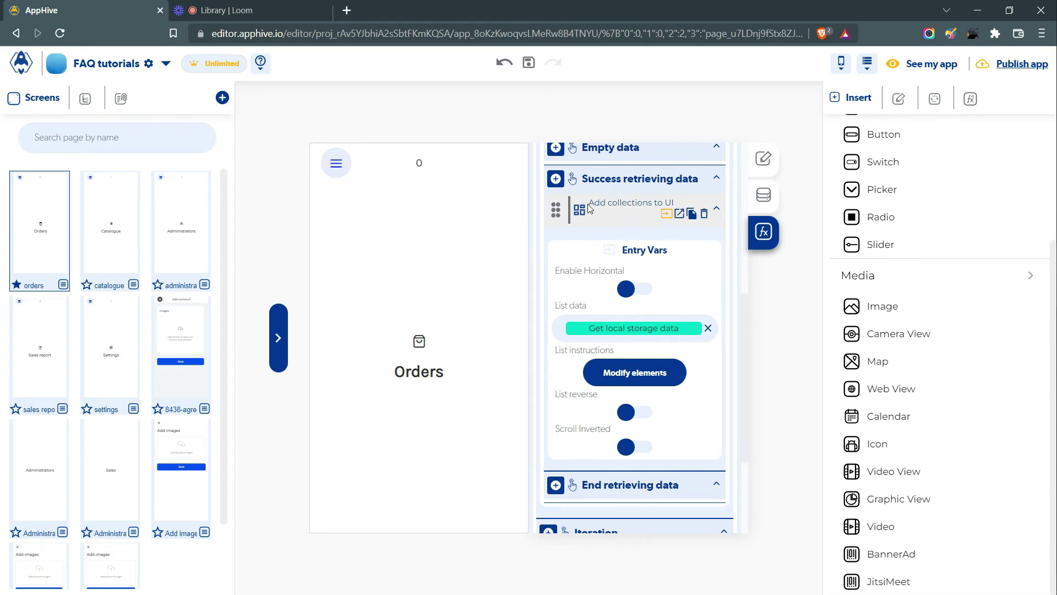
pyautogui.click(556, 209)
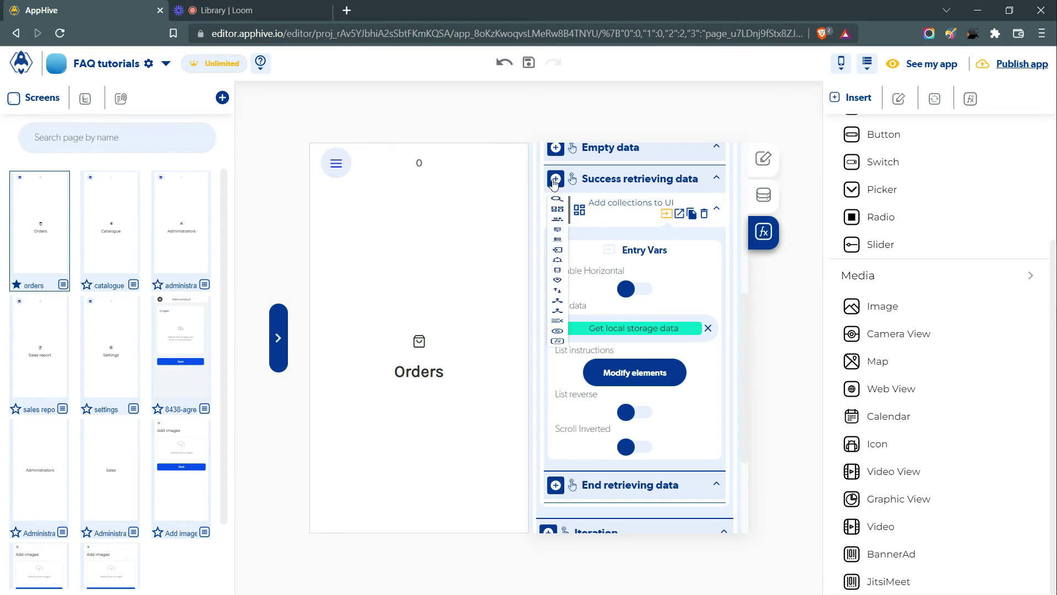
pyautogui.click(556, 229)
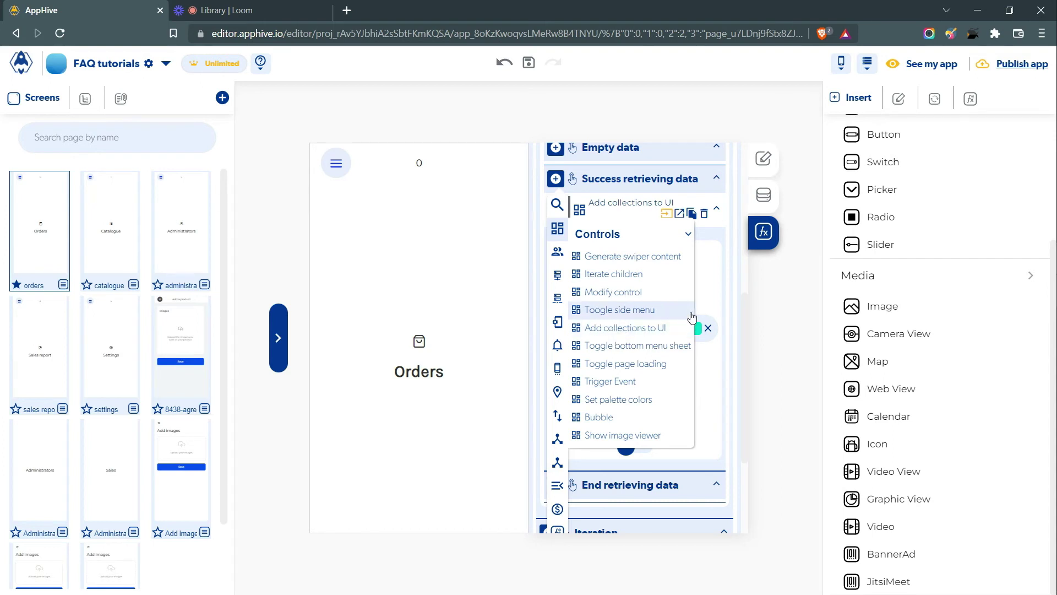
pyautogui.scroll(2, 694, 286)
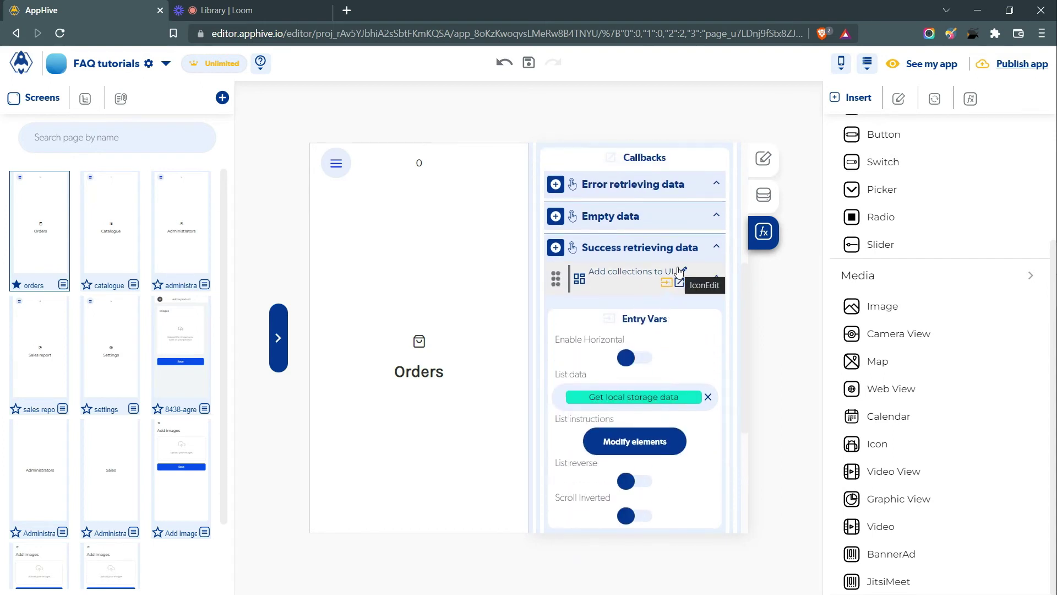
pyautogui.scroll(3, 678, 411)
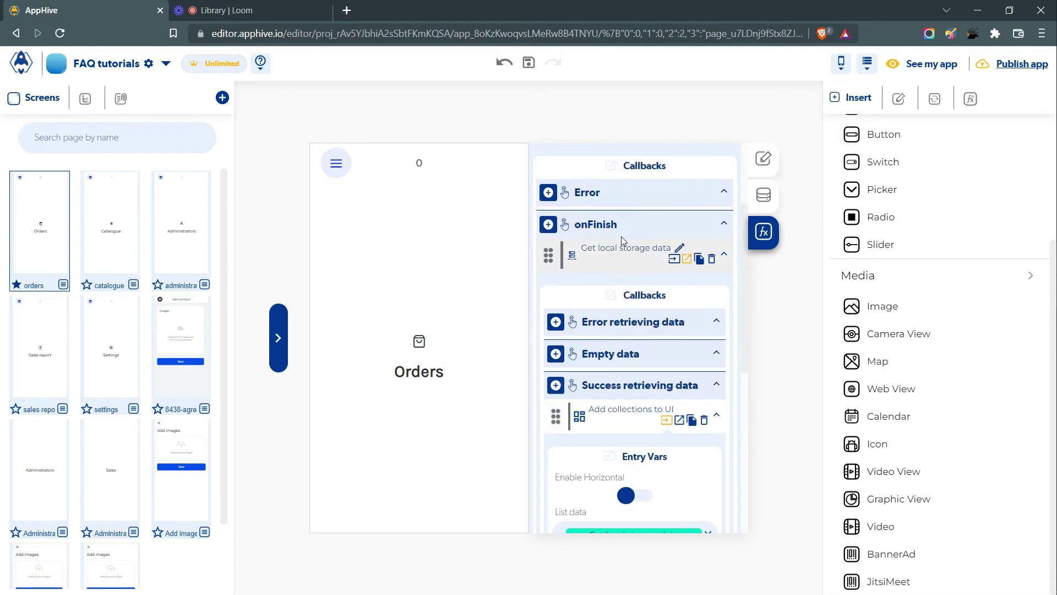
# Choose the Get local storage data previous output as the List data of Add collections to UI.
pyautogui.scroll(-5, 665, 253)
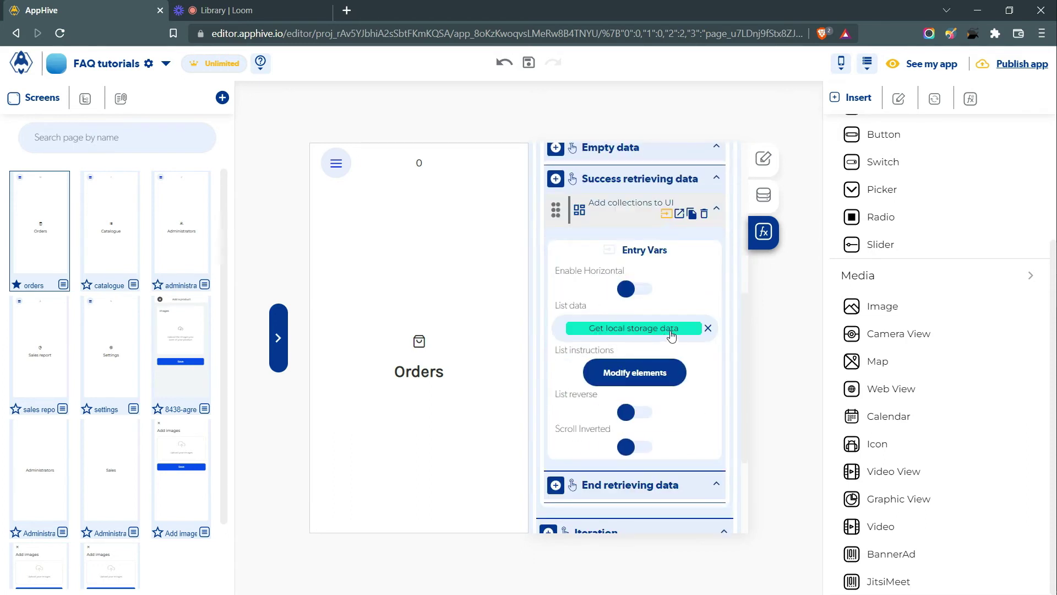
pyautogui.click(665, 338)
pyautogui.click(658, 362)
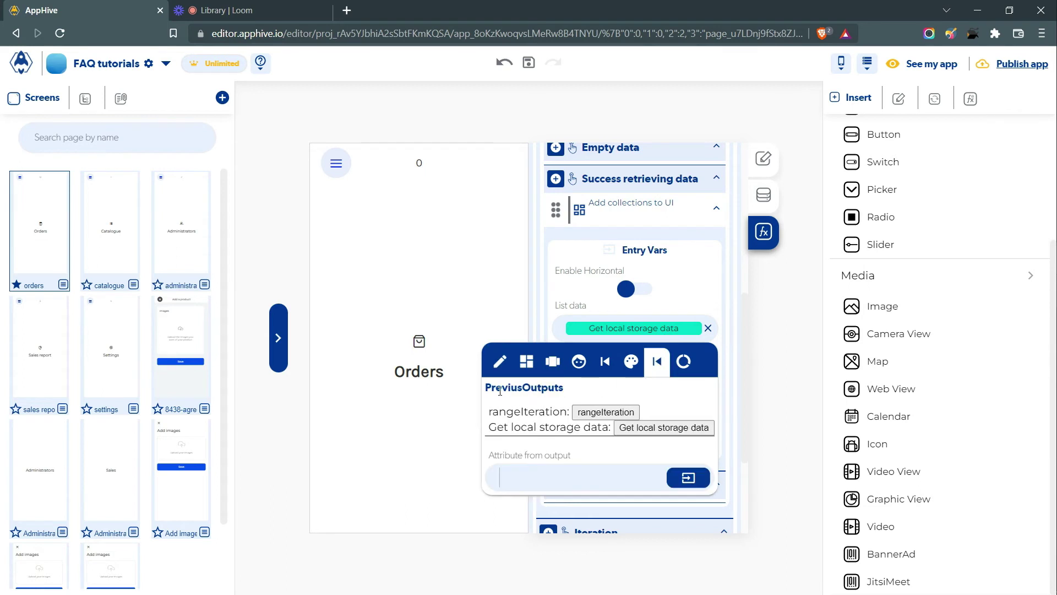
pyautogui.click(665, 427)
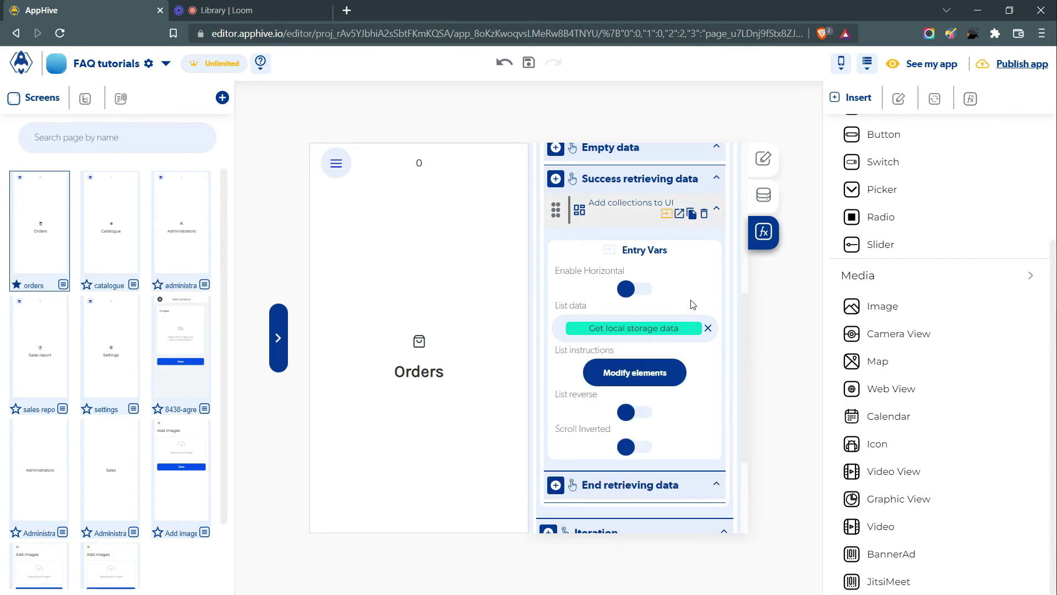
# Open the list instructions of Add collections to UI, expand the side menu in the preview, and show the selected list's data bindings.
pyautogui.click(650, 379)
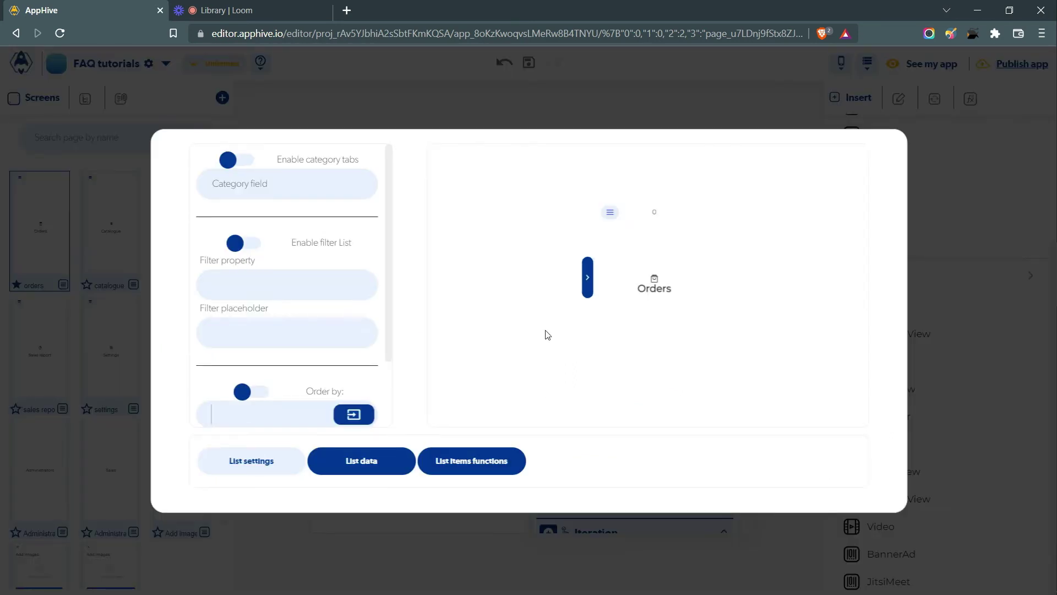
pyautogui.click(588, 290)
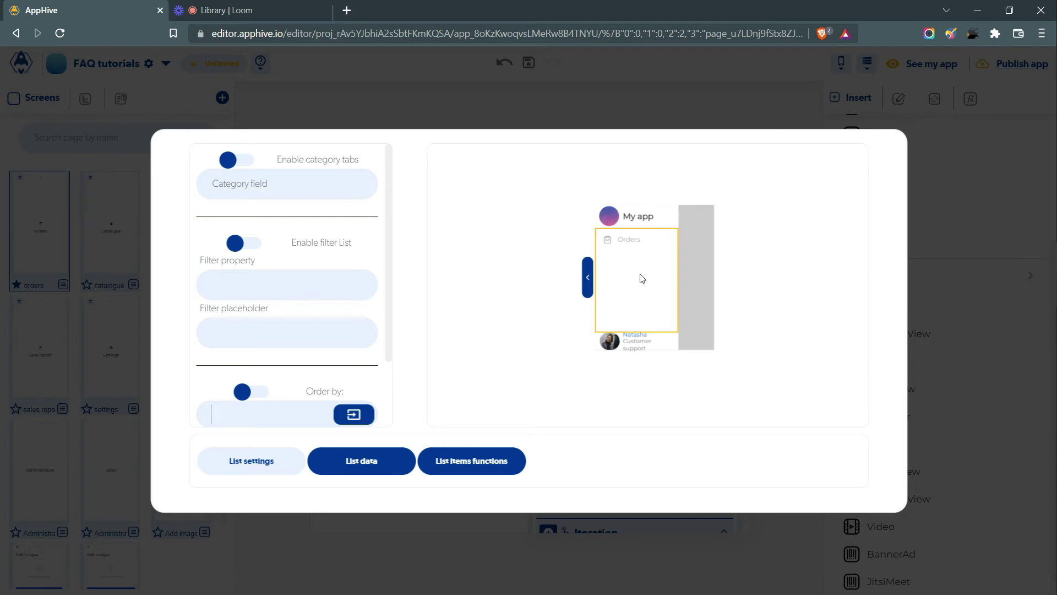
pyautogui.click(394, 462)
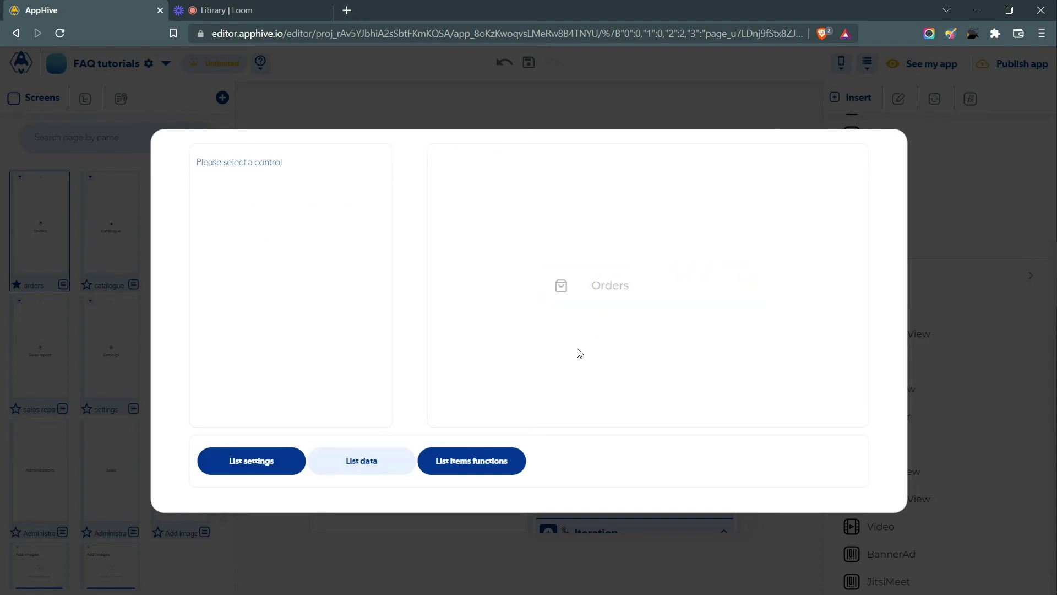
# Select the list item's icon and display the list context bound to its src|name property.
pyautogui.click(564, 287)
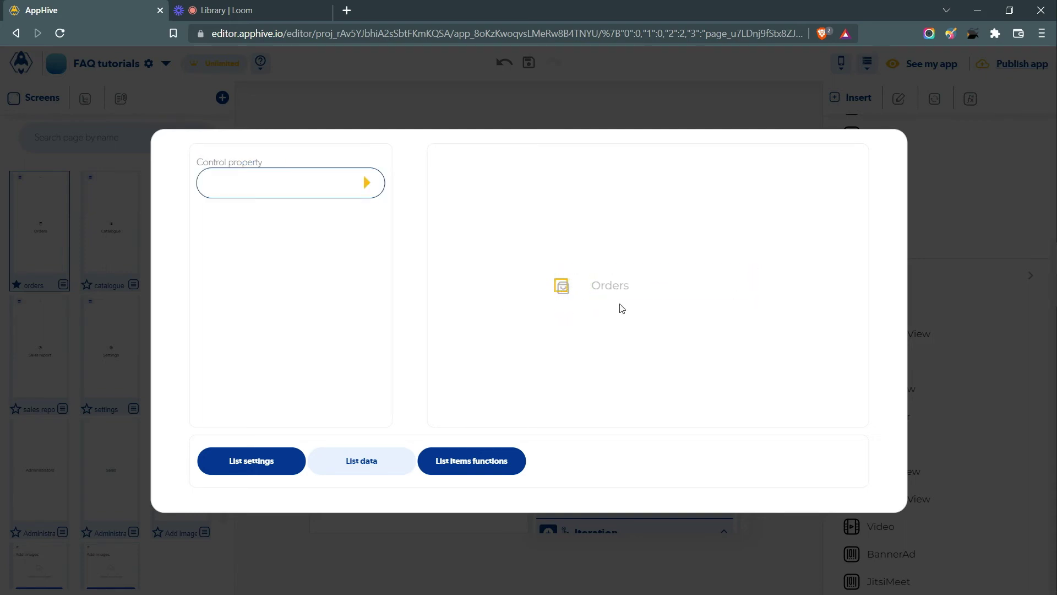
pyautogui.click(366, 189)
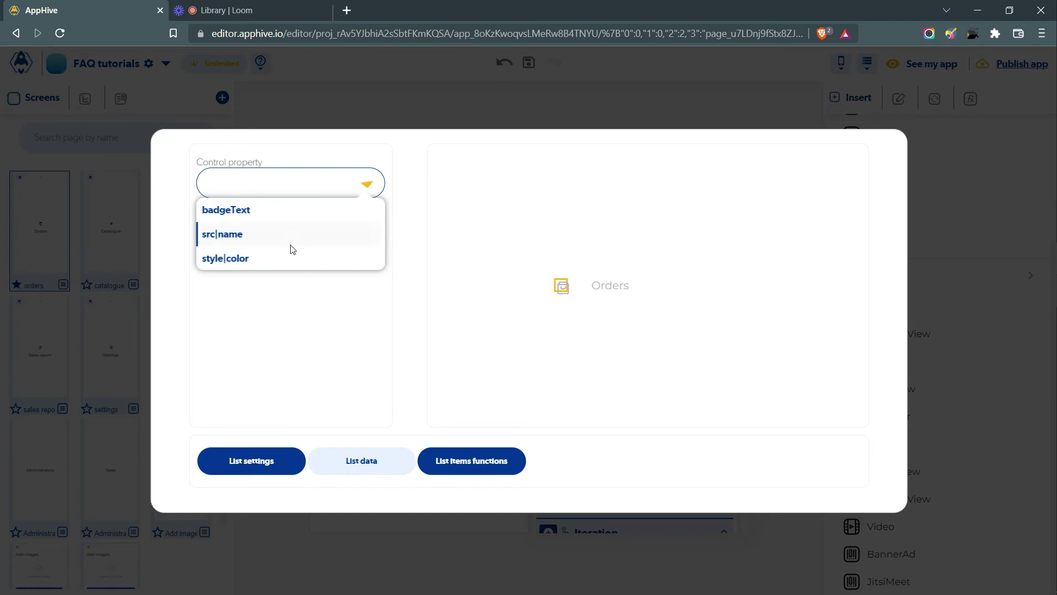
pyautogui.click(247, 236)
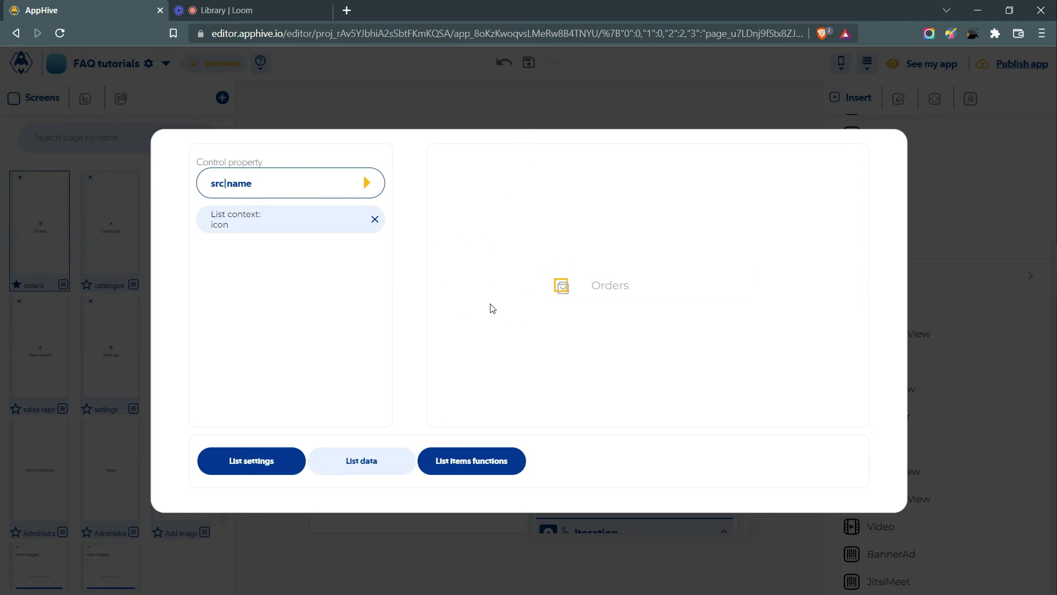
# Select the list item's Orders label and display the list context bound to its text property.
pyautogui.click(621, 291)
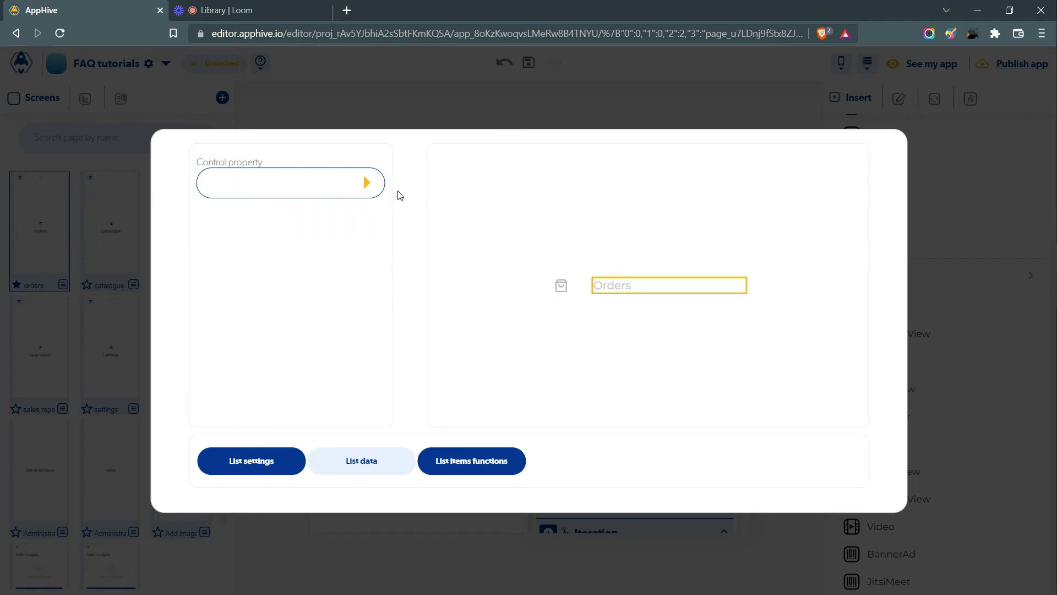
pyautogui.click(367, 182)
pyautogui.click(243, 283)
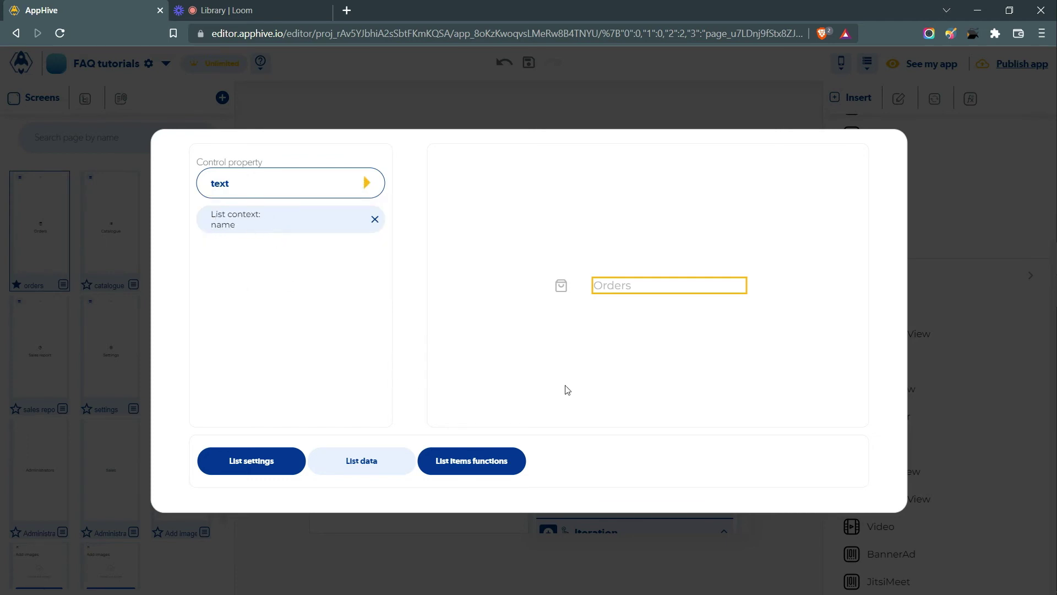
# Select the list item's container and open the function bound to its style|background property in the enlarged editor.
pyautogui.click(546, 292)
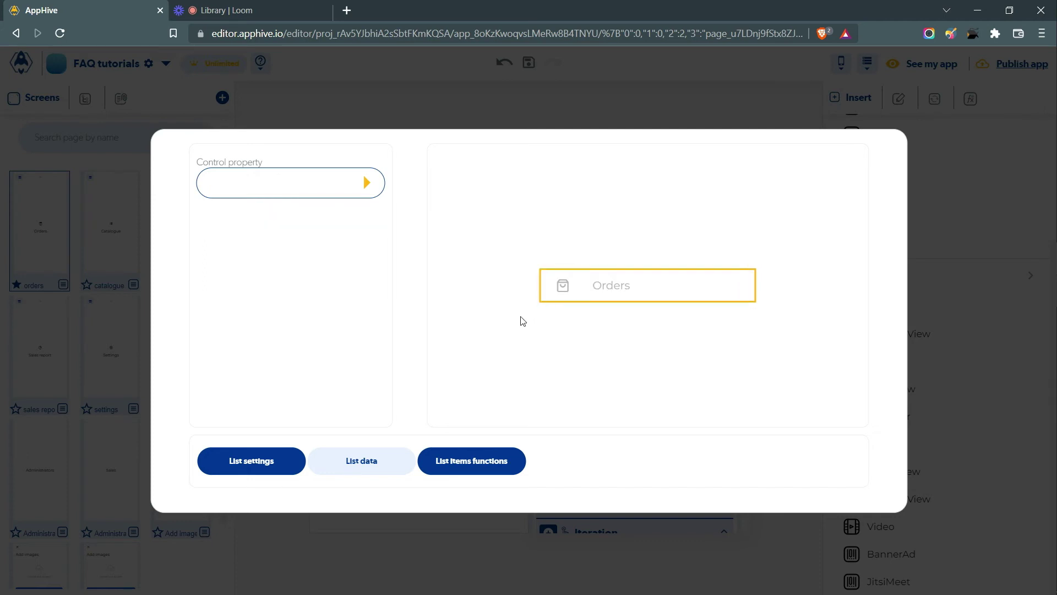
pyautogui.click(365, 192)
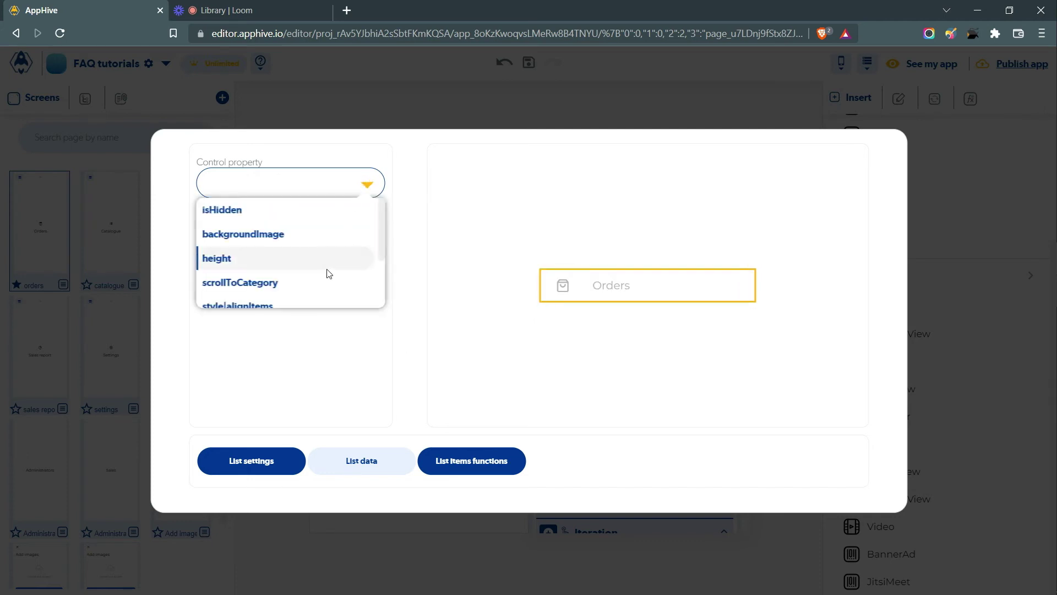
pyautogui.scroll(-2, 311, 245)
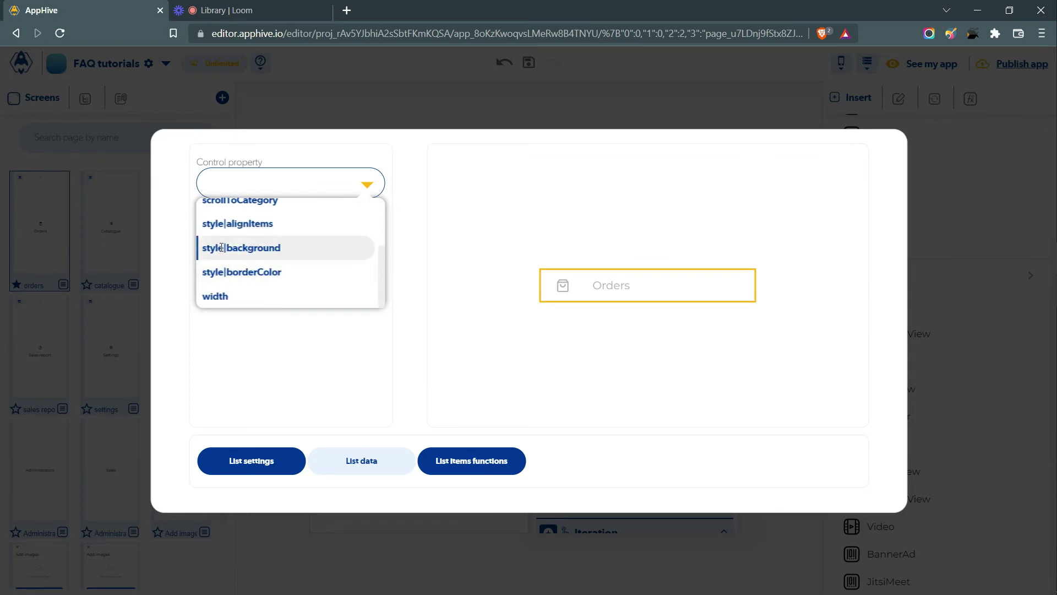
pyautogui.click(265, 248)
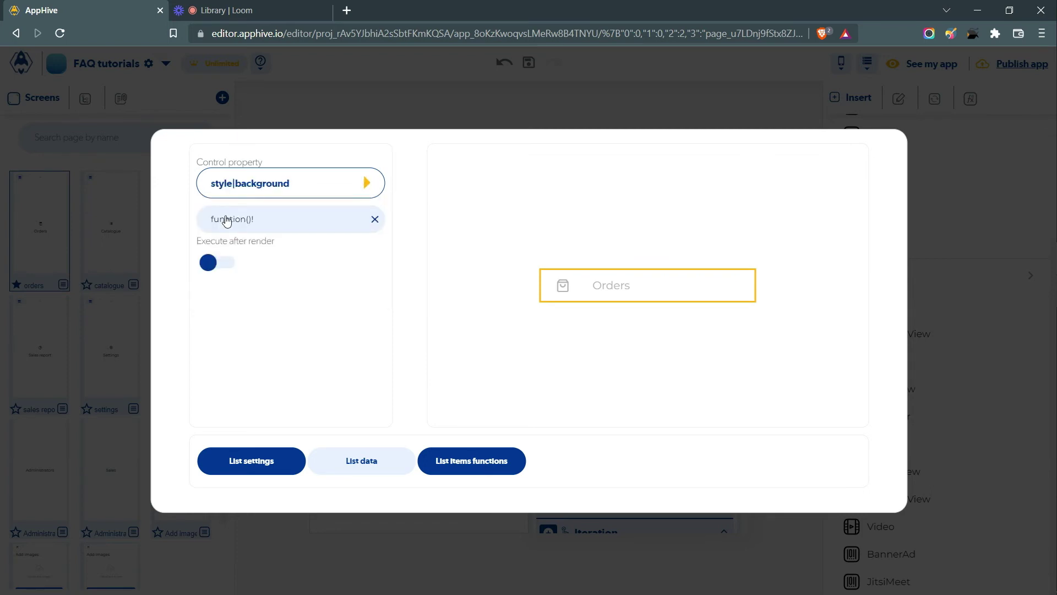
pyautogui.click(226, 219)
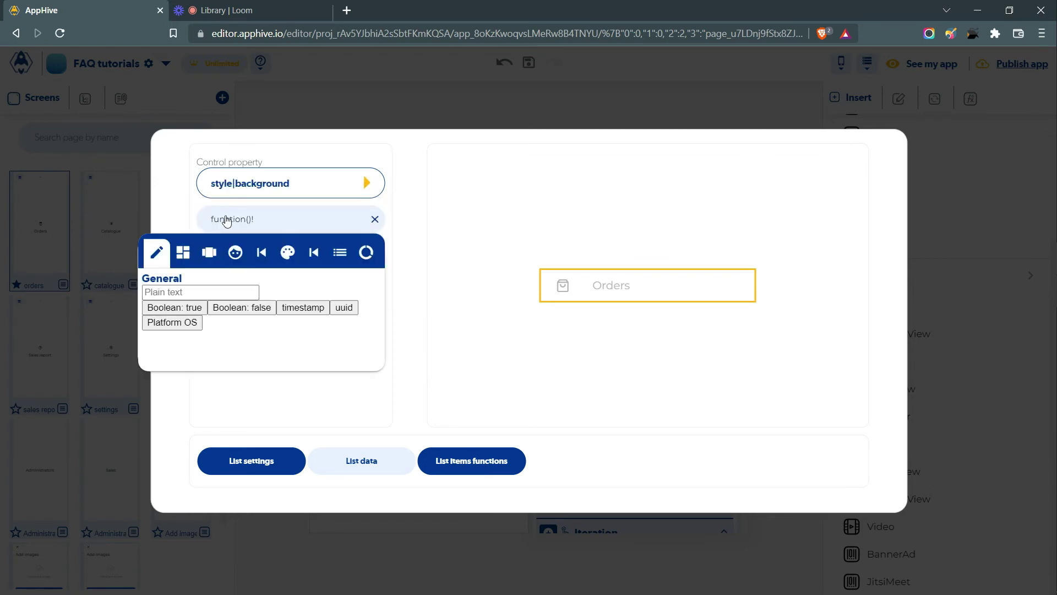
pyautogui.click(212, 256)
pyautogui.click(374, 282)
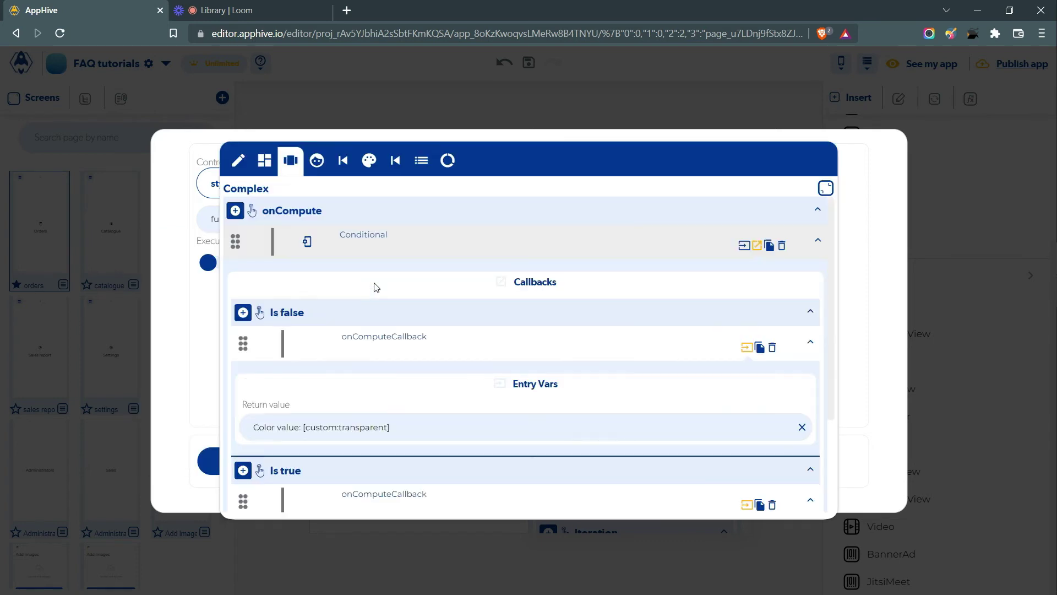
# Review the background conditional's entry variables, followed by its Is false and Is true callbacks.
pyautogui.click(745, 246)
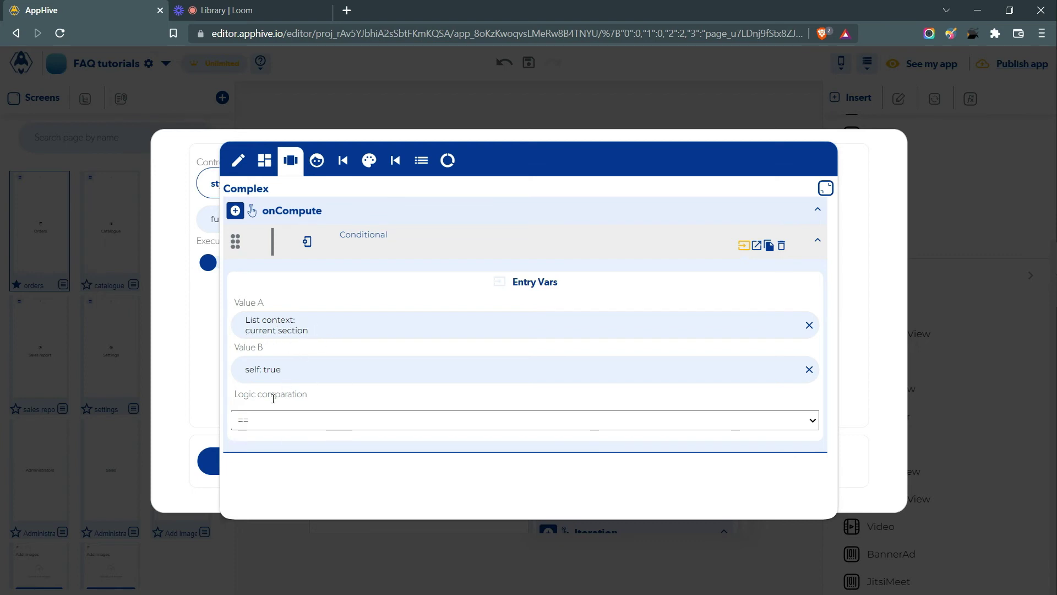
pyautogui.click(756, 250)
pyautogui.scroll(-2, 603, 279)
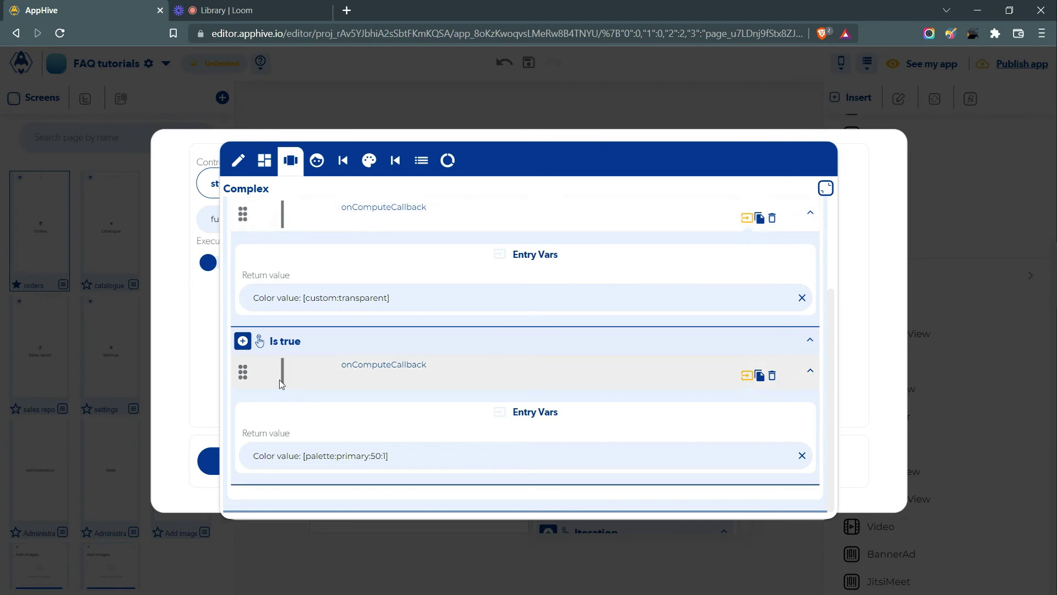
# Display the actions available for the background conditional's Is true callback.
pyautogui.click(243, 341)
pyautogui.scroll(-5, 245, 386)
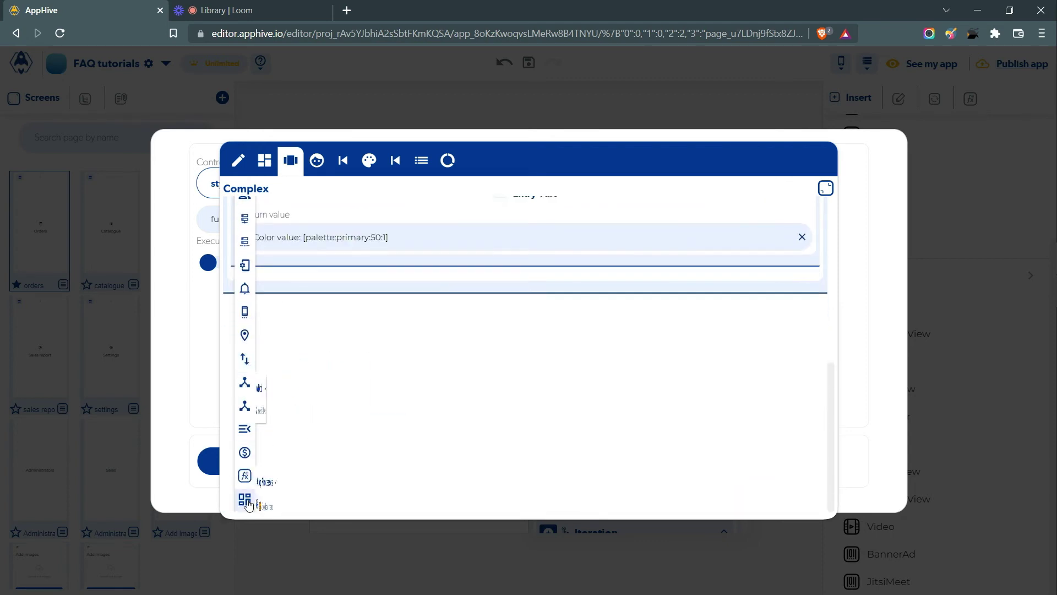
pyautogui.moveTo(244, 502)
pyautogui.click(312, 506)
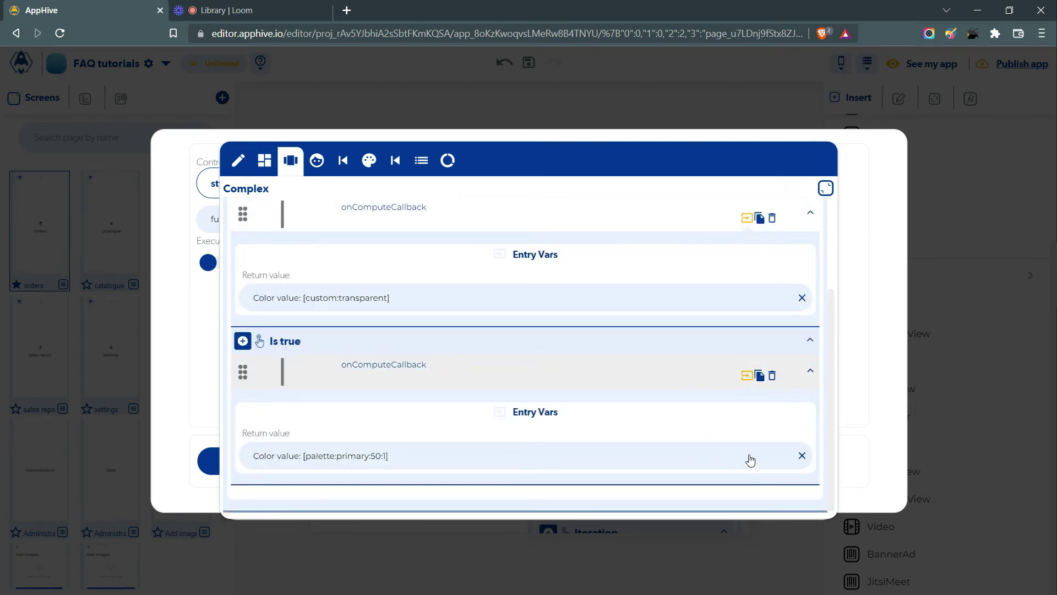
# Show the palette colour options behind the Is true return value, and close them.
pyautogui.click(750, 459)
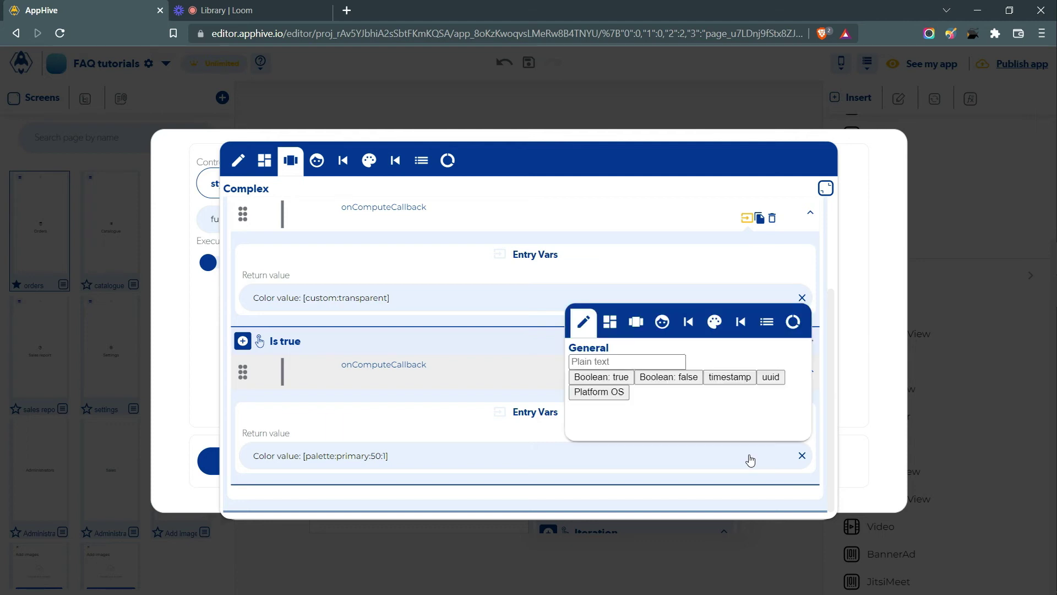
pyautogui.click(714, 325)
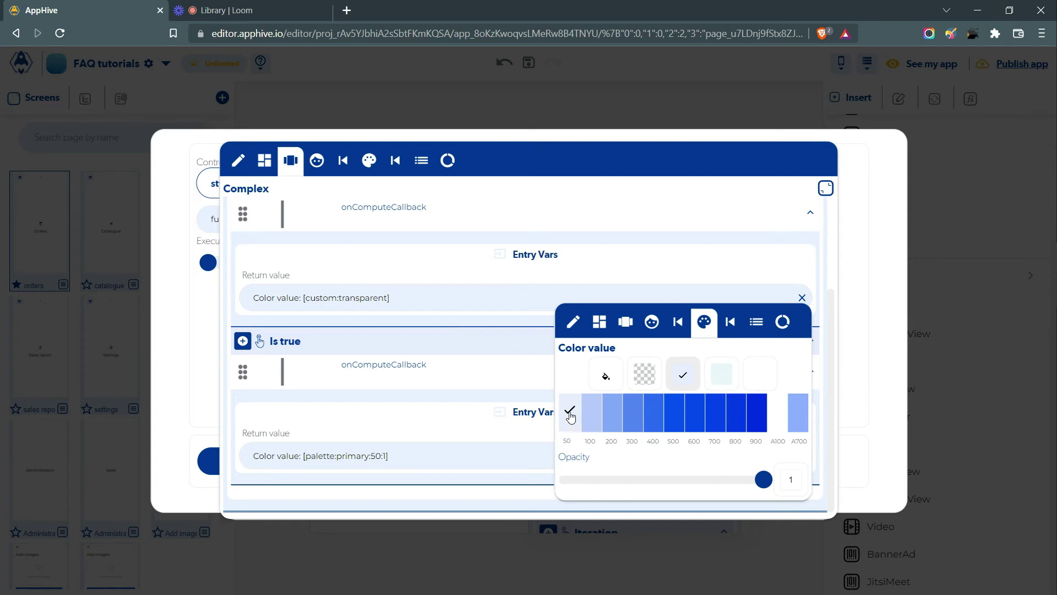
pyautogui.click(385, 407)
# Try the palette black 50 colour as the Is false return value, and restore transparent.
pyautogui.scroll(2, 299, 347)
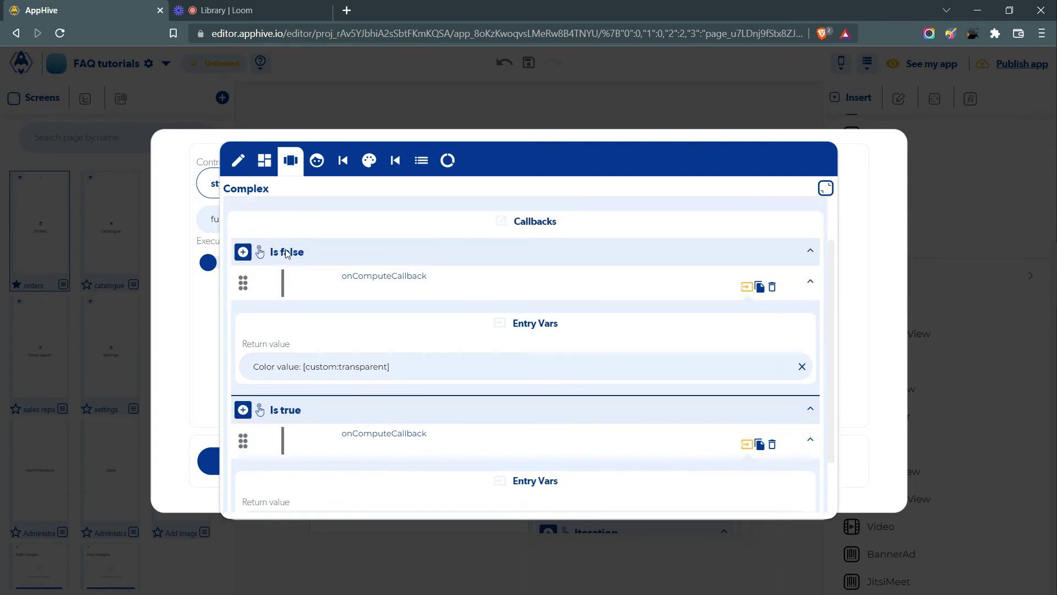
pyautogui.click(482, 376)
pyautogui.click(714, 400)
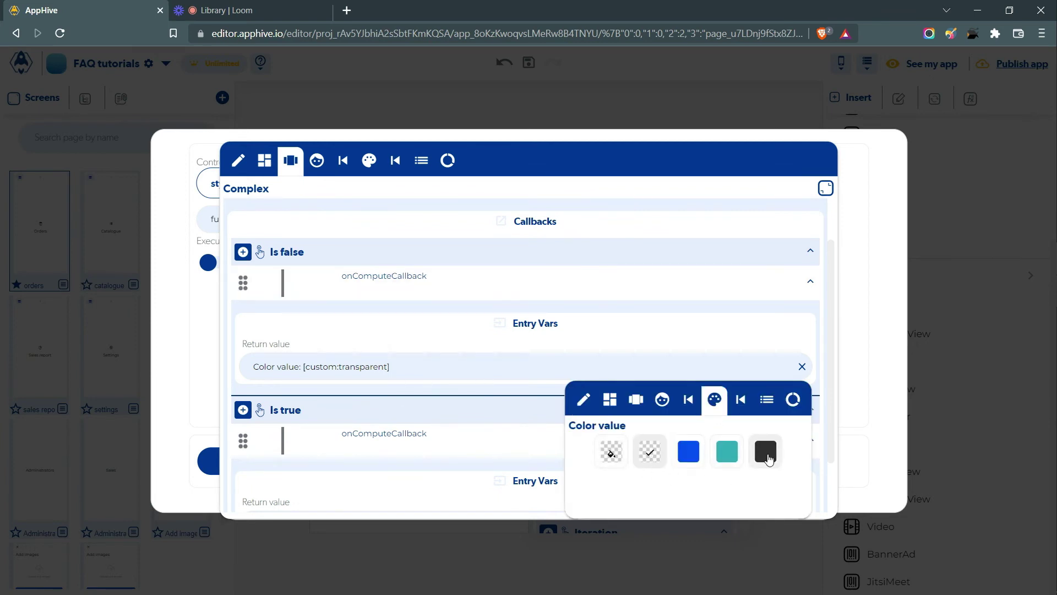
pyautogui.click(769, 459)
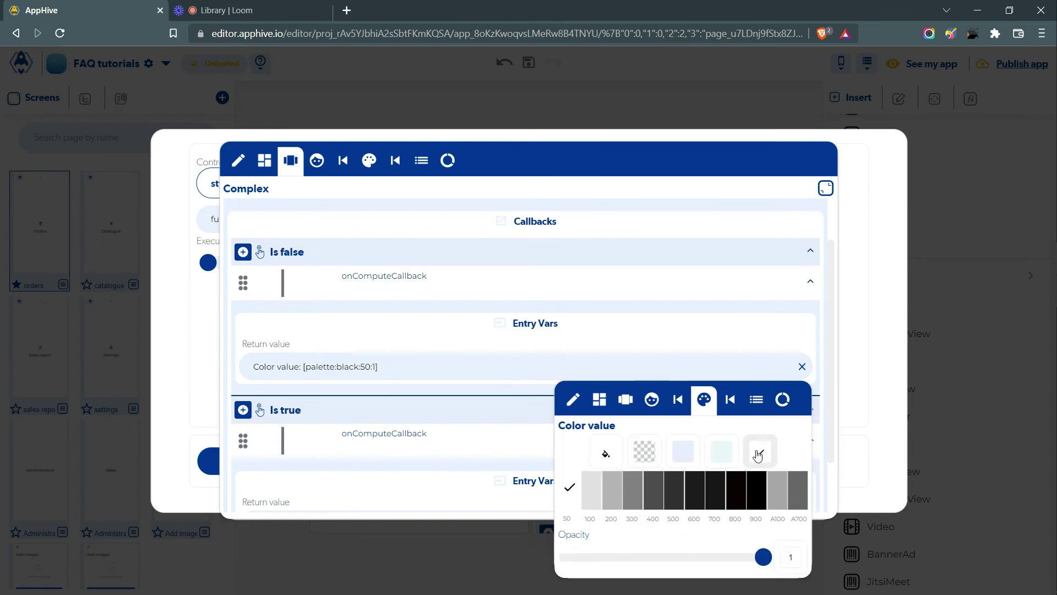
pyautogui.click(644, 452)
# Return to the background conditional's entry variables and close the function editor.
pyautogui.scroll(1, 716, 286)
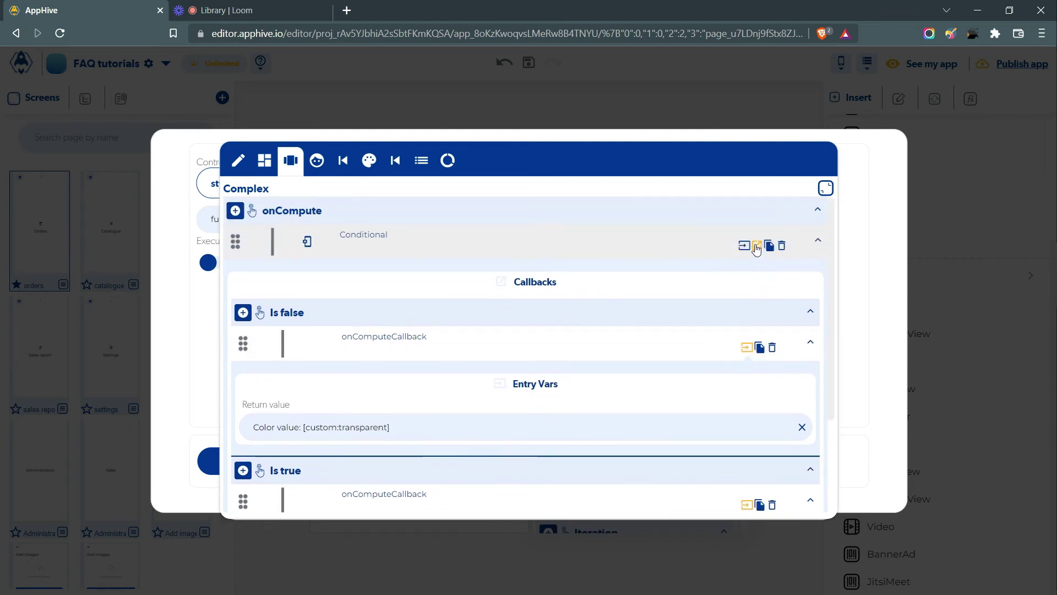
pyautogui.click(743, 246)
pyautogui.click(857, 286)
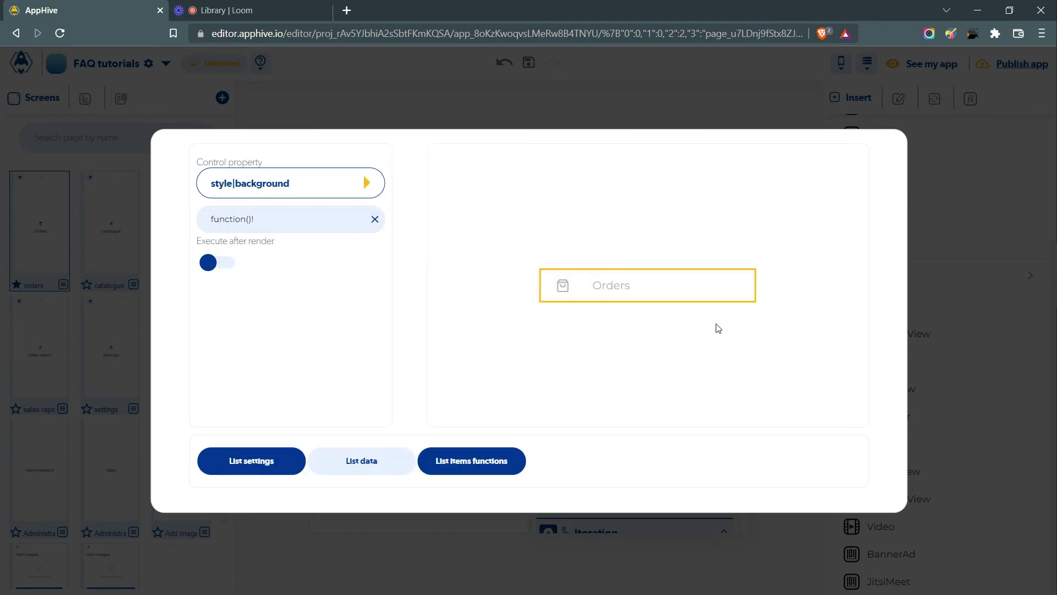
# Select the list item's icon and open the function bound to its style|color property in the enlarged editor.
pyautogui.click(563, 292)
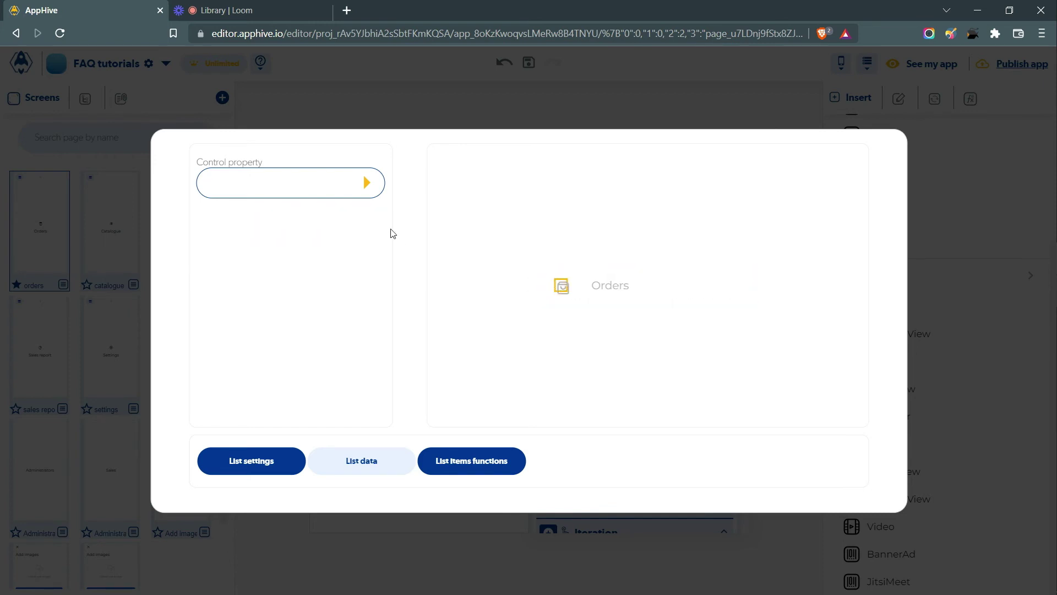
pyautogui.click(372, 188)
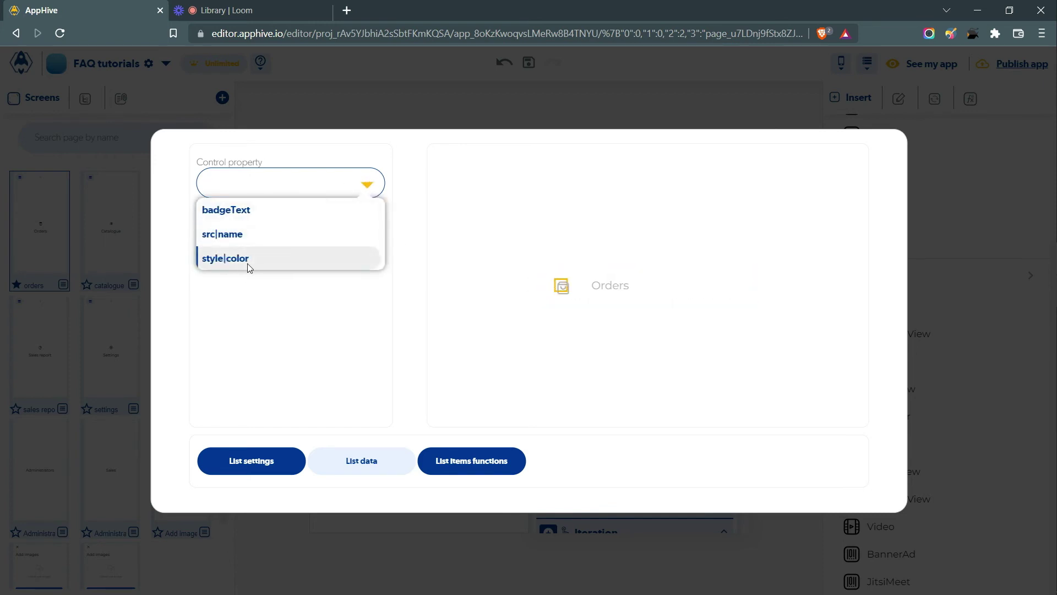
pyautogui.click(216, 258)
pyautogui.click(234, 223)
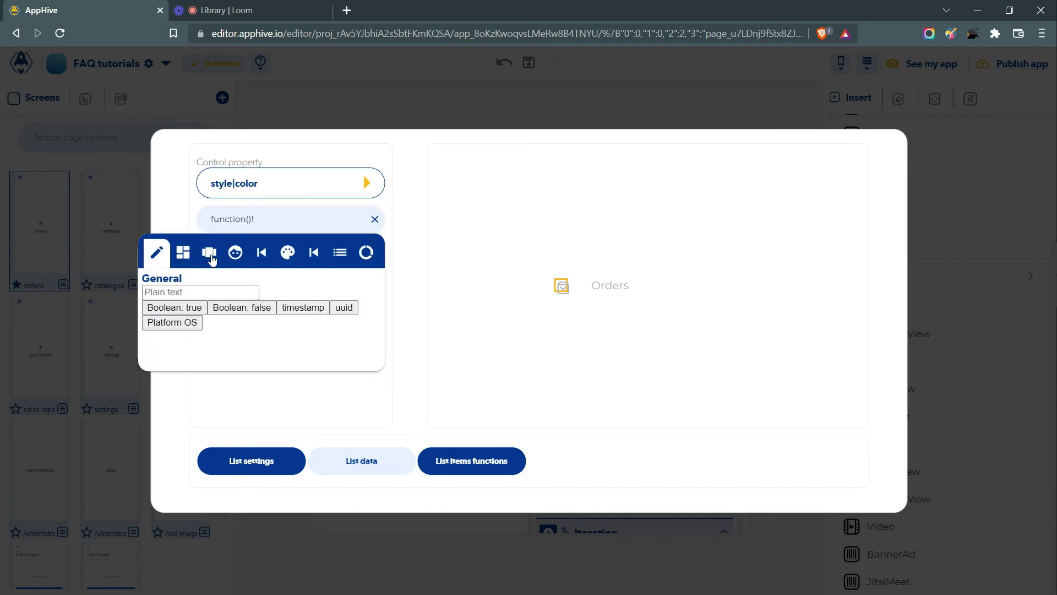
pyautogui.click(210, 256)
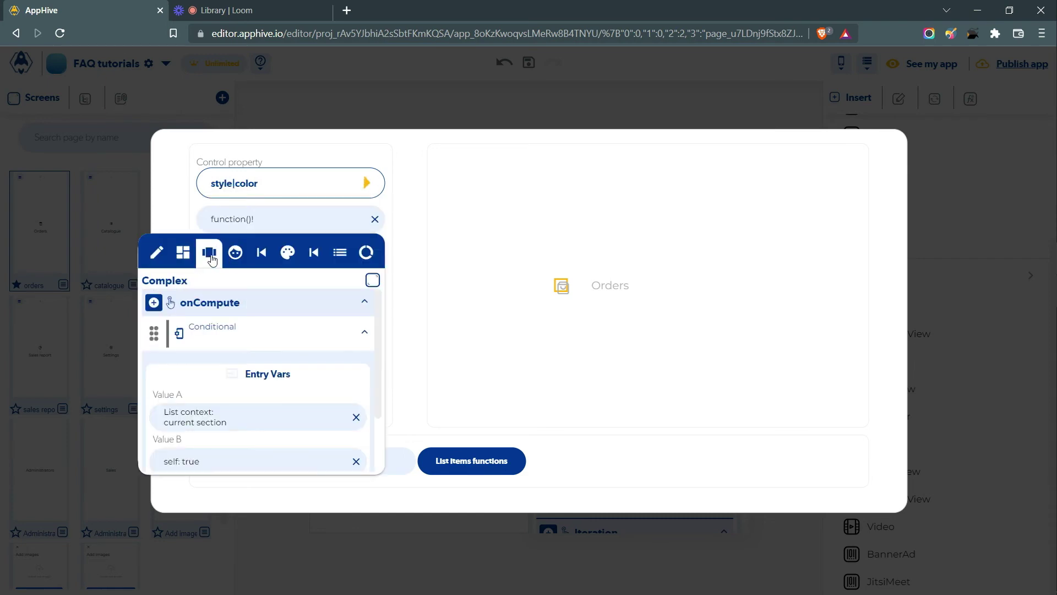
pyautogui.click(373, 281)
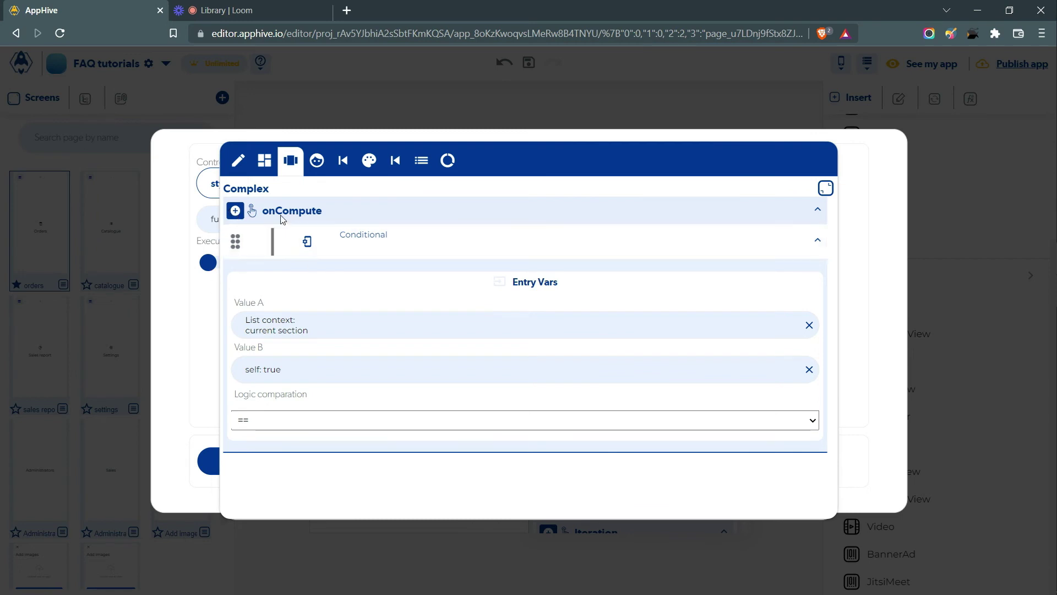
# Close and reopen the icon's style|color function, passing by the controls source, and enlarge its editor again.
pyautogui.click(215, 326)
pyautogui.click(245, 220)
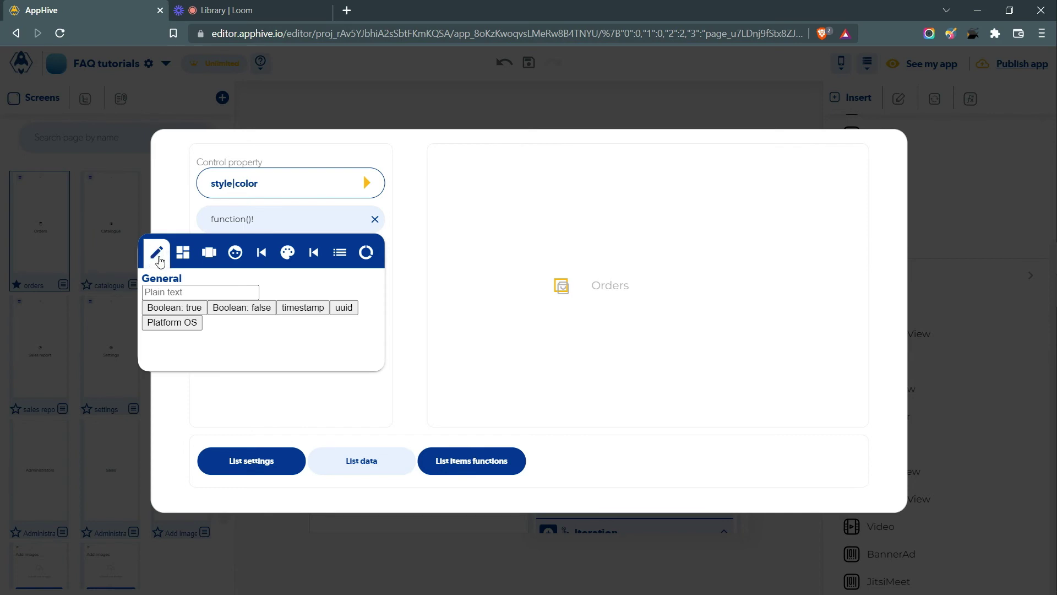
pyautogui.click(183, 252)
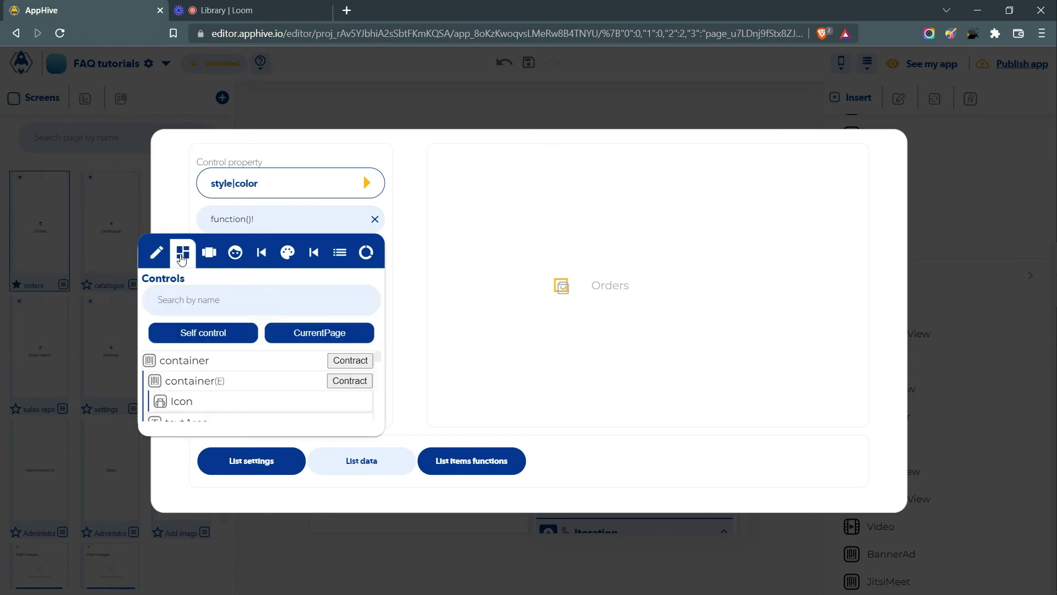
pyautogui.click(209, 254)
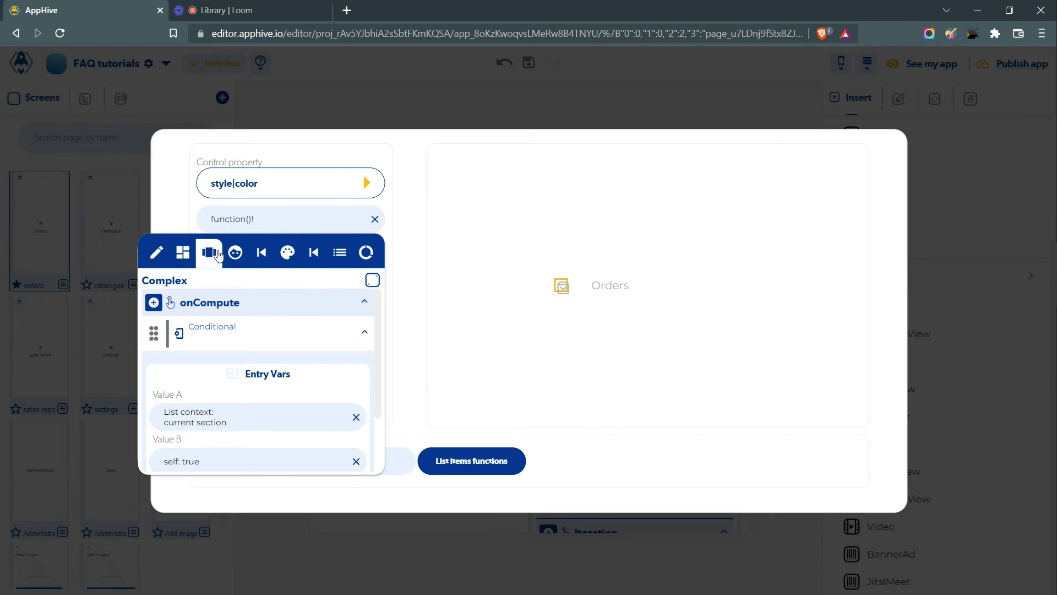
pyautogui.click(373, 281)
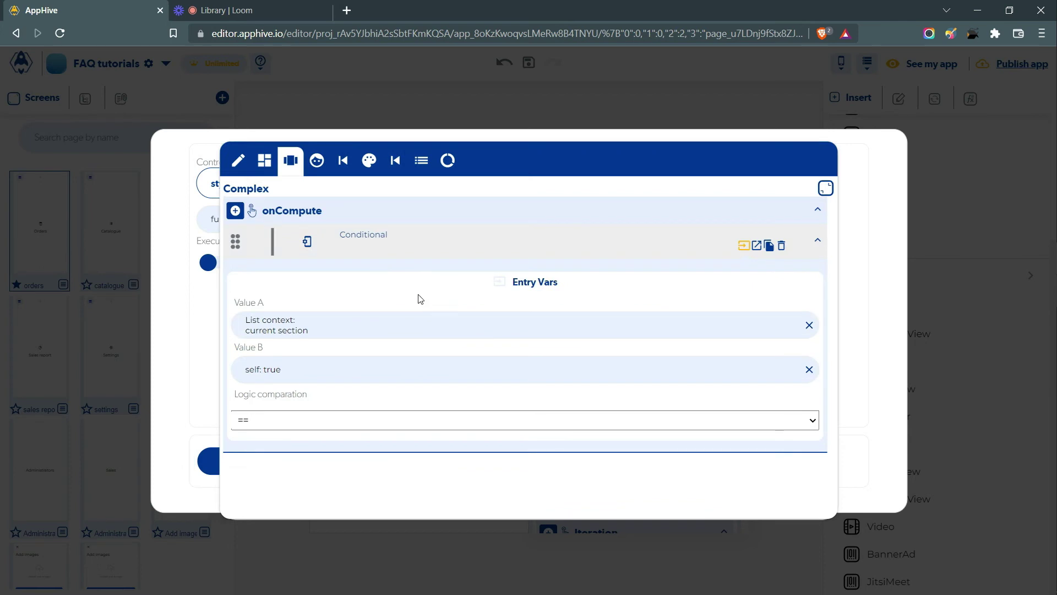
# Display the Logic actions, including Conditional, that can be added under the style|color function's onCompute.
pyautogui.click(236, 210)
pyautogui.moveTo(237, 353)
pyautogui.scroll(-1, 311, 380)
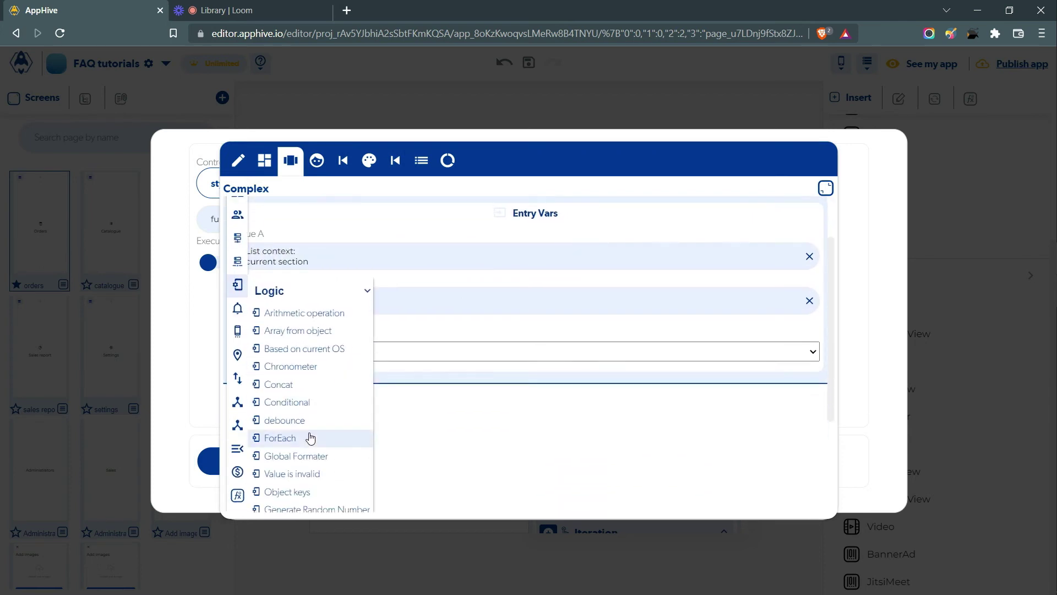
pyautogui.scroll(1, 273, 350)
pyautogui.click(233, 210)
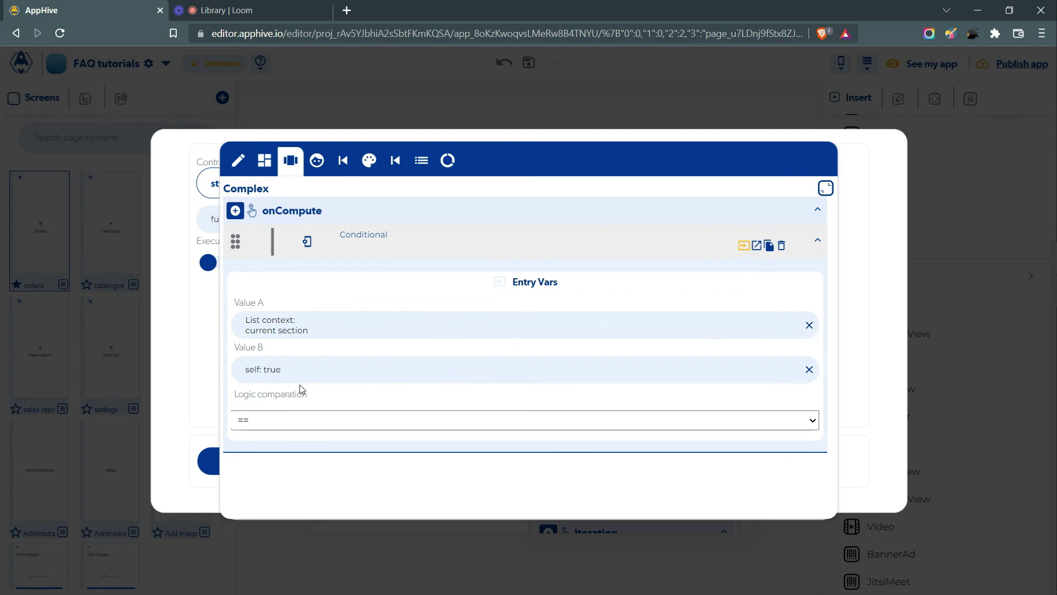
# Clear the conditional's Value A and set it to the list context attribute current section.
pyautogui.click(786, 332)
pyautogui.click(790, 326)
pyautogui.click(773, 359)
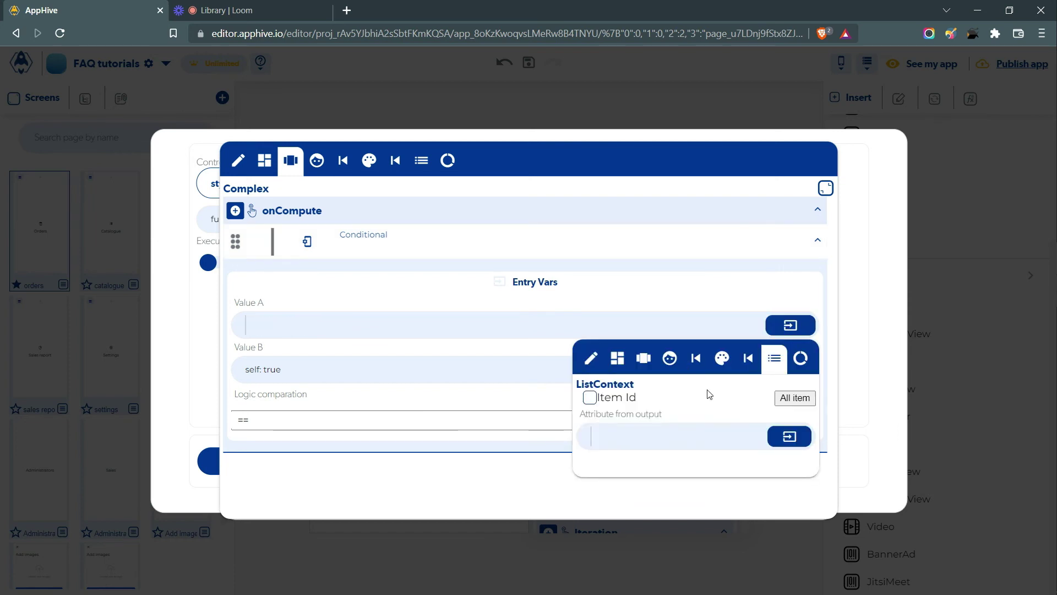
pyautogui.click(650, 441)
pyautogui.click(321, 340)
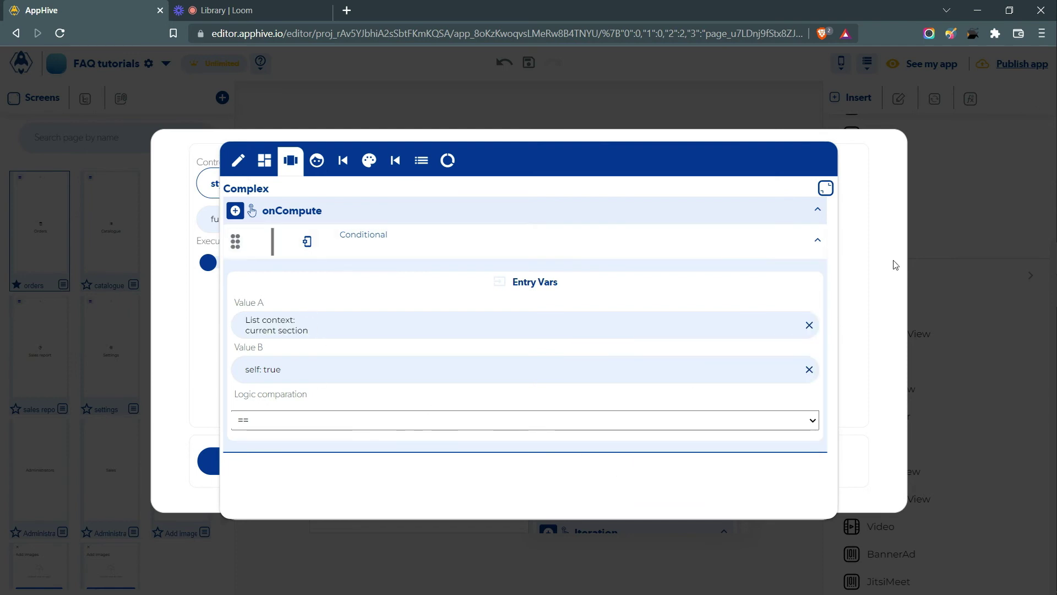
# Review the icon colour conditional's Is false and Is true return colours, including the palette options for Is true.
pyautogui.click(755, 246)
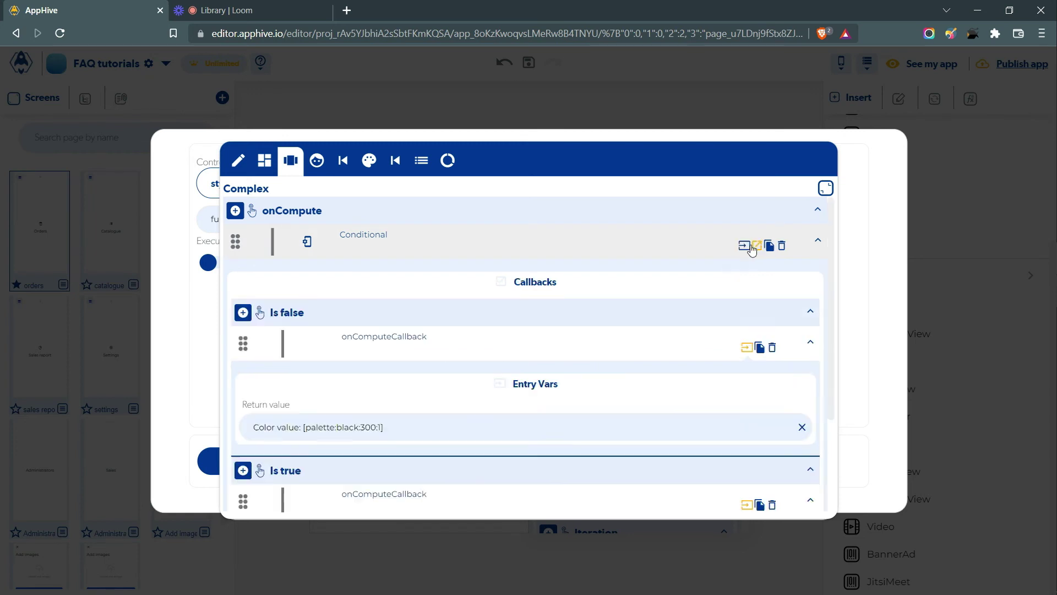
pyautogui.scroll(-3, 456, 279)
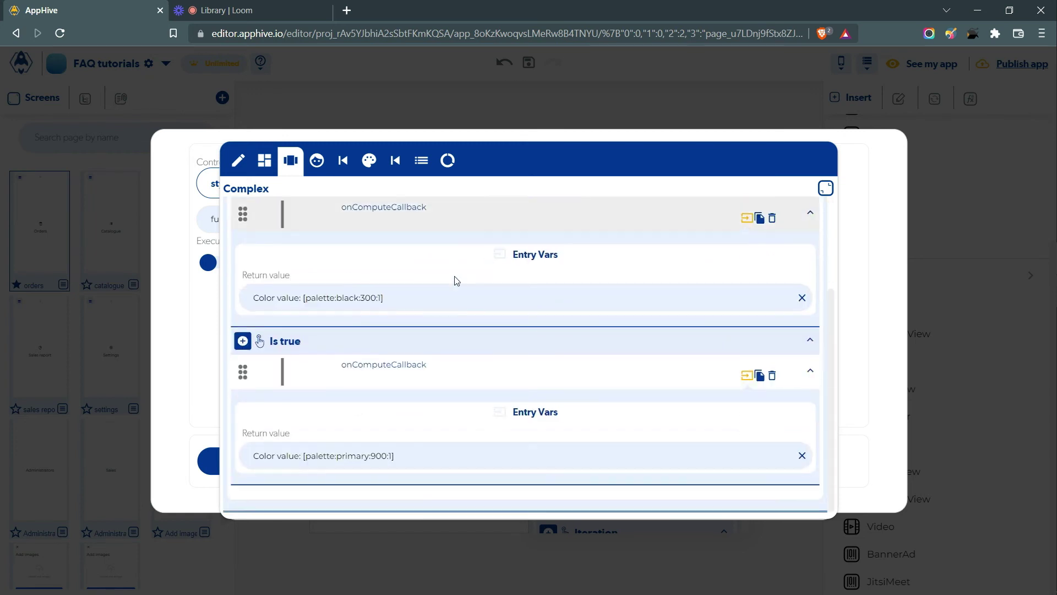
pyautogui.click(390, 465)
pyautogui.click(717, 328)
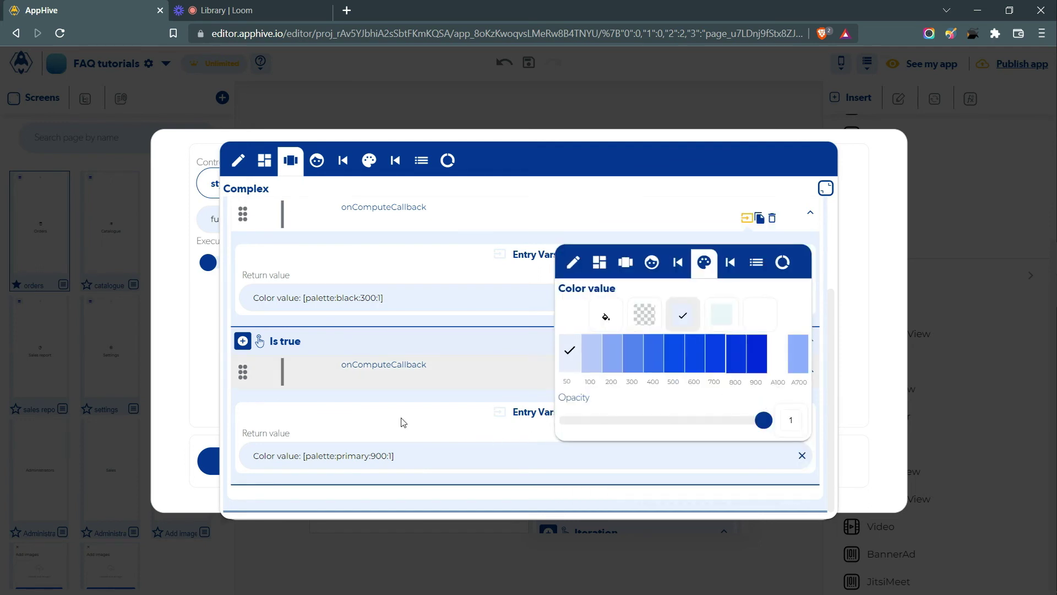
pyautogui.click(359, 458)
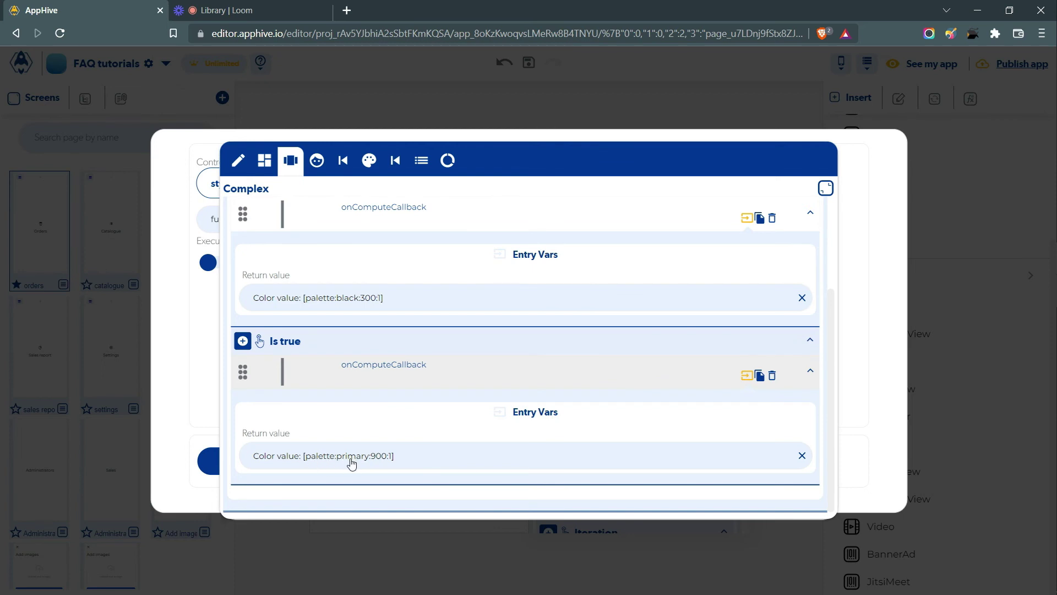
pyautogui.scroll(1, 407, 408)
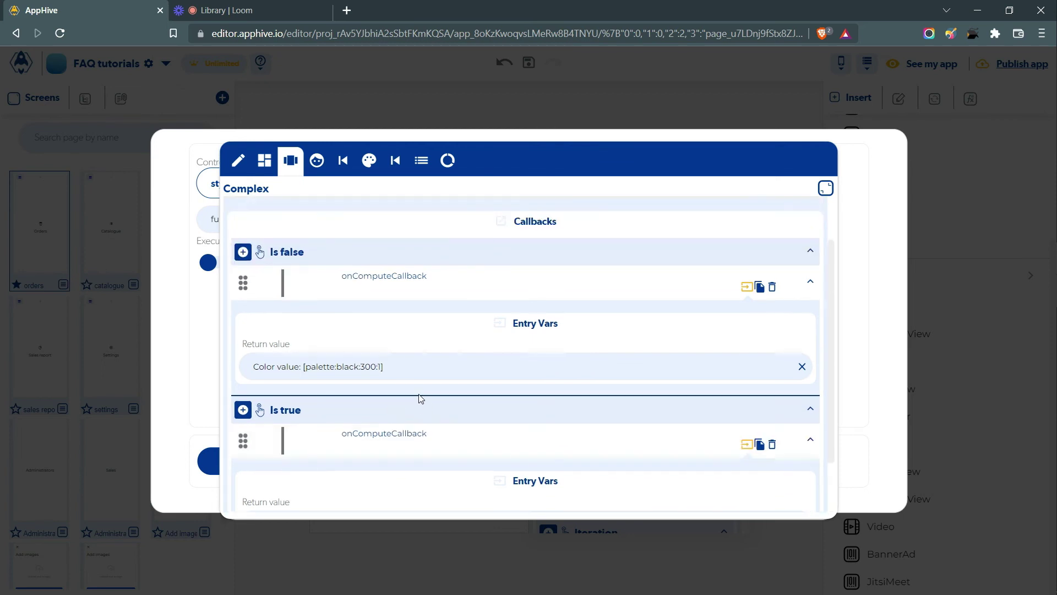
# Examine the Is false return colour of the icon's conditional and the palette shades available for it.
pyautogui.scroll(-1, 420, 401)
pyautogui.scroll(1, 353, 317)
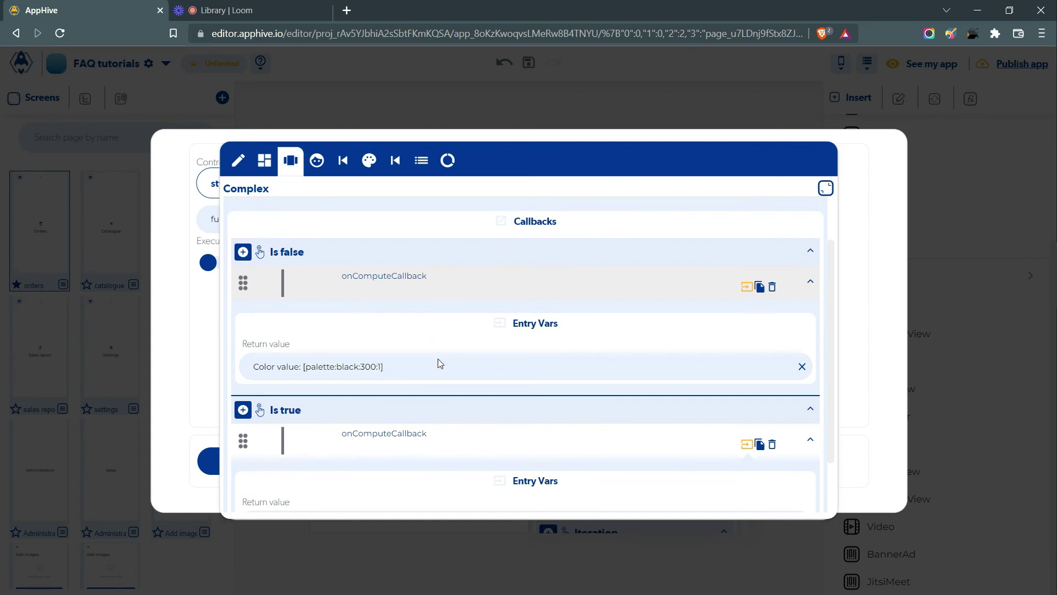
pyautogui.click(505, 367)
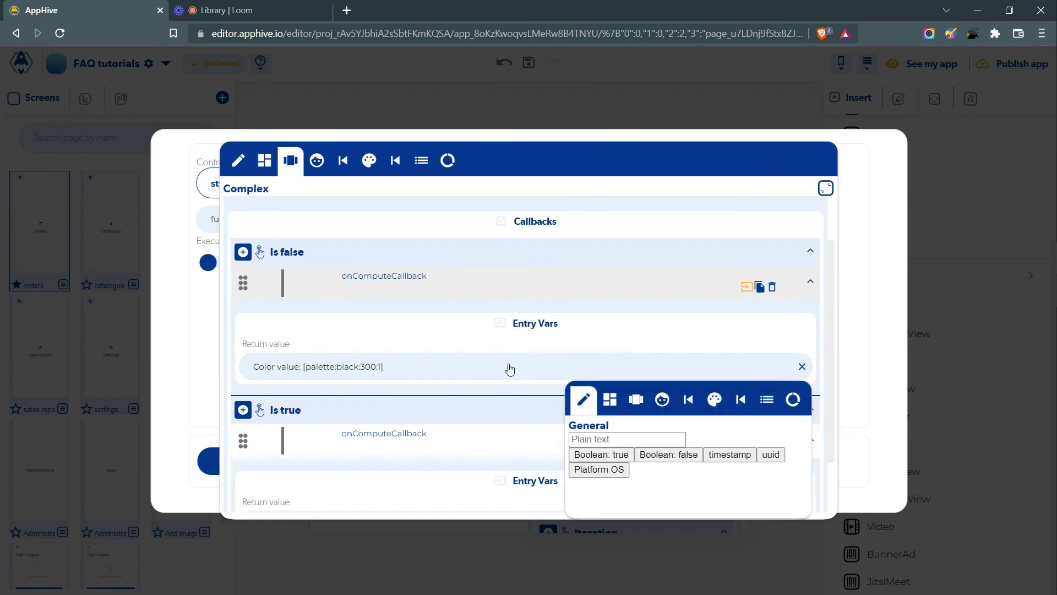
pyautogui.click(715, 407)
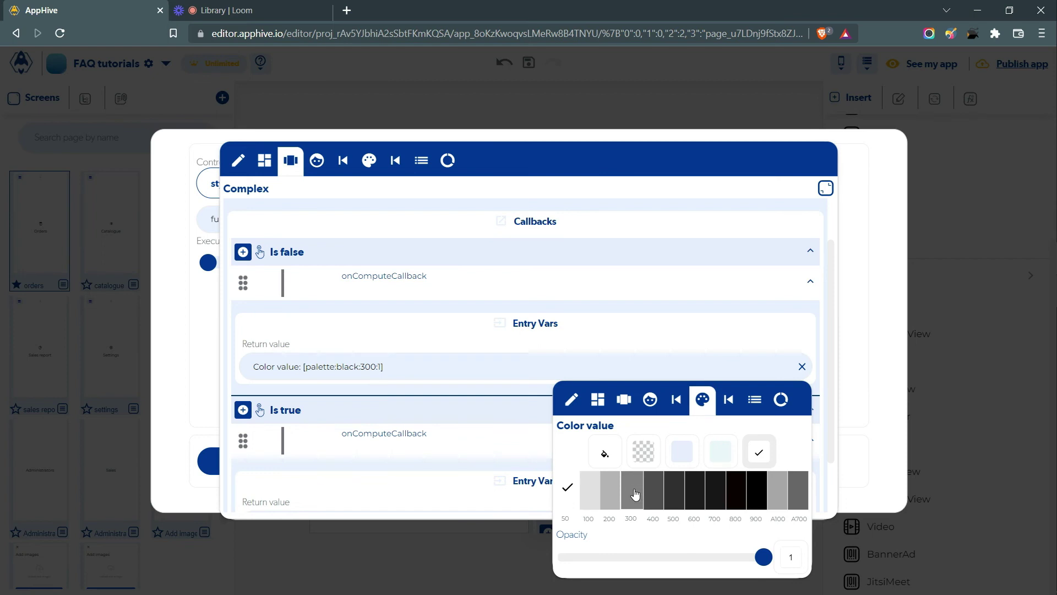
pyautogui.click(341, 370)
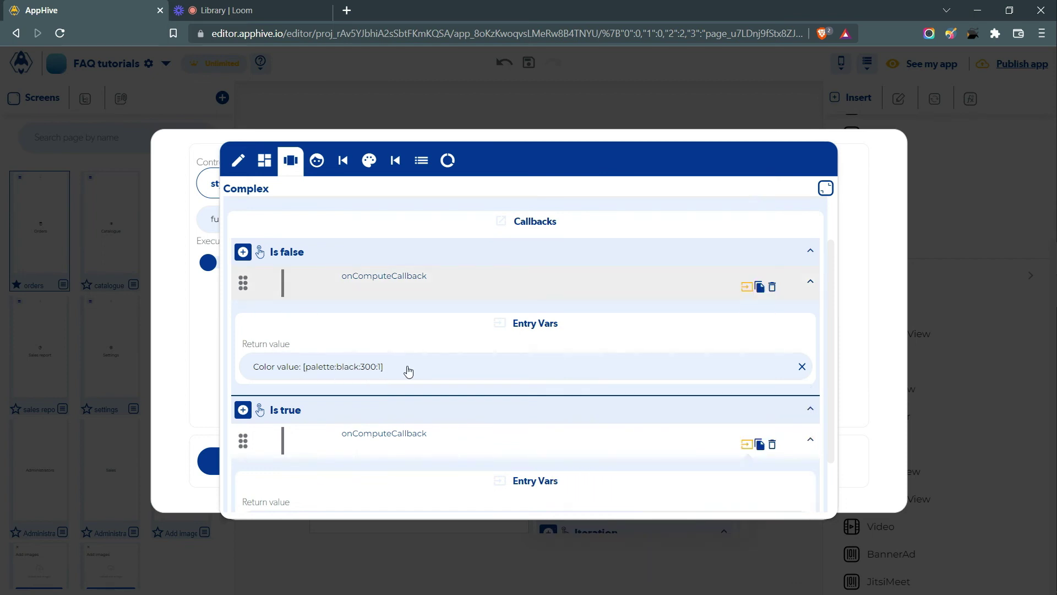
# Copy the Conditional from the icon's style|color function and close the function editor.
pyautogui.scroll(1, 633, 370)
pyautogui.click(744, 246)
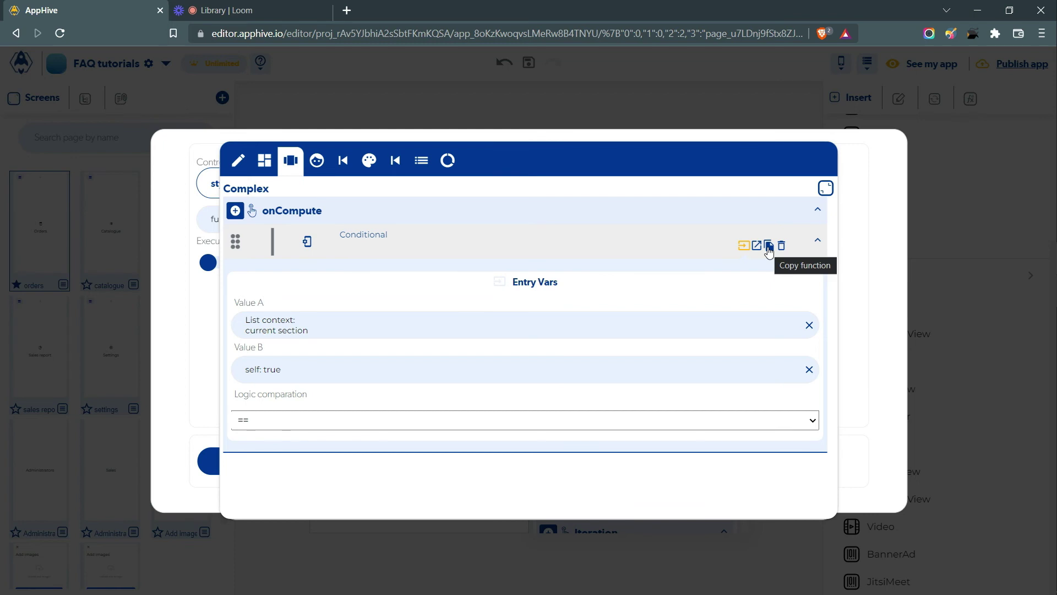
pyautogui.click(769, 247)
pyautogui.click(861, 276)
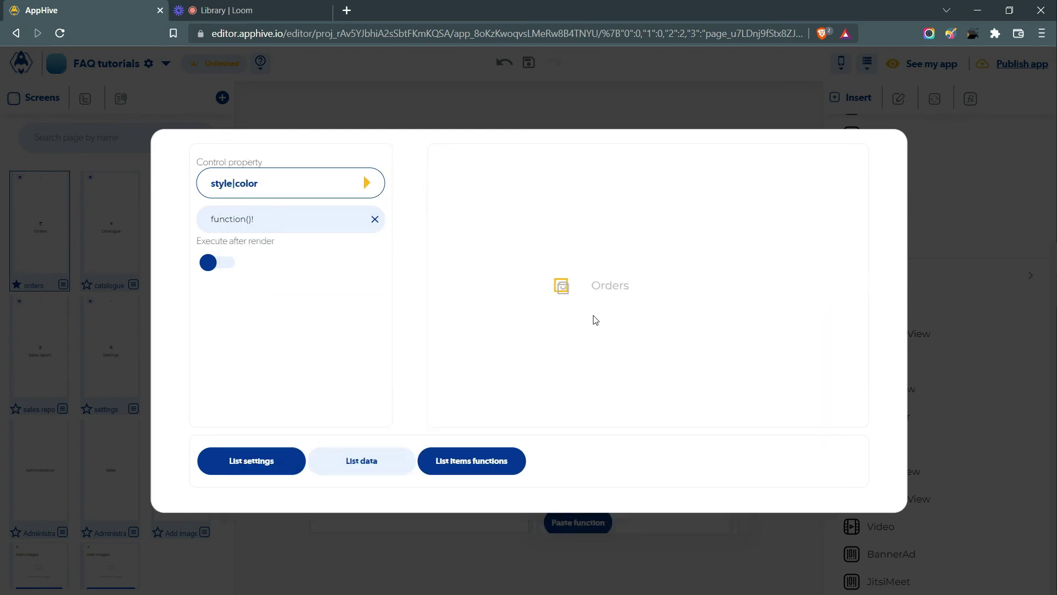
# Select the Orders label in the list item and review what its text property is bound to.
pyautogui.click(612, 287)
pyautogui.click(373, 188)
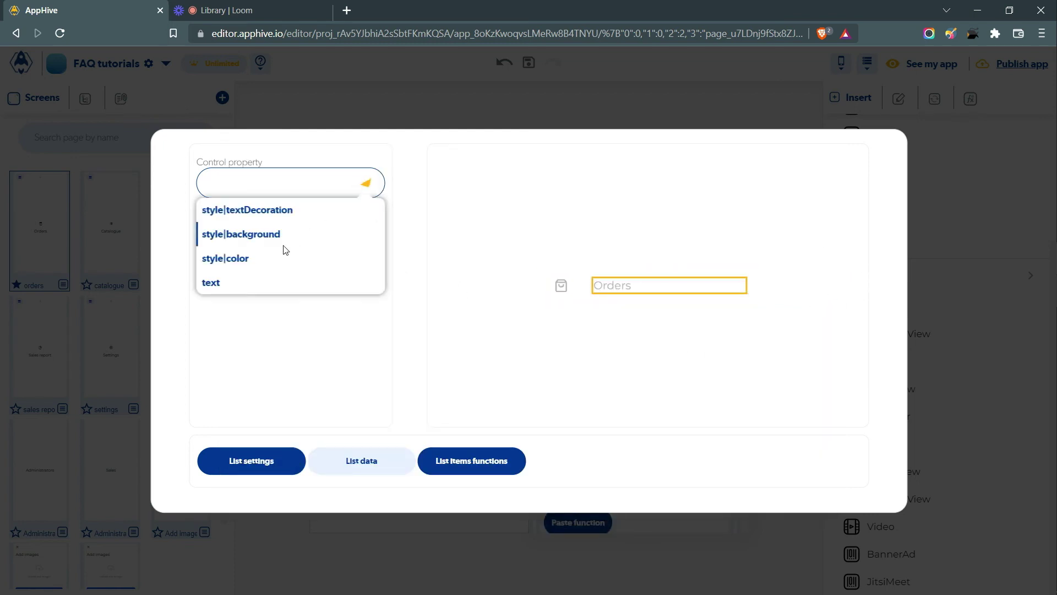
pyautogui.click(259, 281)
pyautogui.click(248, 230)
pyautogui.click(450, 206)
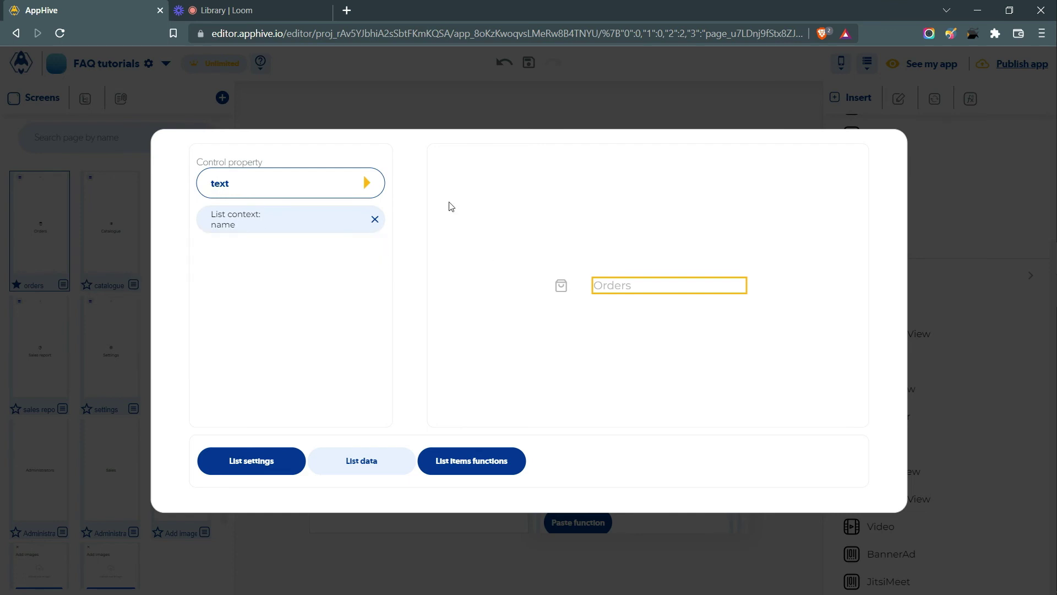
# Switch the Orders label to its style|color property and open that property's function in the enlarged editor.
pyautogui.tripleClick(205, 163)
pyautogui.click(271, 167)
pyautogui.click(365, 181)
pyautogui.click(267, 261)
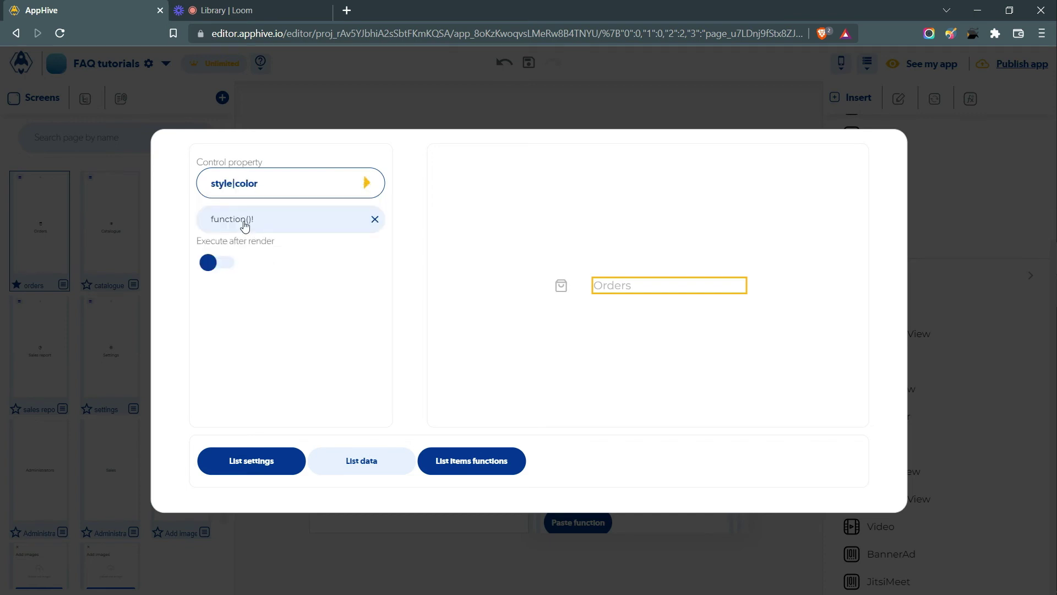
pyautogui.click(244, 220)
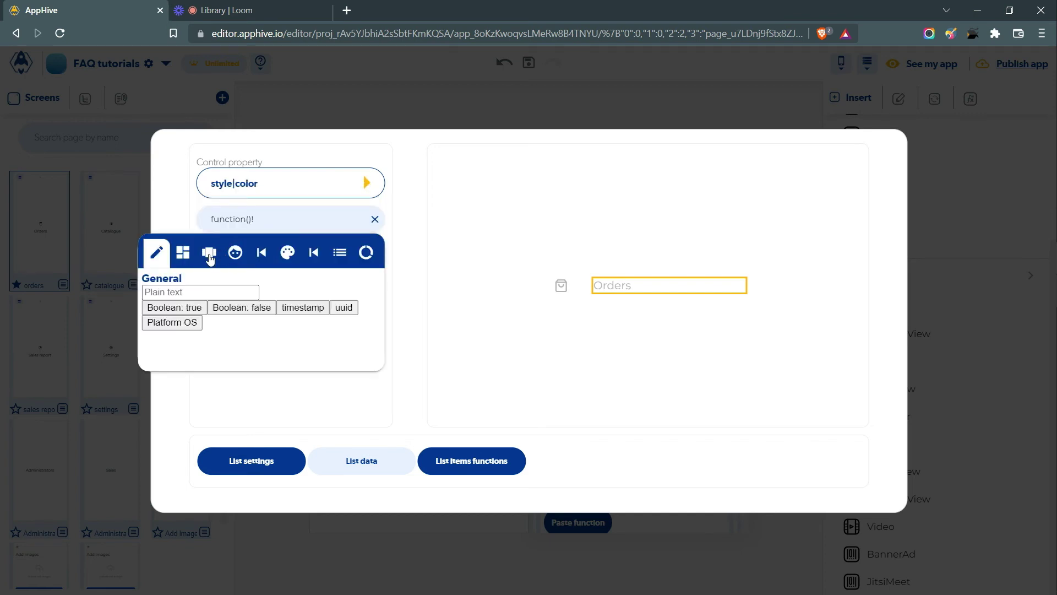
pyautogui.click(210, 254)
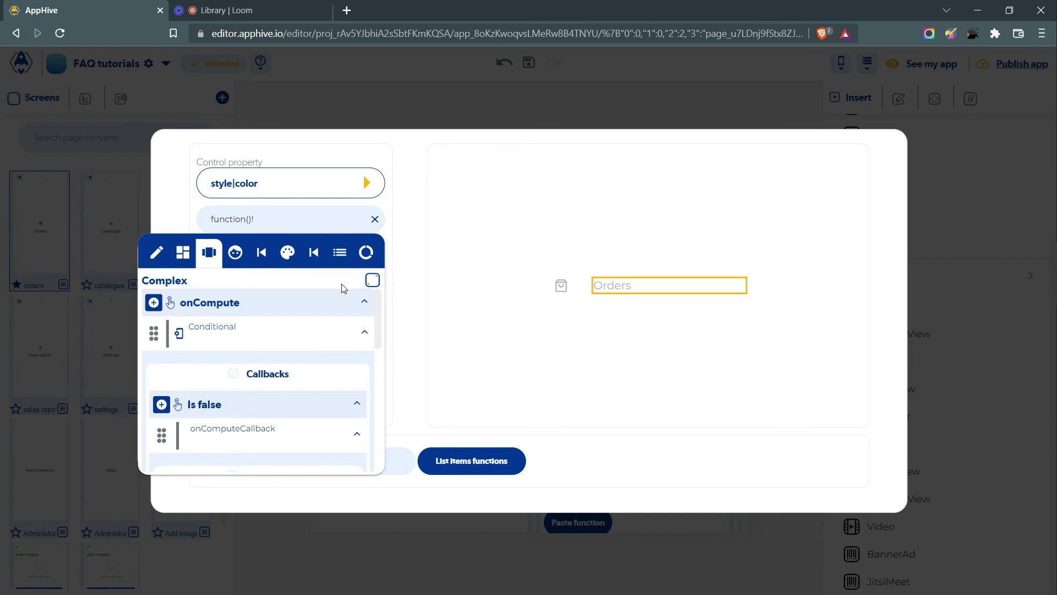
pyautogui.click(371, 280)
# Display the label conditional's entry vars, paste the copied Conditional beneath it and delete the pasted duplicate.
pyautogui.click(744, 245)
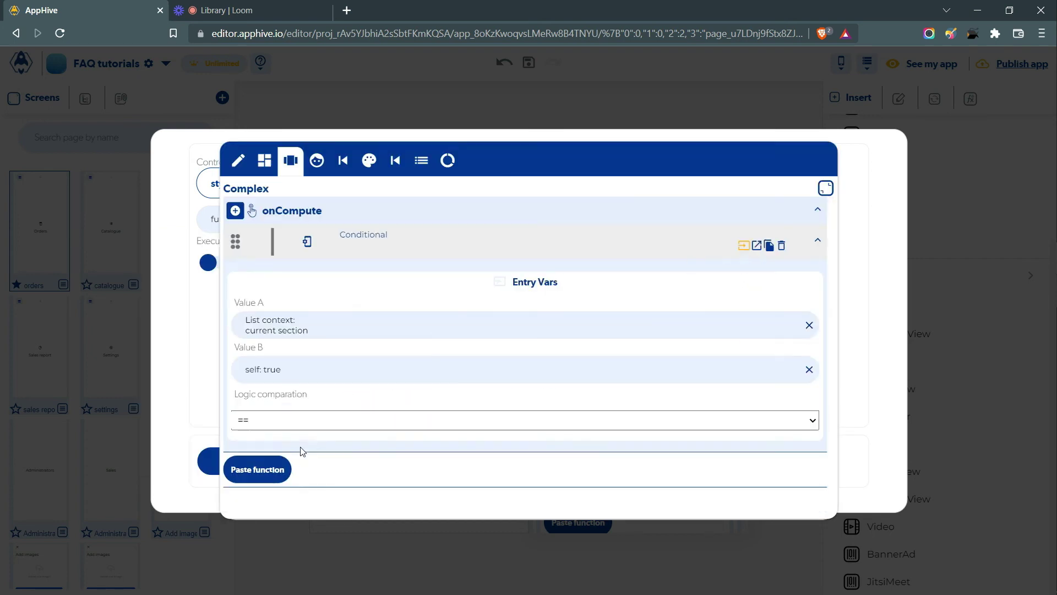
pyautogui.click(270, 469)
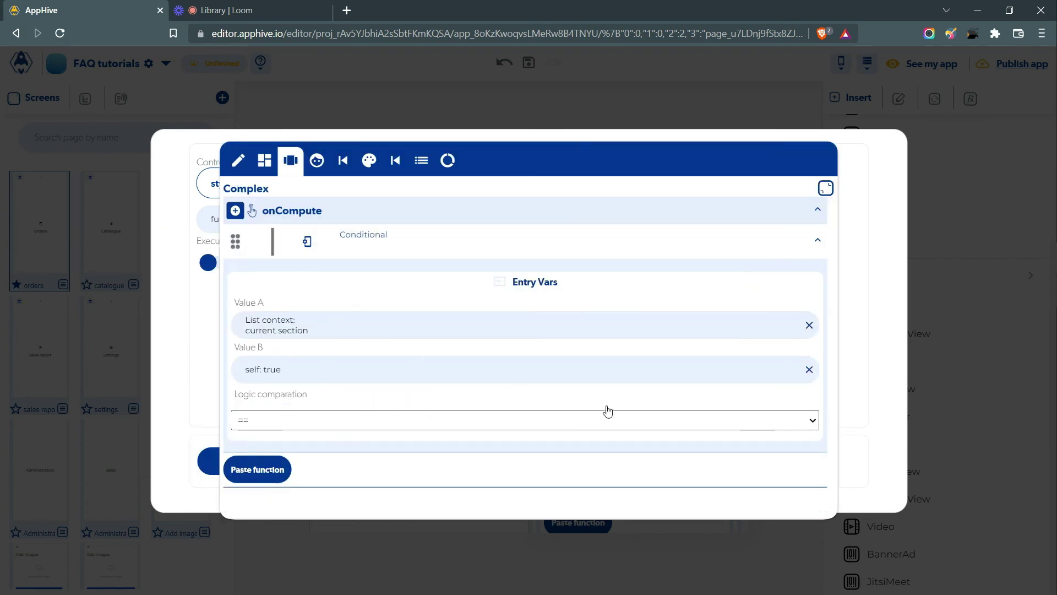
pyautogui.click(781, 473)
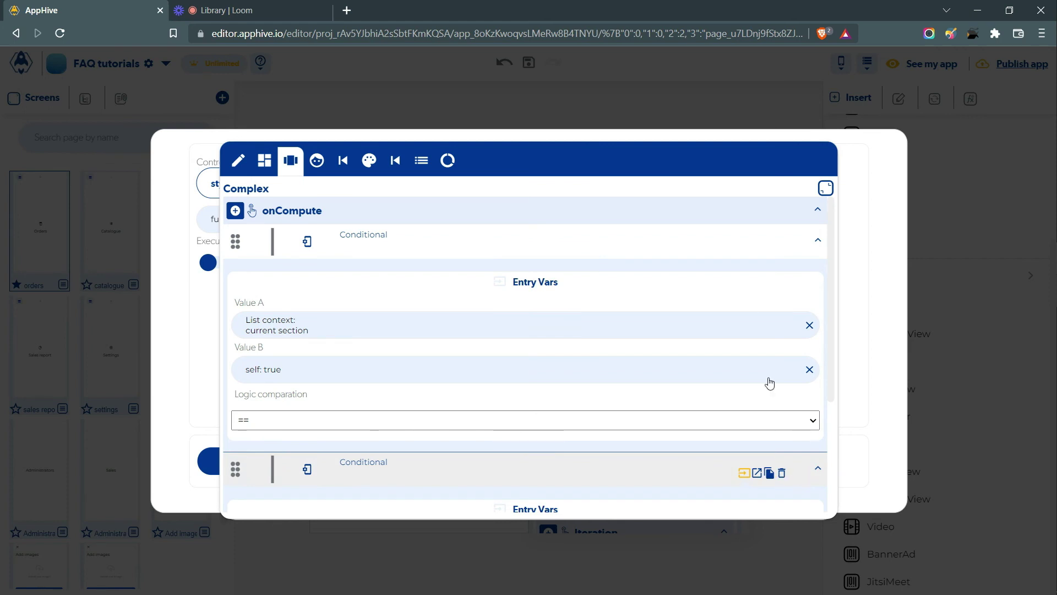
# Review the Is false and Is true return colours of the label's conditional, and close the list elements editor.
pyautogui.click(758, 245)
pyautogui.scroll(-3, 418, 435)
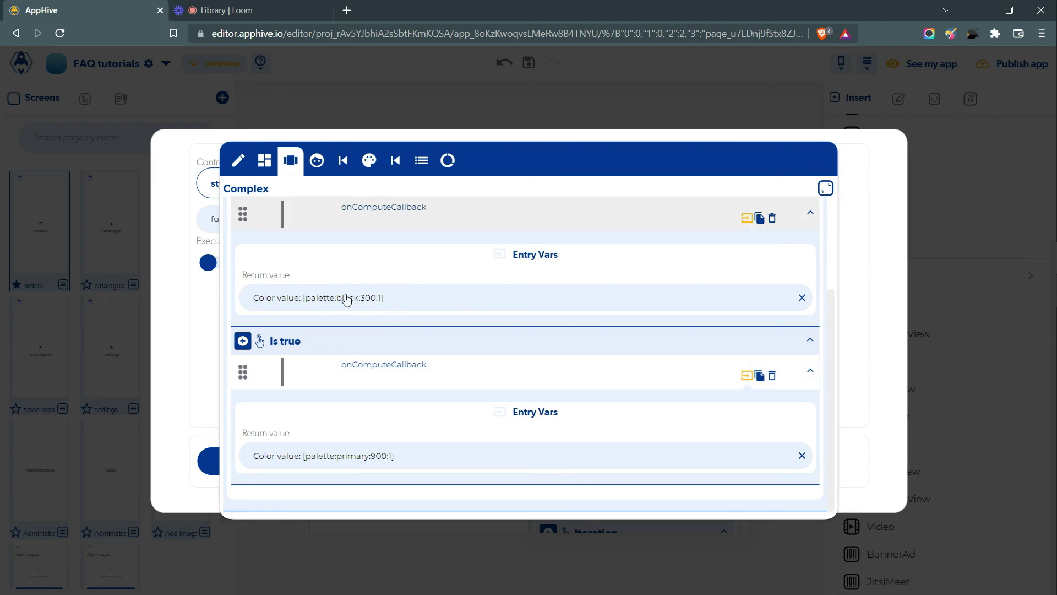
pyautogui.click(885, 243)
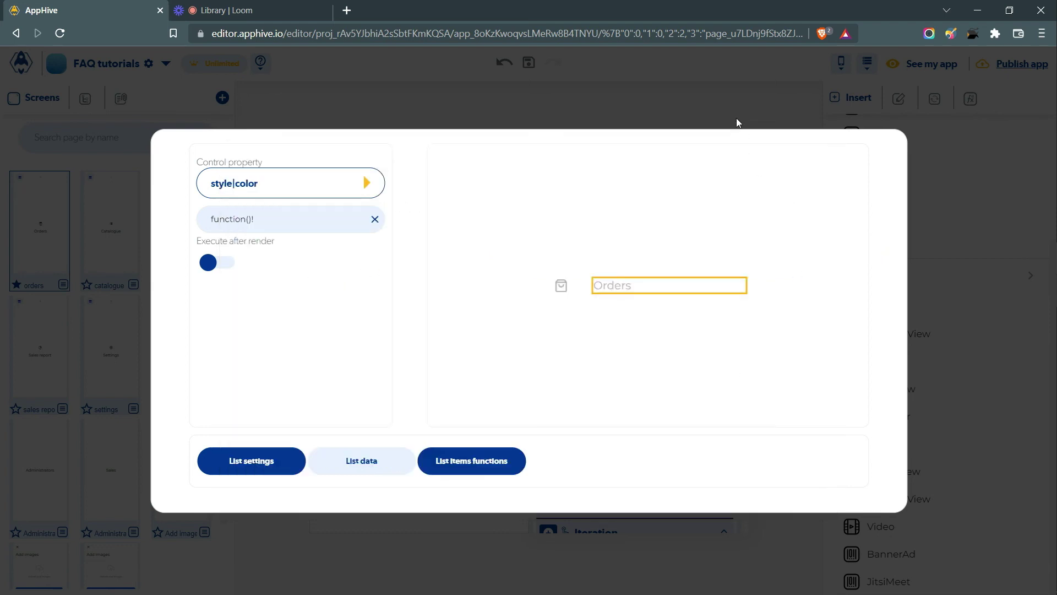
pyautogui.click(736, 118)
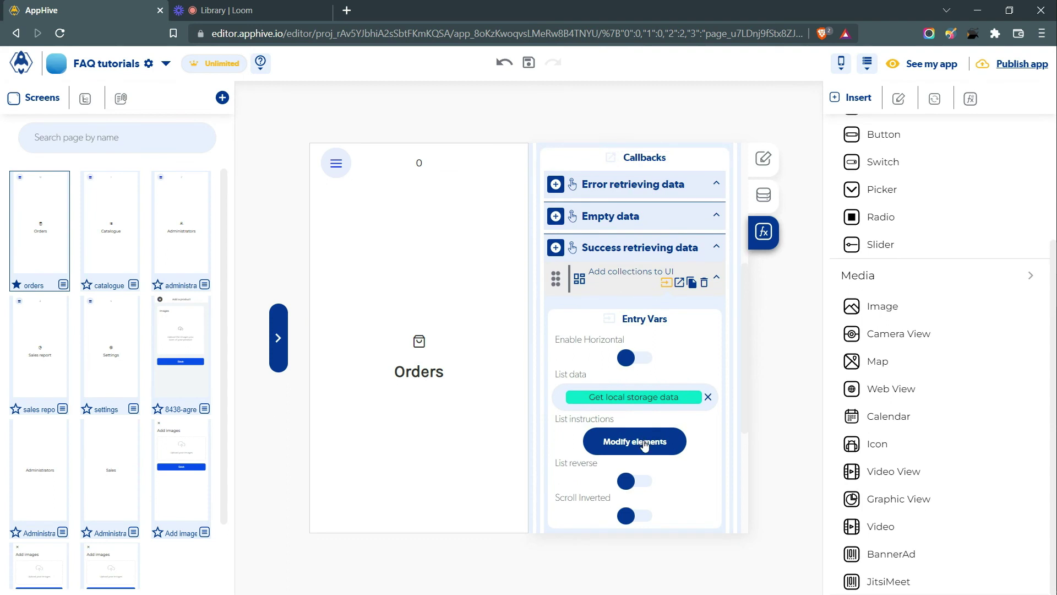
# Reopen the list's elements editor and display the onPress event of the Orders item under the list items functions.
pyautogui.click(644, 443)
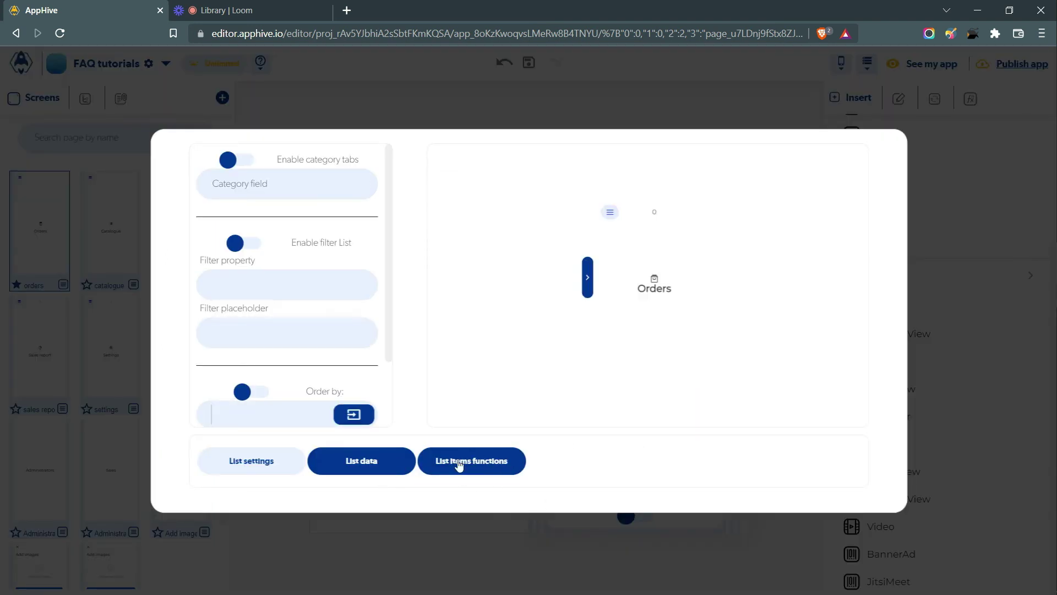
pyautogui.click(491, 465)
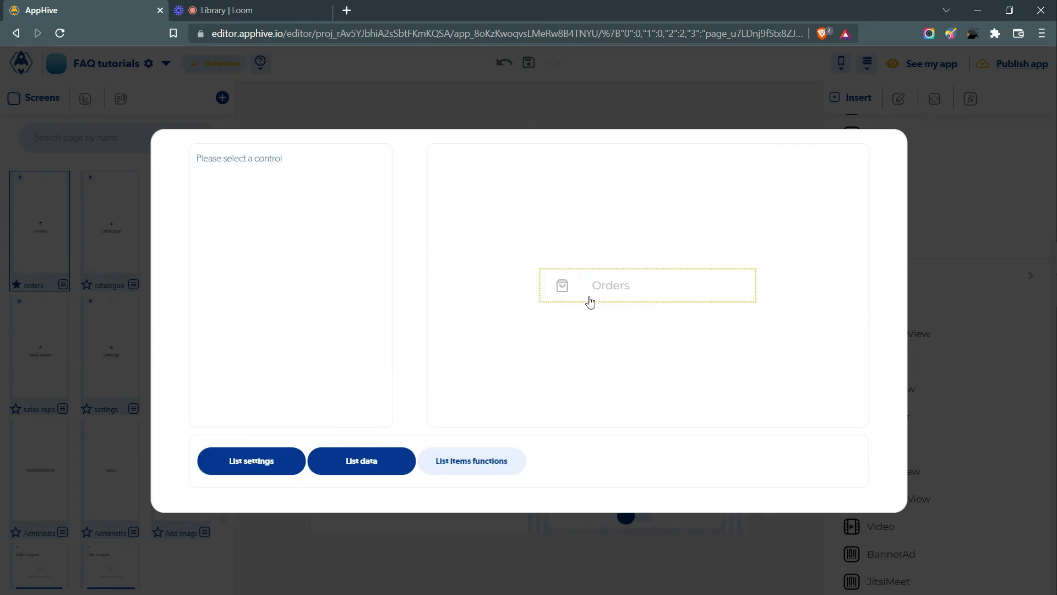
pyautogui.click(566, 288)
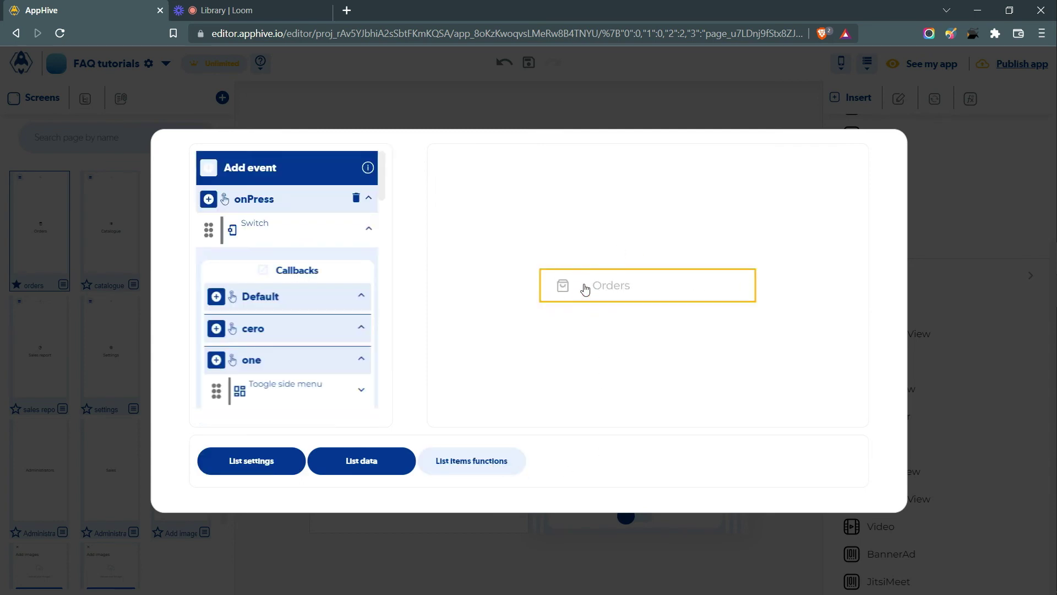
# Review the entry vars of the onPress Switch, including its cases, the cero case's value and the Value function.
pyautogui.click(319, 234)
pyautogui.scroll(-3, 319, 239)
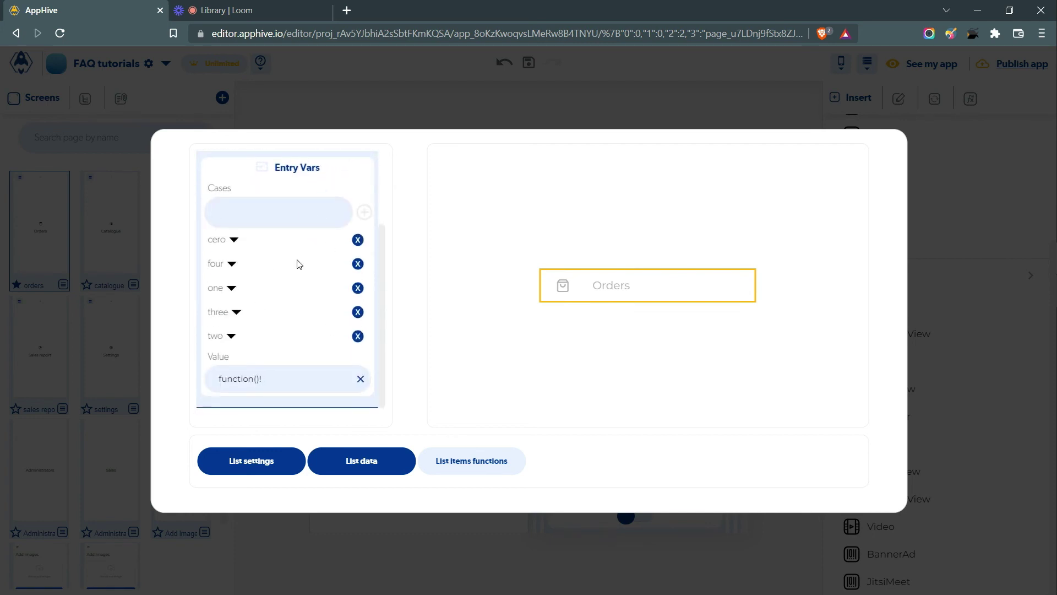
pyautogui.click(235, 242)
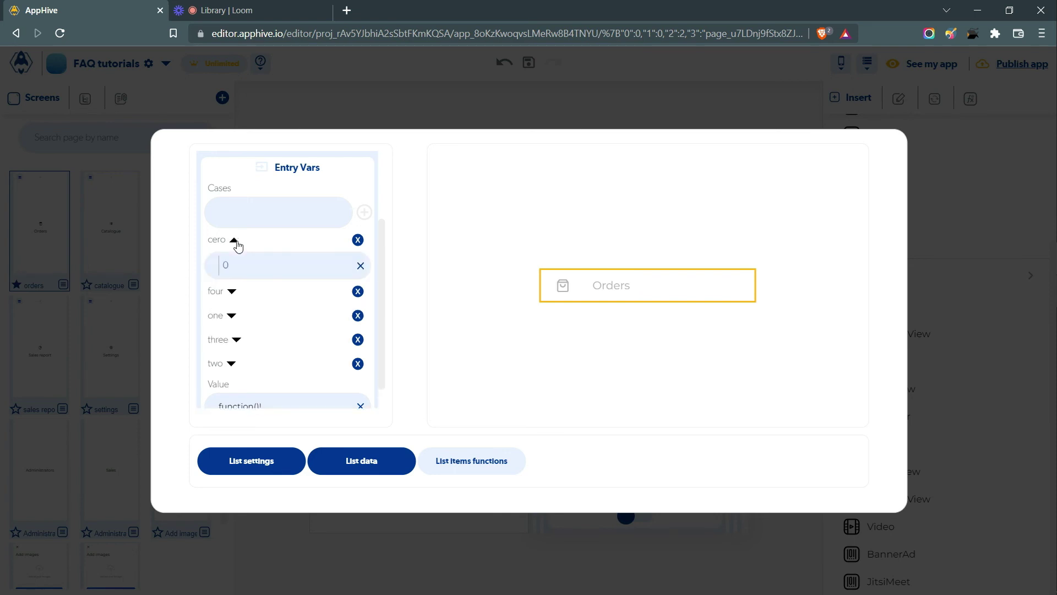
pyautogui.click(235, 243)
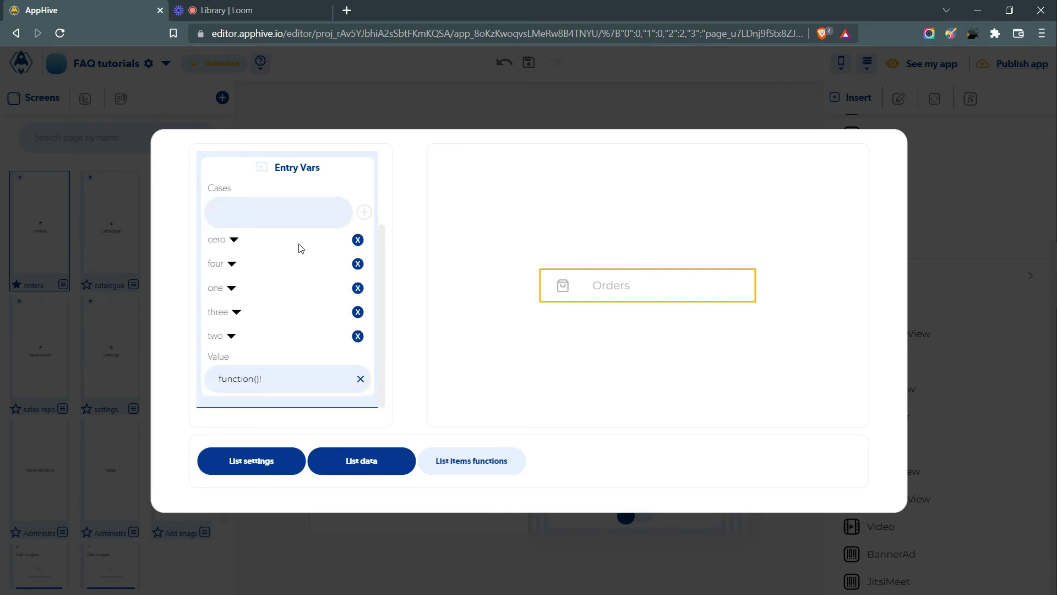
pyautogui.scroll(2, 256, 334)
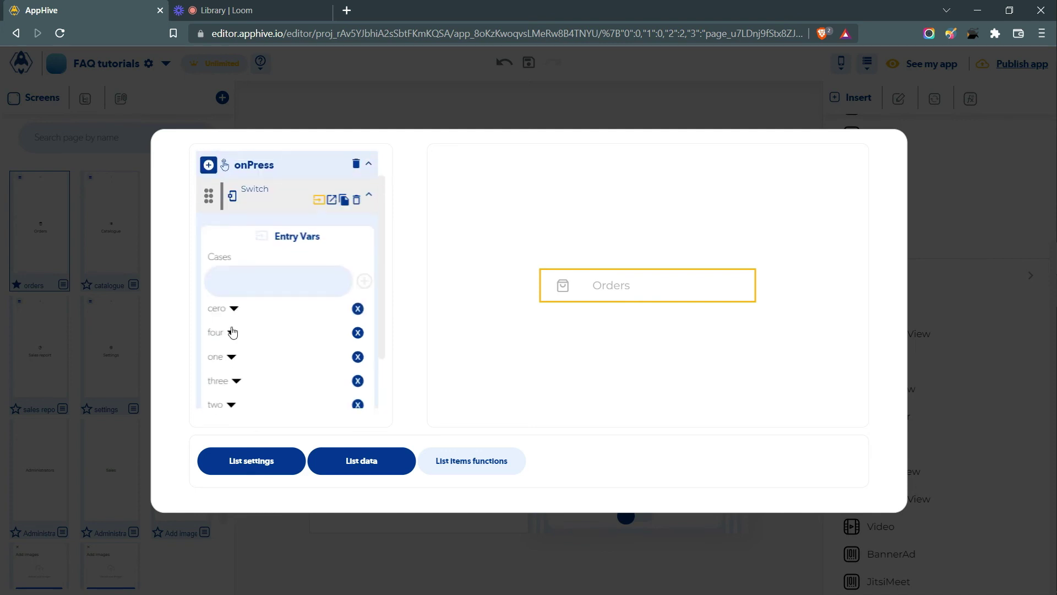
pyautogui.scroll(-2, 236, 310)
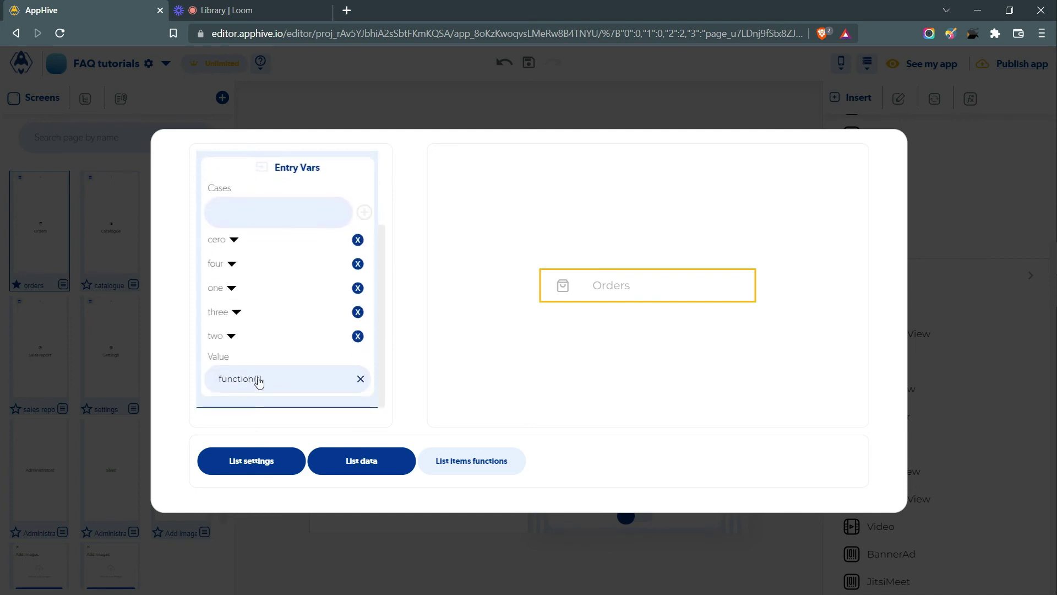
# Expand the Switch's cero, four, one and three cases to examine the value each one matches.
pyautogui.click(234, 240)
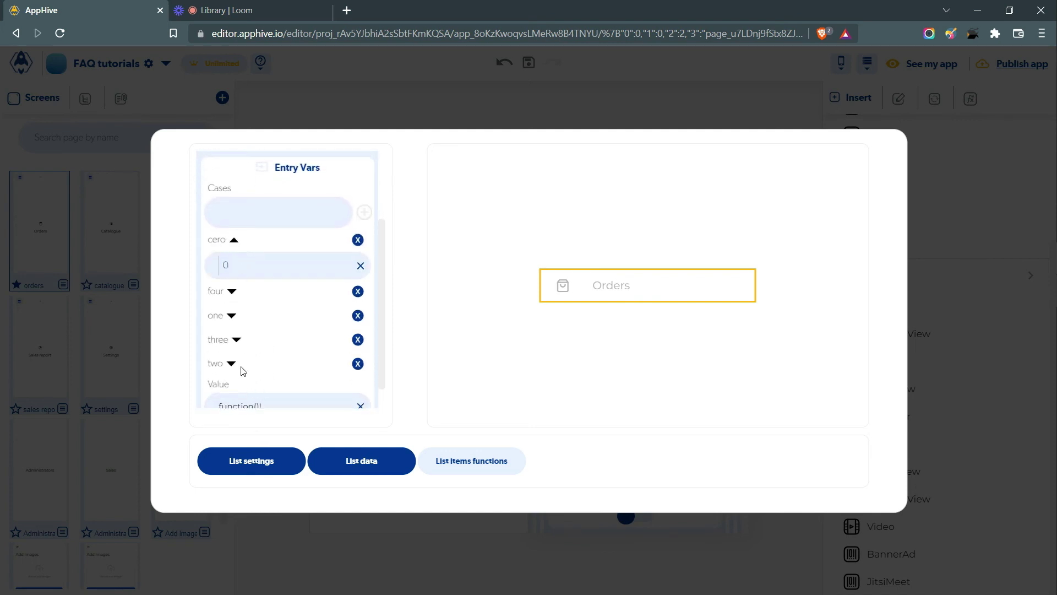
pyautogui.click(232, 292)
pyautogui.click(234, 347)
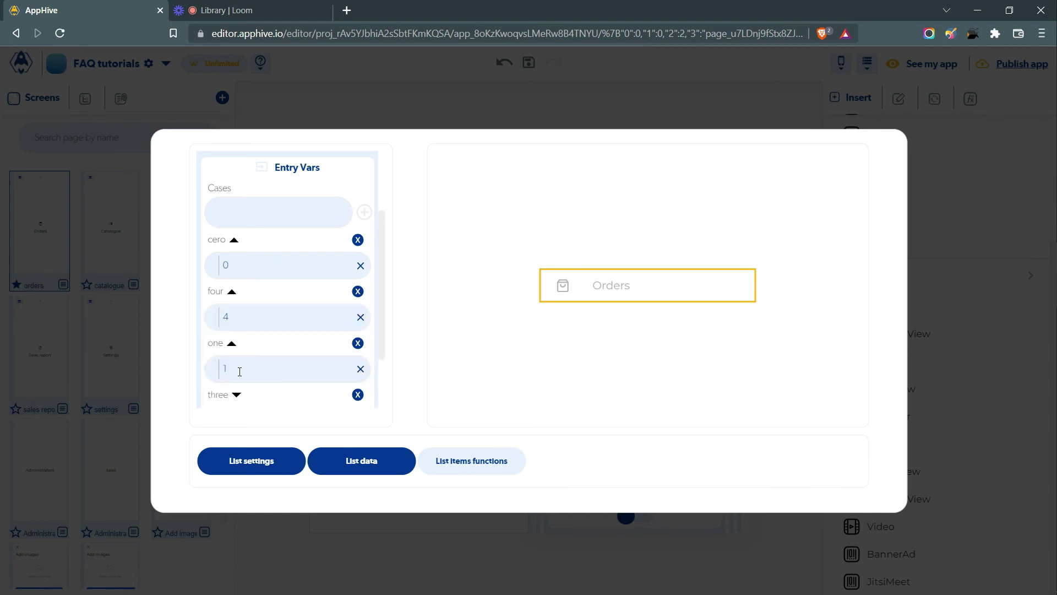
pyautogui.scroll(-2, 236, 346)
pyautogui.click(234, 329)
pyautogui.scroll(-1, 232, 343)
pyautogui.scroll(5, 307, 296)
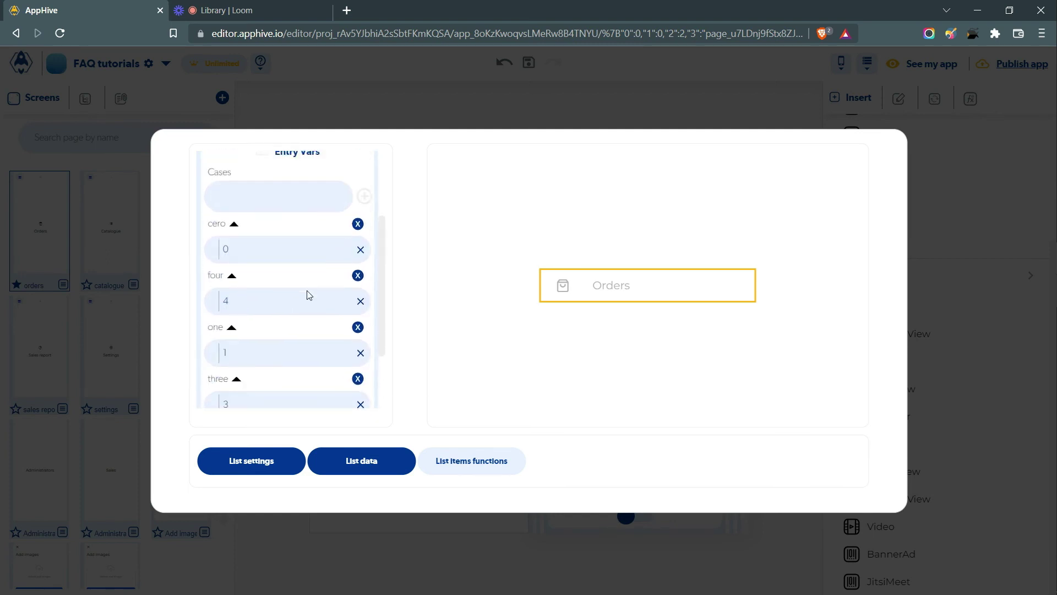
# Show the Switch's callbacks and expand the Toogle side menu action under case one.
pyautogui.click(330, 160)
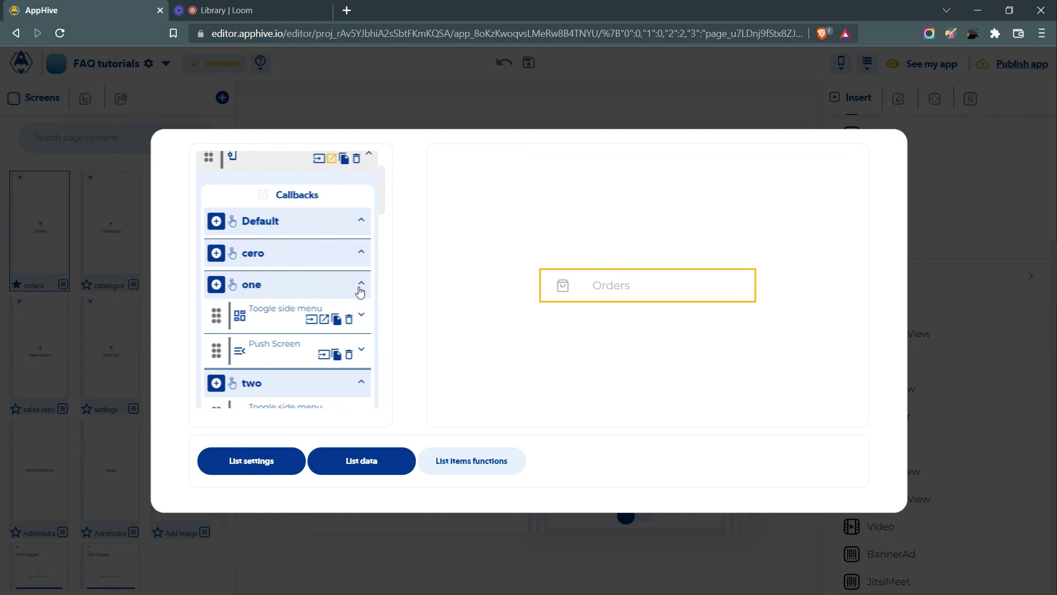
pyautogui.scroll(-1, 361, 303)
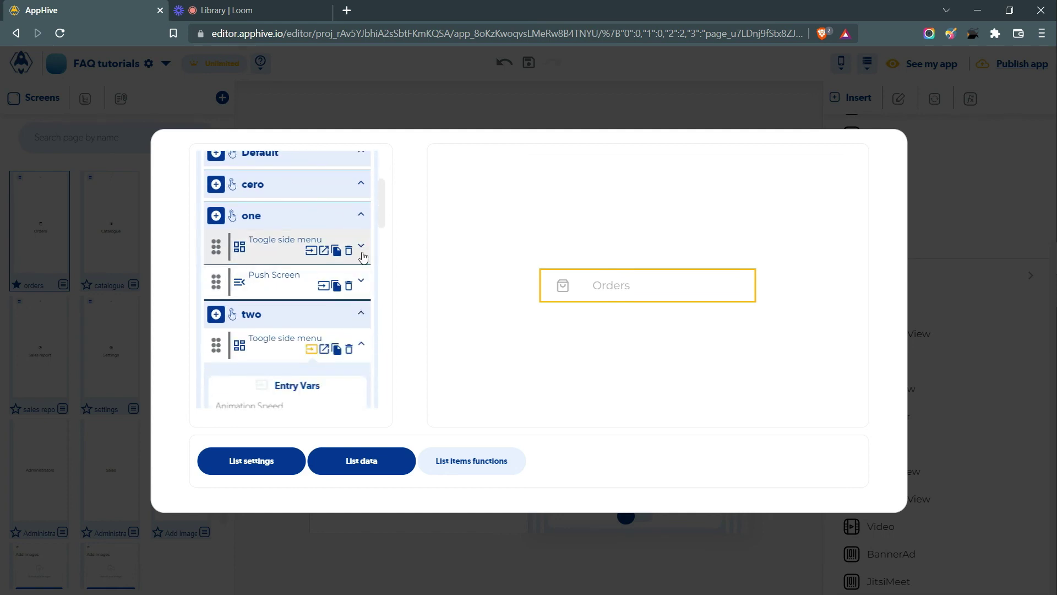
pyautogui.click(361, 247)
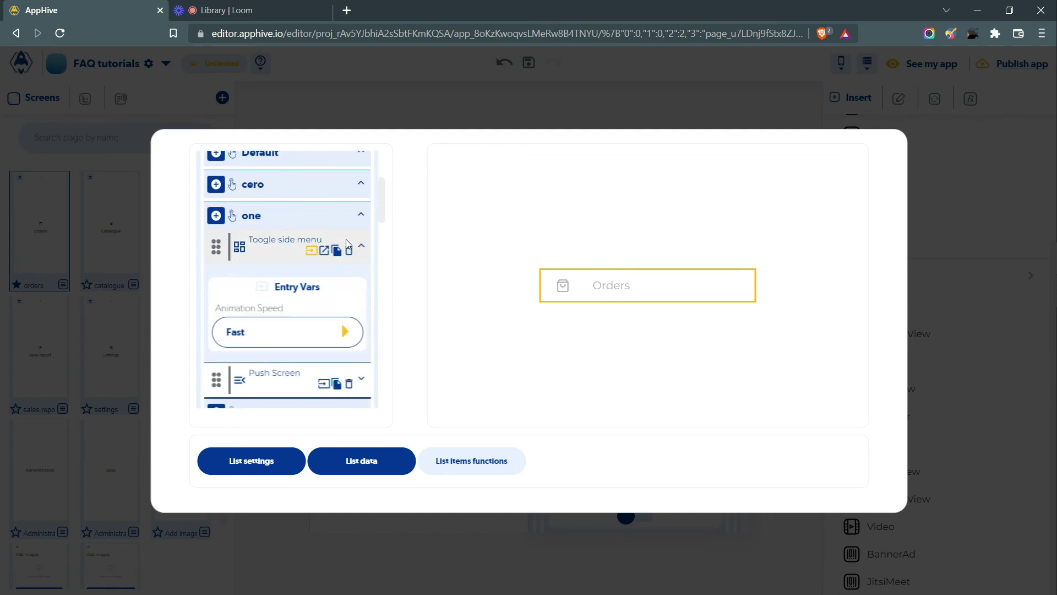
# Display the Controls actions, including Toogle side menu, that can be added under case one, and close the list.
pyautogui.click(215, 217)
pyautogui.scroll(-1, 215, 223)
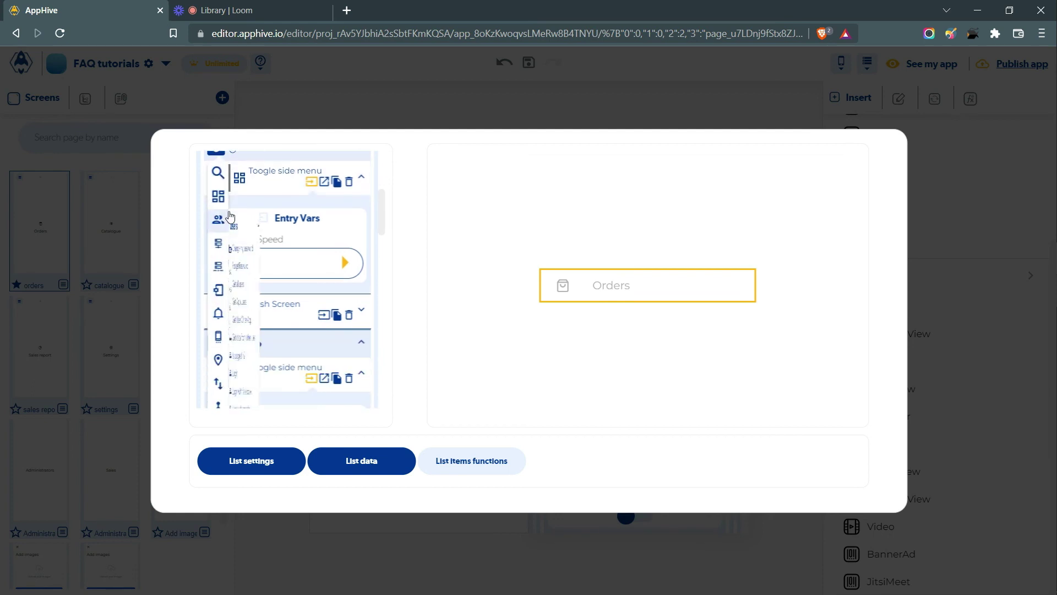
pyautogui.click(218, 196)
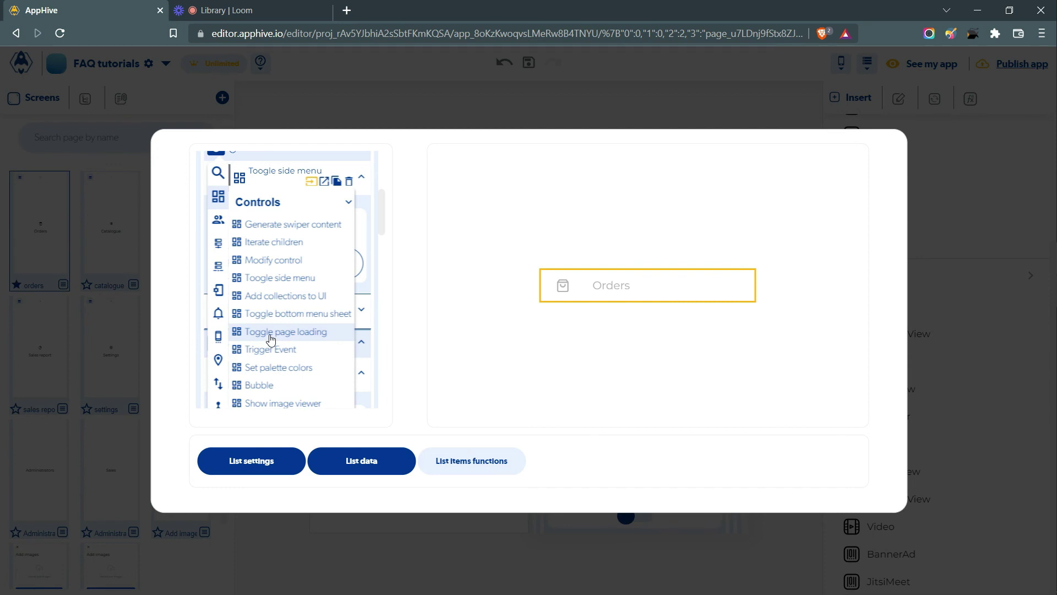
pyautogui.scroll(-1, 270, 341)
pyautogui.scroll(1, 278, 309)
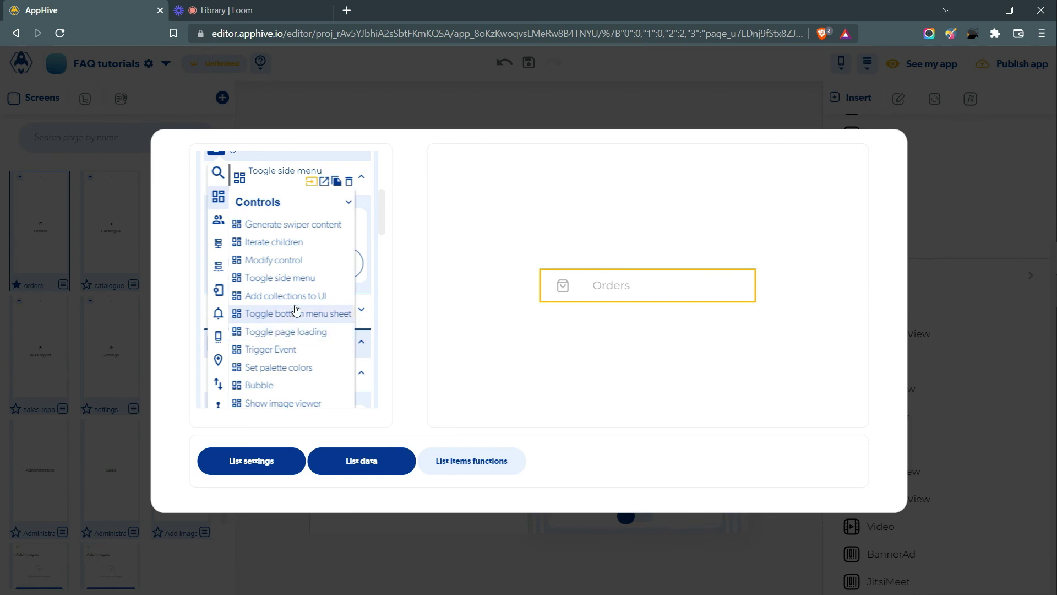
pyautogui.scroll(2, 292, 258)
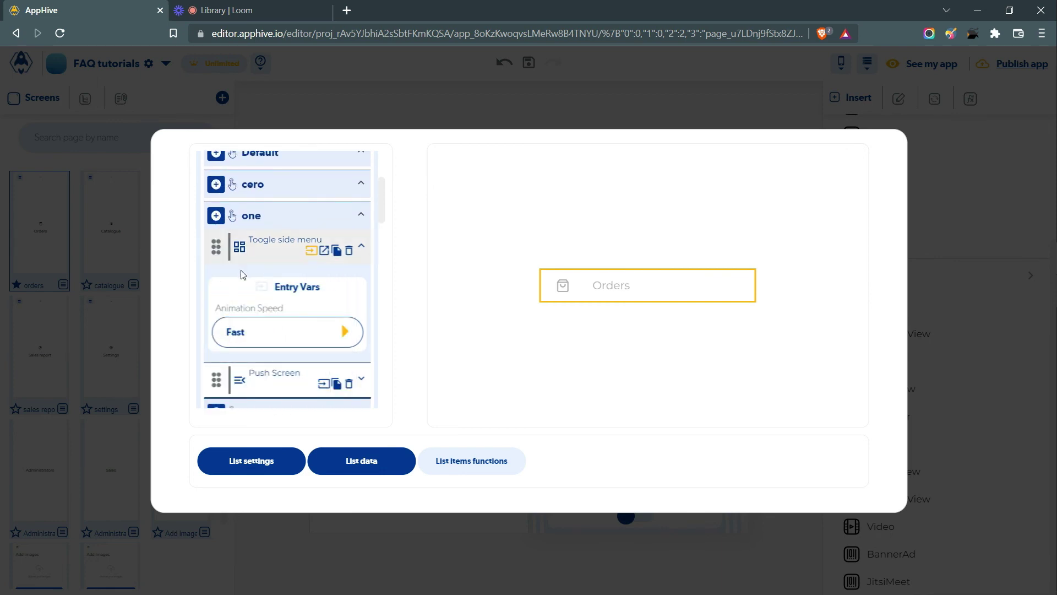
# Collapse Toogle side menu under case one and display the Navigation actions, including Push Screen, that can be added to the case.
pyautogui.click(361, 246)
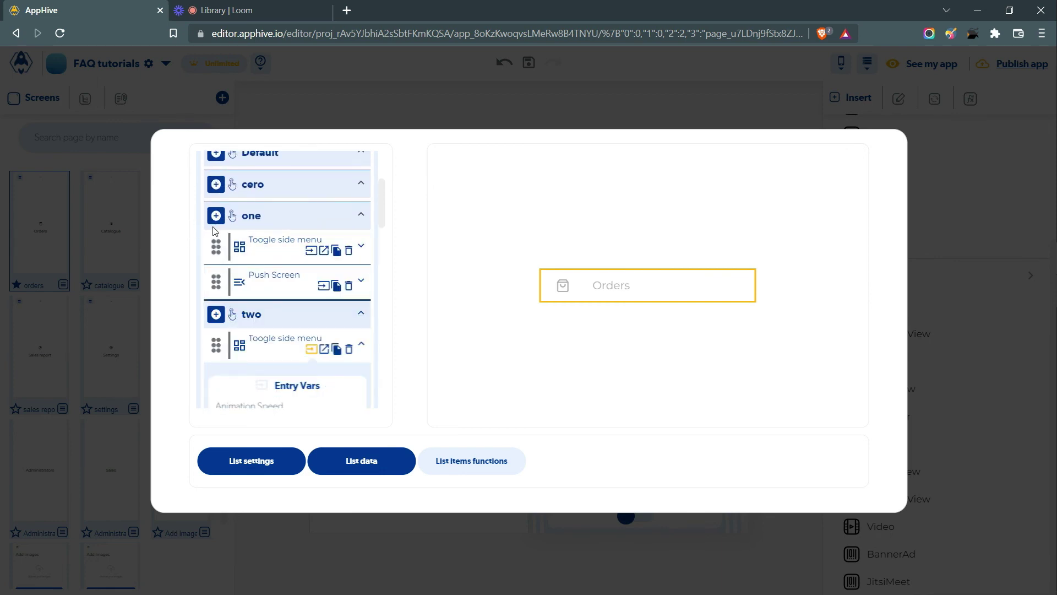
pyautogui.moveTo(216, 225)
pyautogui.scroll(-5, 220, 247)
pyautogui.moveTo(218, 312)
pyautogui.scroll(-1, 264, 308)
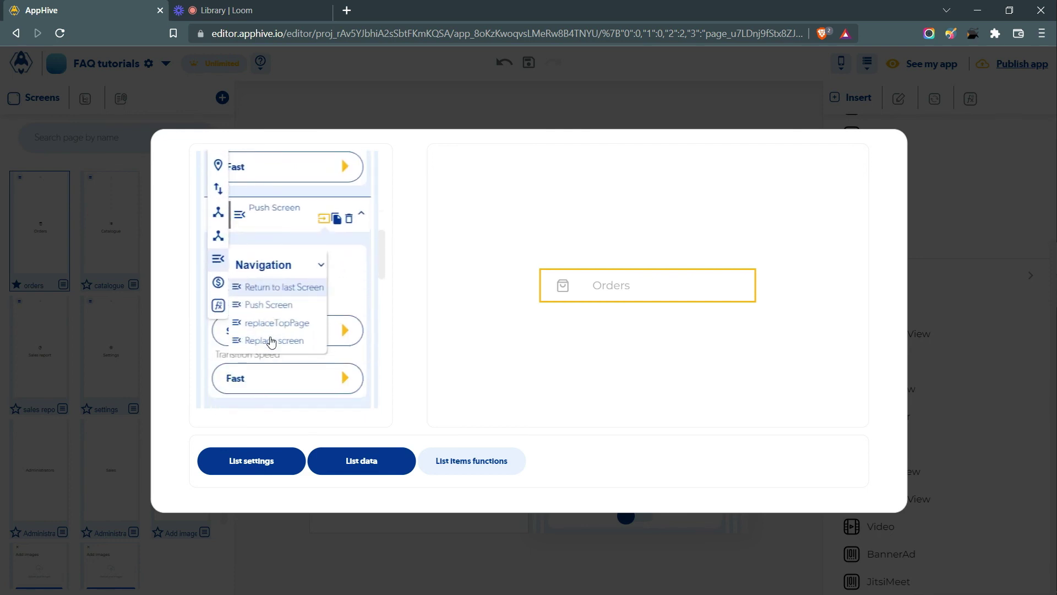
pyautogui.click(274, 305)
pyautogui.scroll(3, 276, 302)
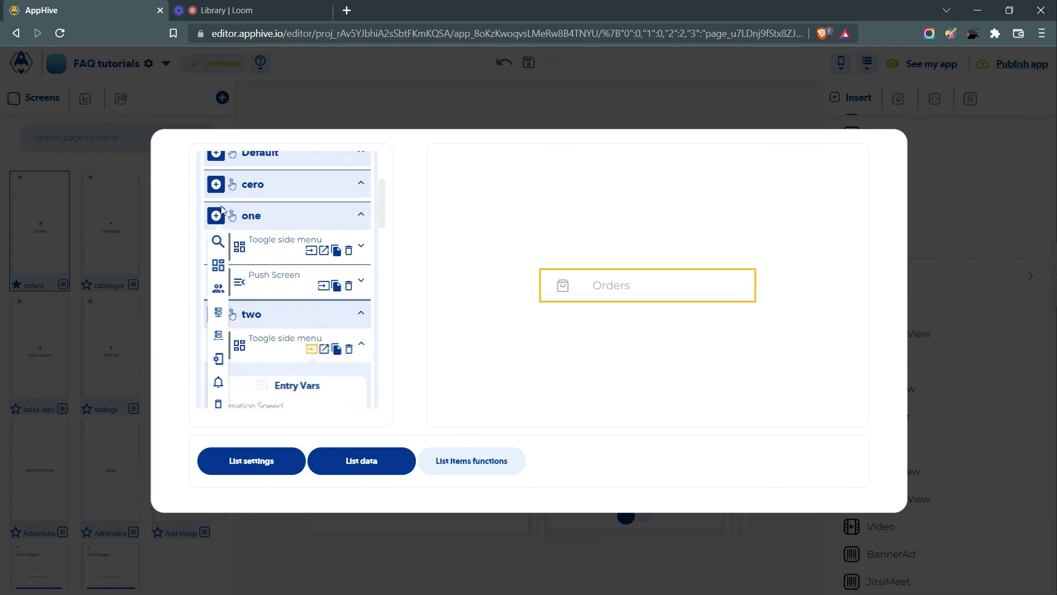
# Expand Push Screen under case one and review its page transition and the available Transition and Transition Speed options.
pyautogui.click(362, 282)
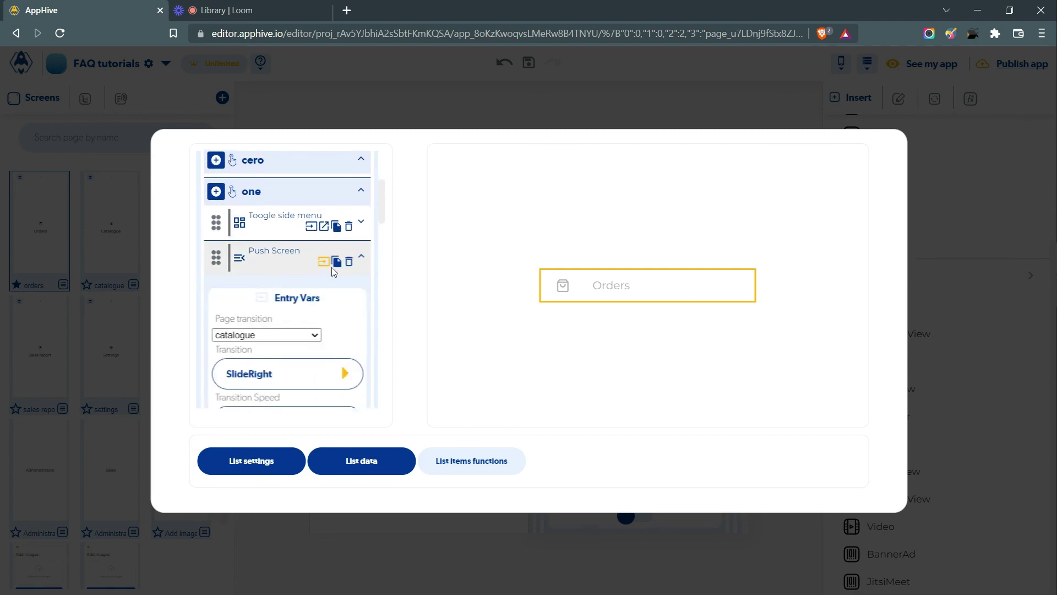
pyautogui.click(266, 290)
pyautogui.click(355, 343)
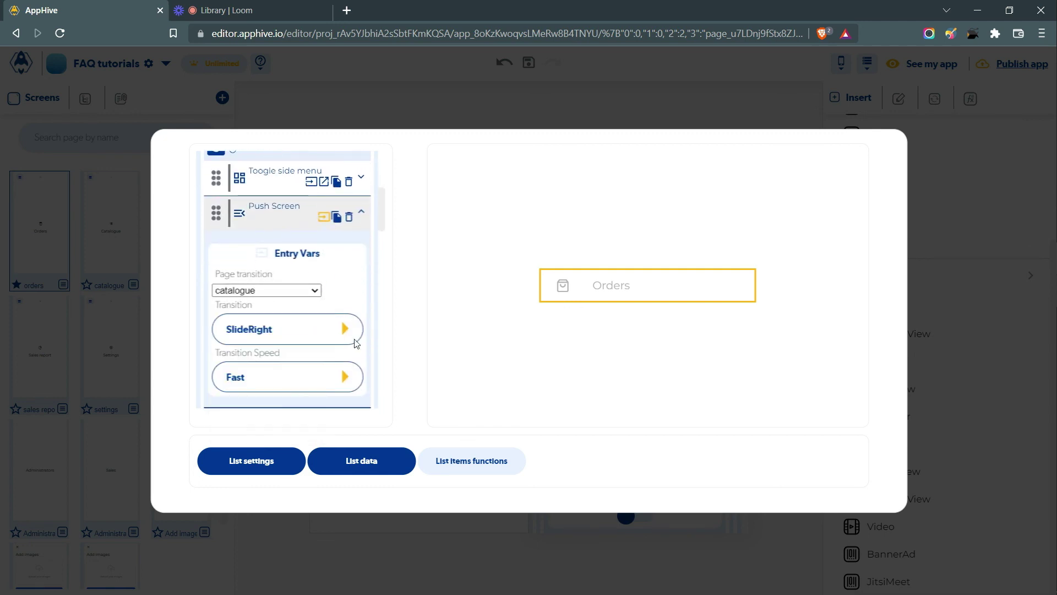
pyautogui.click(347, 333)
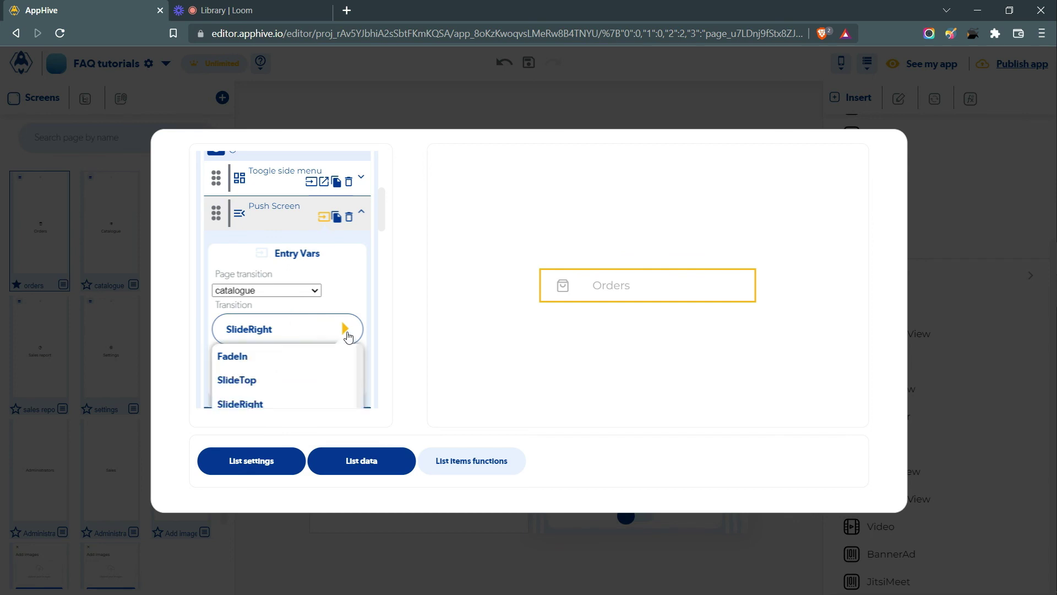
pyautogui.scroll(-1, 292, 326)
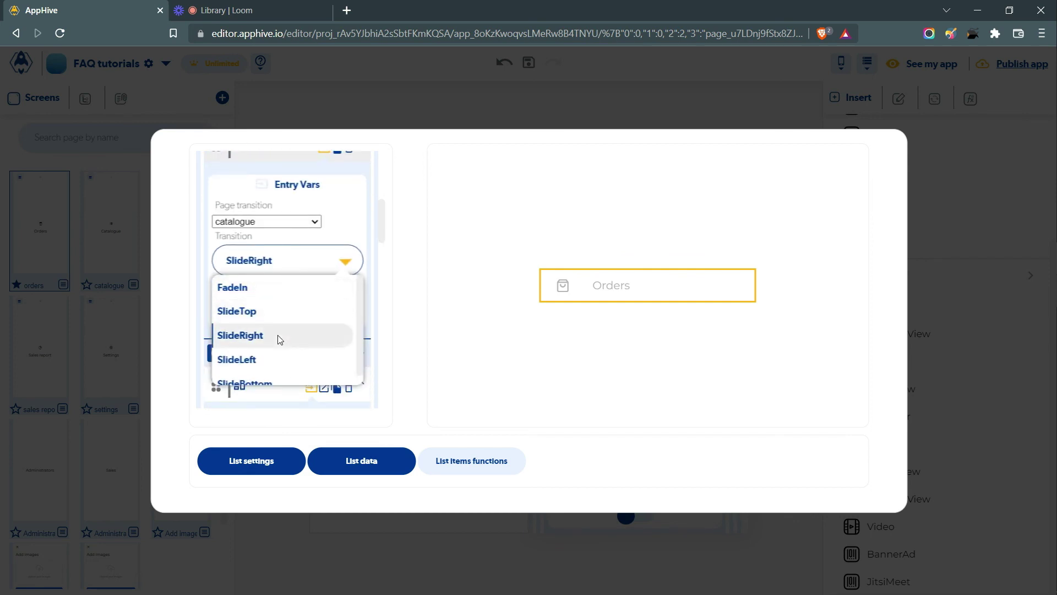
pyautogui.click(346, 269)
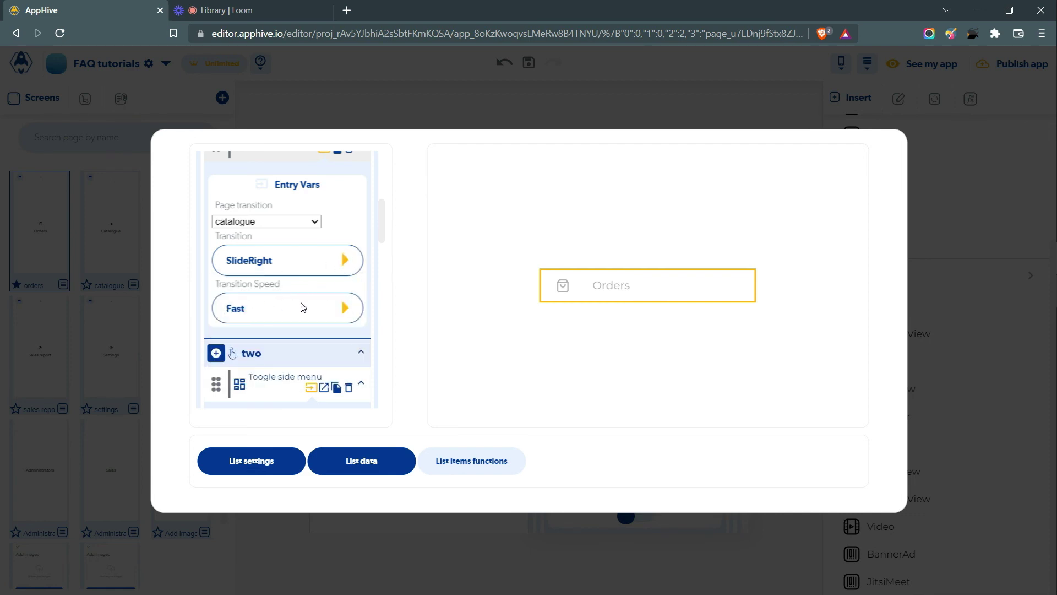
pyautogui.click(345, 308)
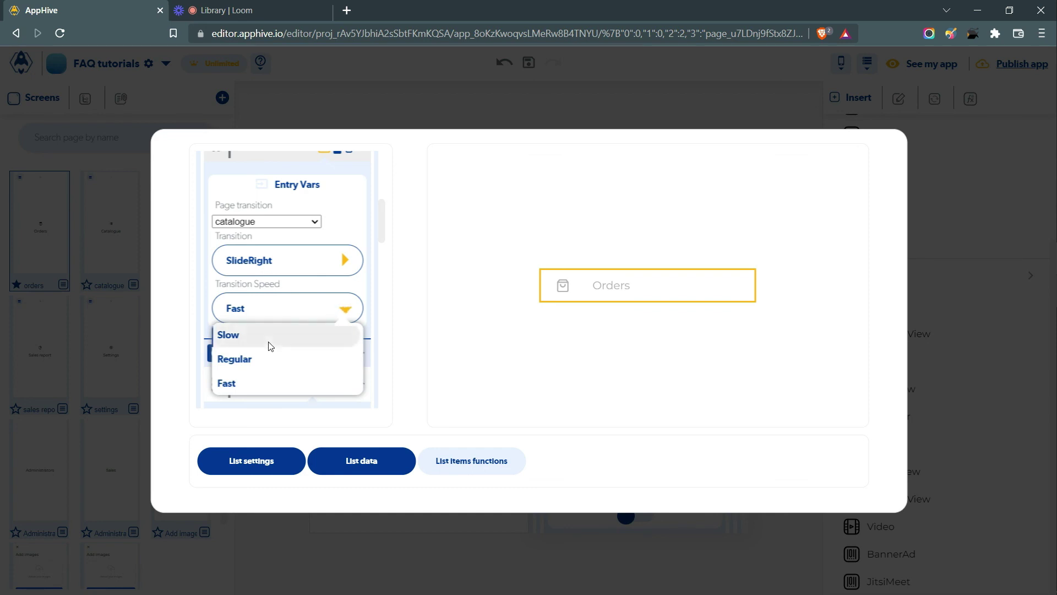
pyautogui.click(356, 224)
pyautogui.scroll(3, 331, 250)
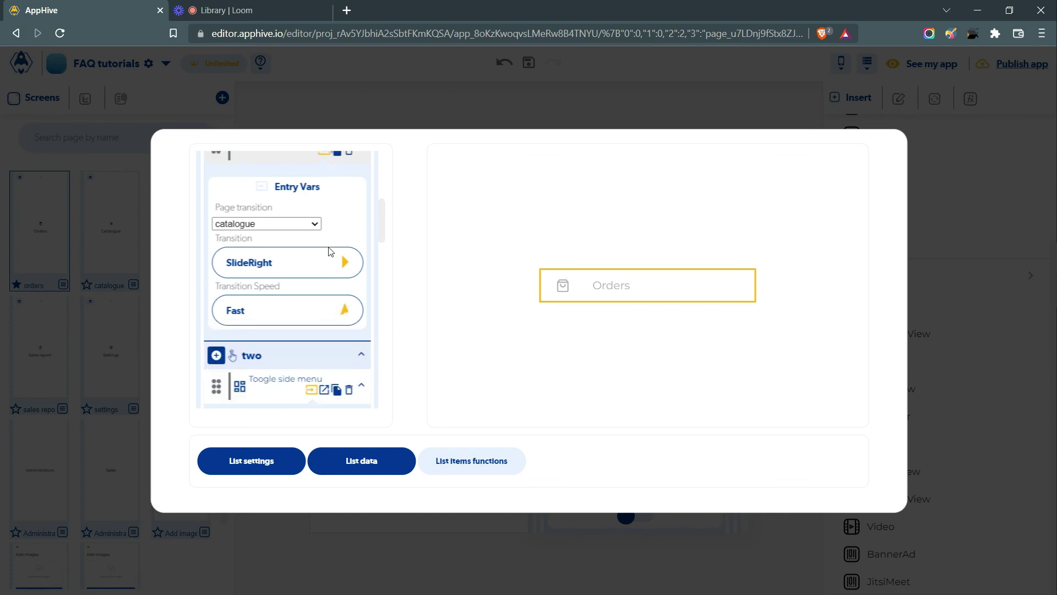
# Collapse case one and examine the entry vars of Toogle side menu and Push Screen under case two.
pyautogui.click(362, 353)
pyautogui.click(361, 284)
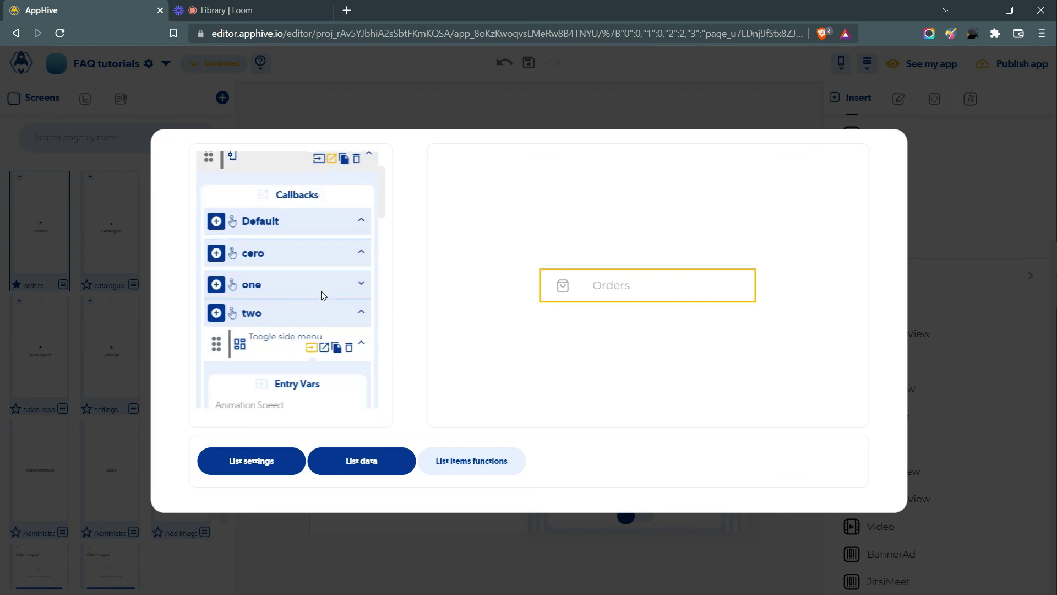
pyautogui.scroll(-2, 317, 270)
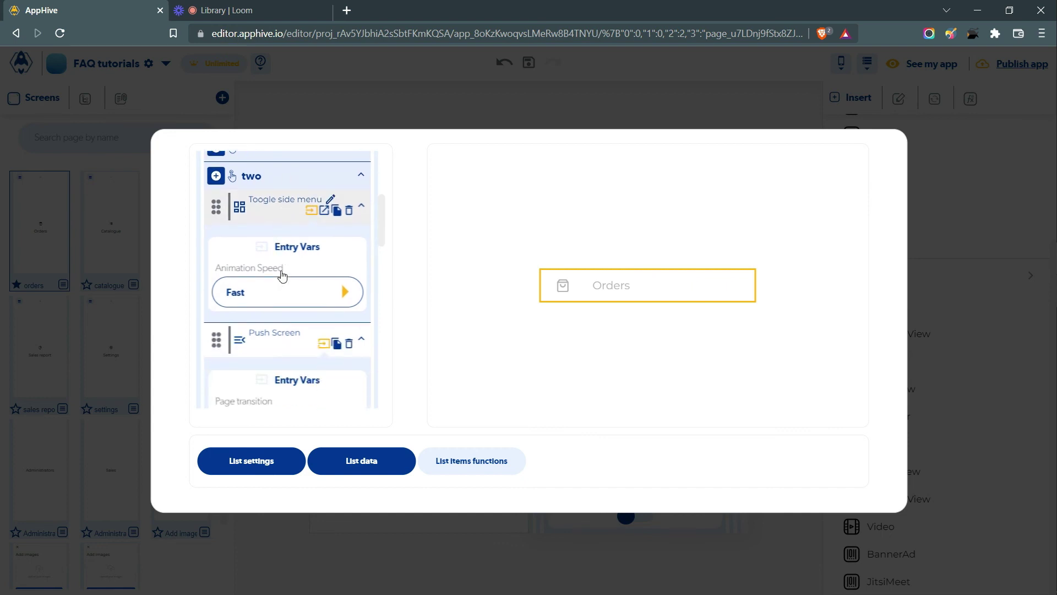
pyautogui.scroll(-1, 278, 275)
pyautogui.scroll(1, 281, 278)
pyautogui.scroll(1, 280, 275)
pyautogui.scroll(-3, 300, 249)
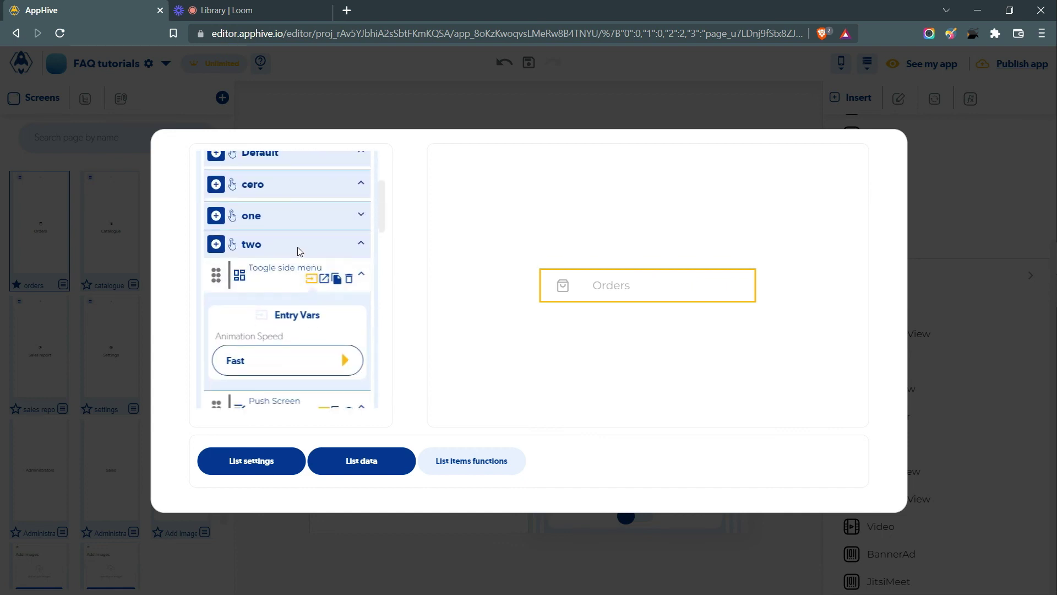
pyautogui.scroll(-1, 308, 248)
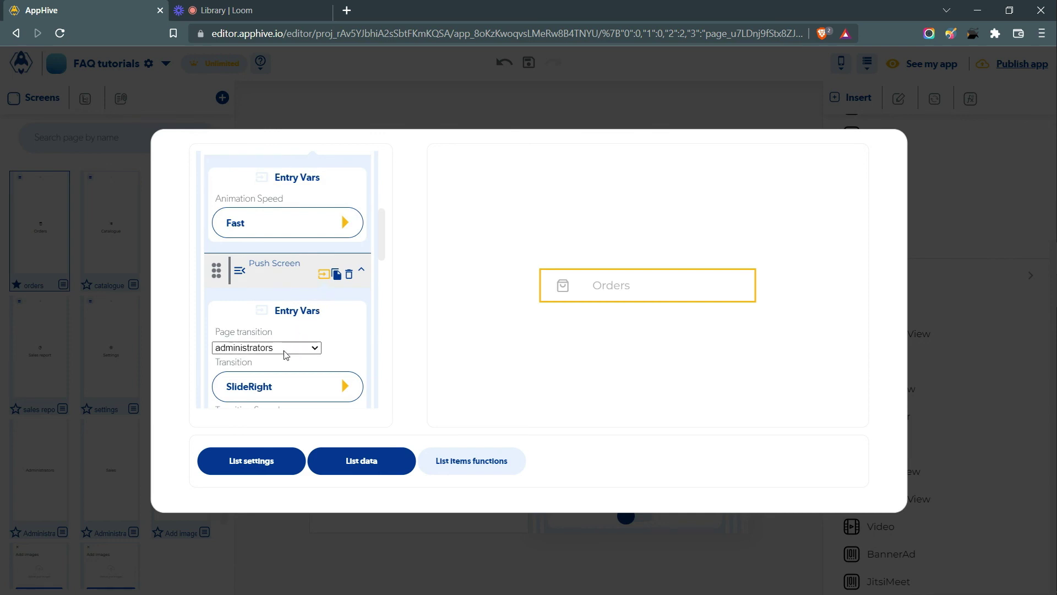
pyautogui.scroll(1, 308, 352)
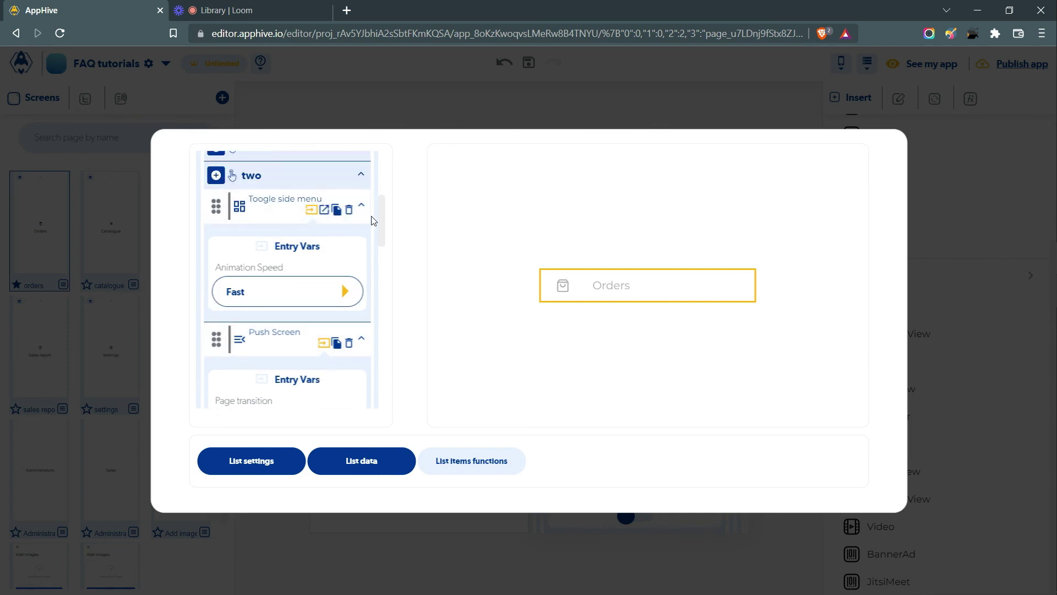
# Collapse Toogle side menu under case two, check Push Screen's page transition, and collapse the case.
pyautogui.click(317, 225)
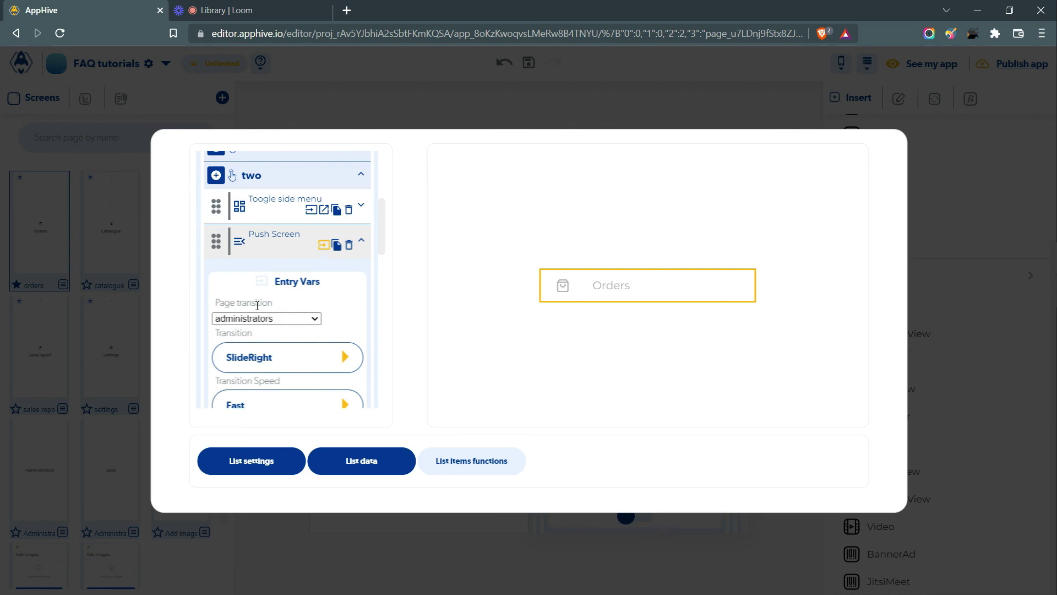
pyautogui.click(269, 318)
pyautogui.click(242, 412)
pyautogui.click(361, 175)
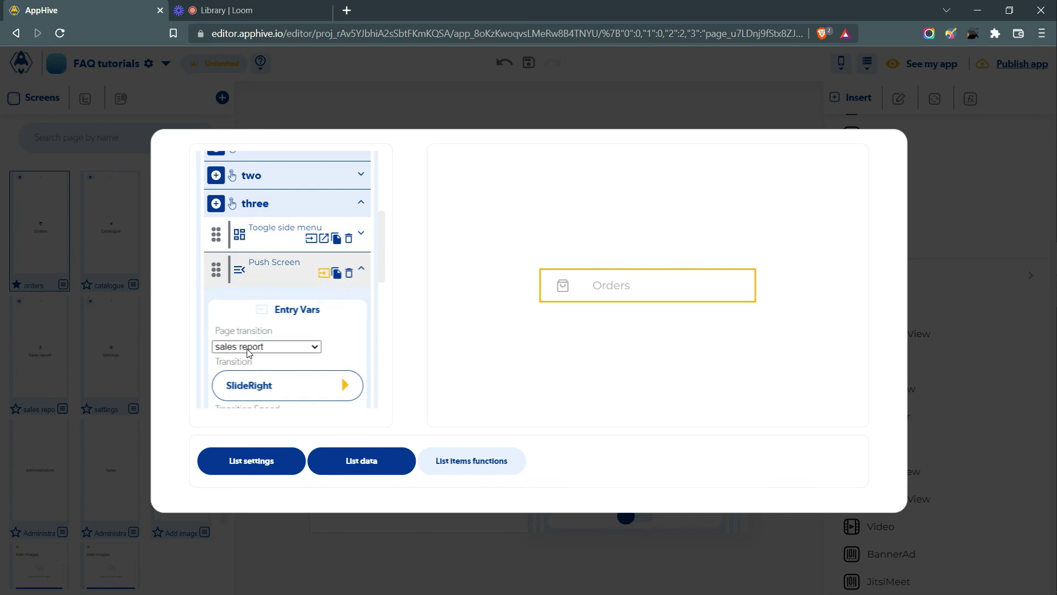
# Collapse Push Screen under case three, review the Push Screen entry vars under case four, and collapse case four.
pyautogui.click(361, 268)
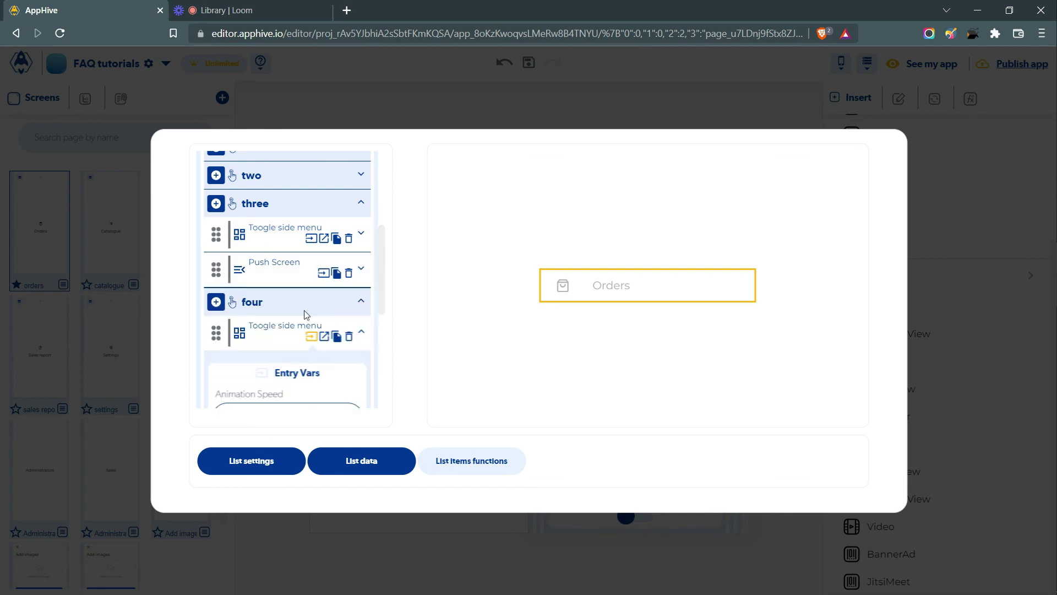
pyautogui.scroll(-5, 255, 254)
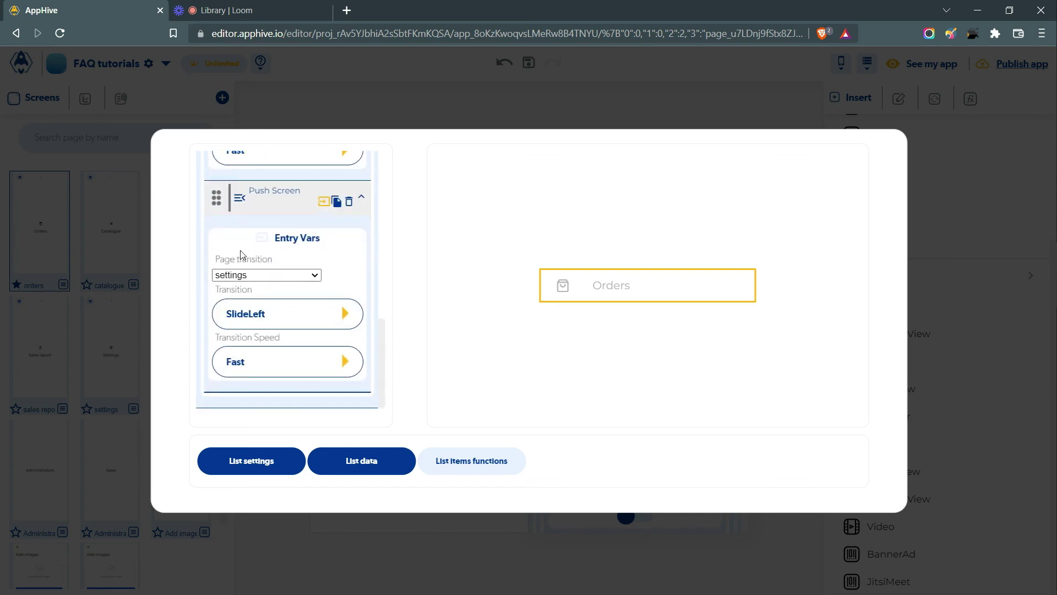
pyautogui.scroll(3, 240, 254)
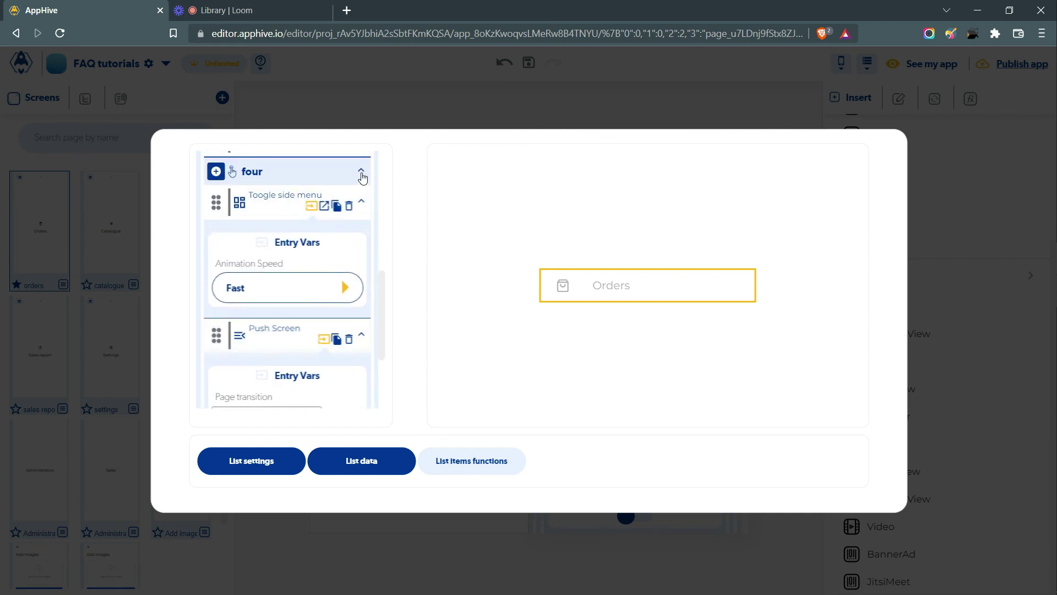
pyautogui.click(361, 174)
pyautogui.scroll(3, 300, 217)
# Show the Switch's entry vars and open its Value function in the enlarged Complex editor to examine the Global Formater.
pyautogui.click(319, 236)
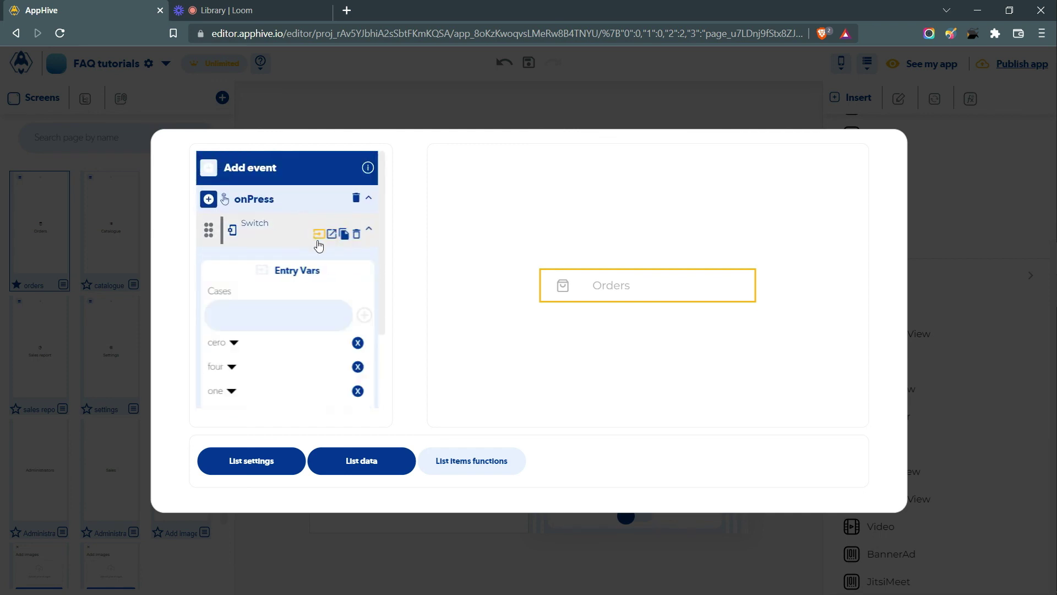
pyautogui.scroll(-2, 290, 364)
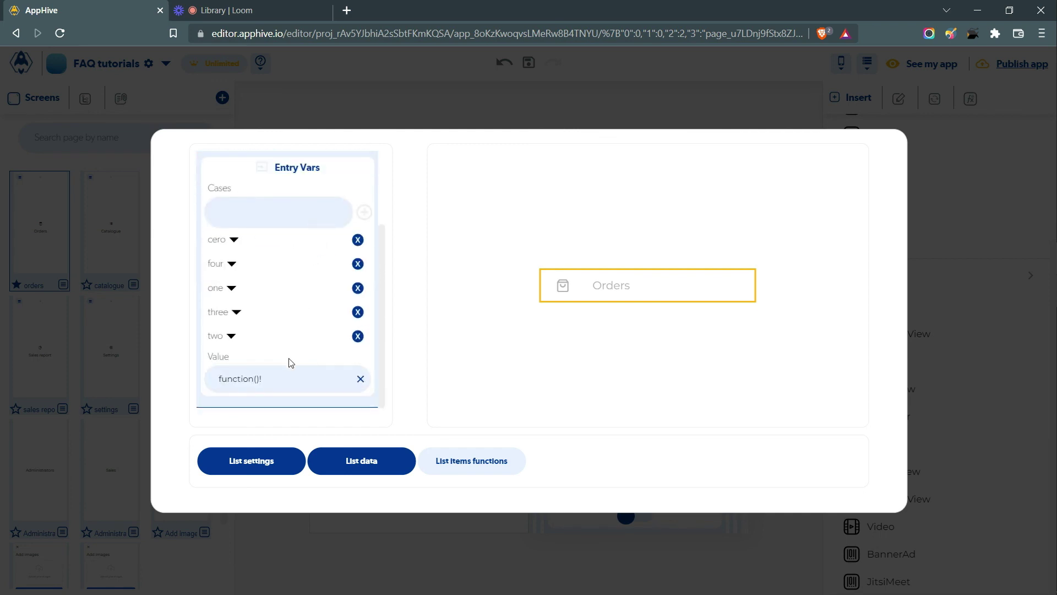
pyautogui.click(253, 384)
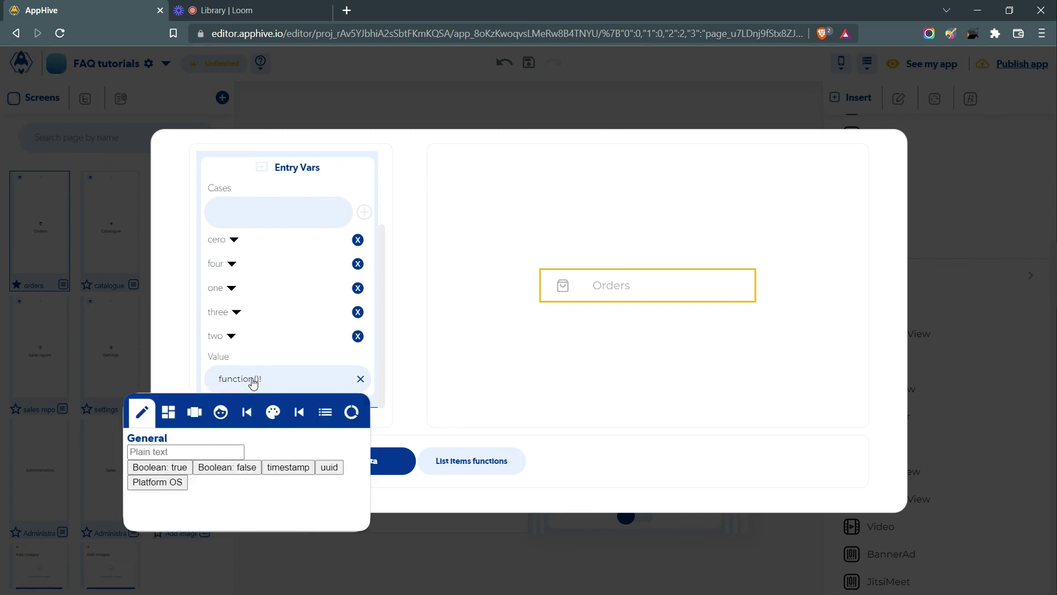
pyautogui.click(196, 414)
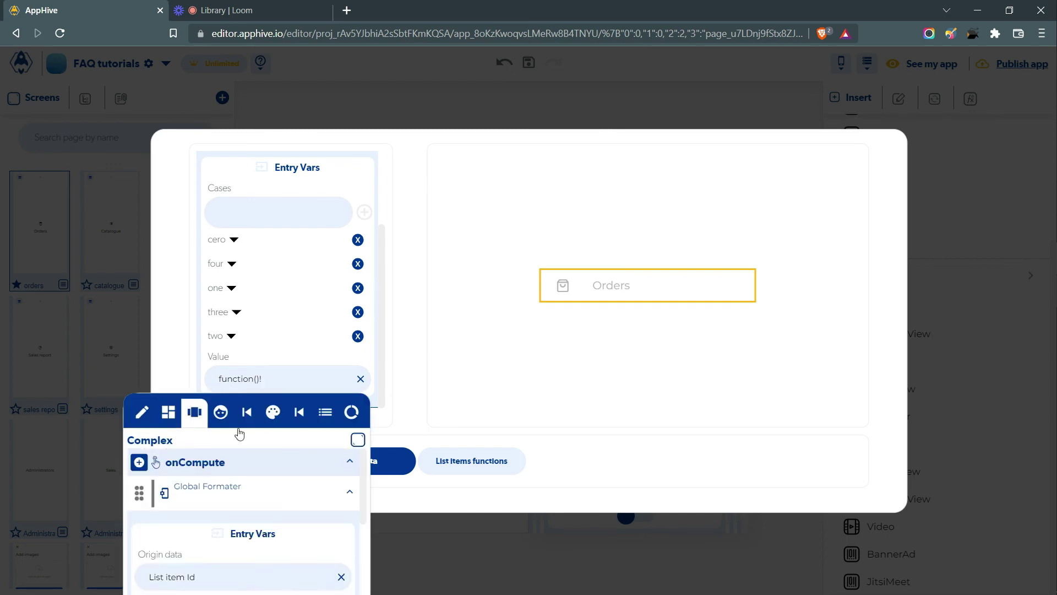
pyautogui.click(358, 439)
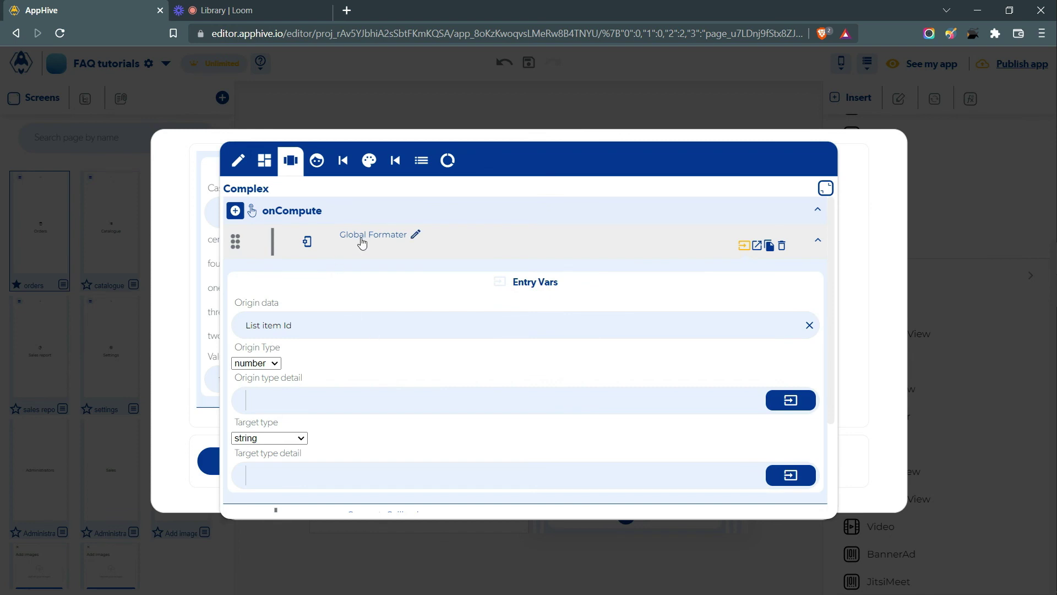
pyautogui.scroll(-2, 316, 285)
pyautogui.scroll(1, 298, 309)
pyautogui.scroll(1, 299, 309)
# Clear the Global Formater's origin data, set it to the list context's Item Id, and close the function editor after checking its return value.
pyautogui.click(810, 325)
pyautogui.click(805, 326)
pyautogui.click(774, 357)
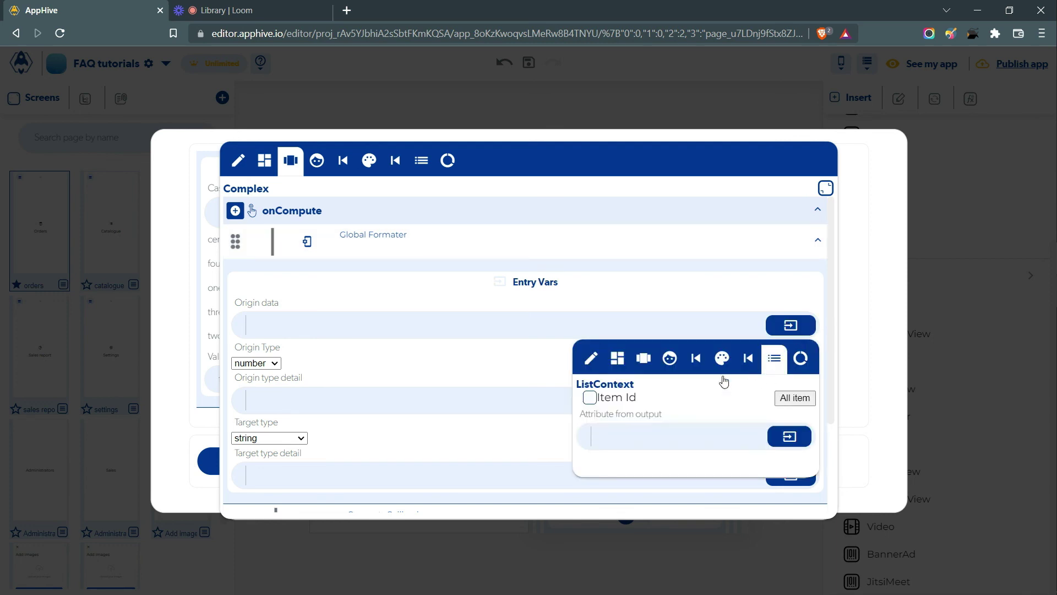
pyautogui.click(589, 398)
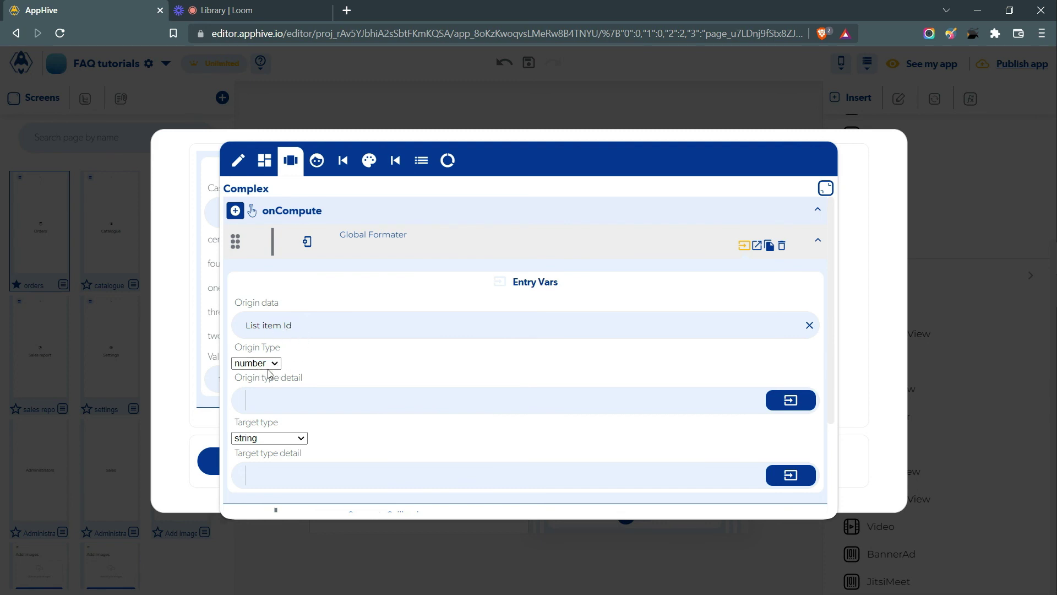
pyautogui.scroll(-2, 268, 374)
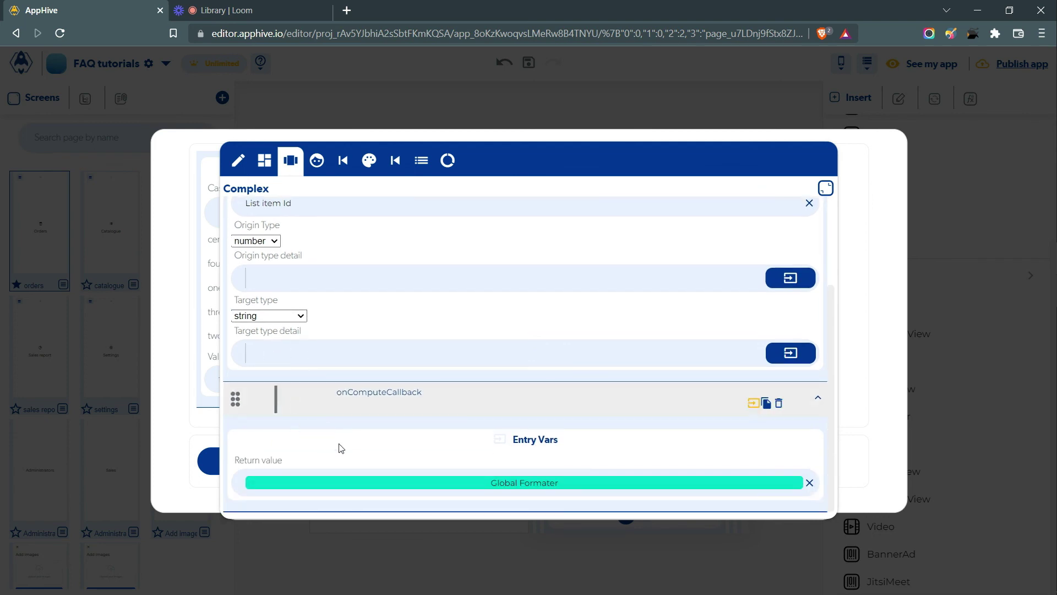
pyautogui.click(861, 300)
# Close the list elements editor and collapse the rangeIteration action under the orders page's onLoad event.
pyautogui.scroll(2, 235, 342)
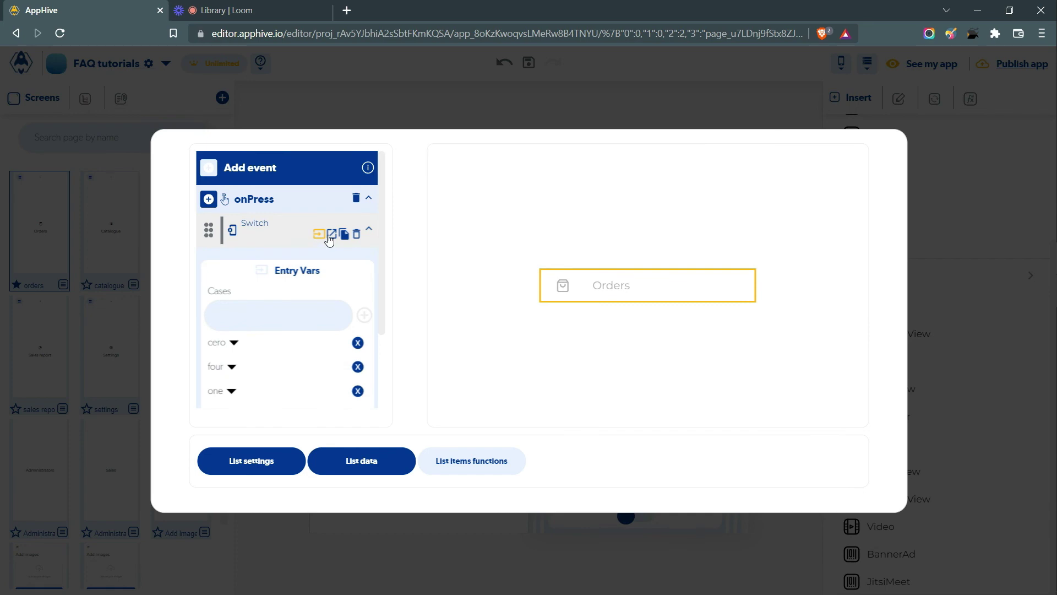
pyautogui.click(320, 235)
pyautogui.click(320, 234)
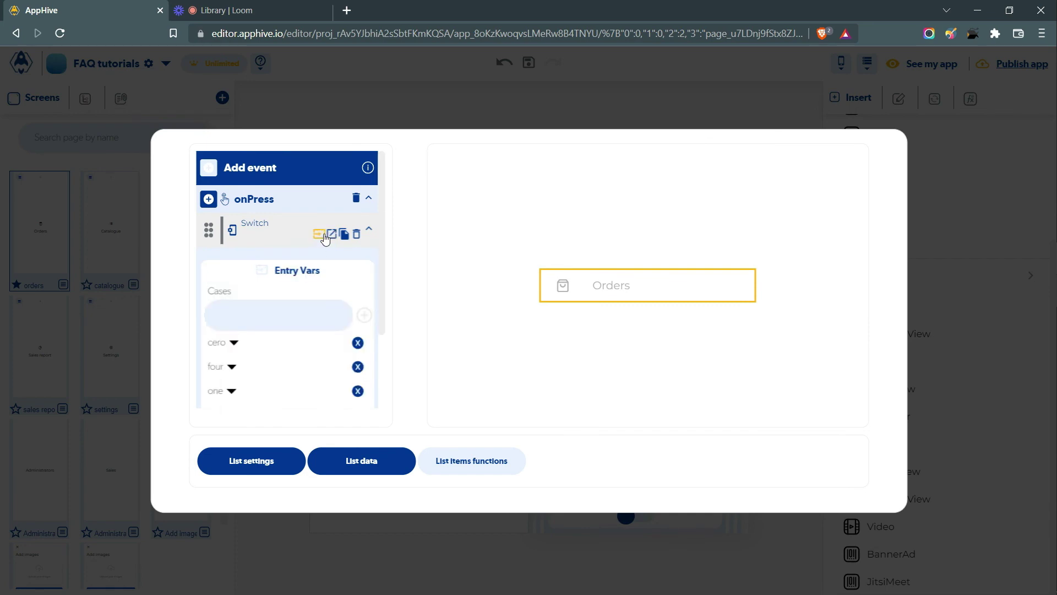
pyautogui.click(388, 100)
pyautogui.scroll(-7, 670, 338)
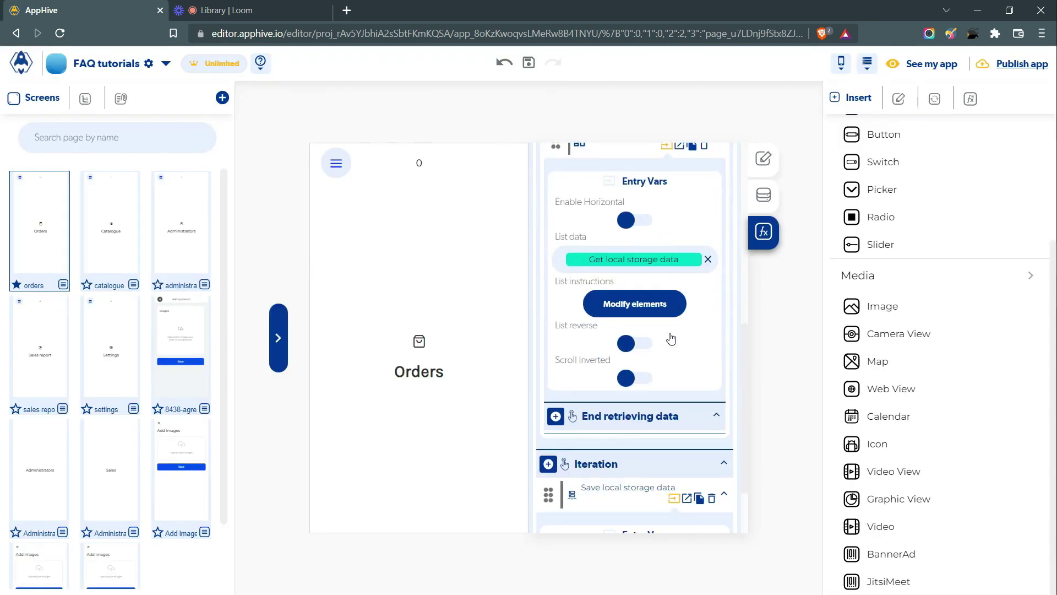
pyautogui.click(682, 268)
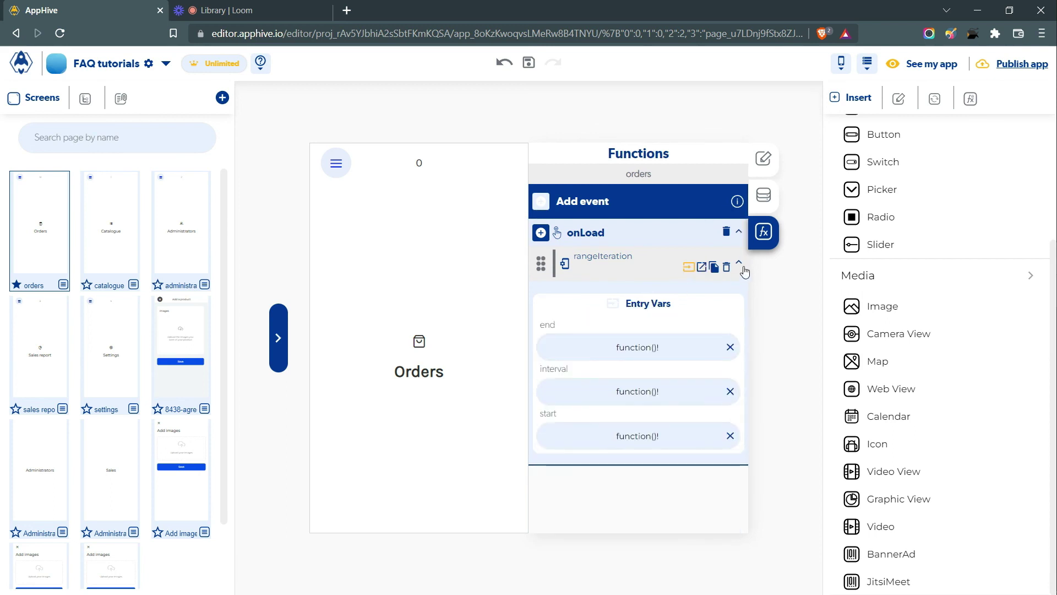
pyautogui.click(739, 266)
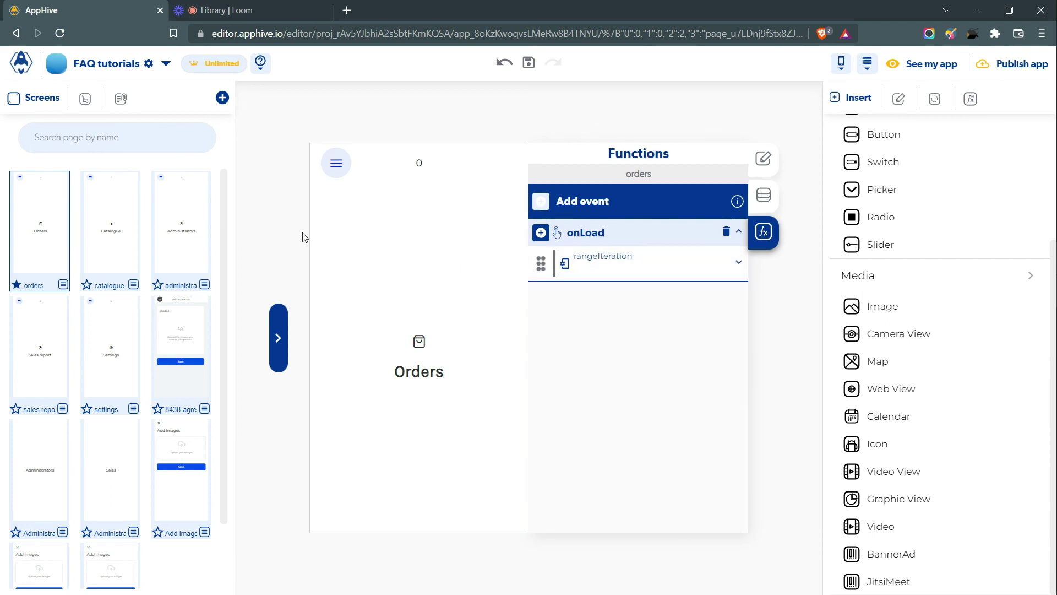
# Review the orders page's layout options, including Left navigation bar, and select the hamburger menu container to show its data.
pyautogui.click(764, 199)
pyautogui.scroll(-2, 649, 366)
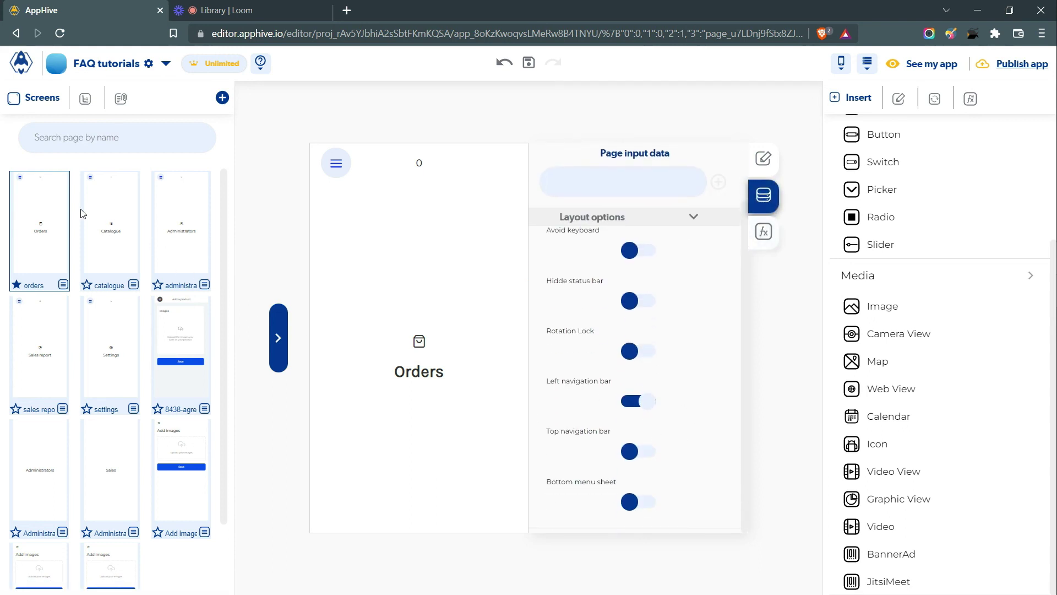
pyautogui.click(341, 176)
pyautogui.scroll(2, 685, 312)
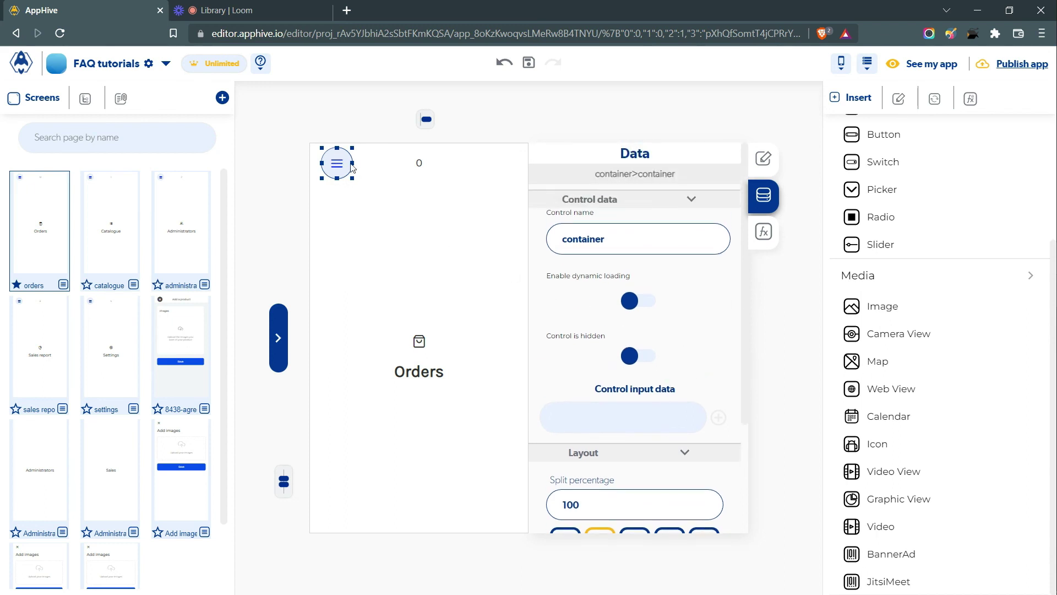
# Show the hamburger container's onPress event, browse the available function categories, and copy its Toogle side menu function.
pyautogui.click(765, 234)
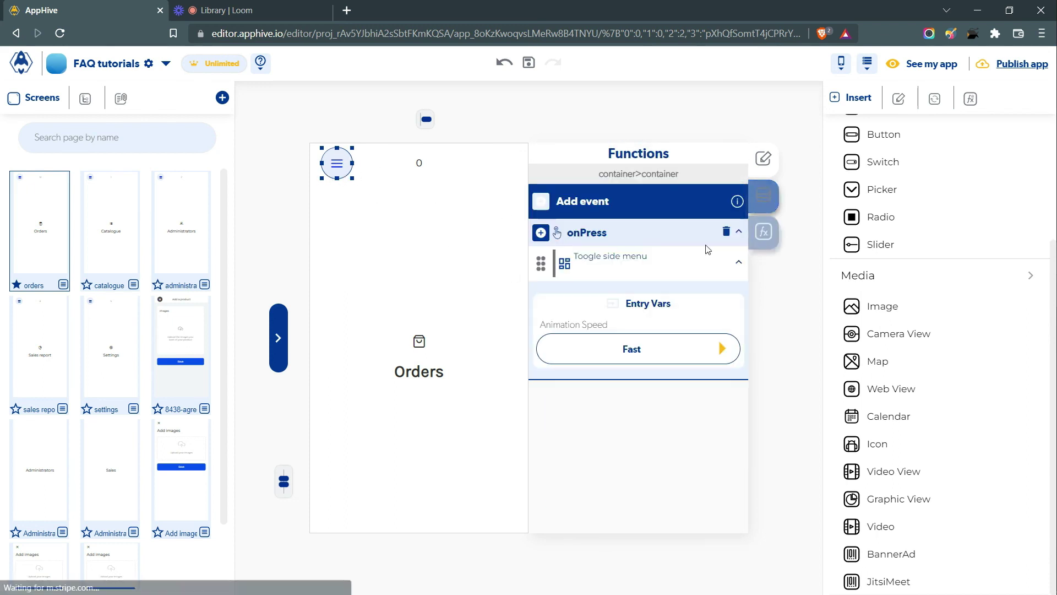
pyautogui.click(544, 234)
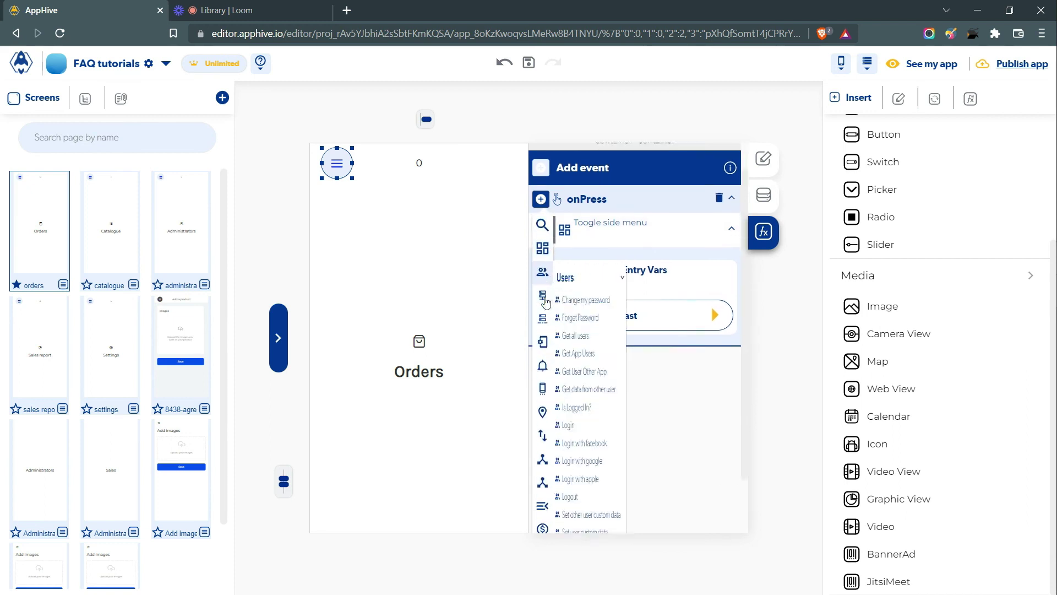
pyautogui.click(542, 217)
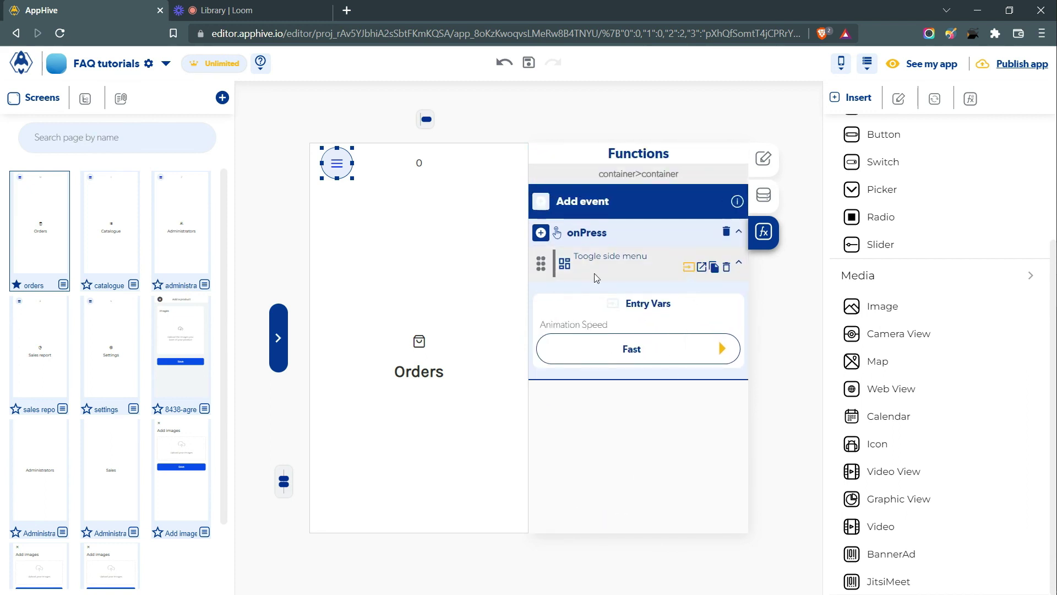
pyautogui.click(714, 268)
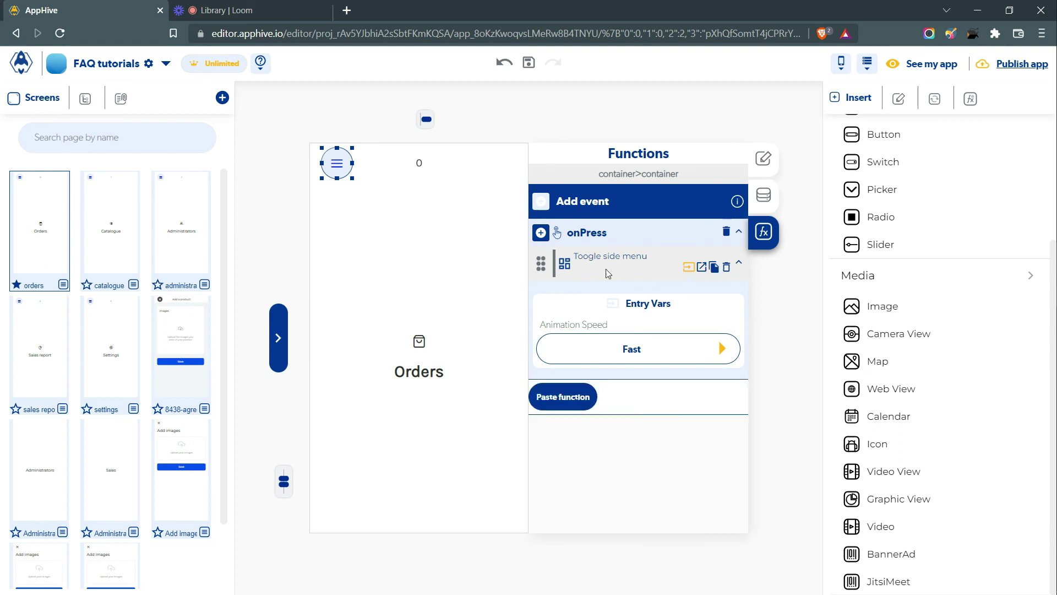
# Review the hamburger container's onPress function on the catalogue page and look through the other section pages in AppHive.
pyautogui.click(337, 165)
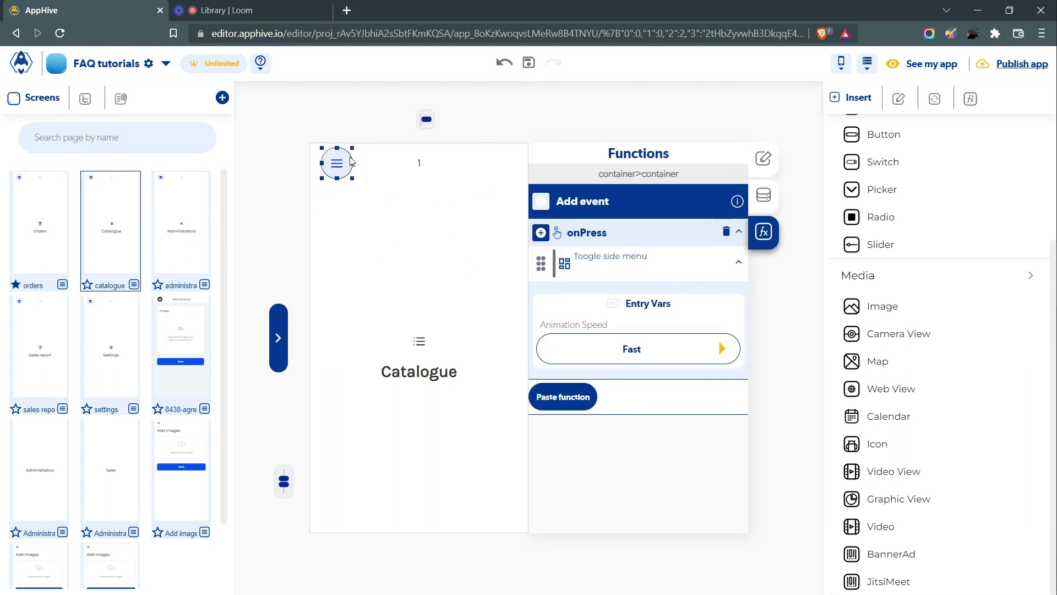
pyautogui.click(196, 232)
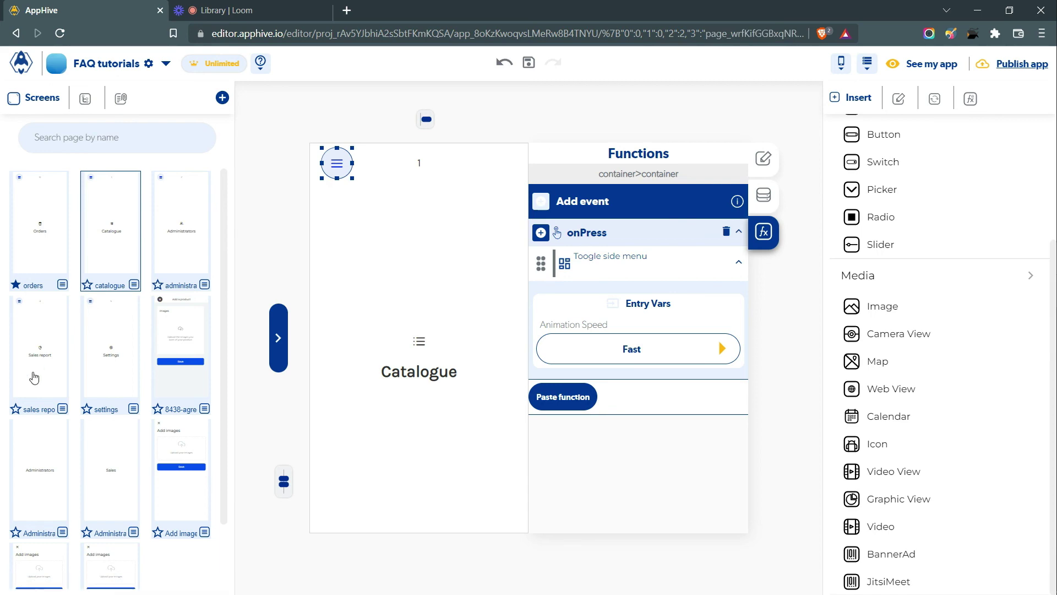
pyautogui.click(40, 347)
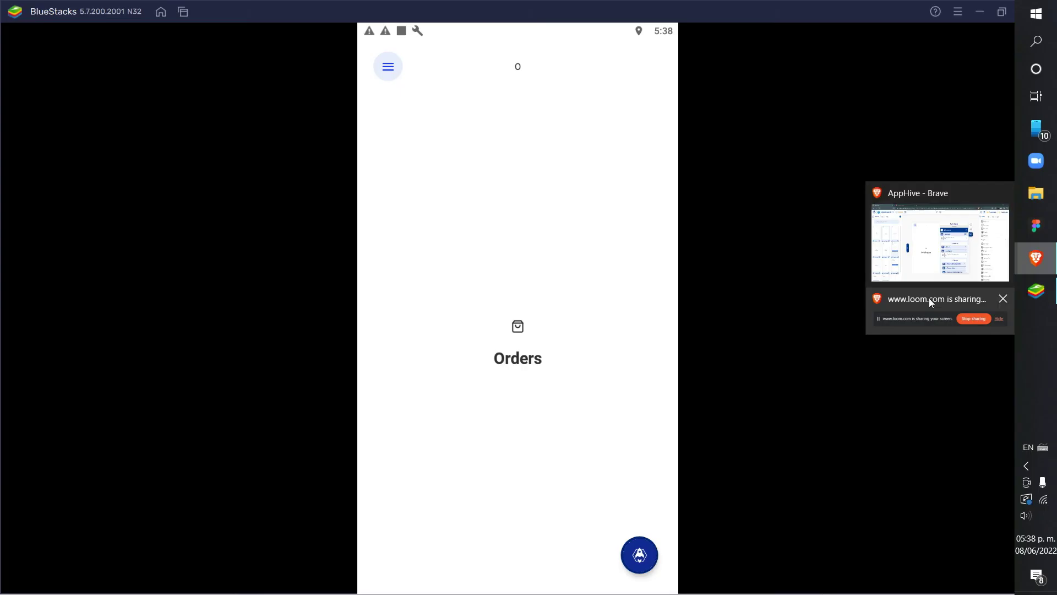
pyautogui.click(926, 266)
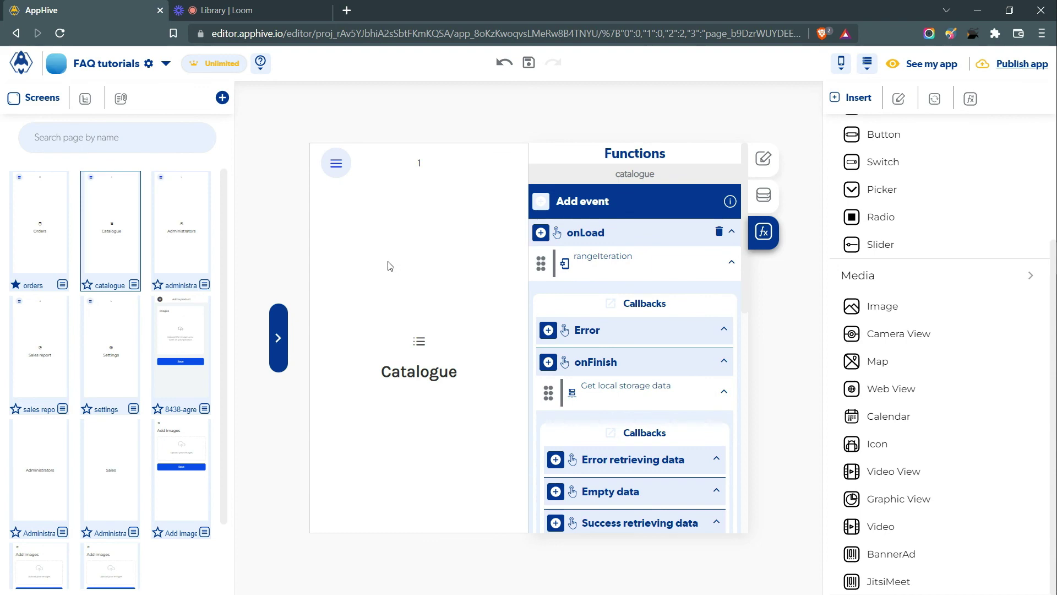
# Switch to the app running in BlueStacks, open and close the side menu, and use it to visit the Catalogue section.
pyautogui.click(1054, 296)
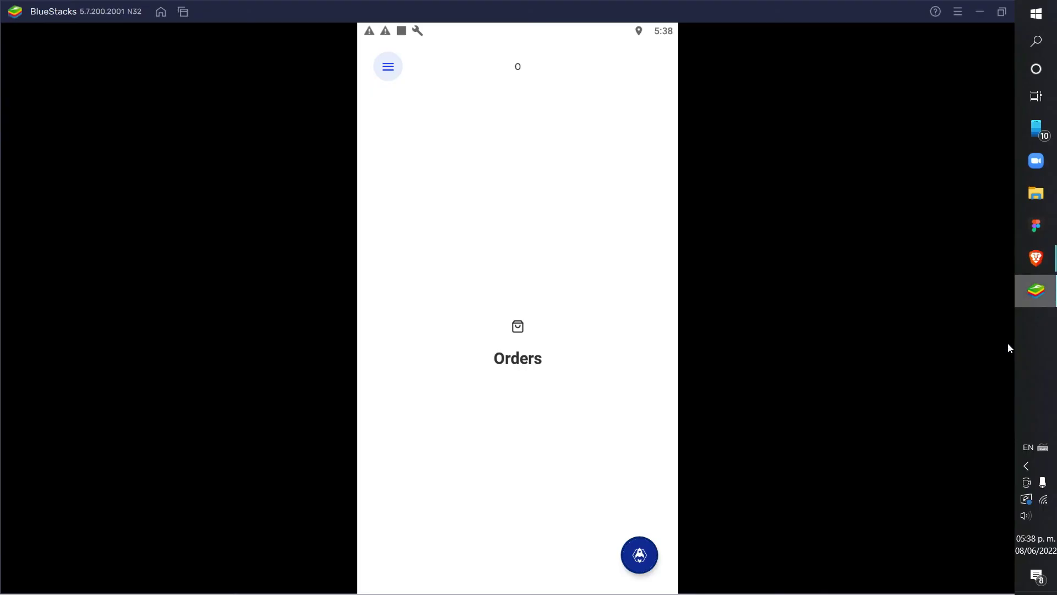
pyautogui.click(395, 75)
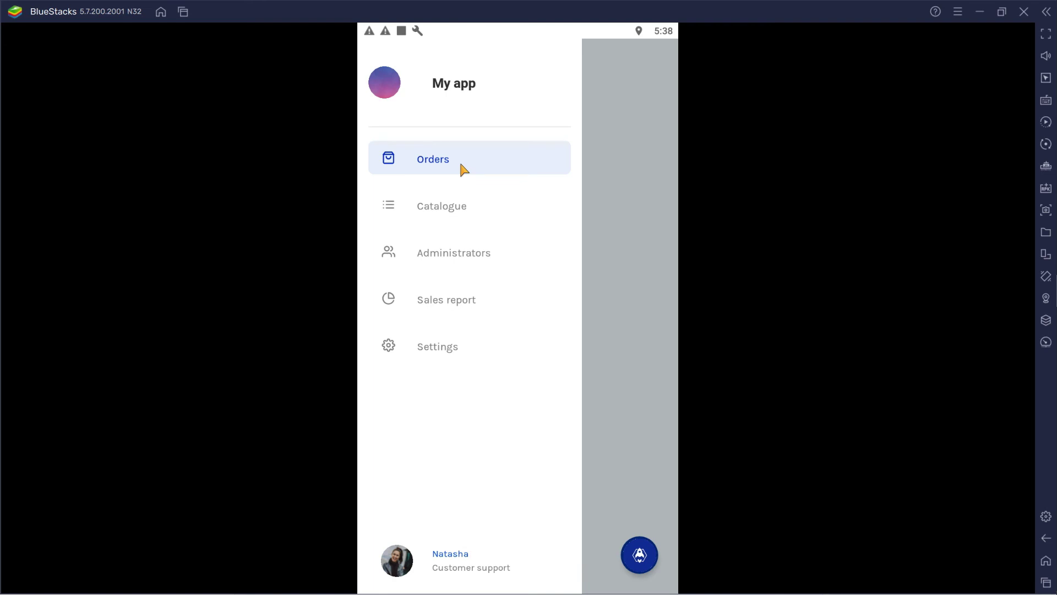
pyautogui.click(602, 202)
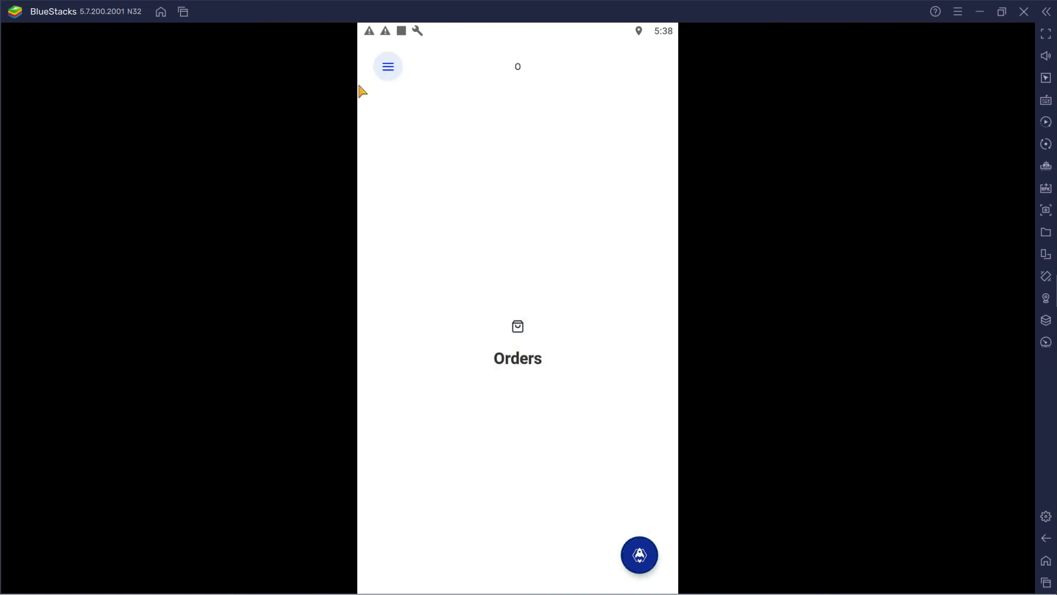
pyautogui.click(394, 66)
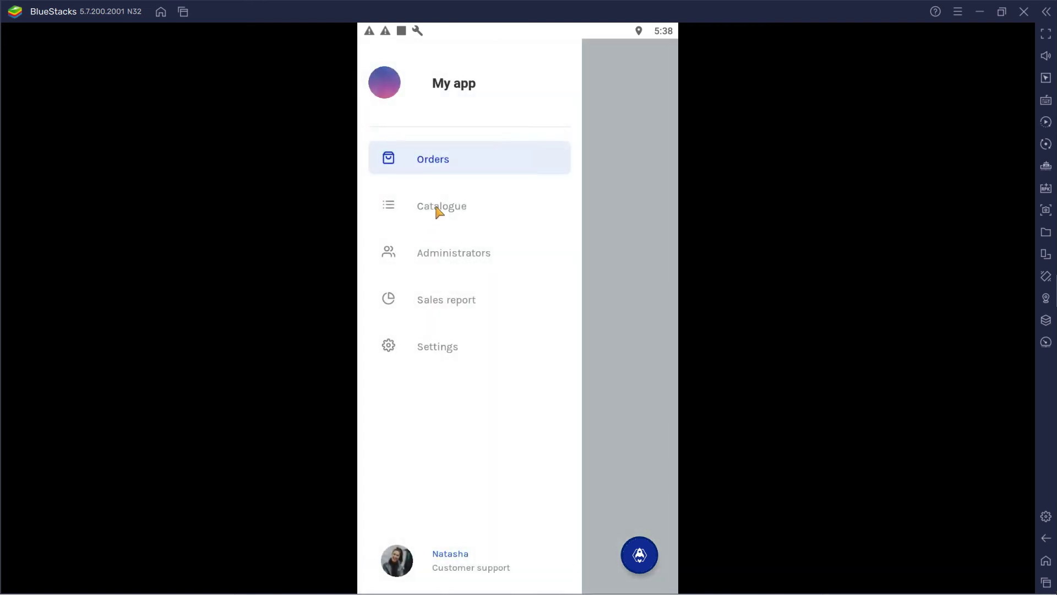
pyautogui.click(436, 208)
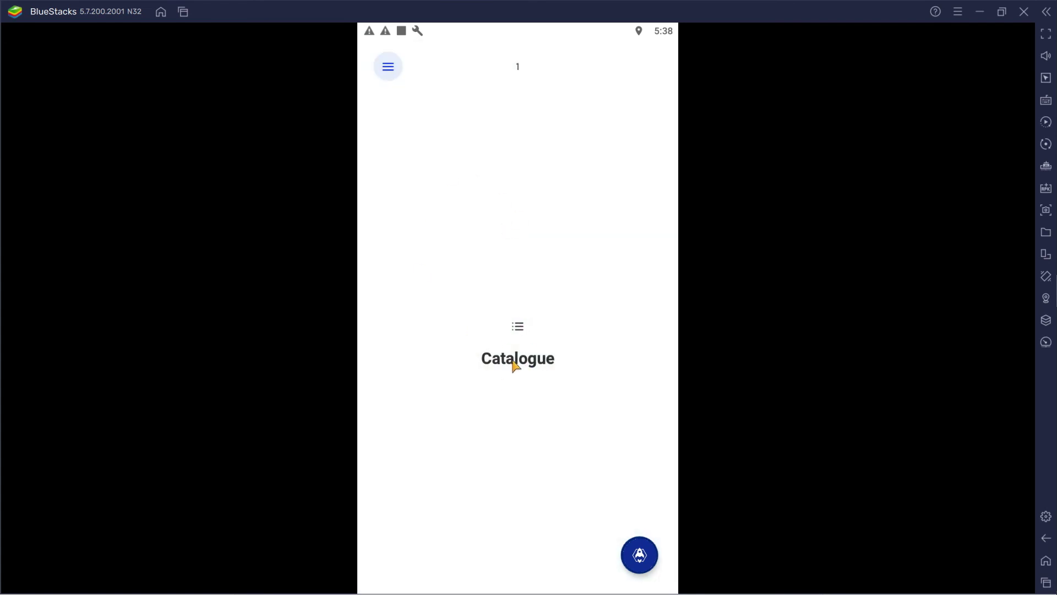
# Visit the Administrators, Sales report and Settings sections in turn through the side menu.
pyautogui.click(388, 66)
pyautogui.click(437, 255)
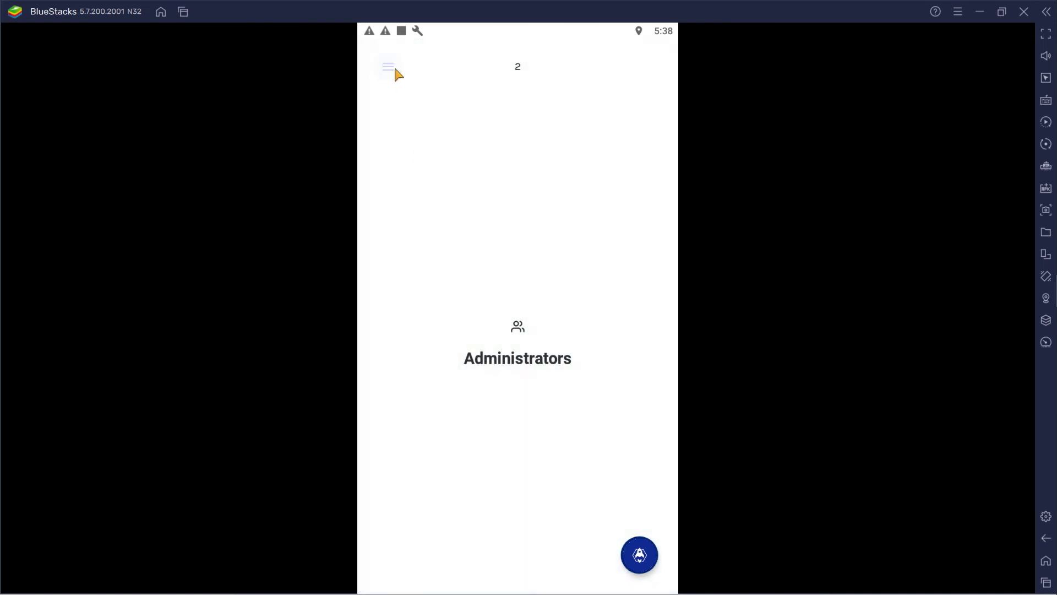
pyautogui.click(396, 73)
pyautogui.click(422, 302)
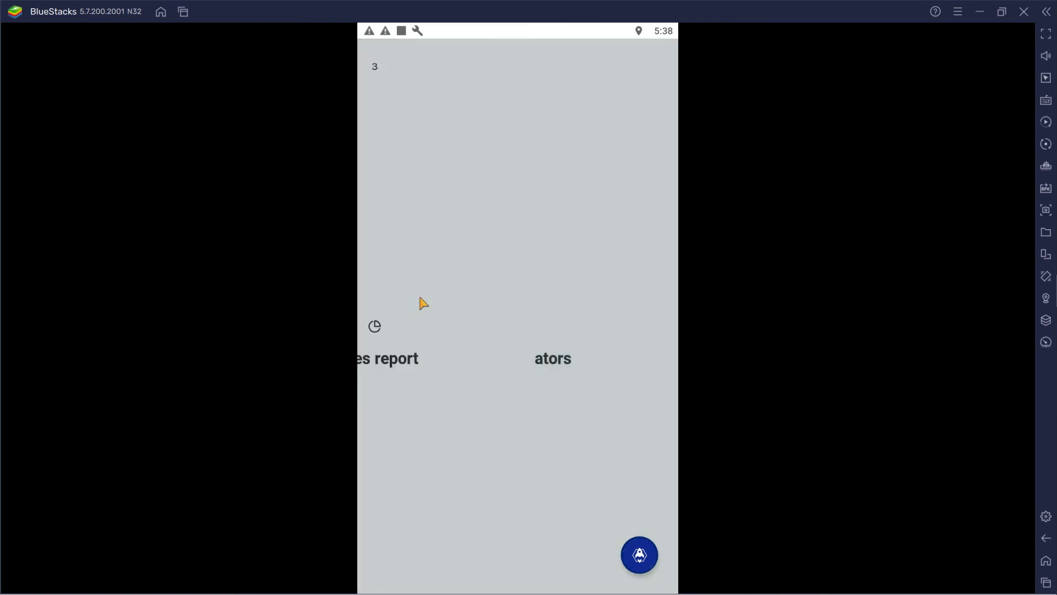
pyautogui.click(399, 73)
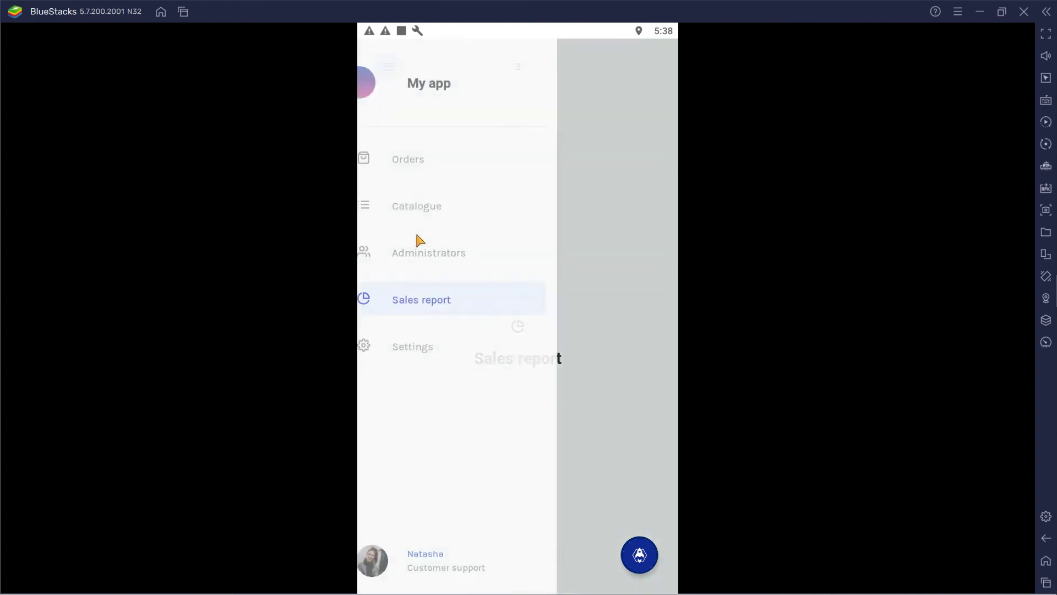
pyautogui.click(461, 357)
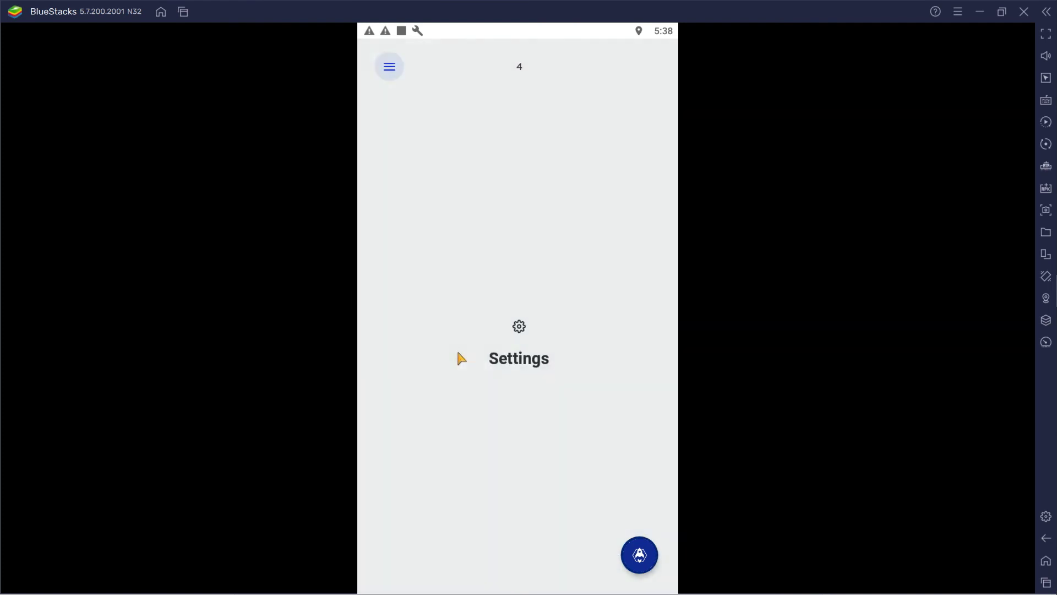
# Return to the Orders section and reopen the side menu to pick Catalogue.
pyautogui.click(389, 68)
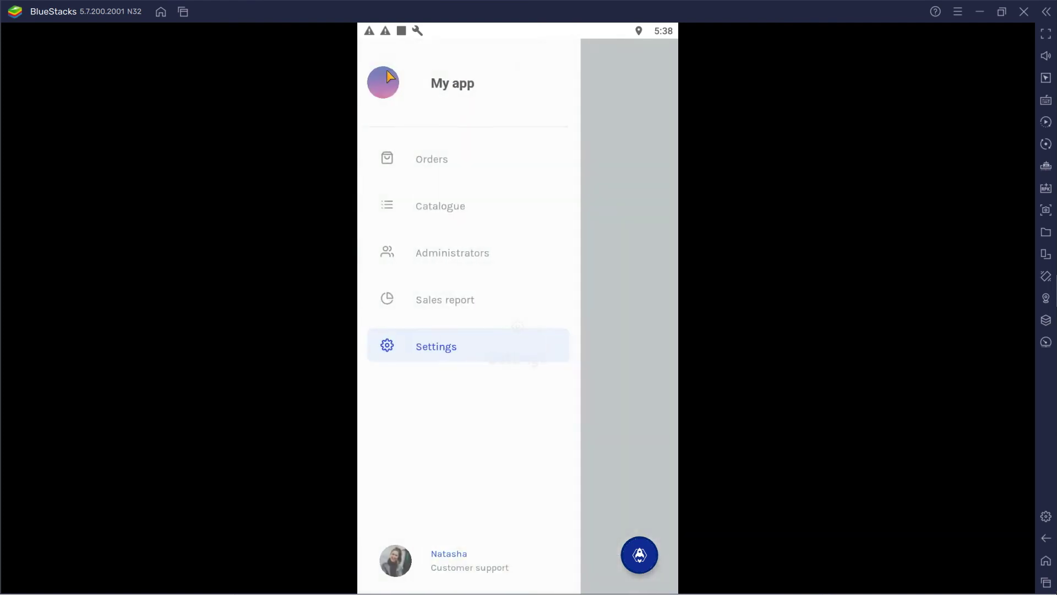
pyautogui.click(448, 168)
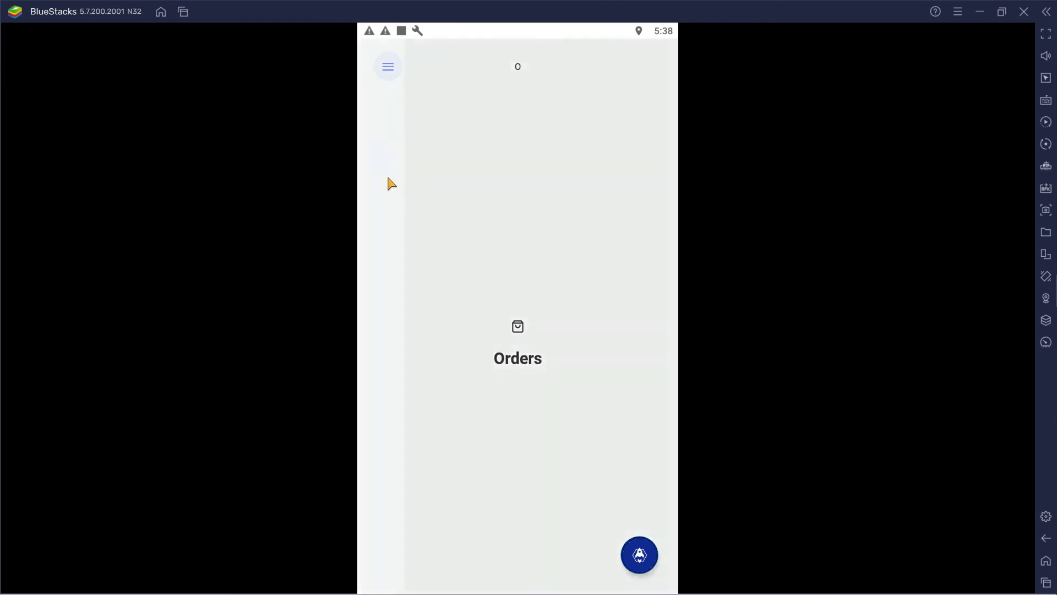
pyautogui.click(469, 208)
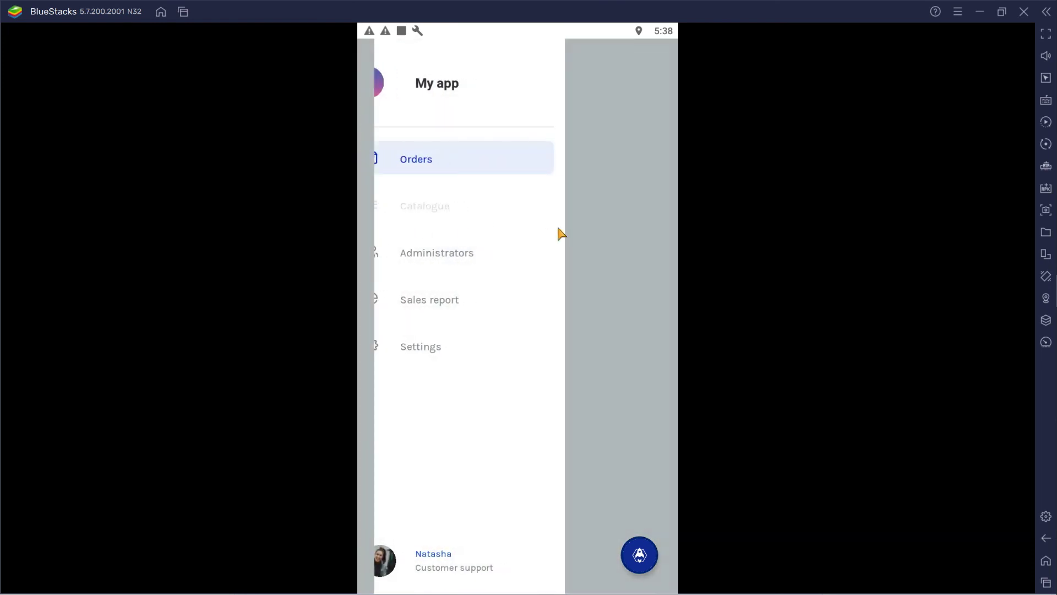